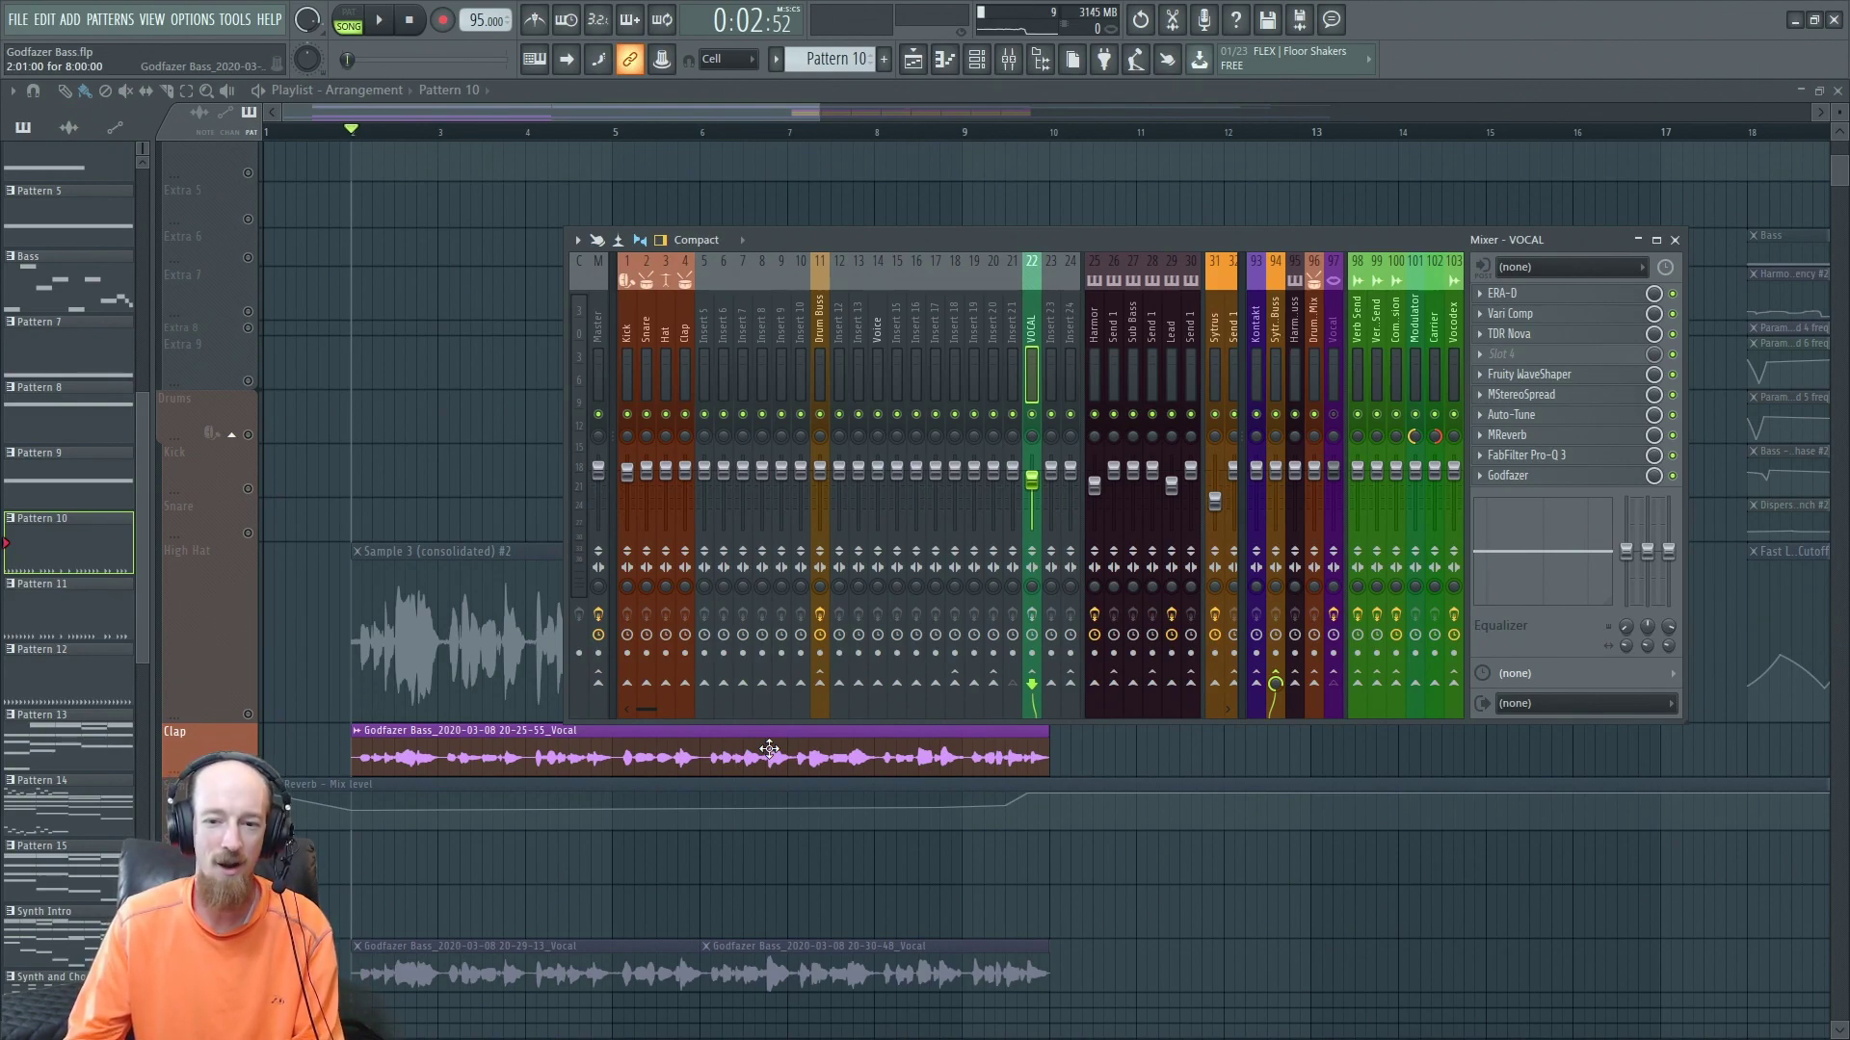
Play back the soloed vocal recording on the Clap track.
key("space")
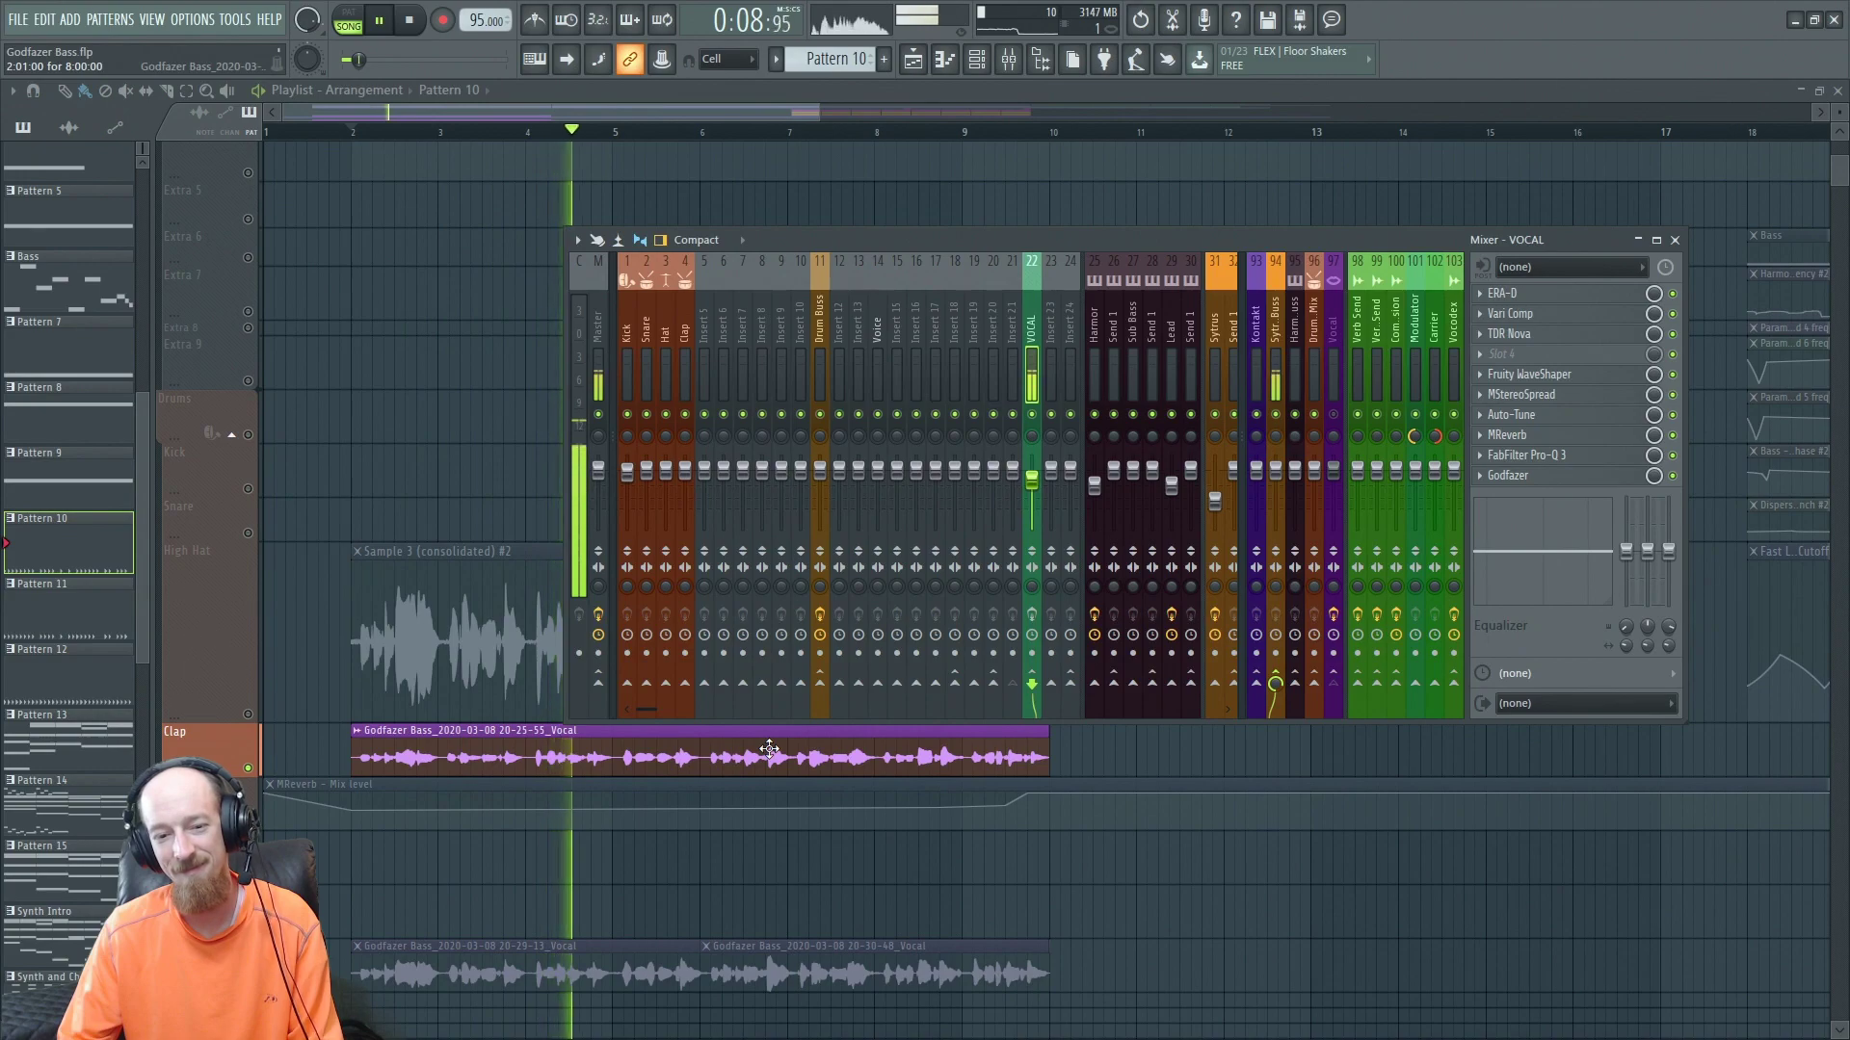
key("space")
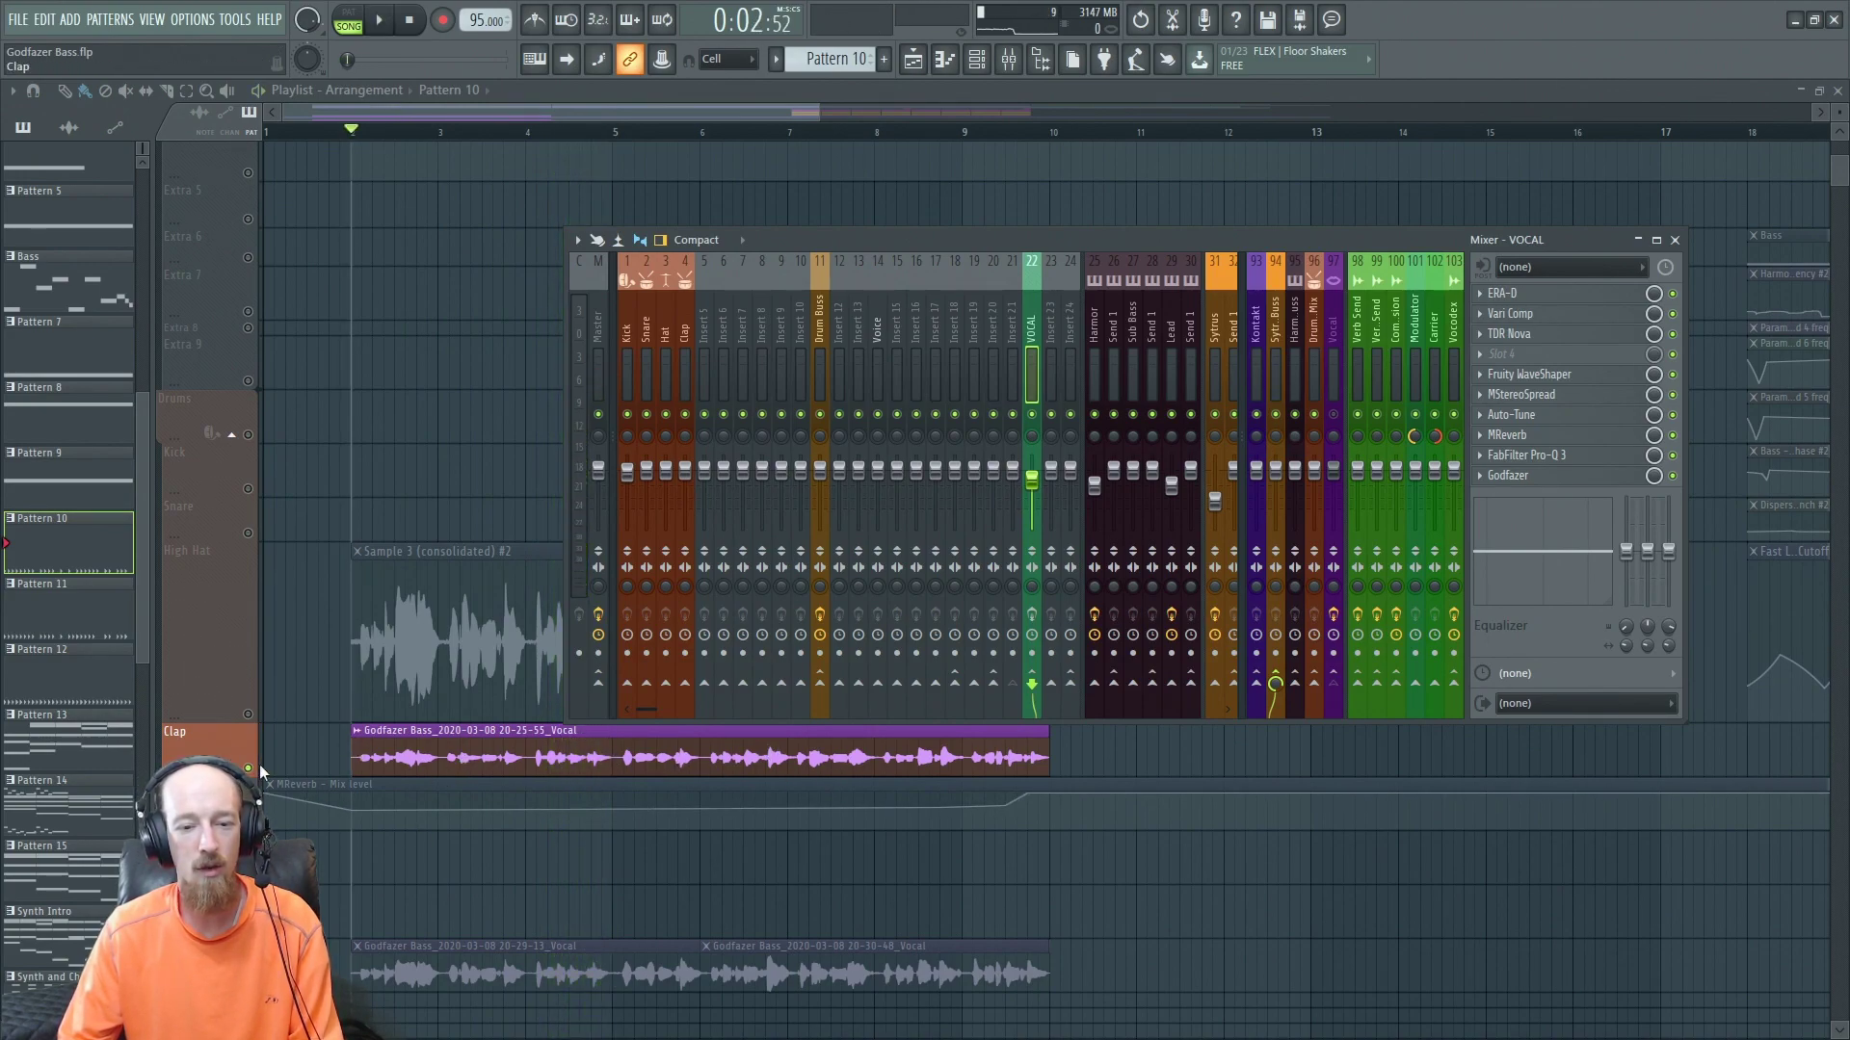
Mute the Clap track's vocal clip, solo the High Hat track and play its Sample 3 (consolidated) #2 clip with the mixer open.
left_click(462, 758)
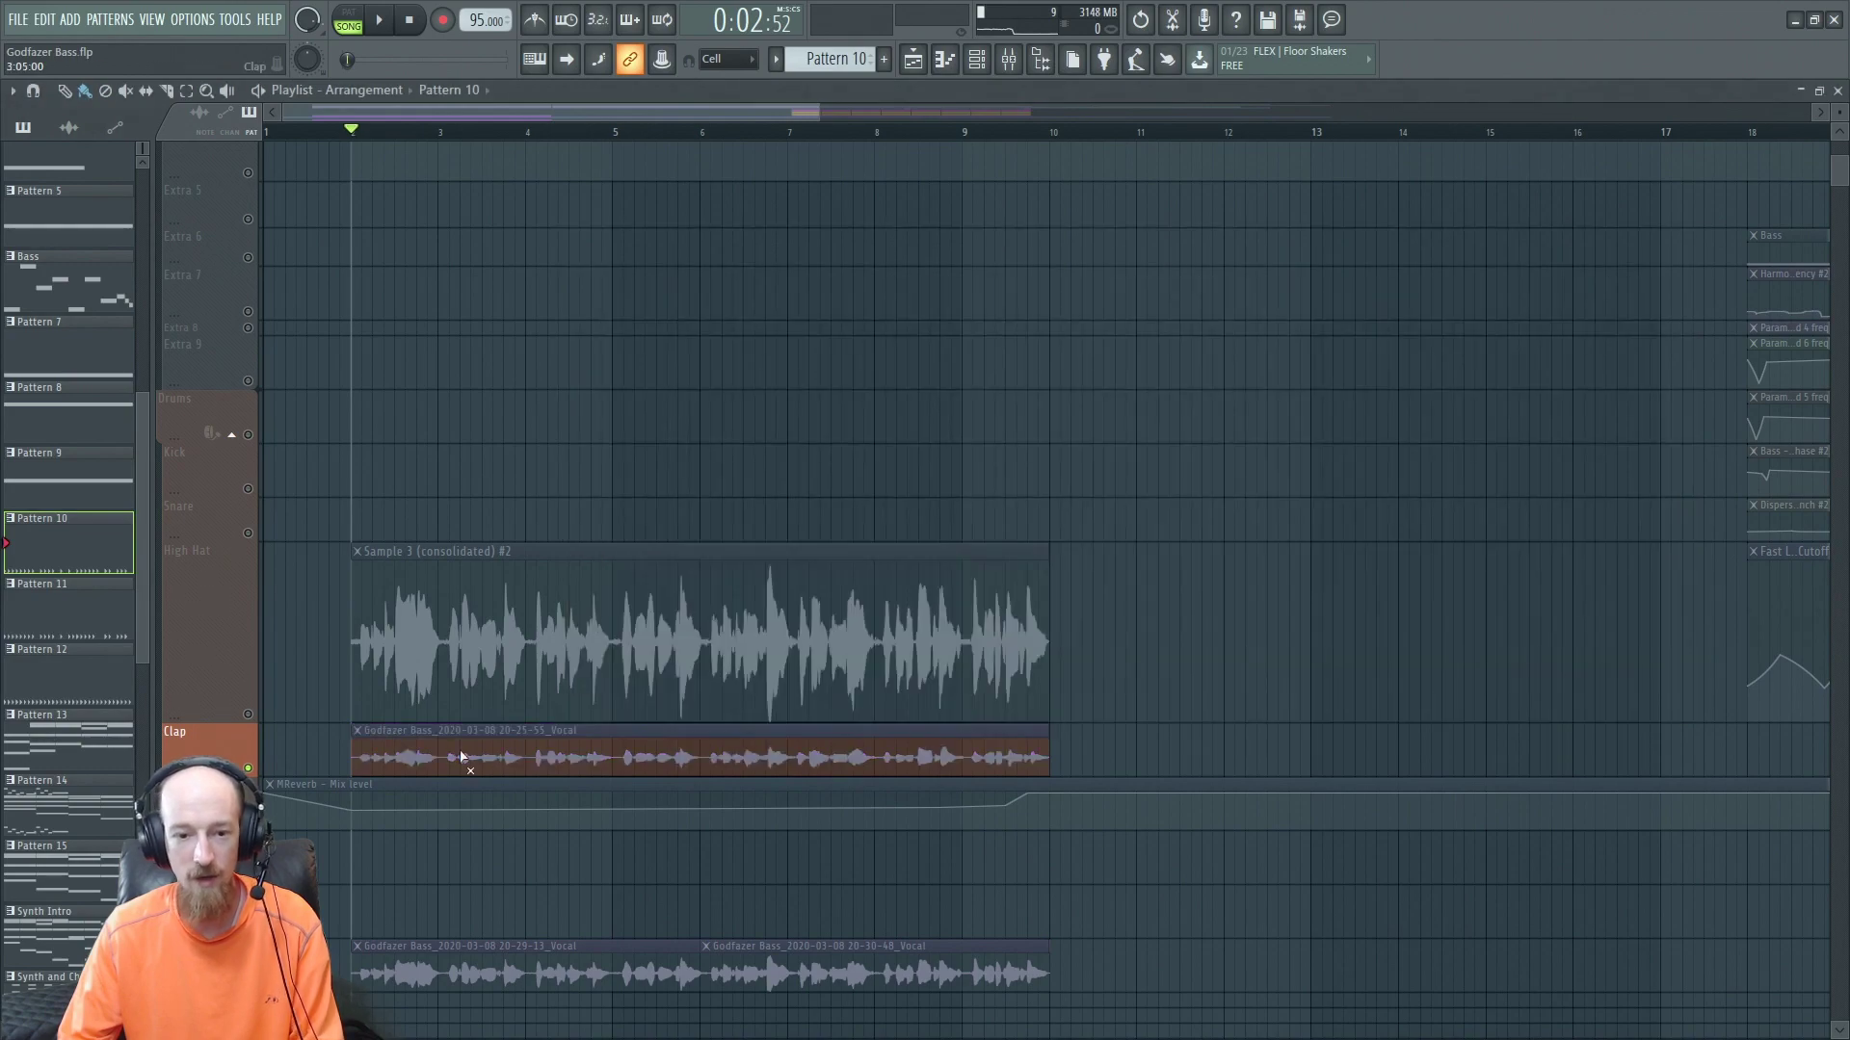
left_click(249, 716)
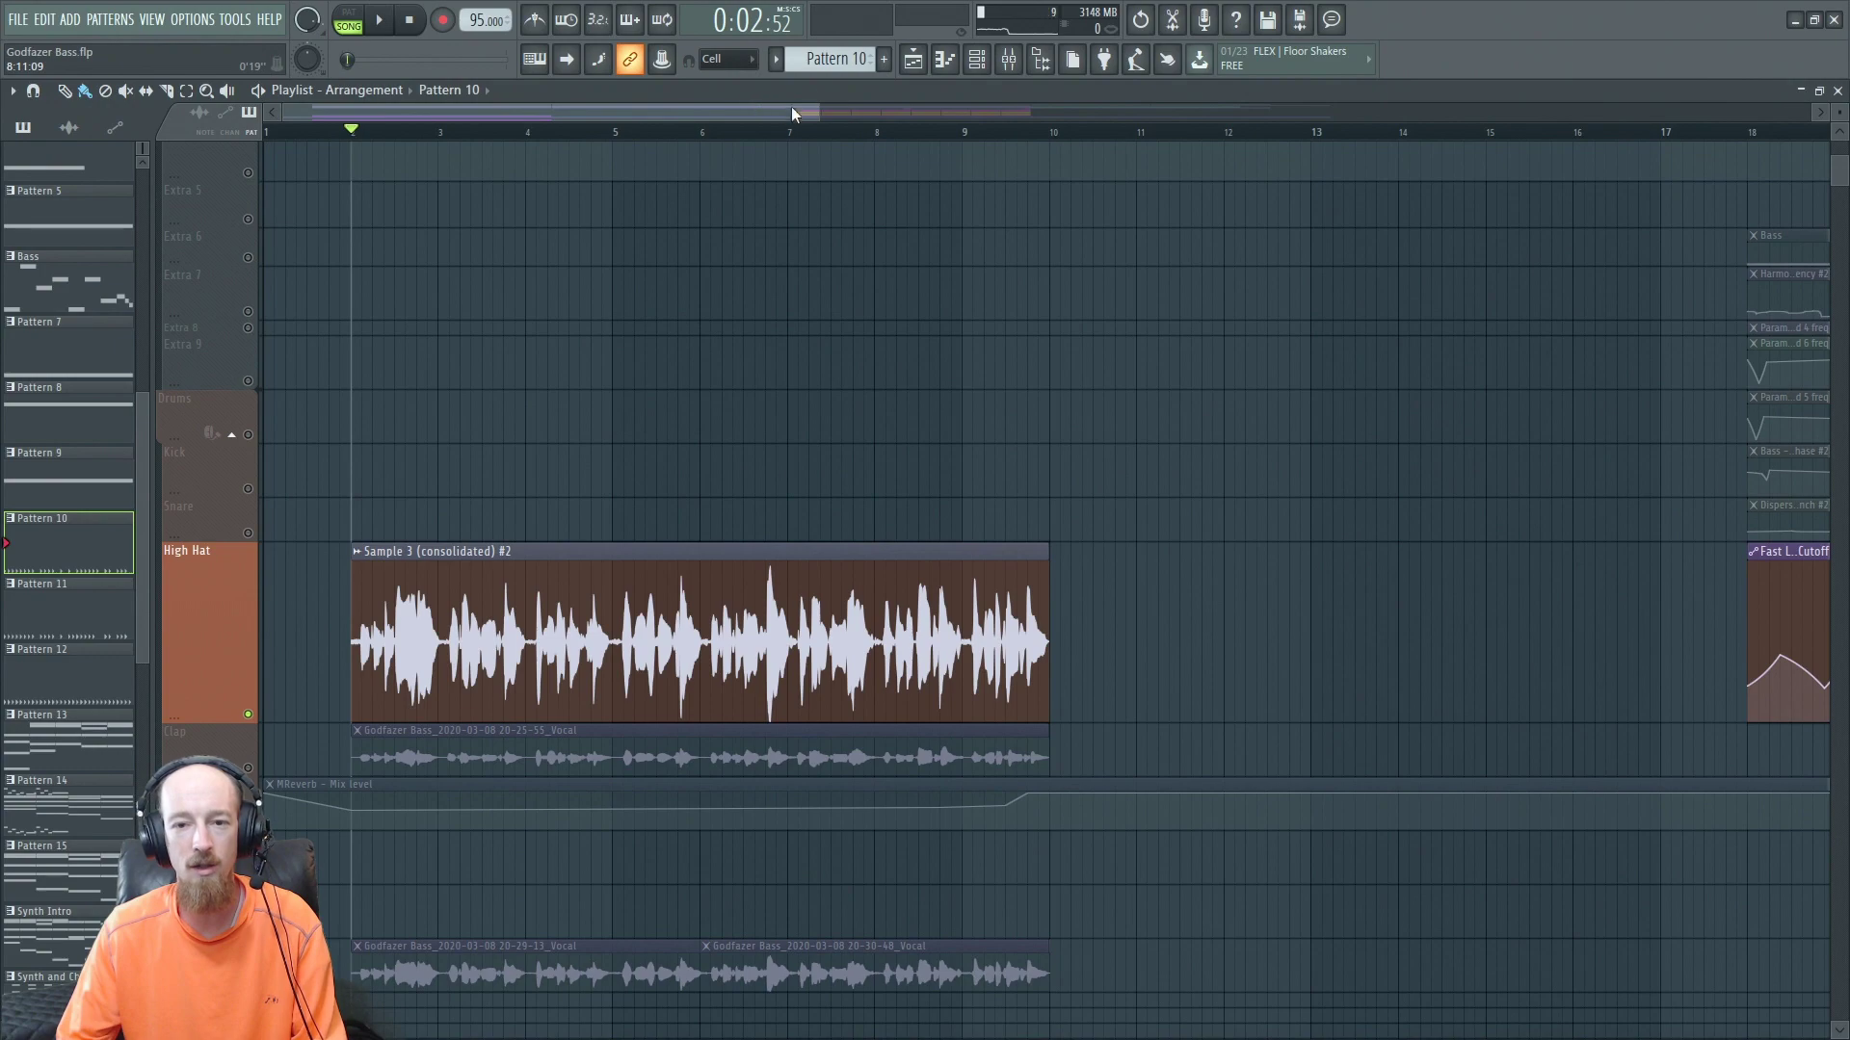
left_click(1009, 59)
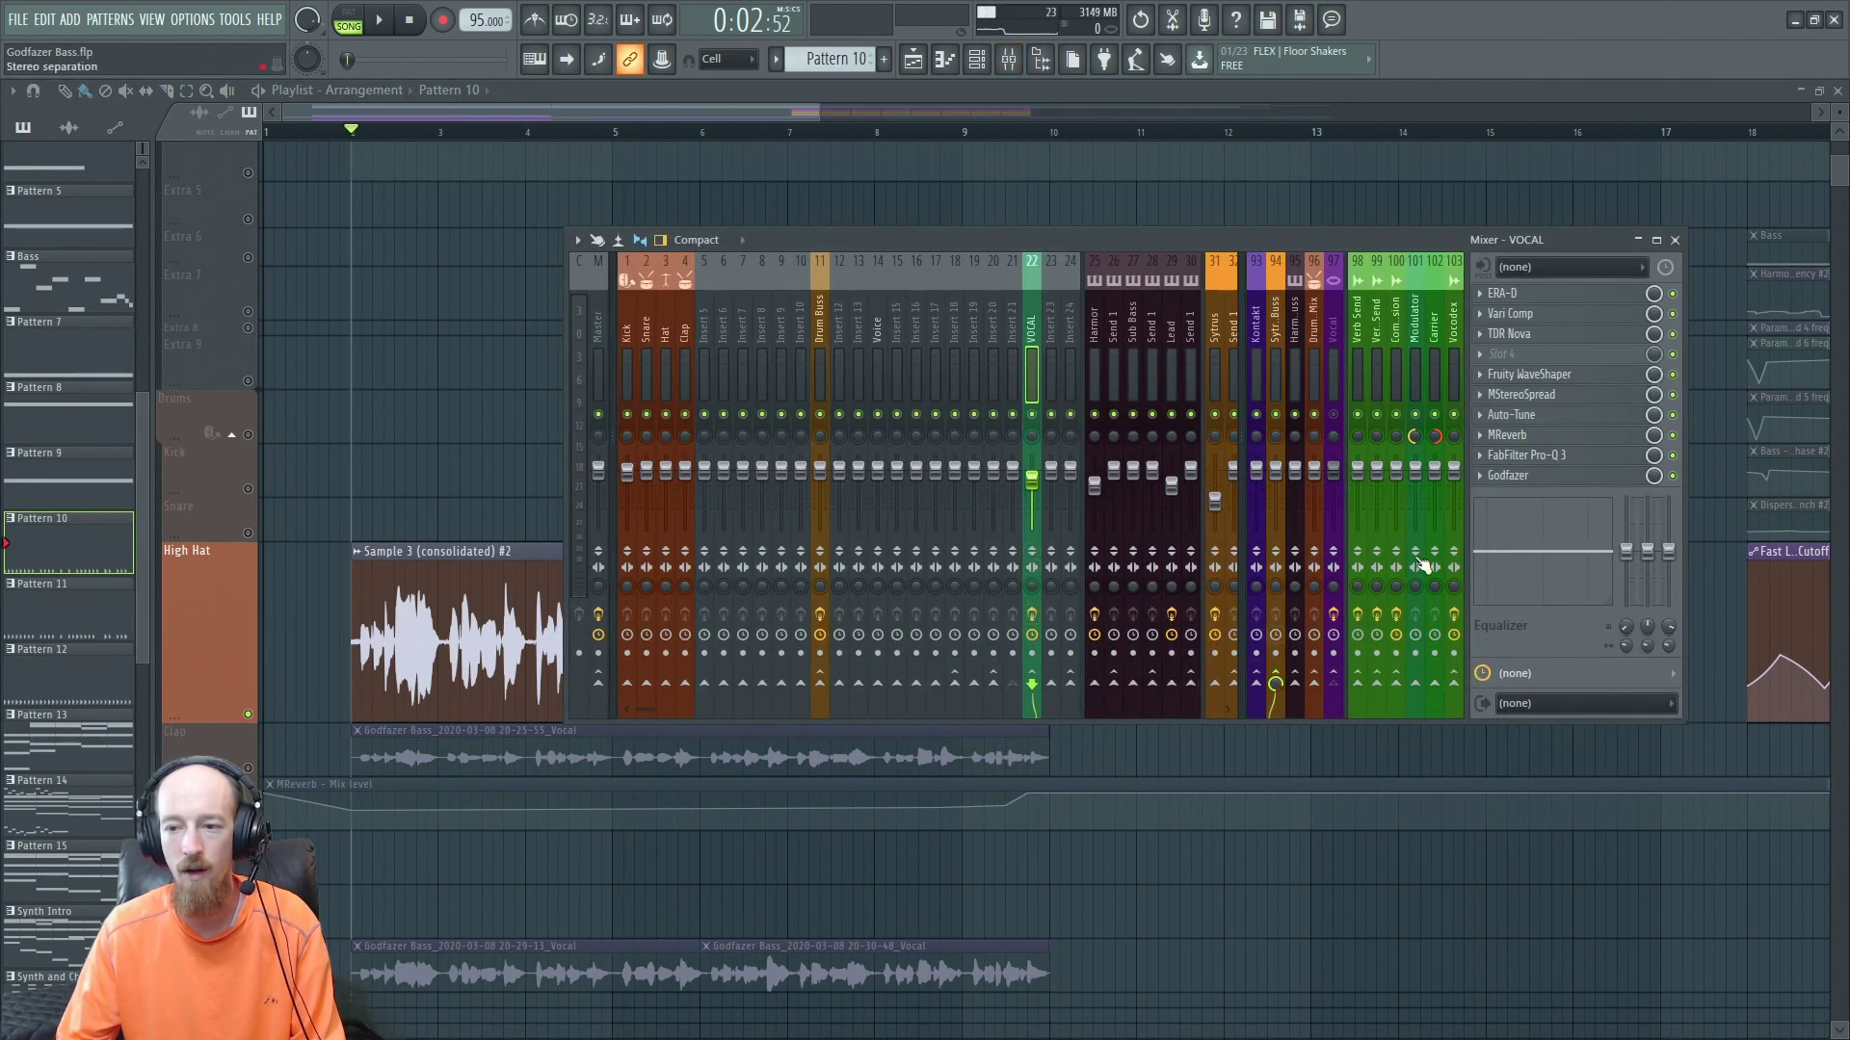
left_click_drag(1008, 240, 1003, 235)
key("space")
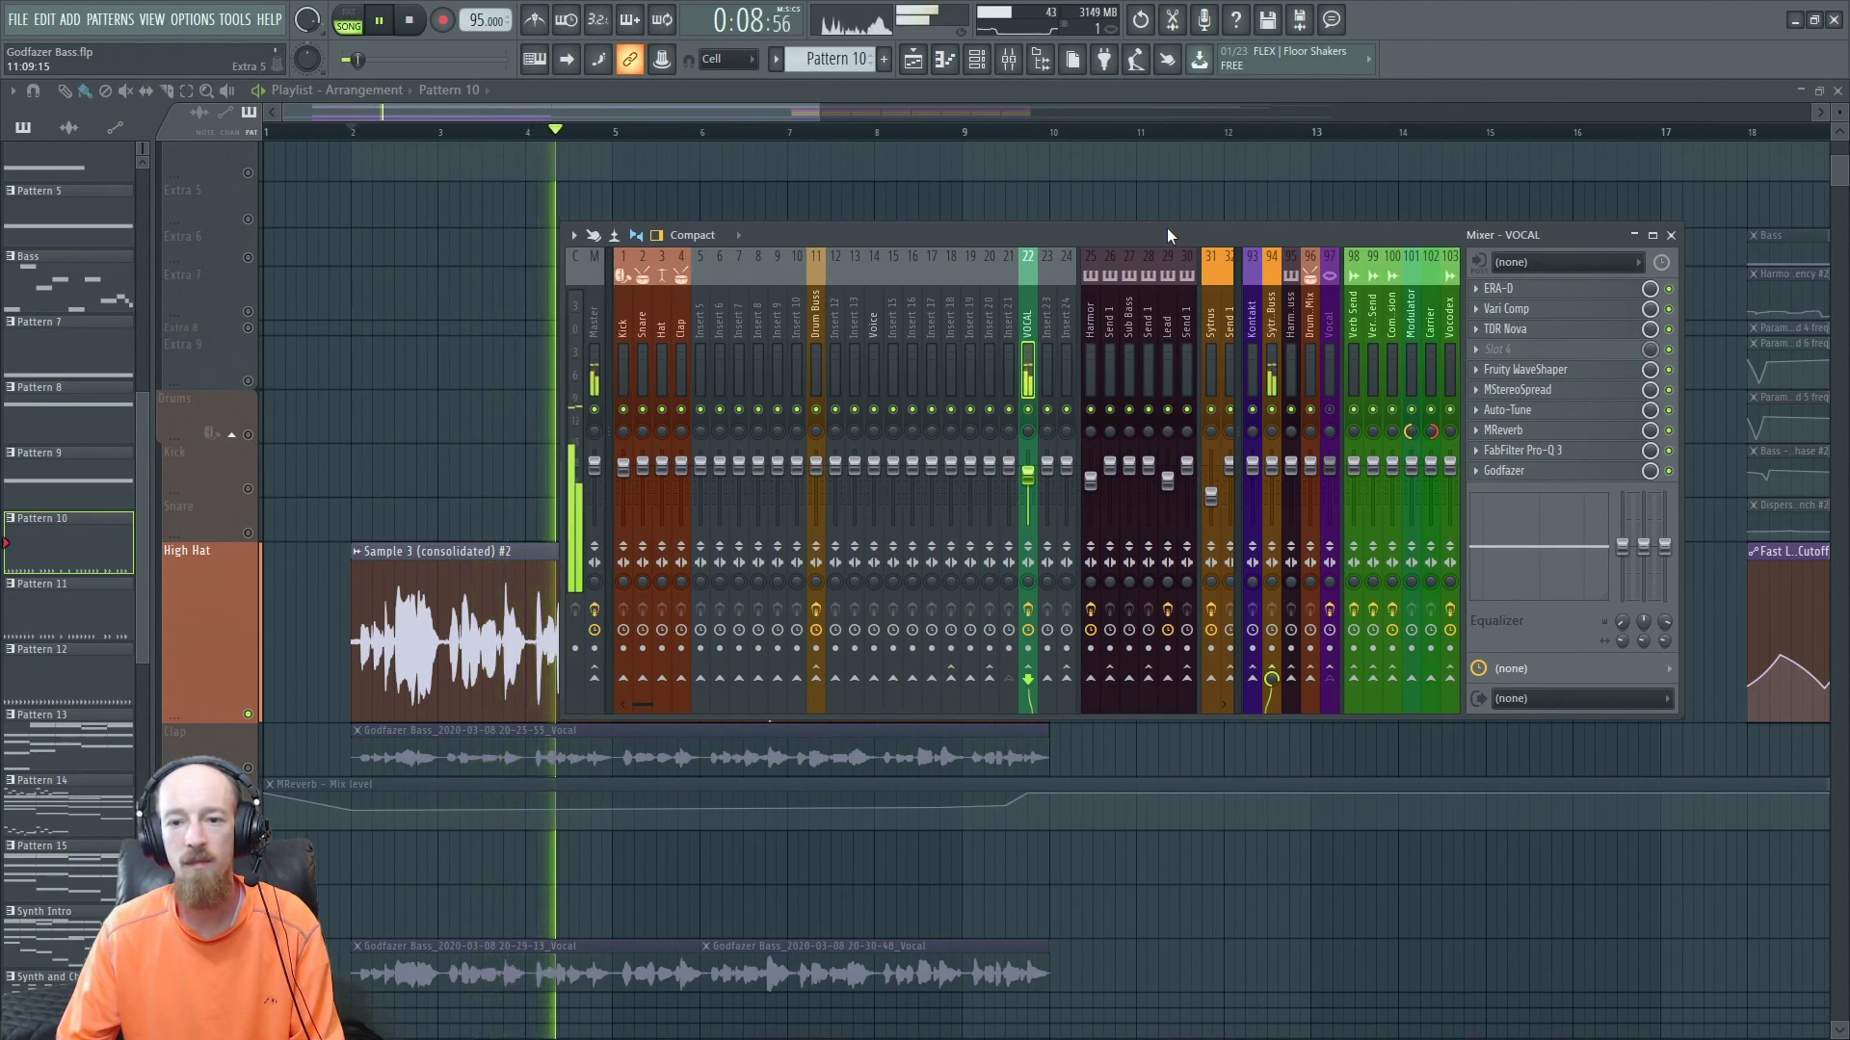
left_click_drag(1172, 228, 1279, 226)
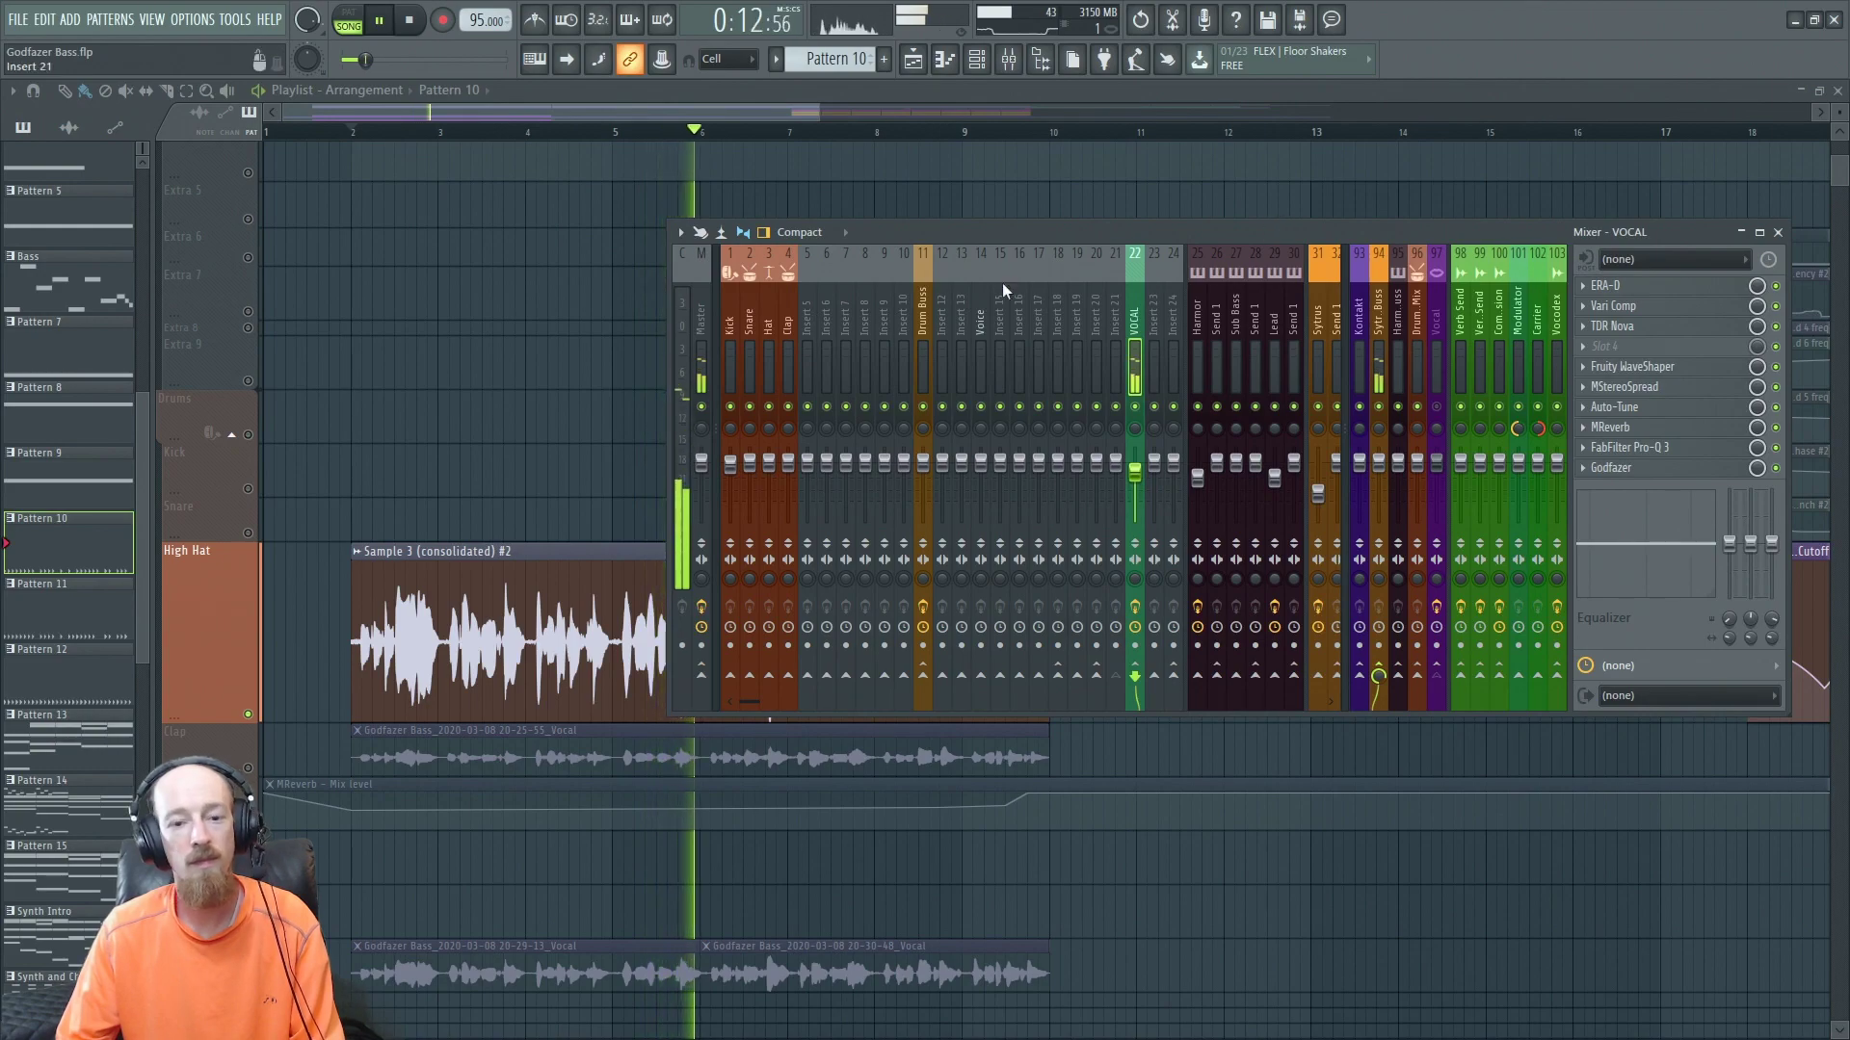
key("space")
Close the mixer and play the full arrangement through the end of the intro vocal into the following section.
key("F9")
key("space")
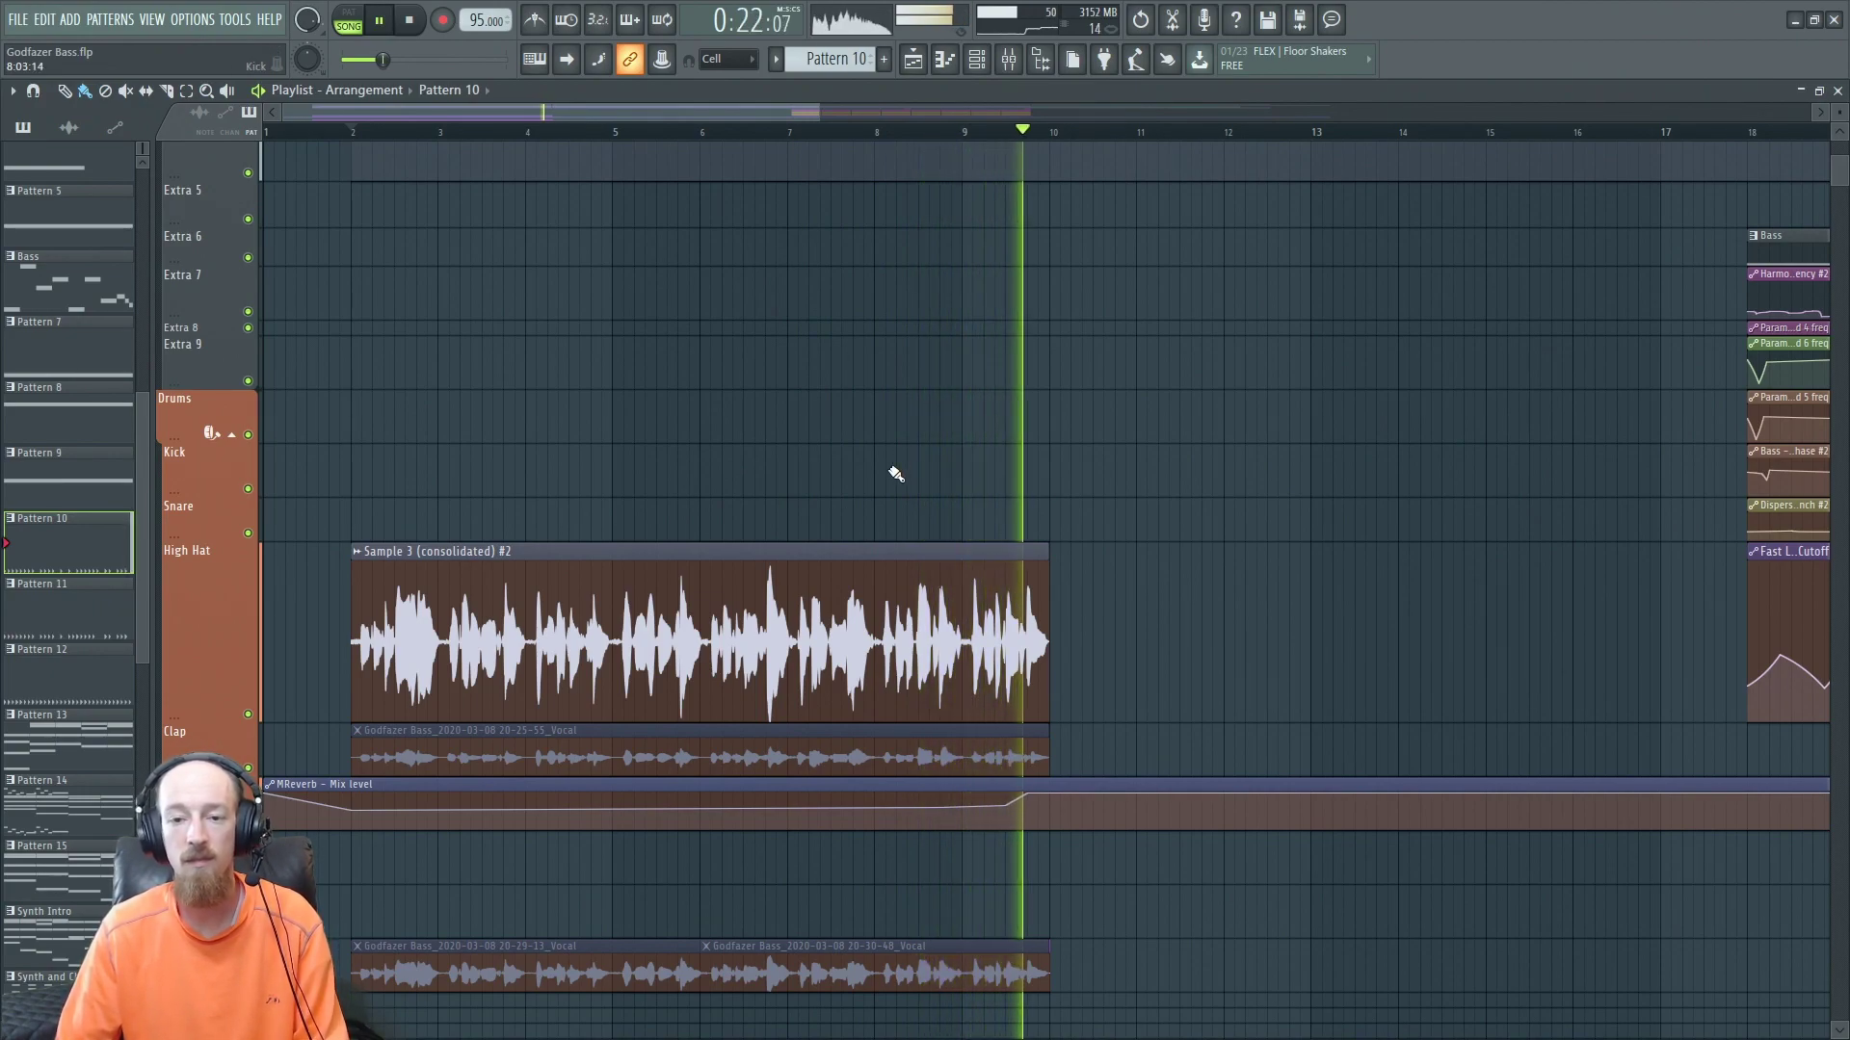
scroll(894, 480, "up", 5)
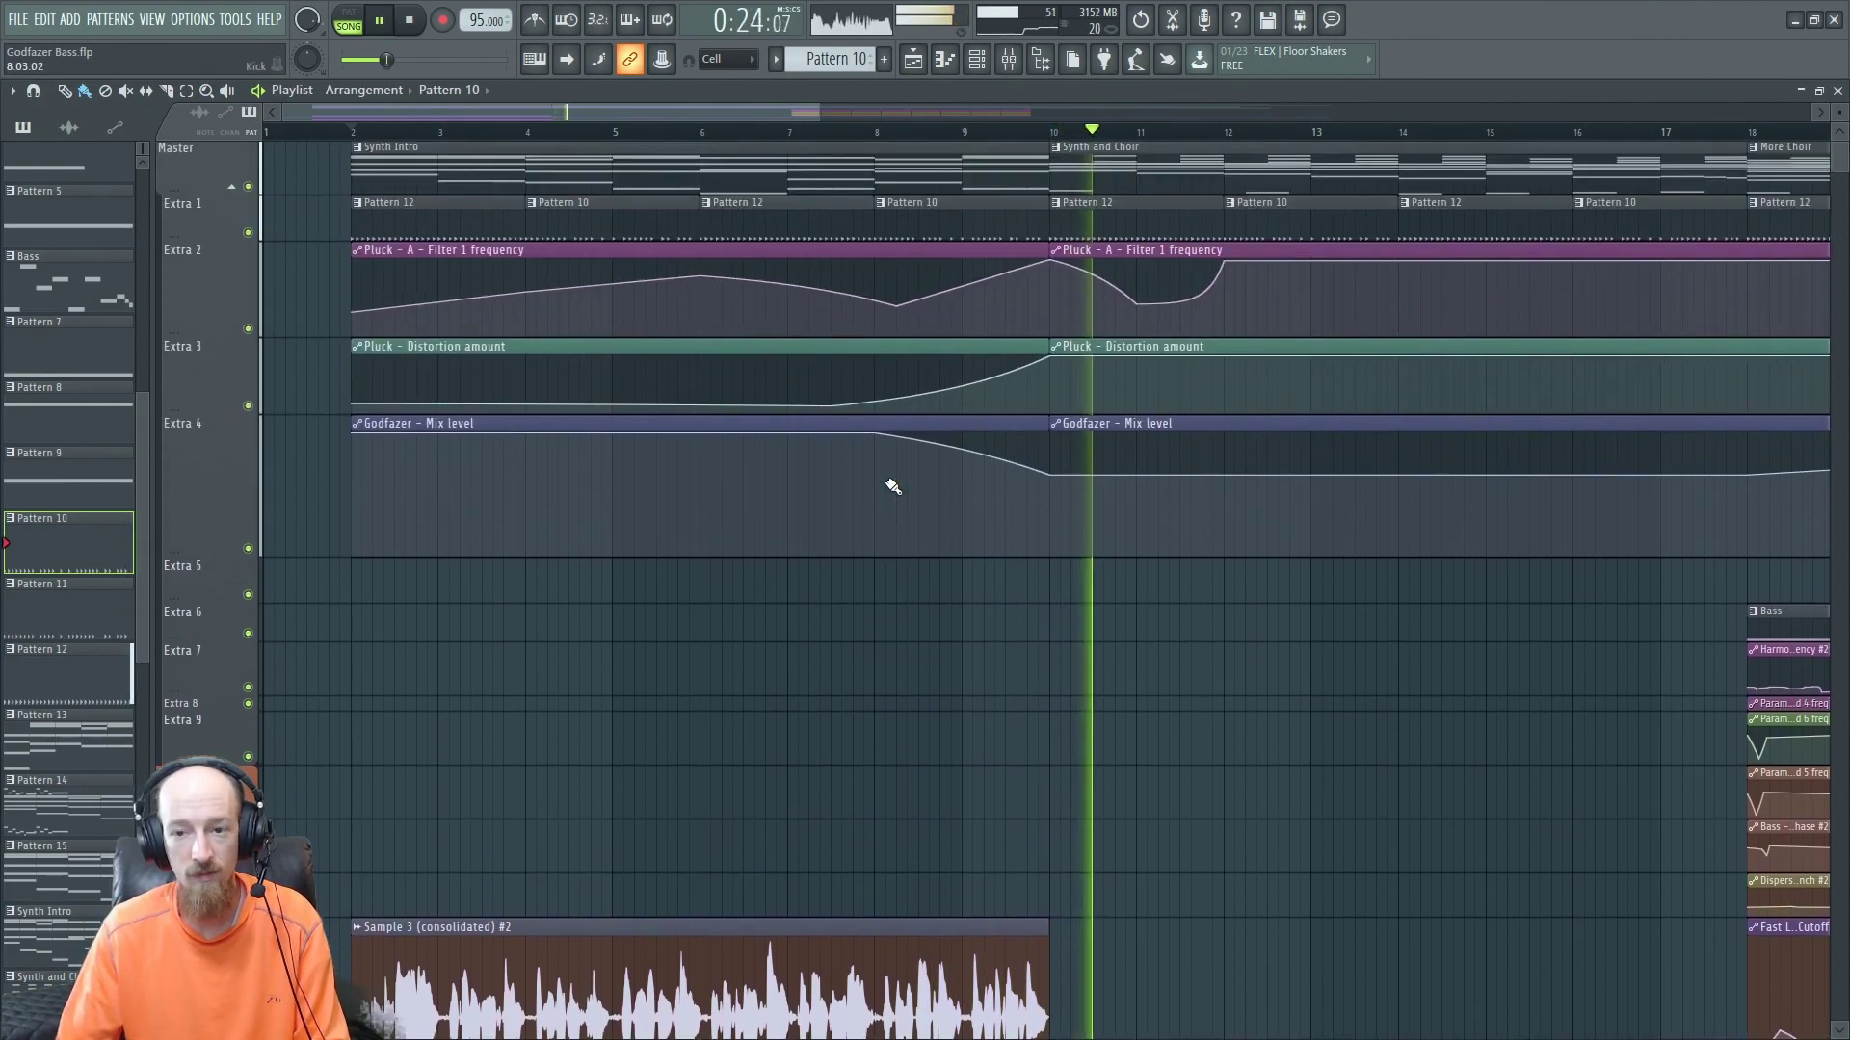
scroll(887, 483, "down", 3)
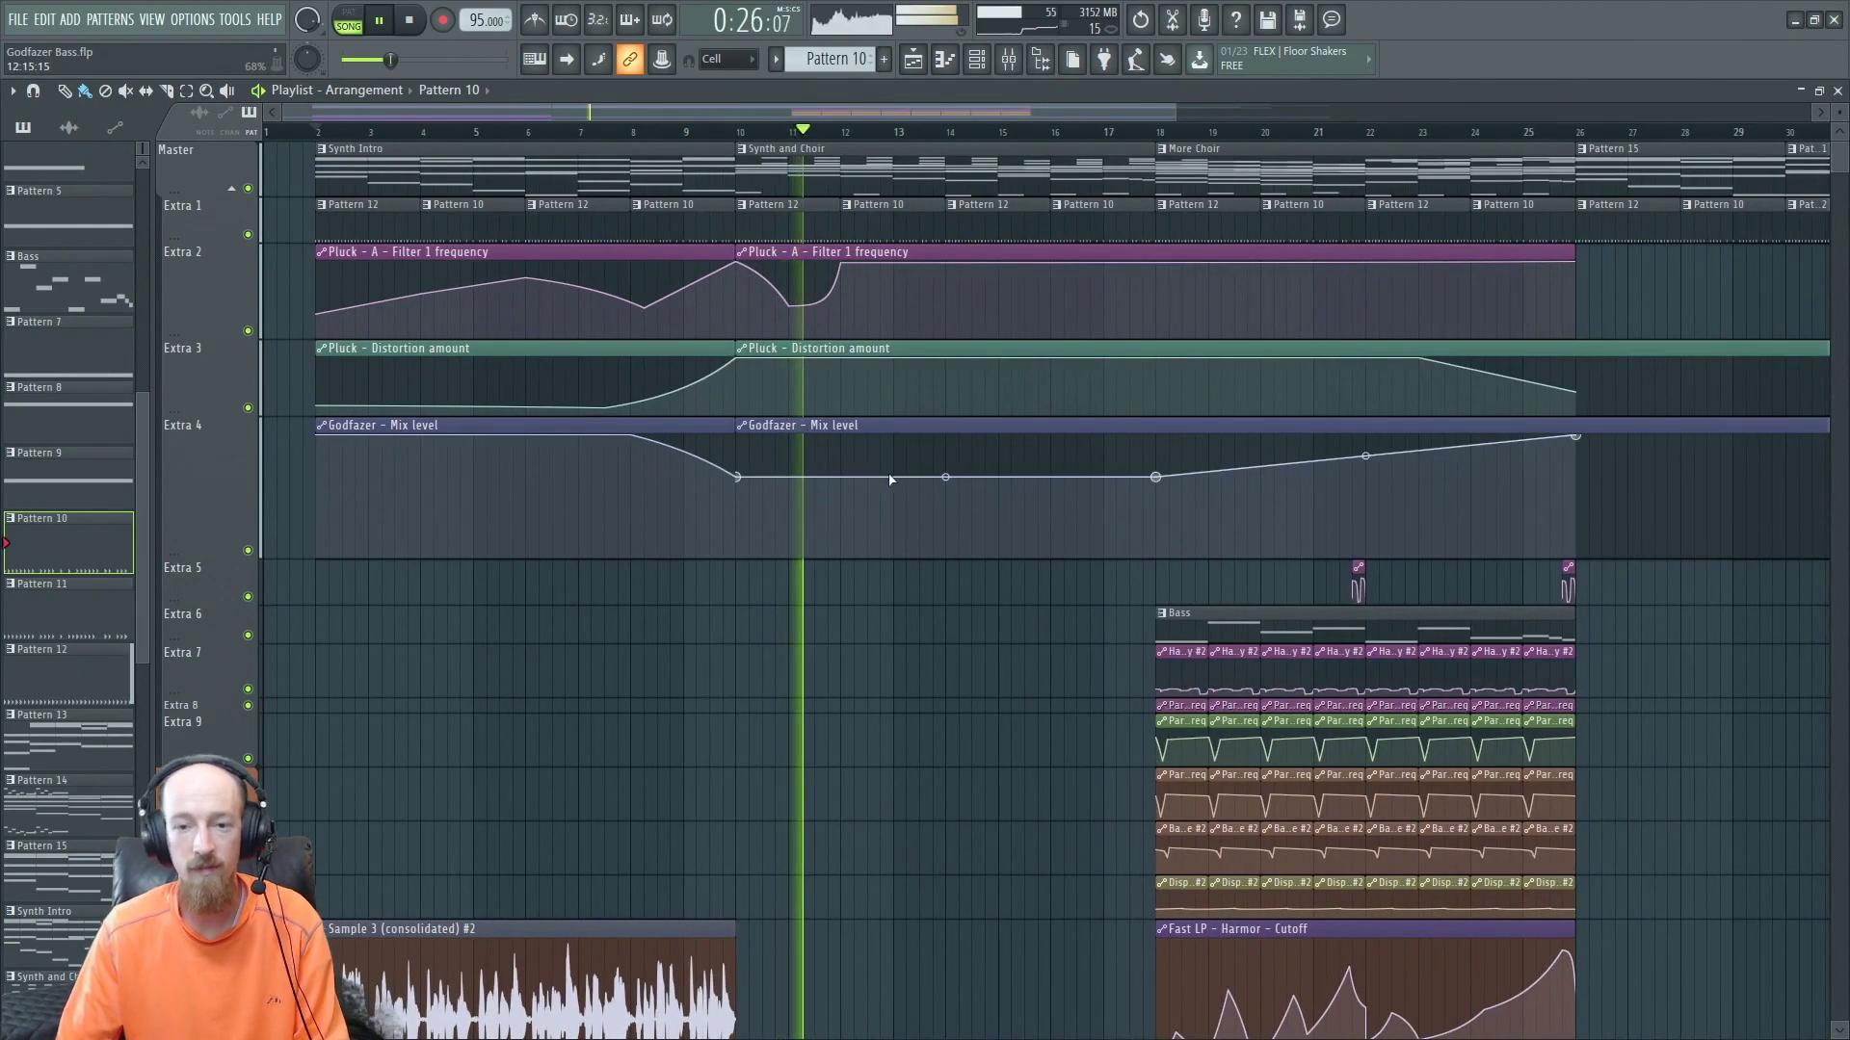
key("space")
scroll(809, 532, "down", 2)
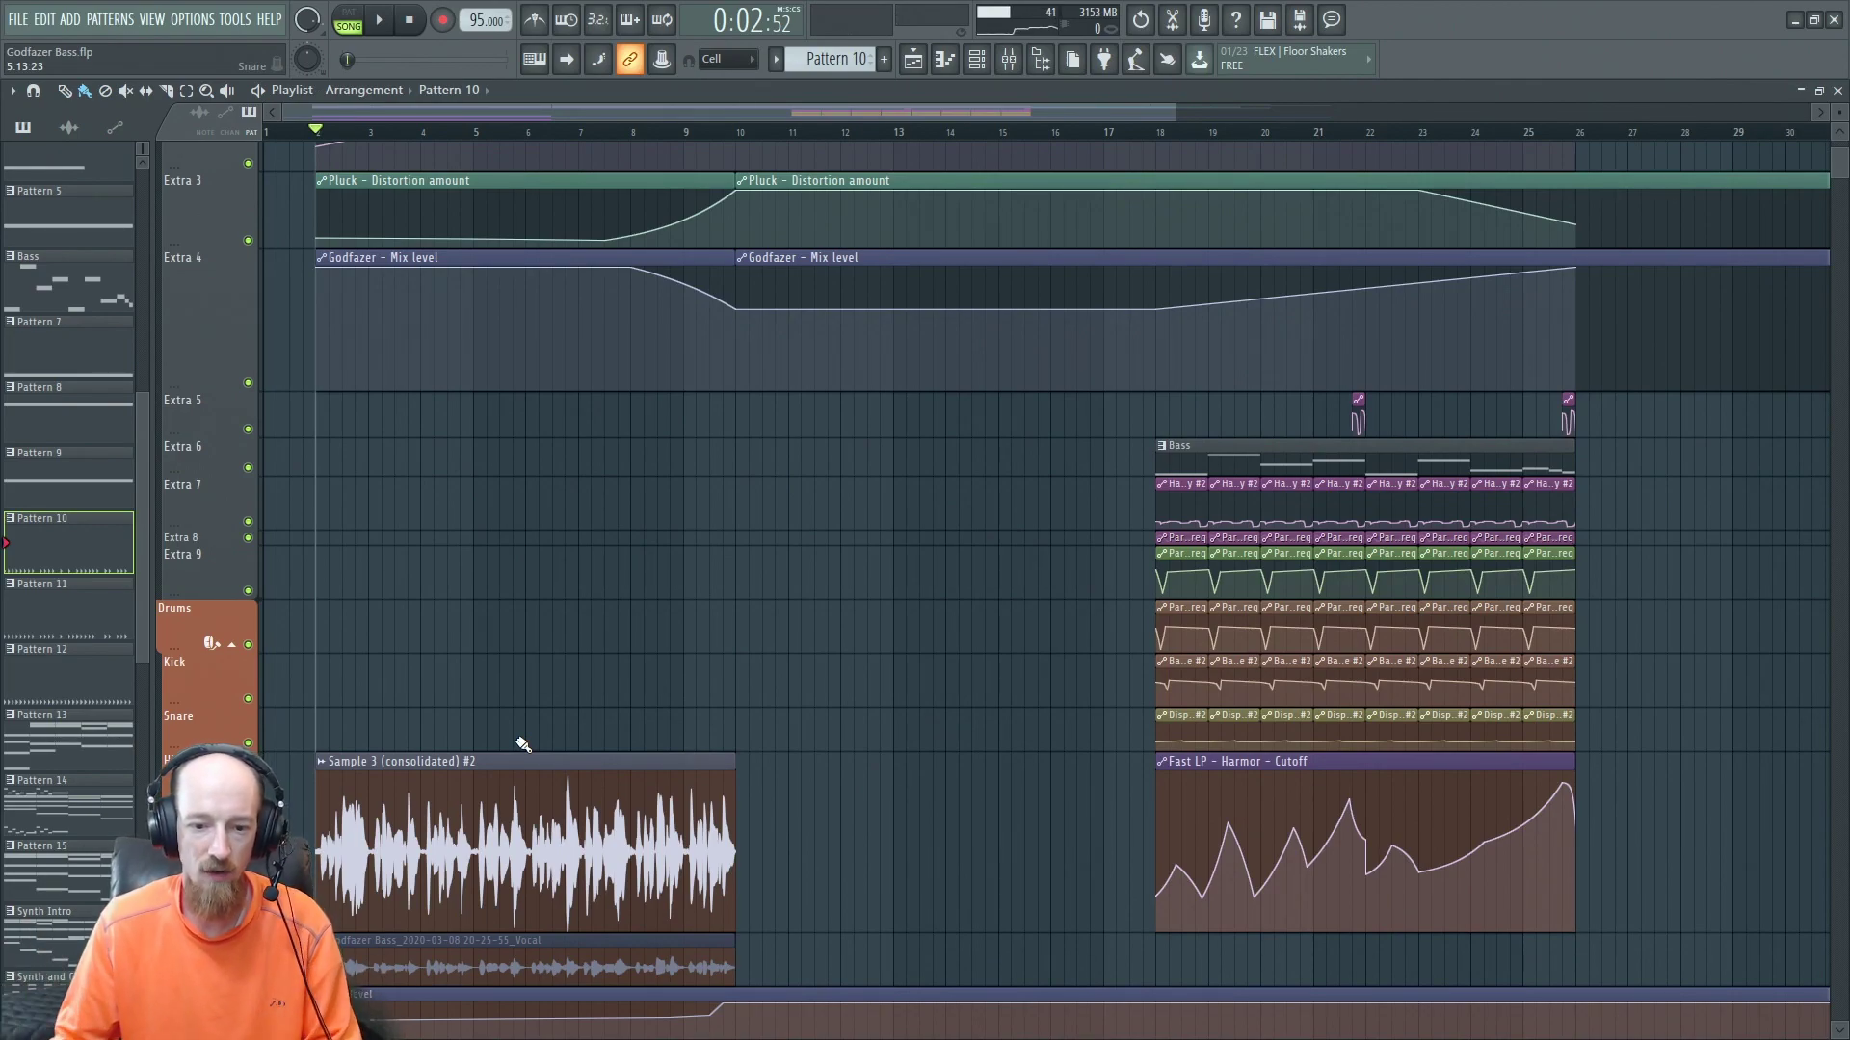
left_click(405, 791)
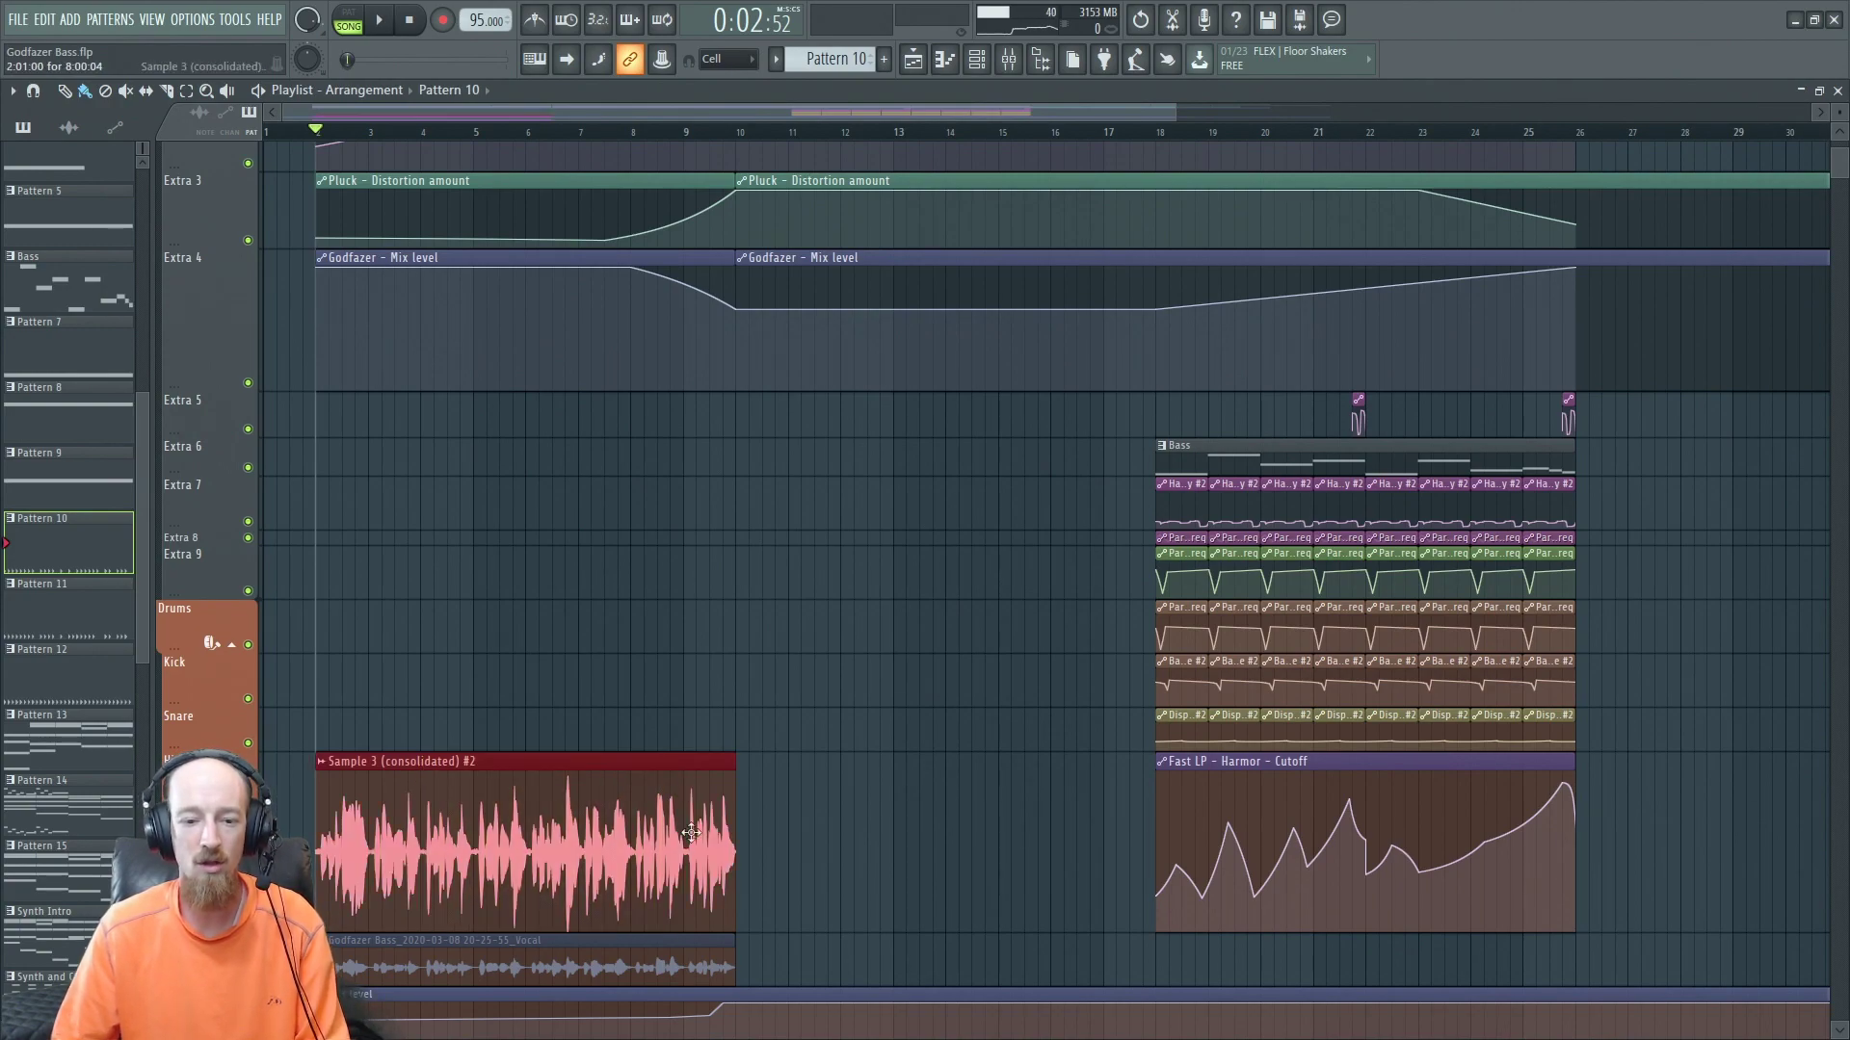
scroll(404, 703, "up", 3)
scroll(382, 661, "up", 2)
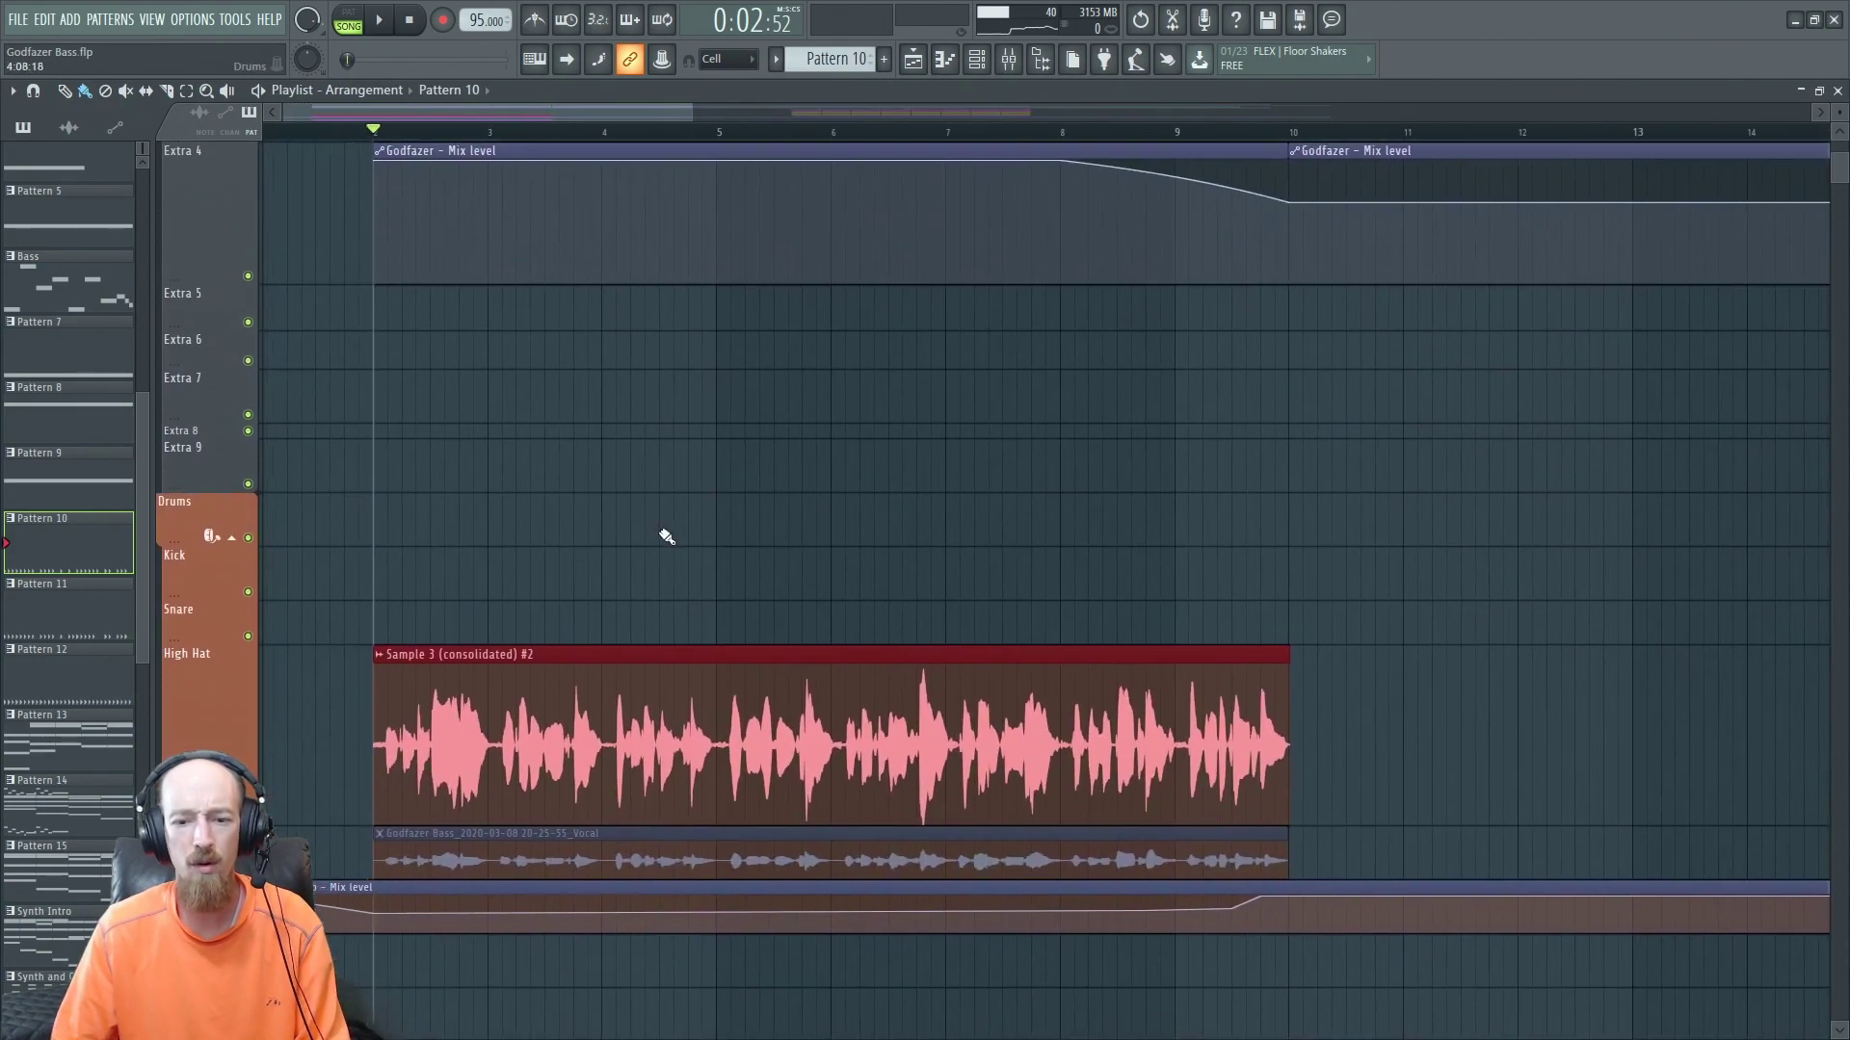
left_click(927, 782)
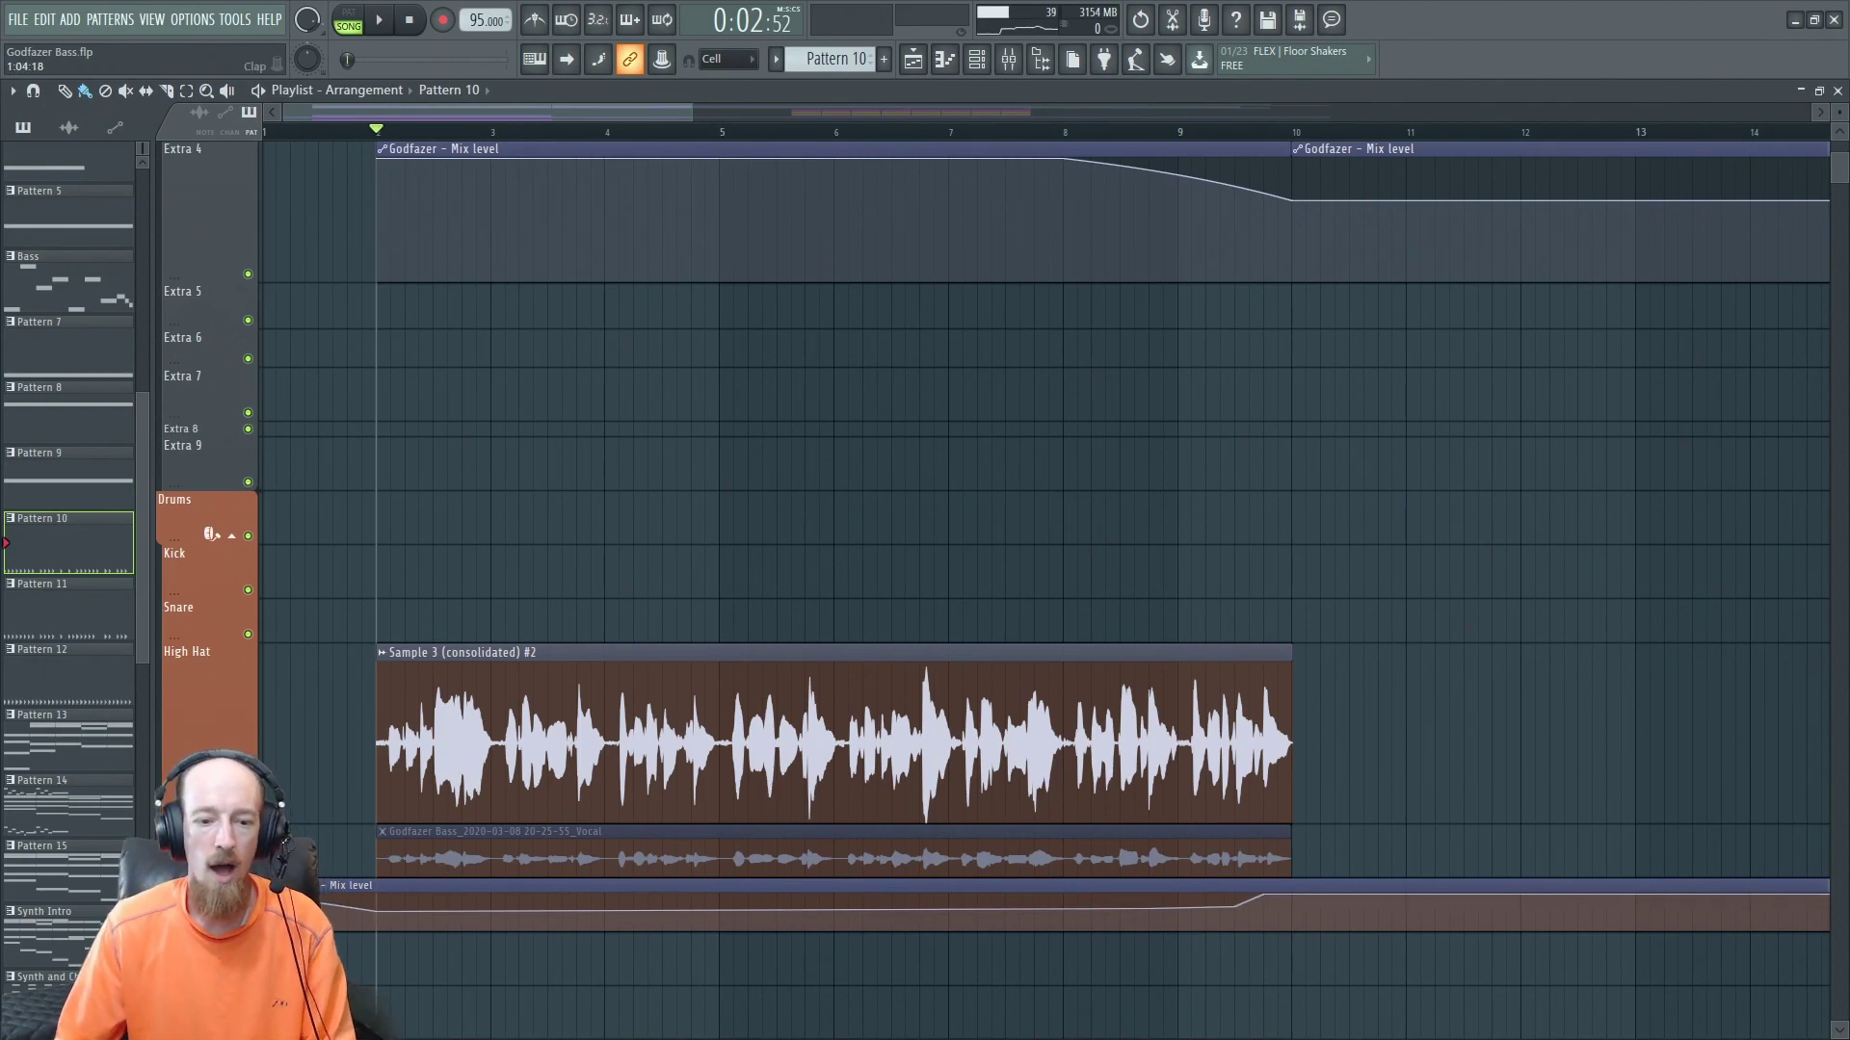
Mute the High Hat track, solo the Clap track with its vocal clip unmuted, and open the clip's channel settings.
left_click(247, 815)
right_click(249, 867)
left_click(289, 617)
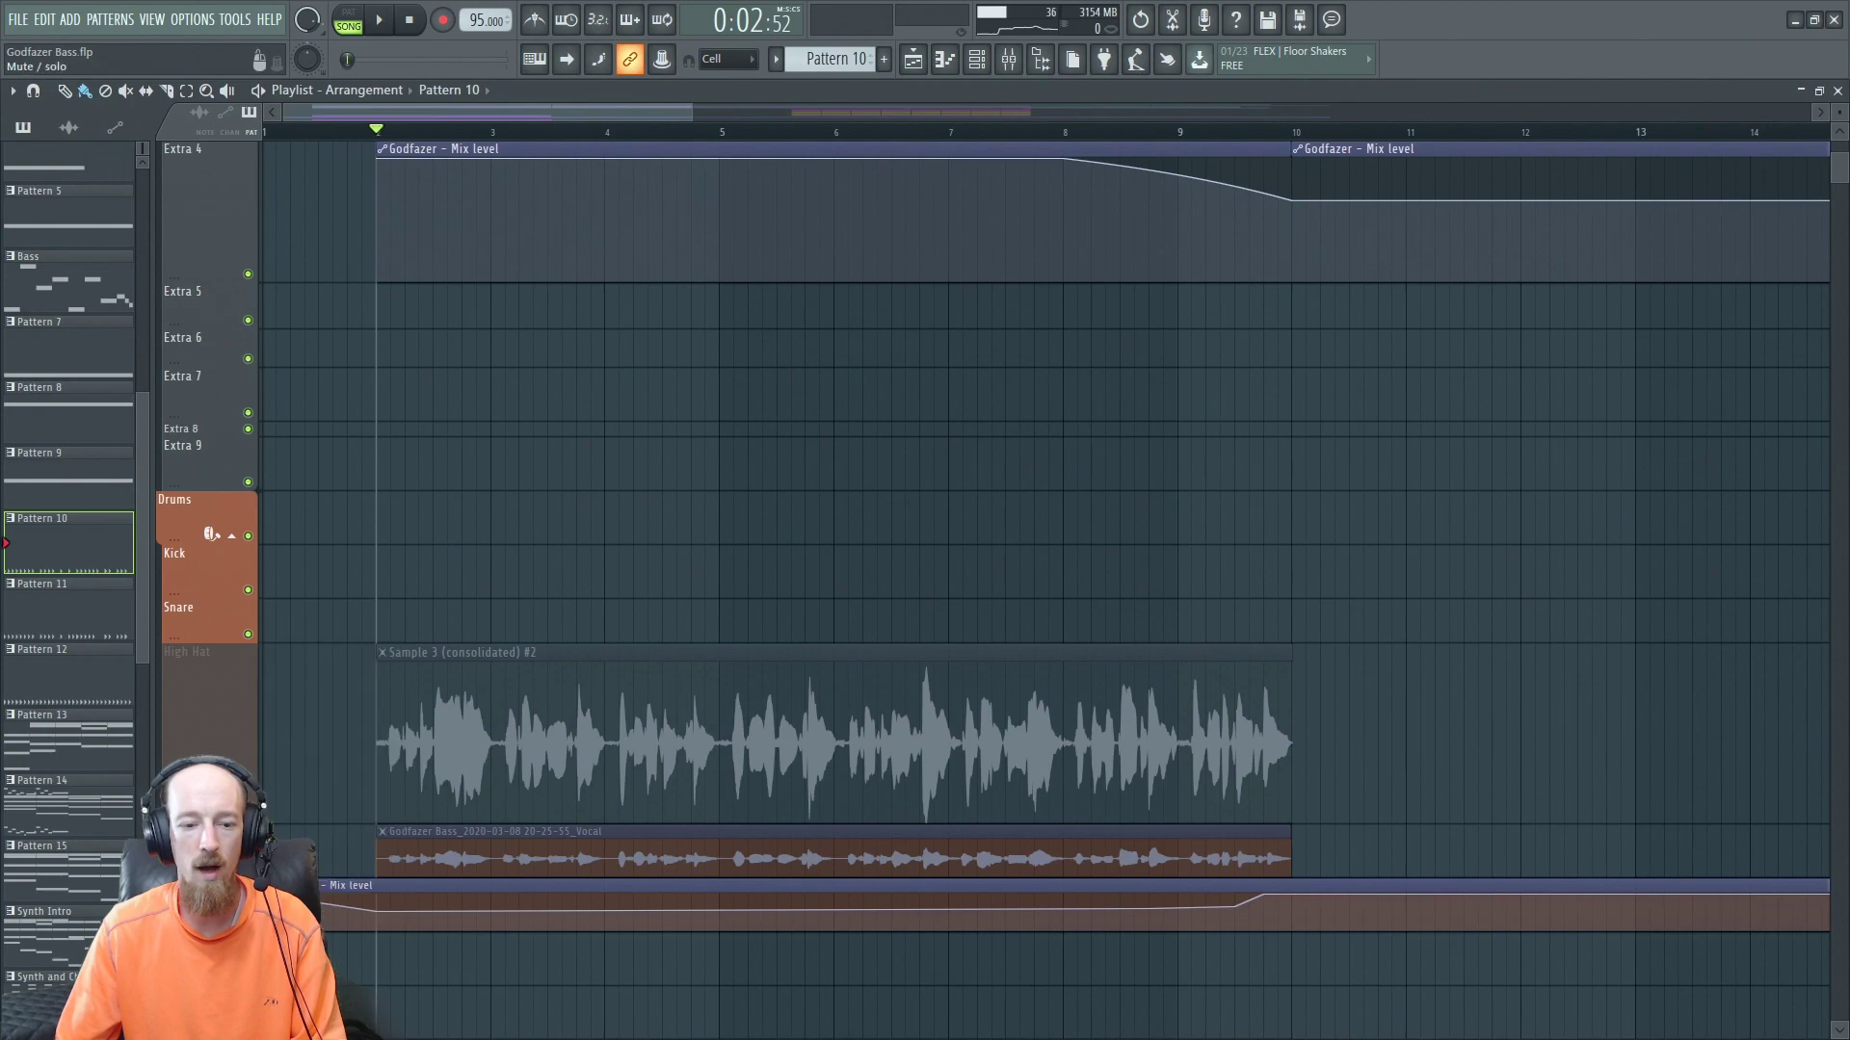
double_click(502, 851)
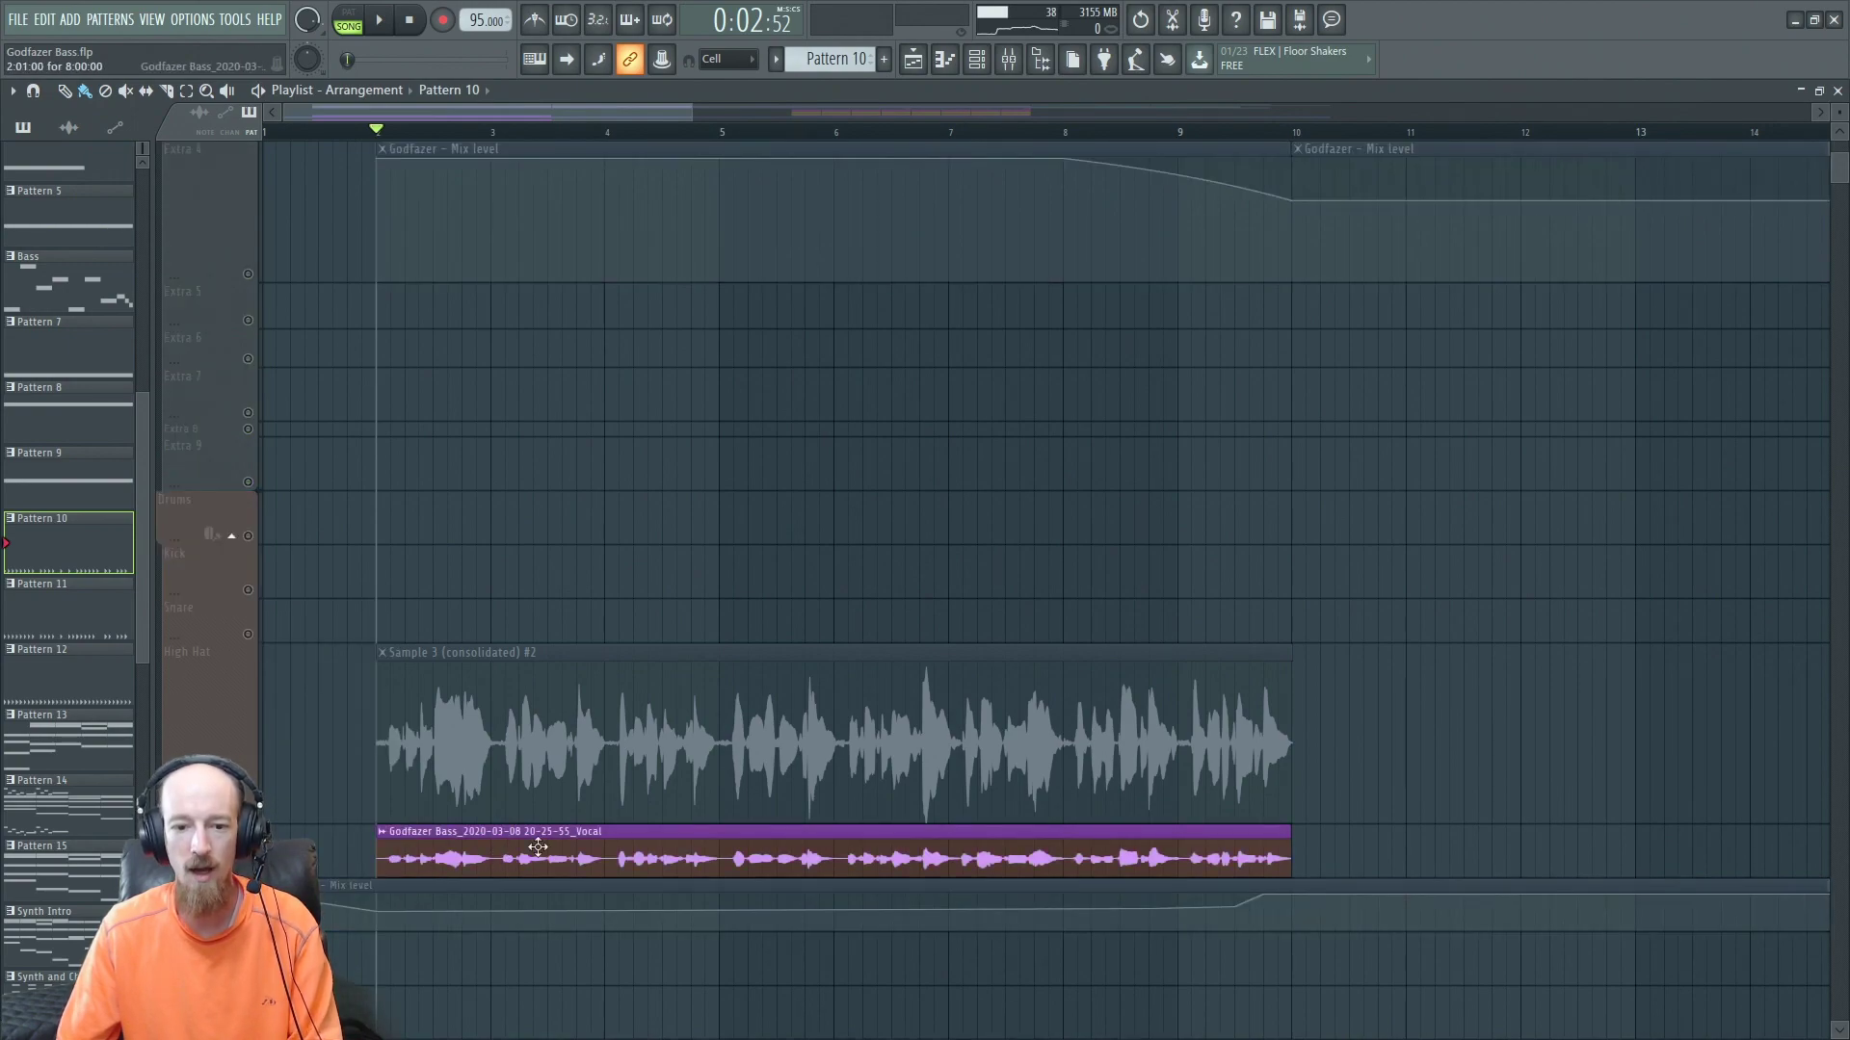
Route the vocal clip to mixer insert 5 and load Auto-Tune in that insert's third effect slot.
left_click_drag(447, 237, 561, 233)
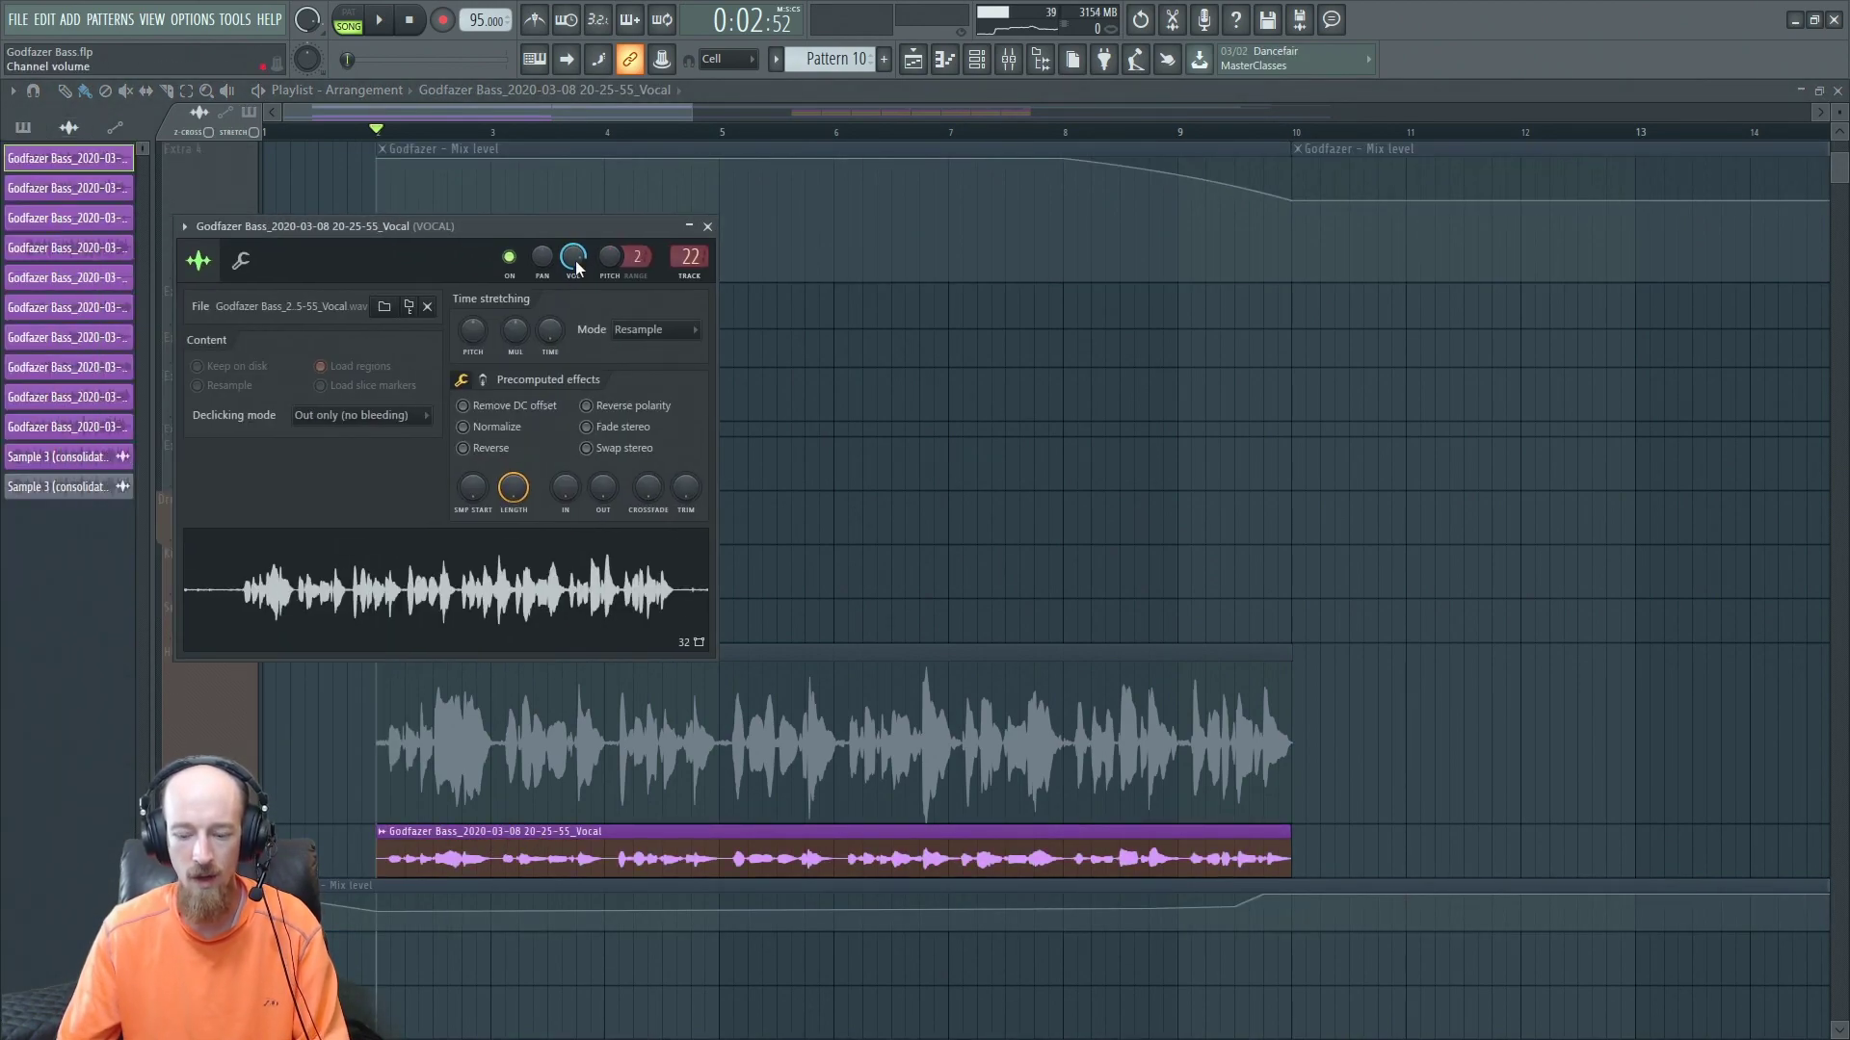
key("F9")
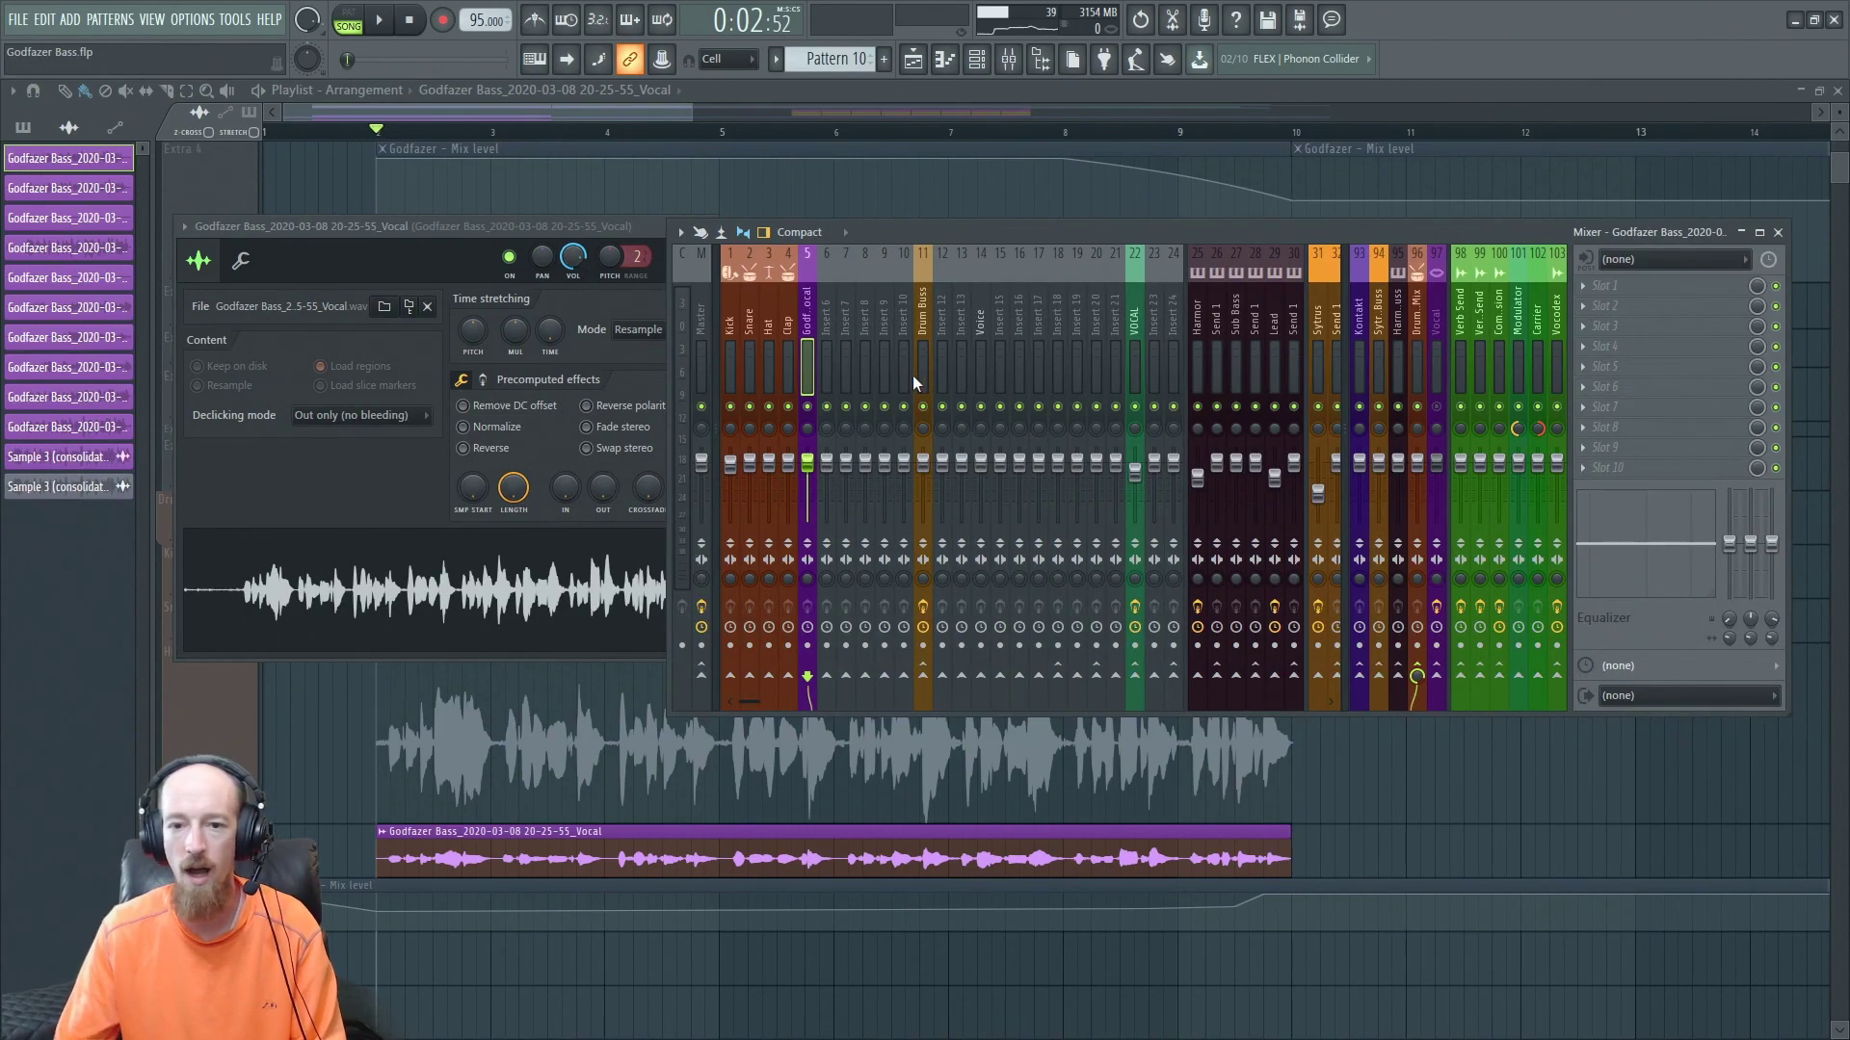
middle_click(1668, 320)
type("auto")
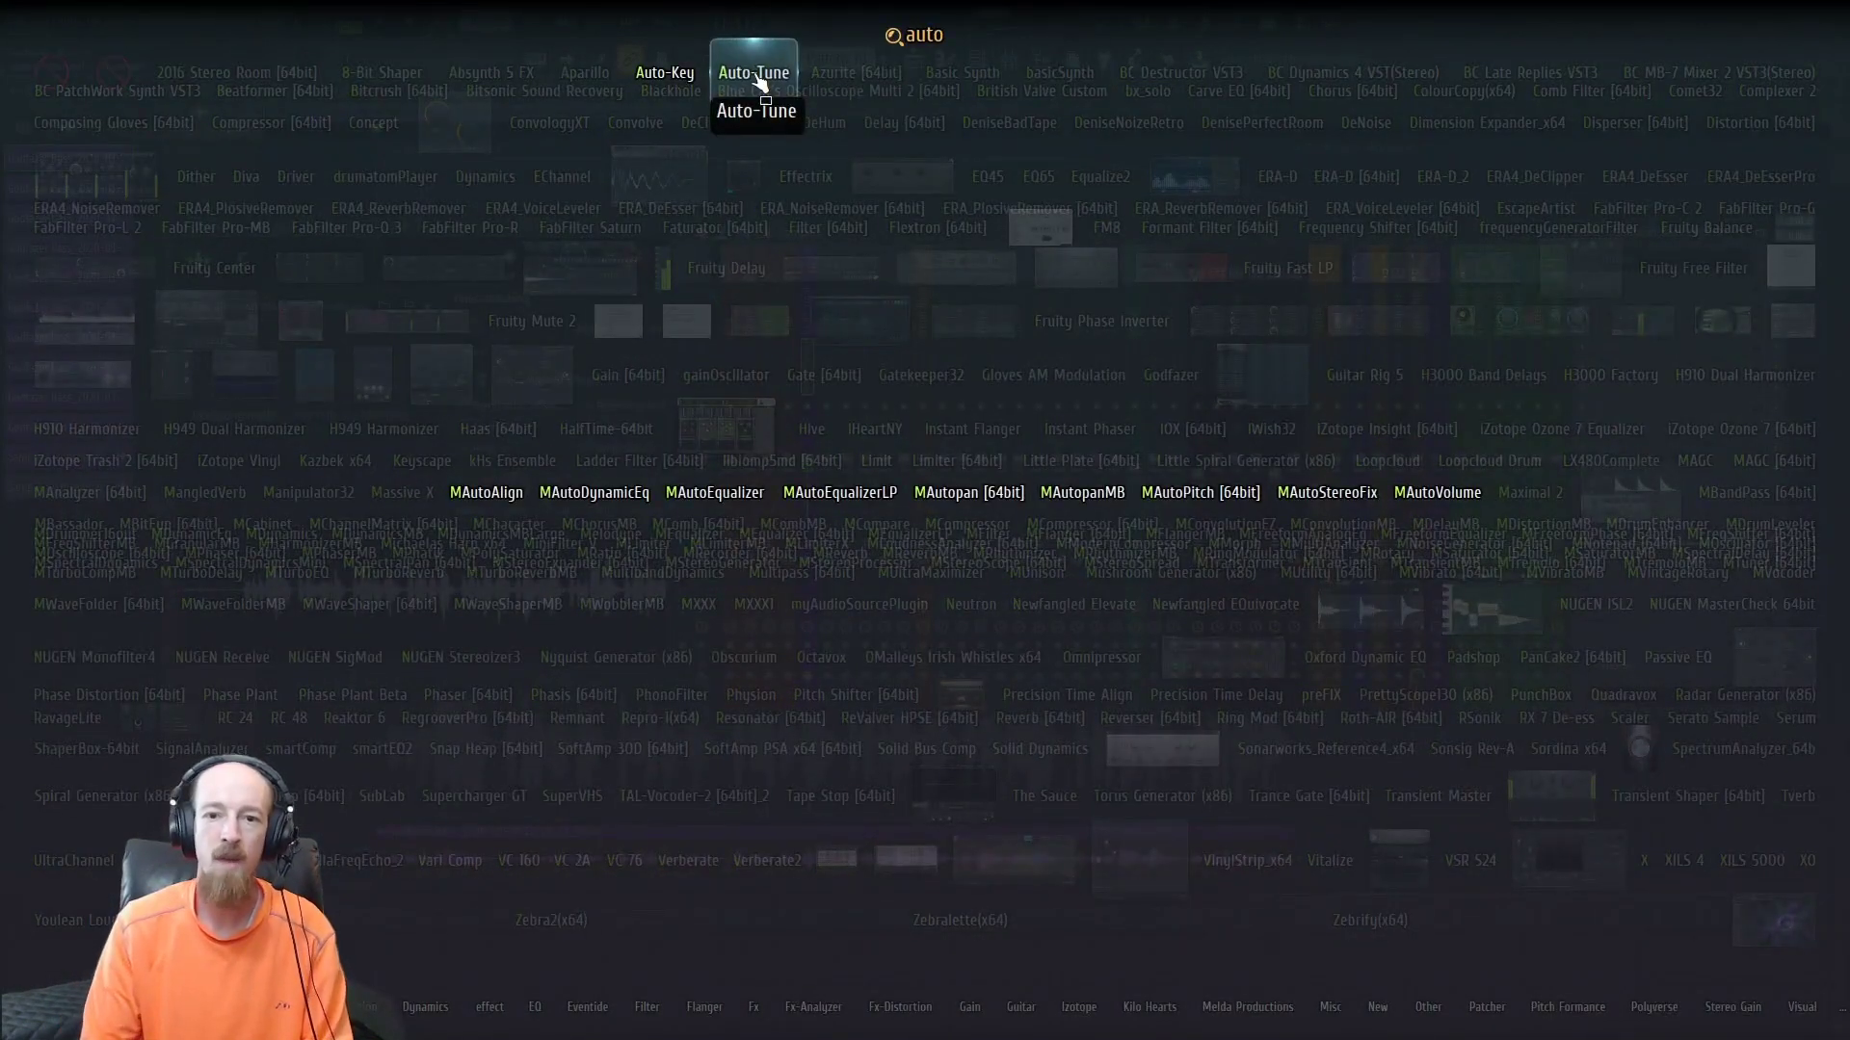
left_click(757, 79)
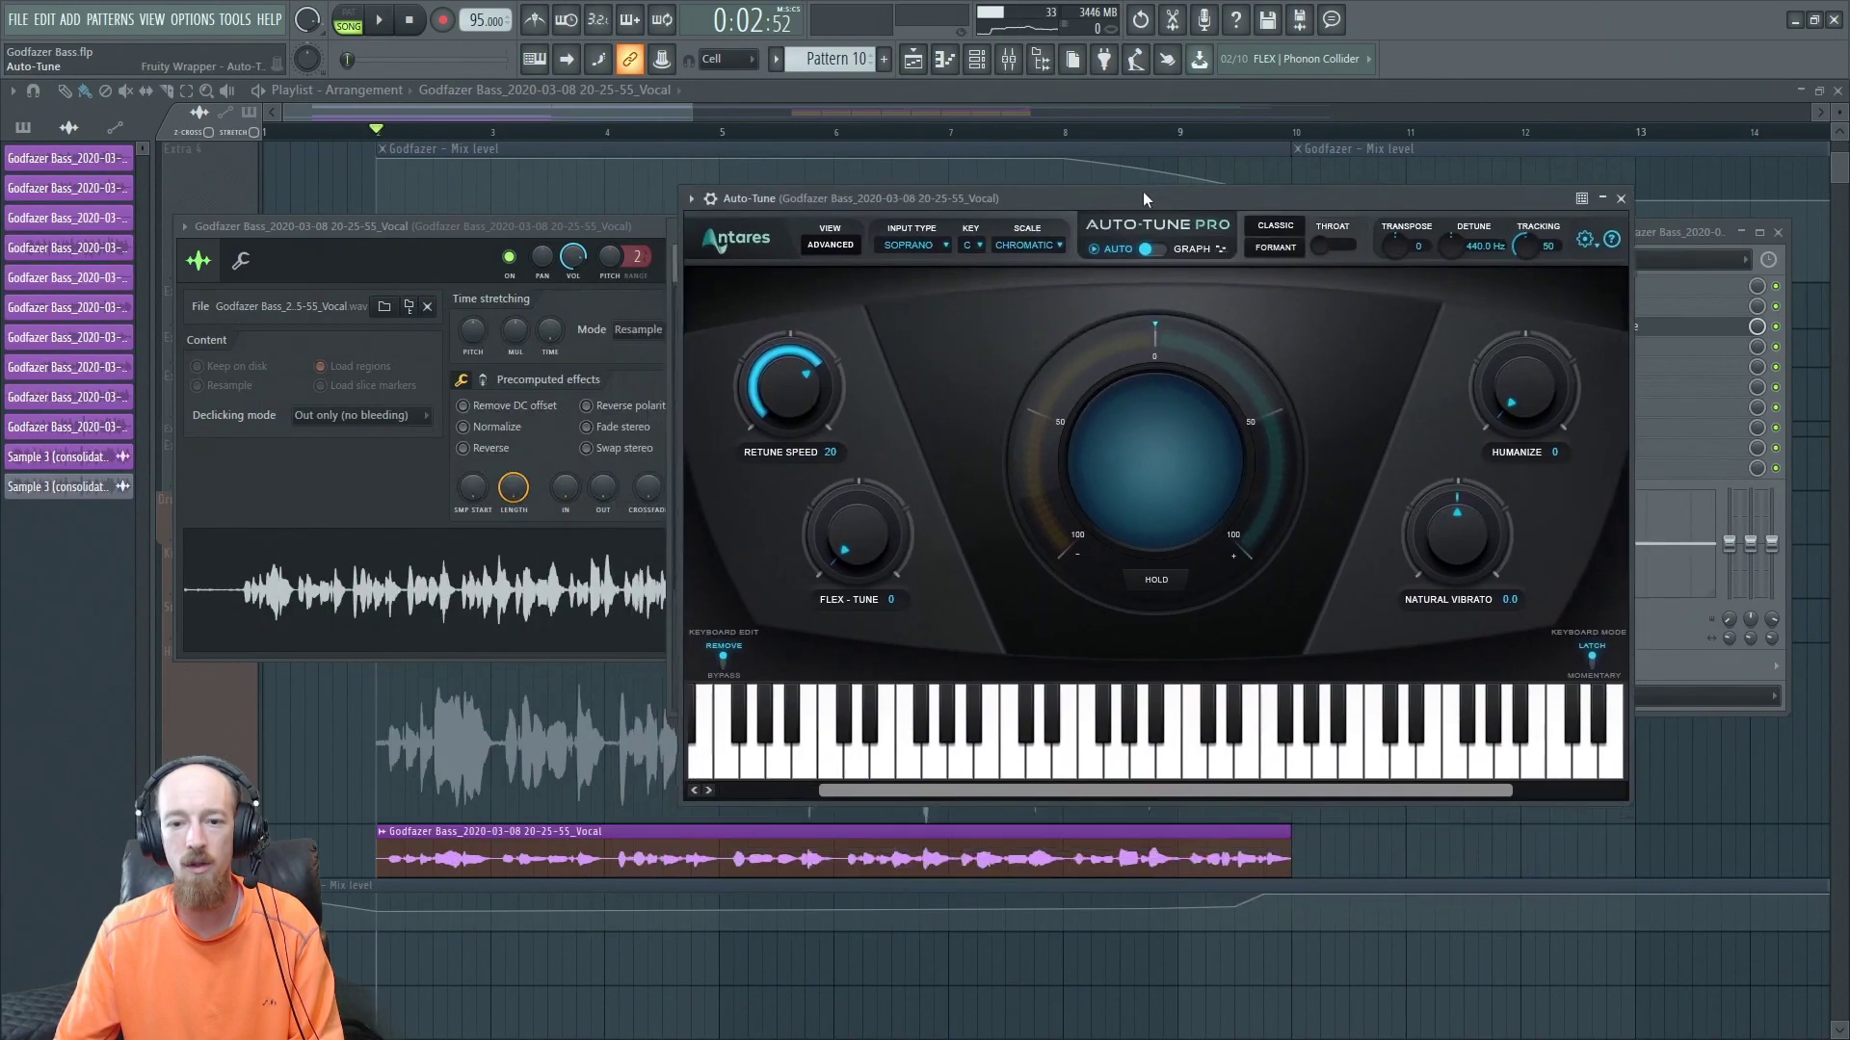
Configure Auto-Tune with retune speed 0, Classic mode, the Minor scale and the Low Male input type.
left_click_drag(796, 375, 805, 610)
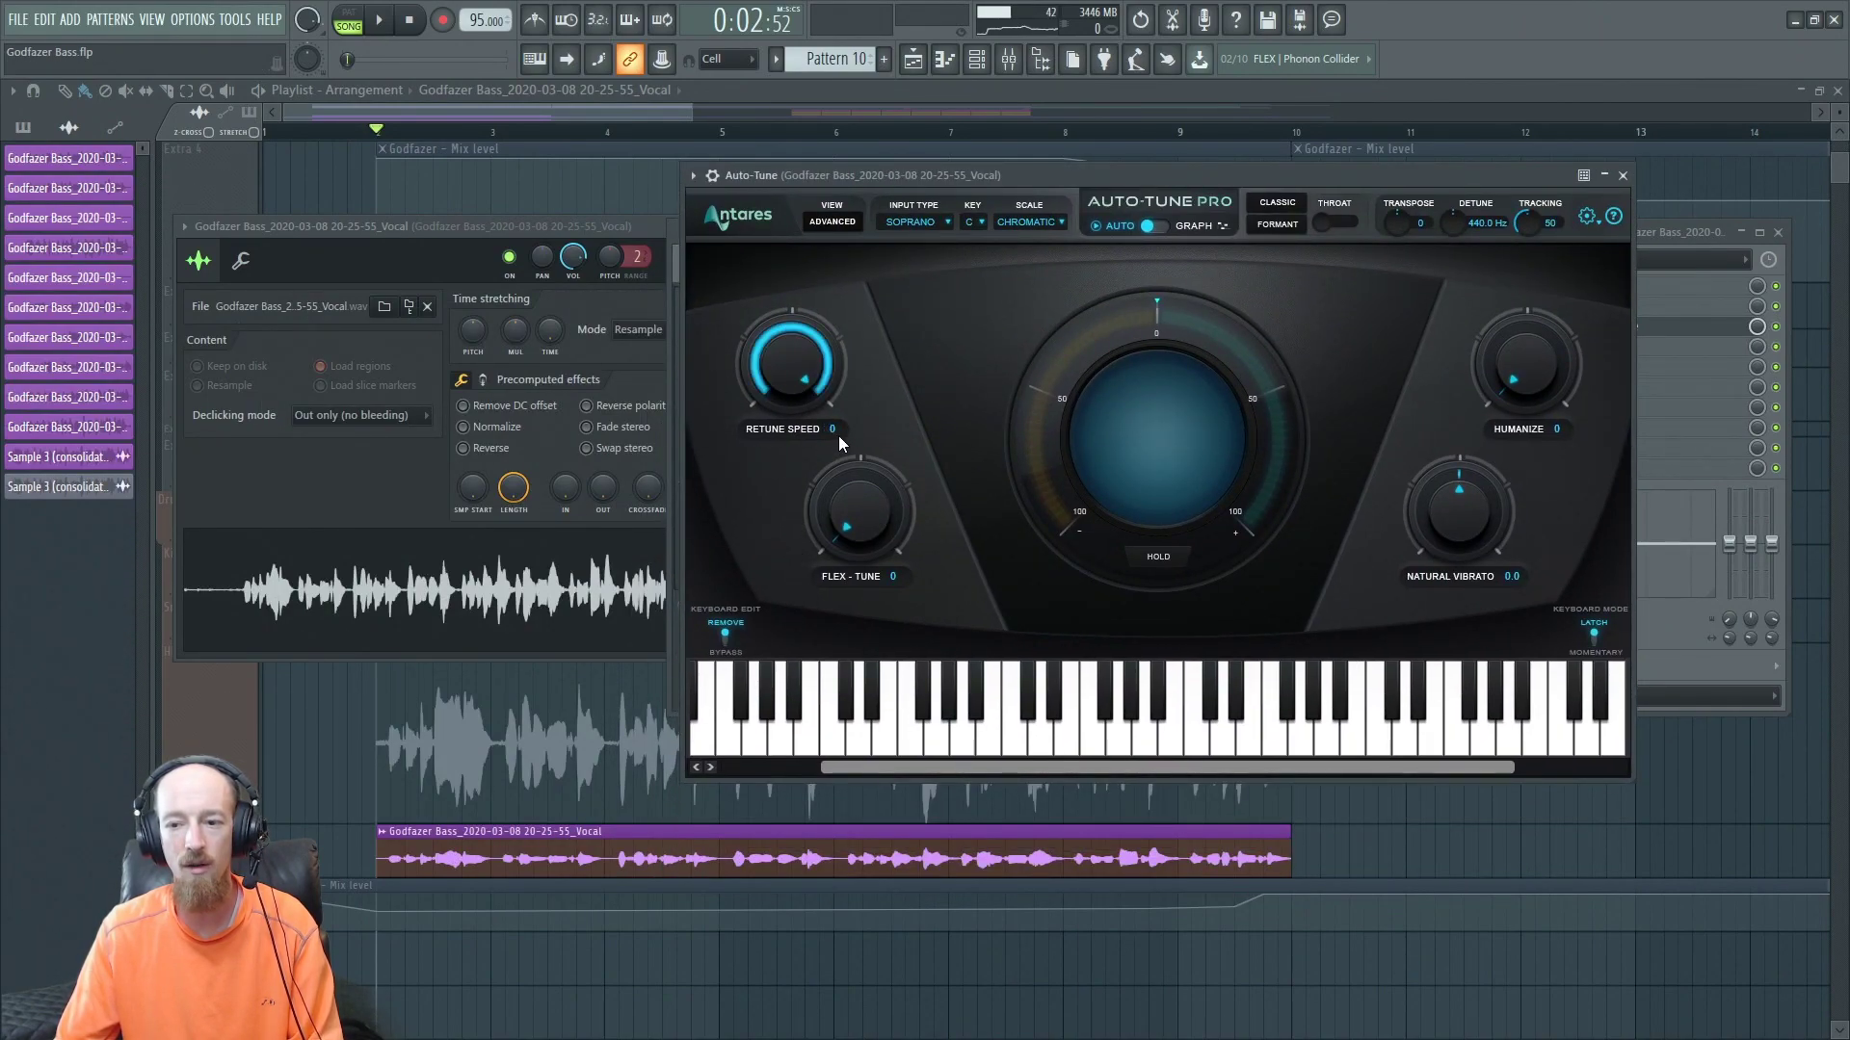
left_click(1279, 203)
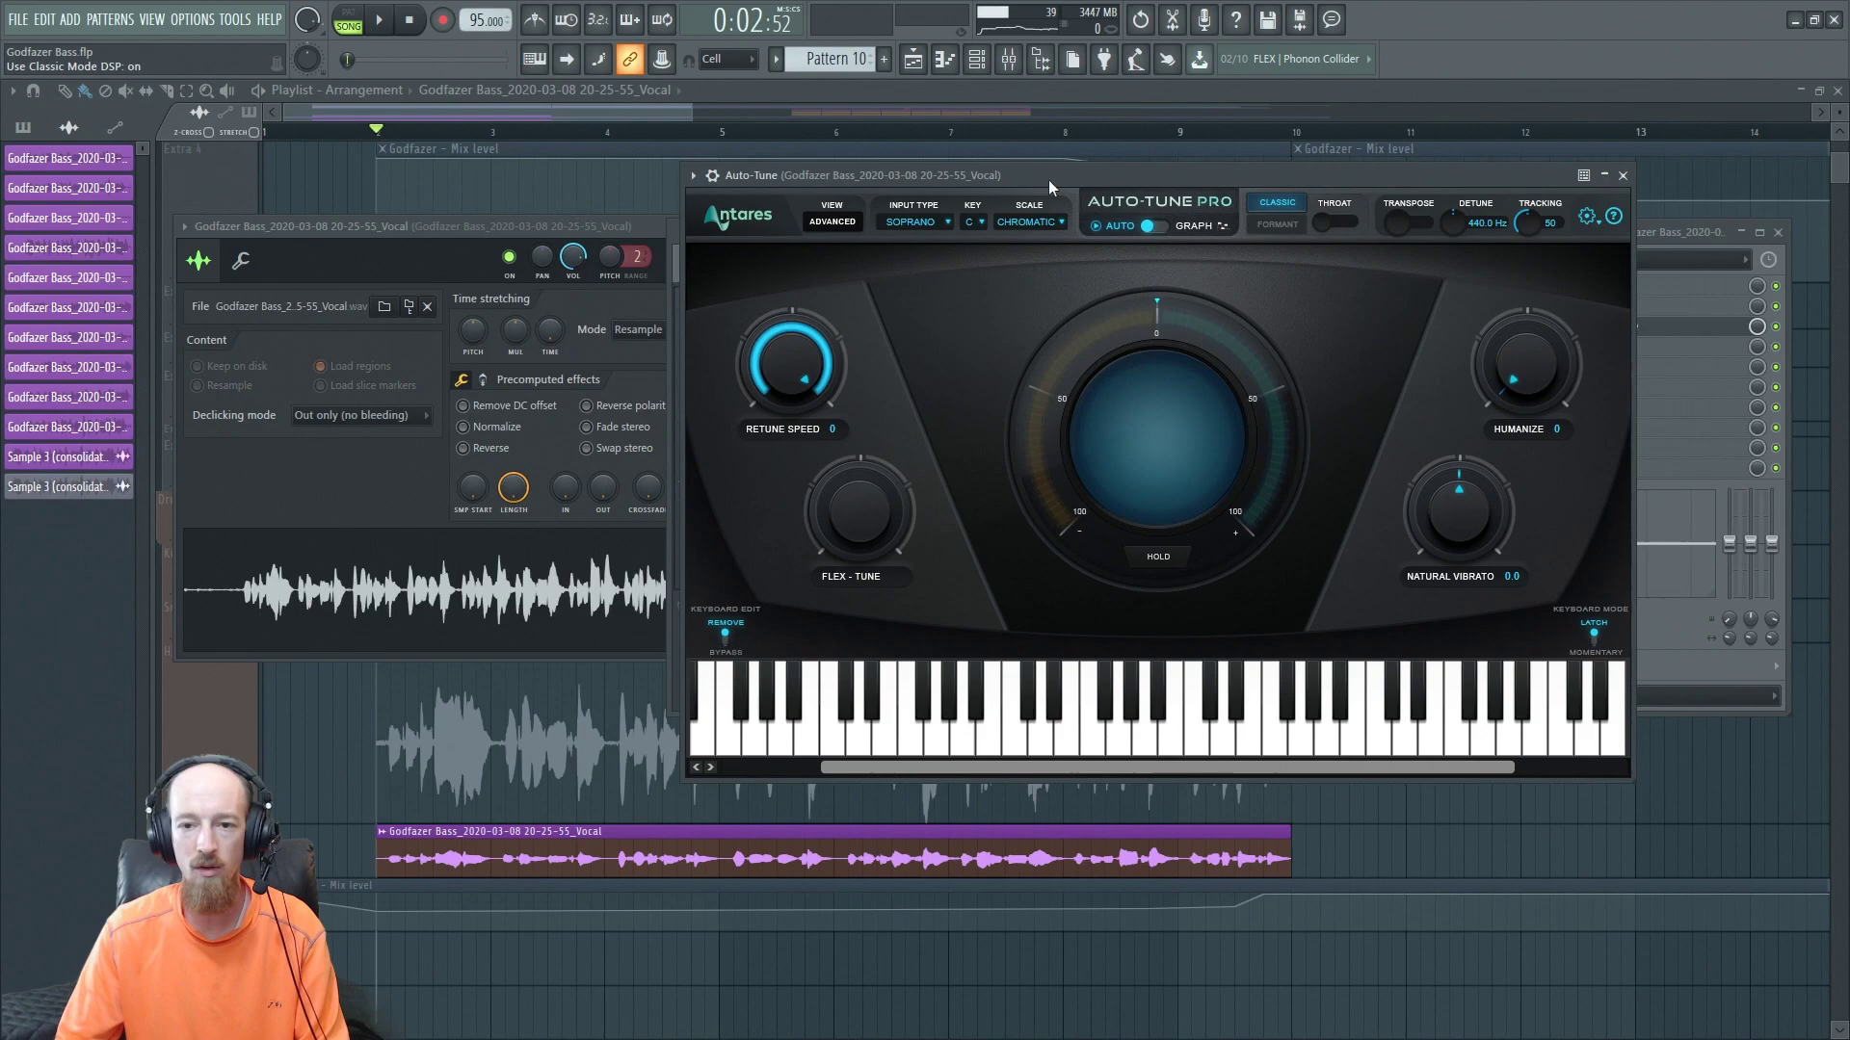
left_click(1054, 225)
left_click(1014, 241)
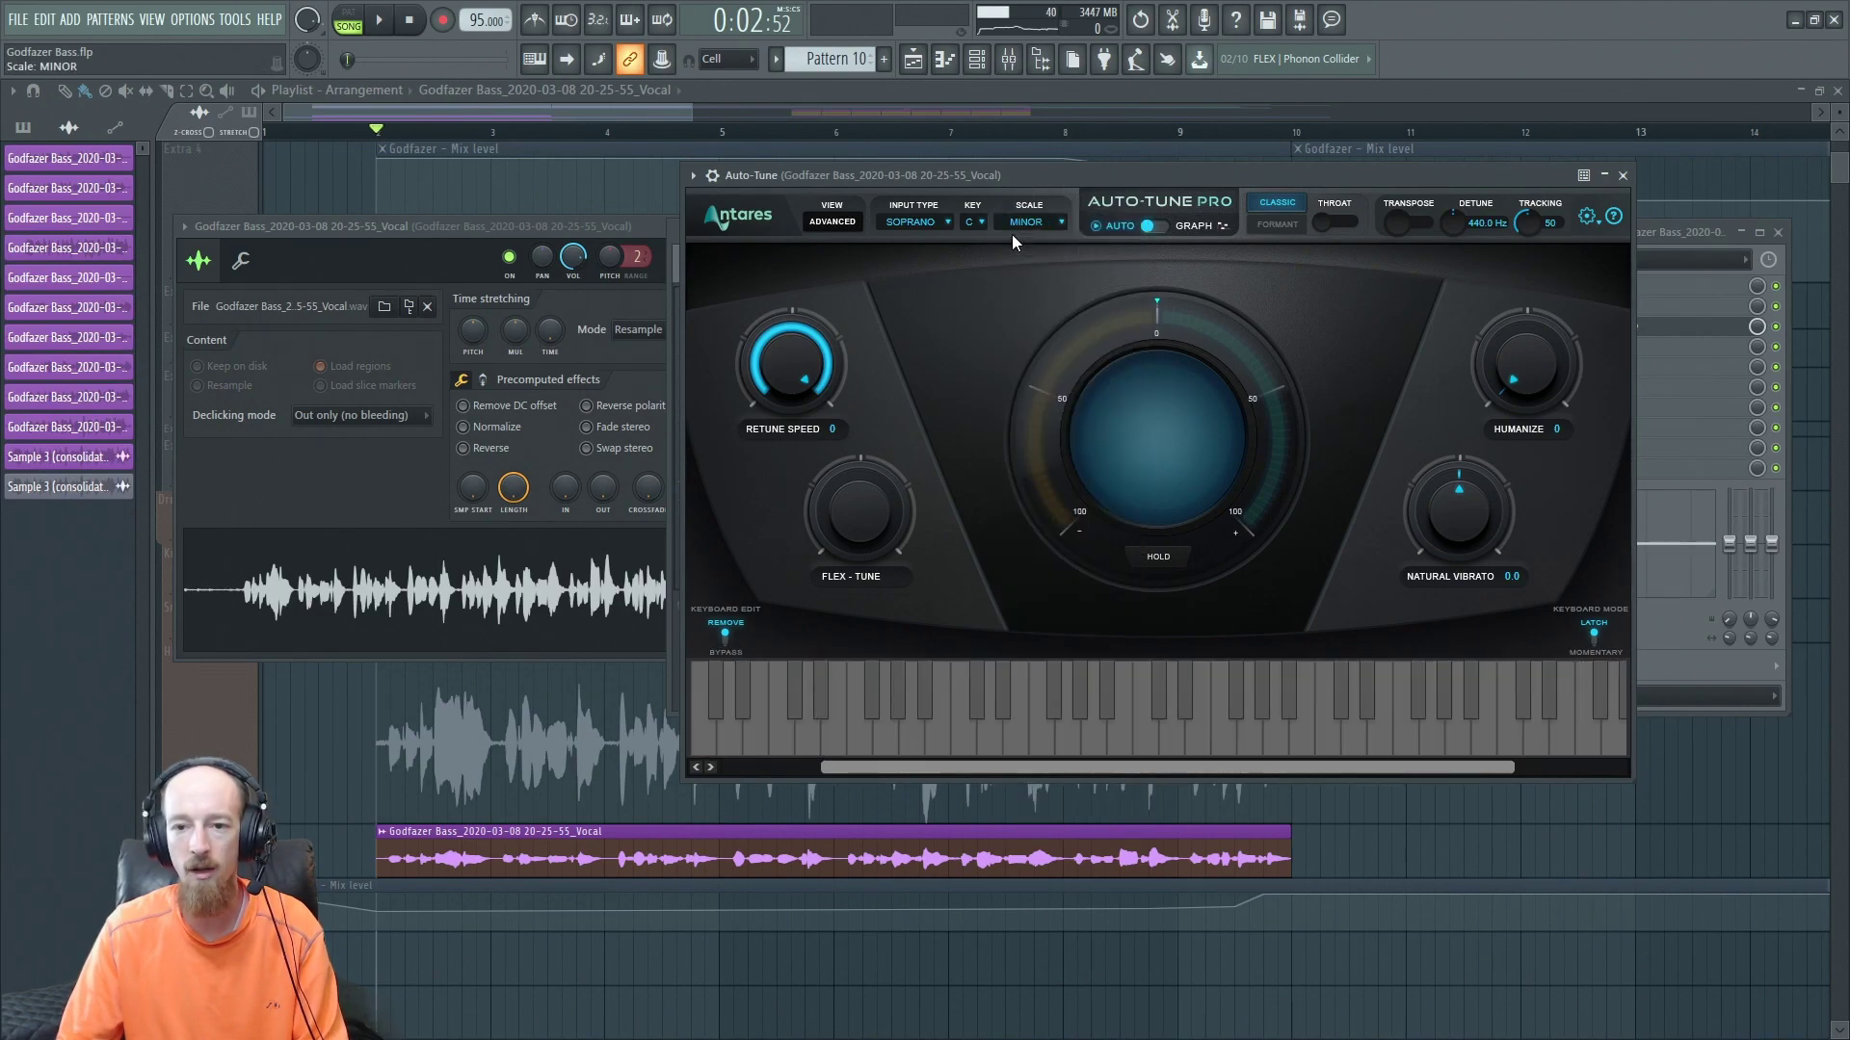
left_click(932, 218)
left_click(994, 264)
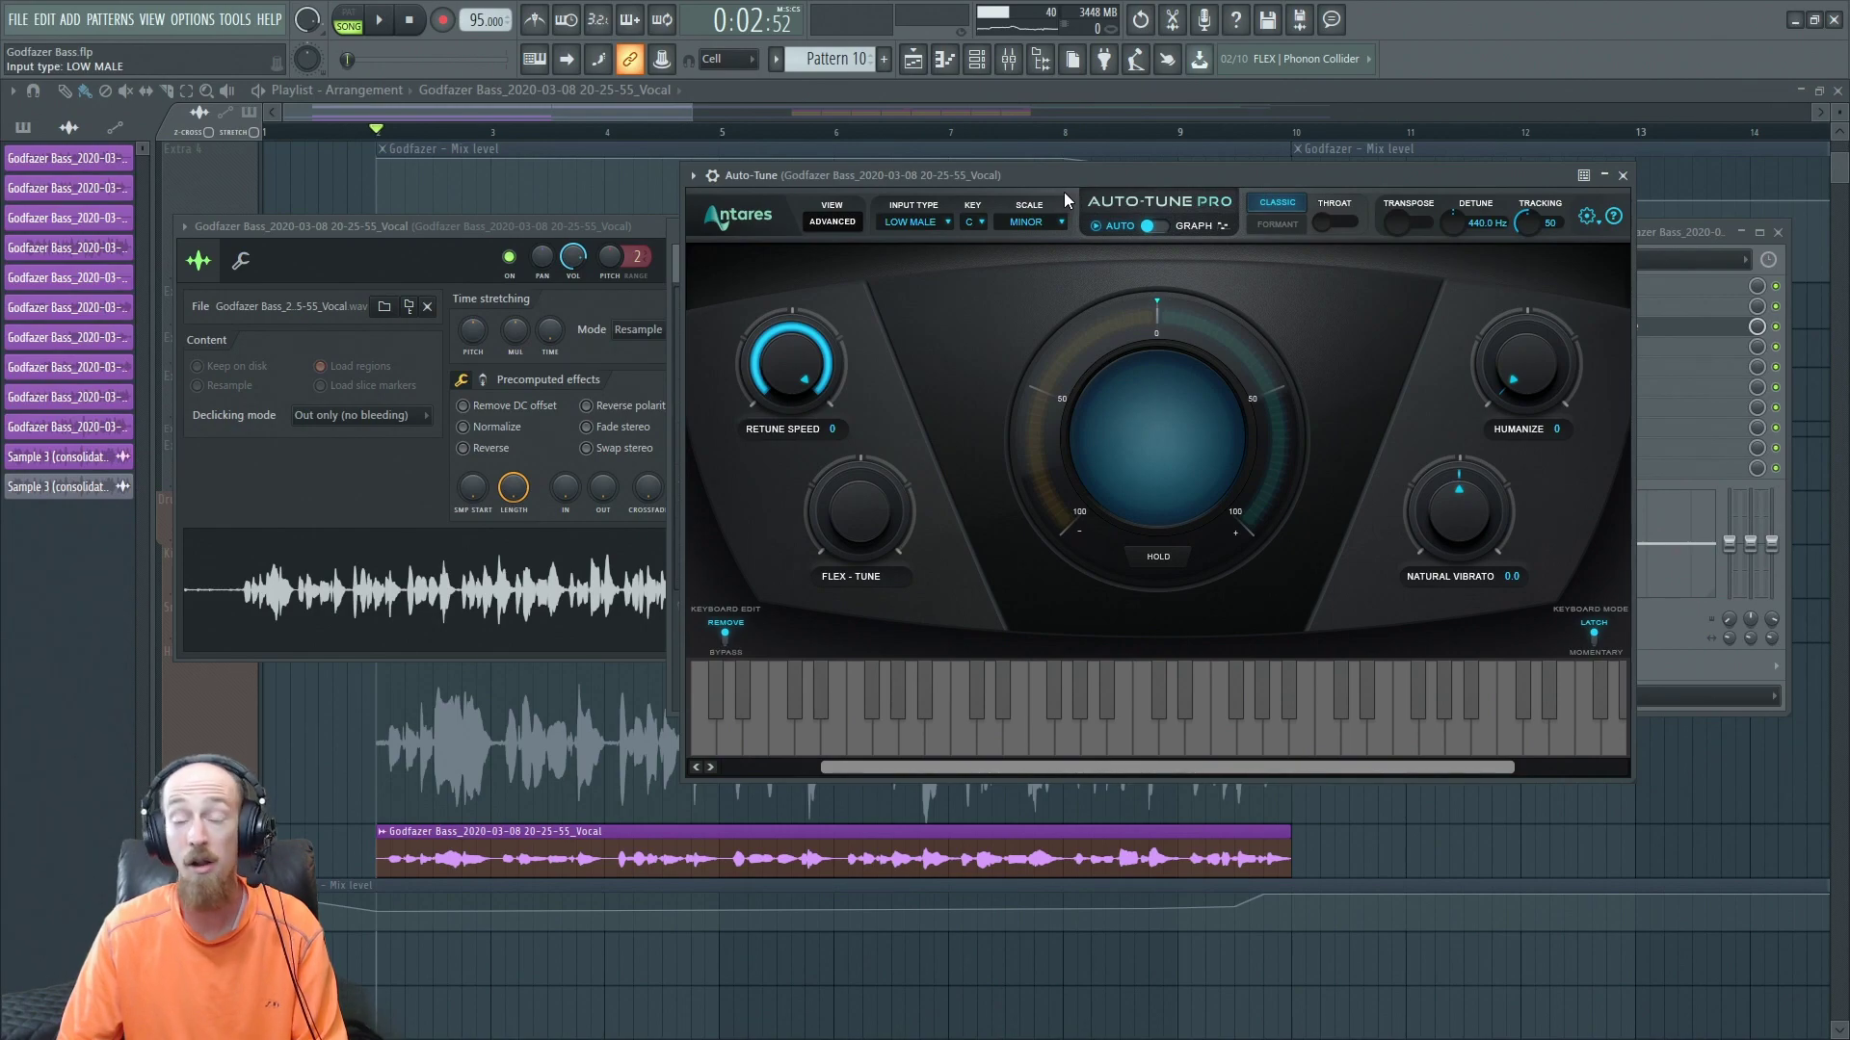
Play the vocal clip through Auto-Tune to audition the pitch correction.
left_click_drag(1102, 181, 1115, 239)
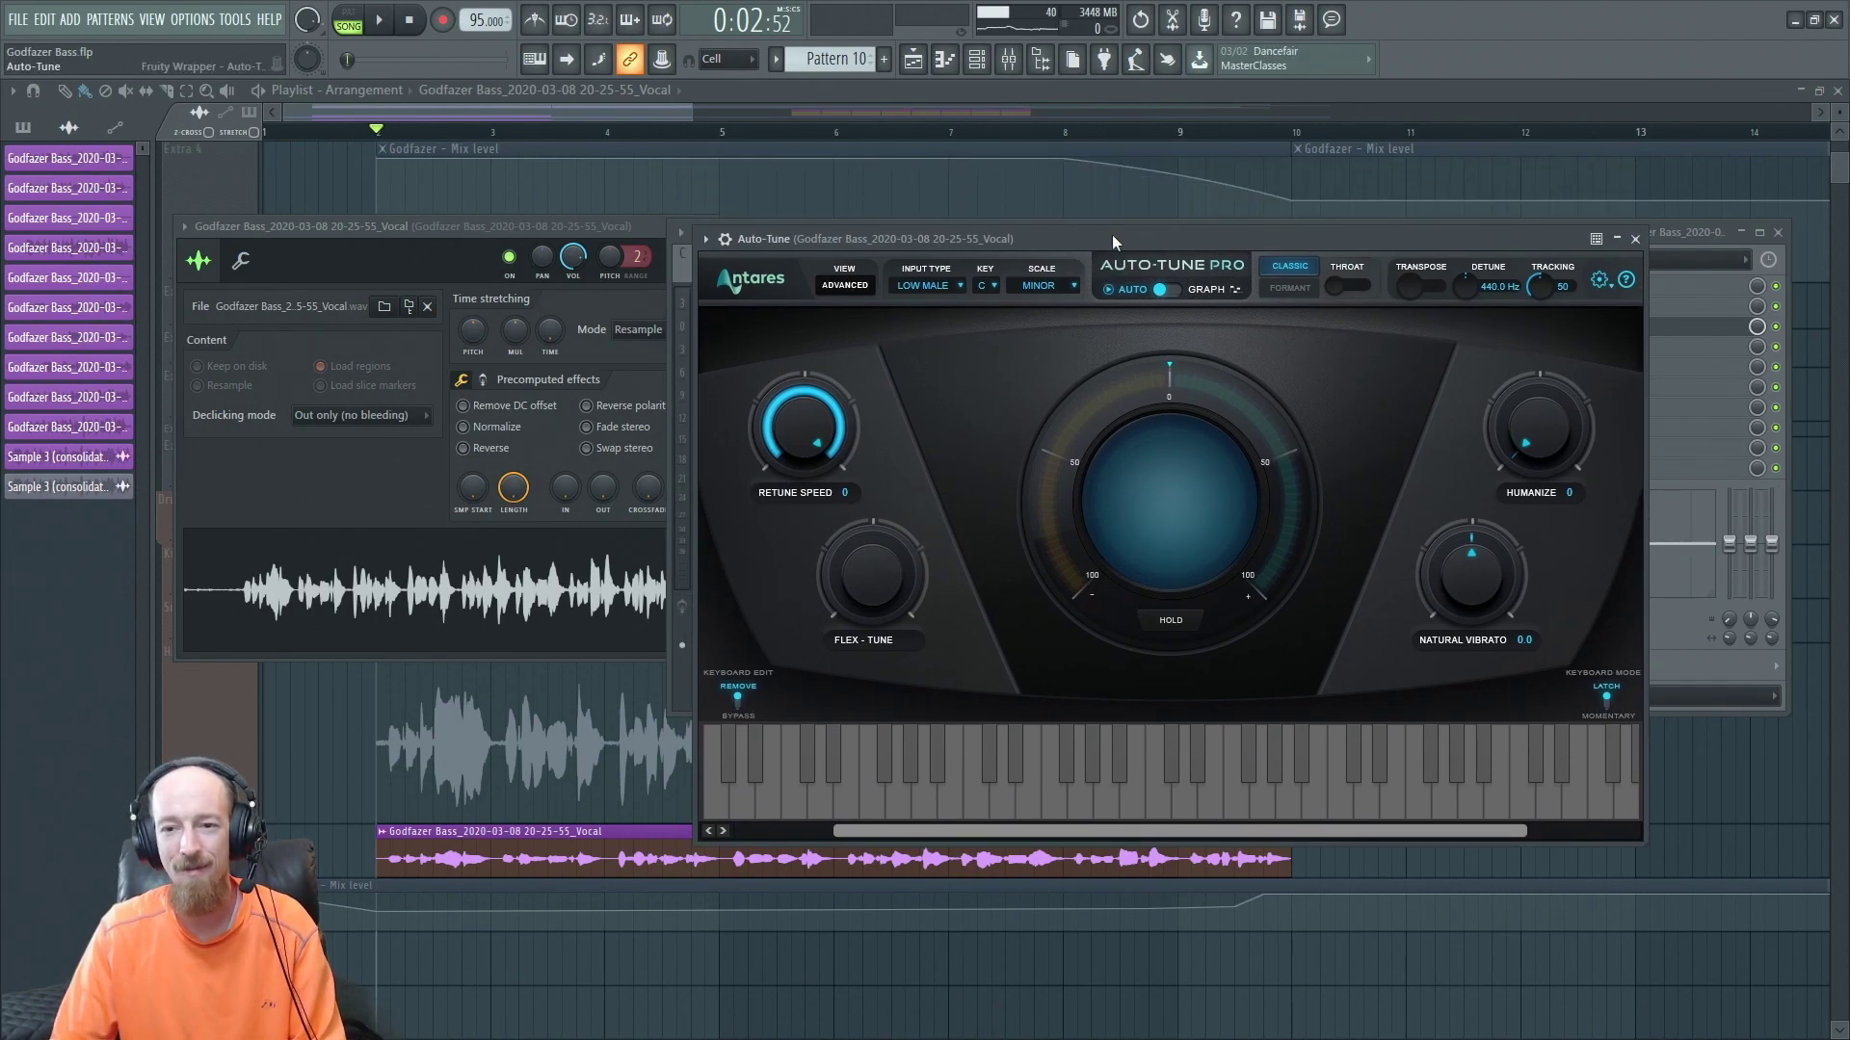
key("space")
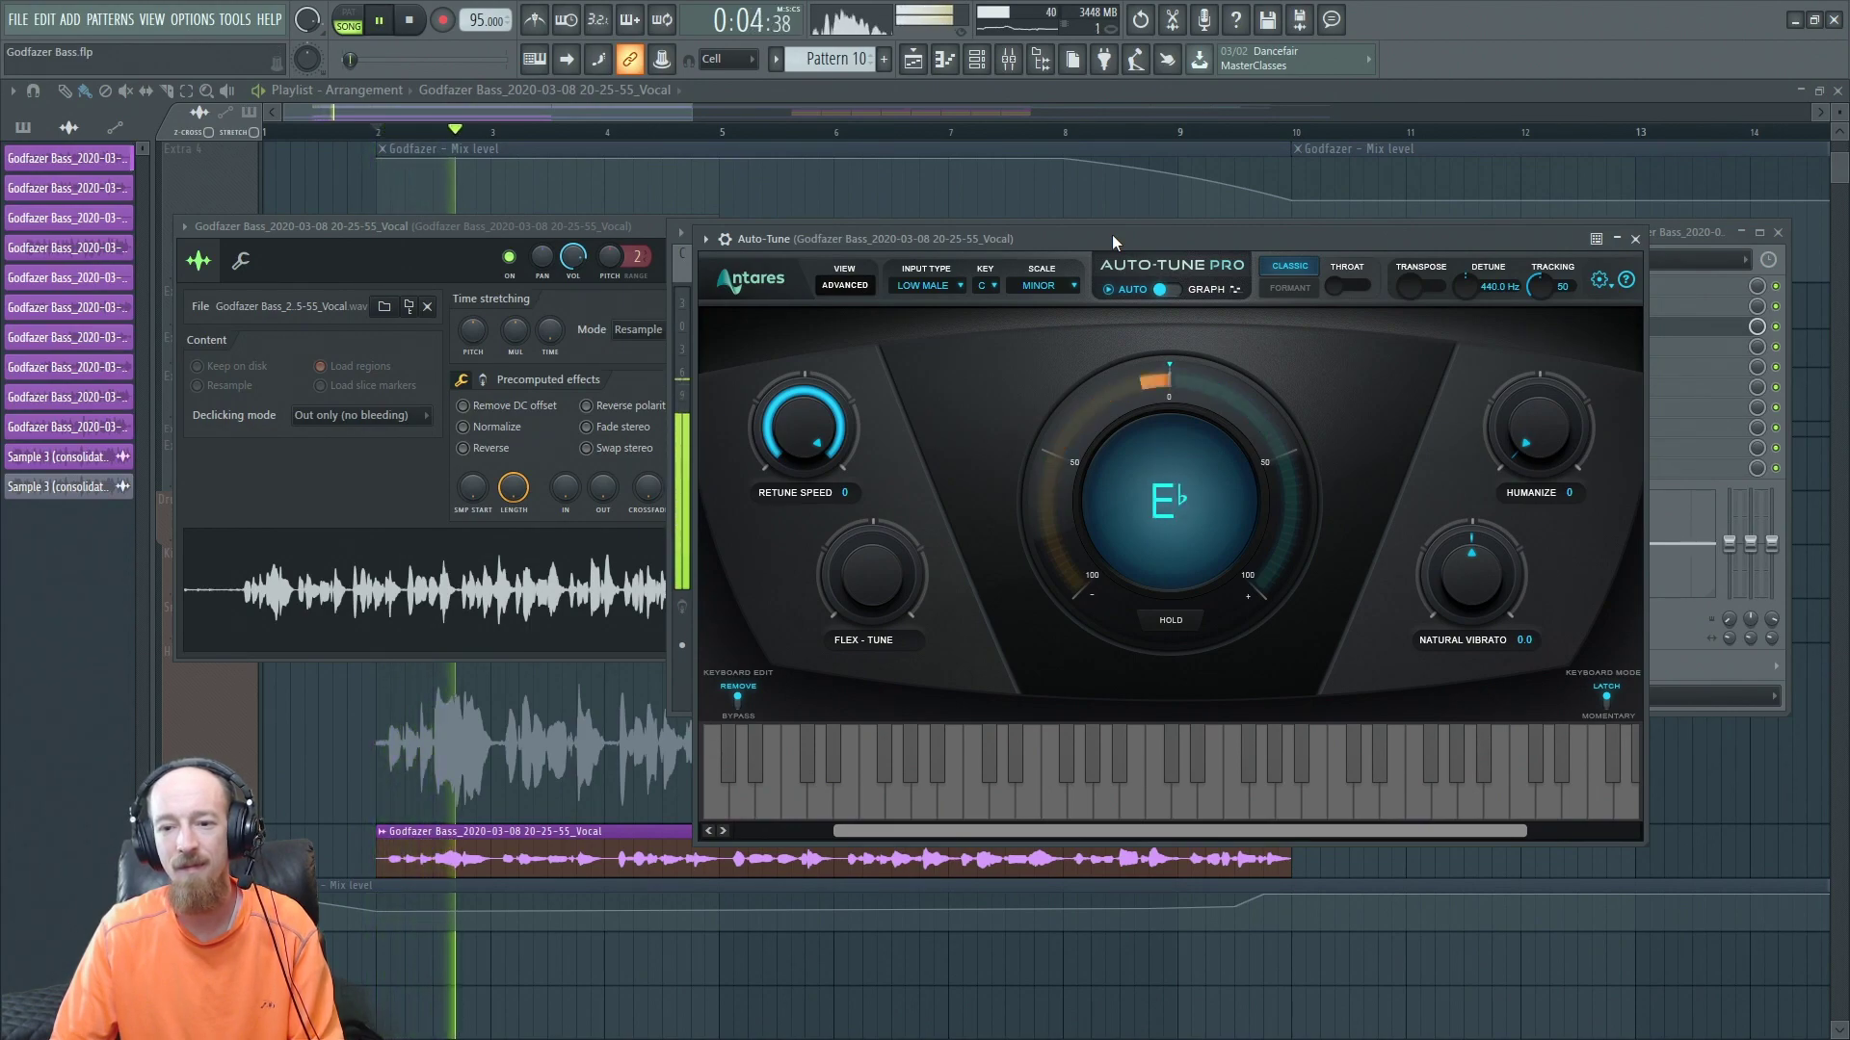
key("space")
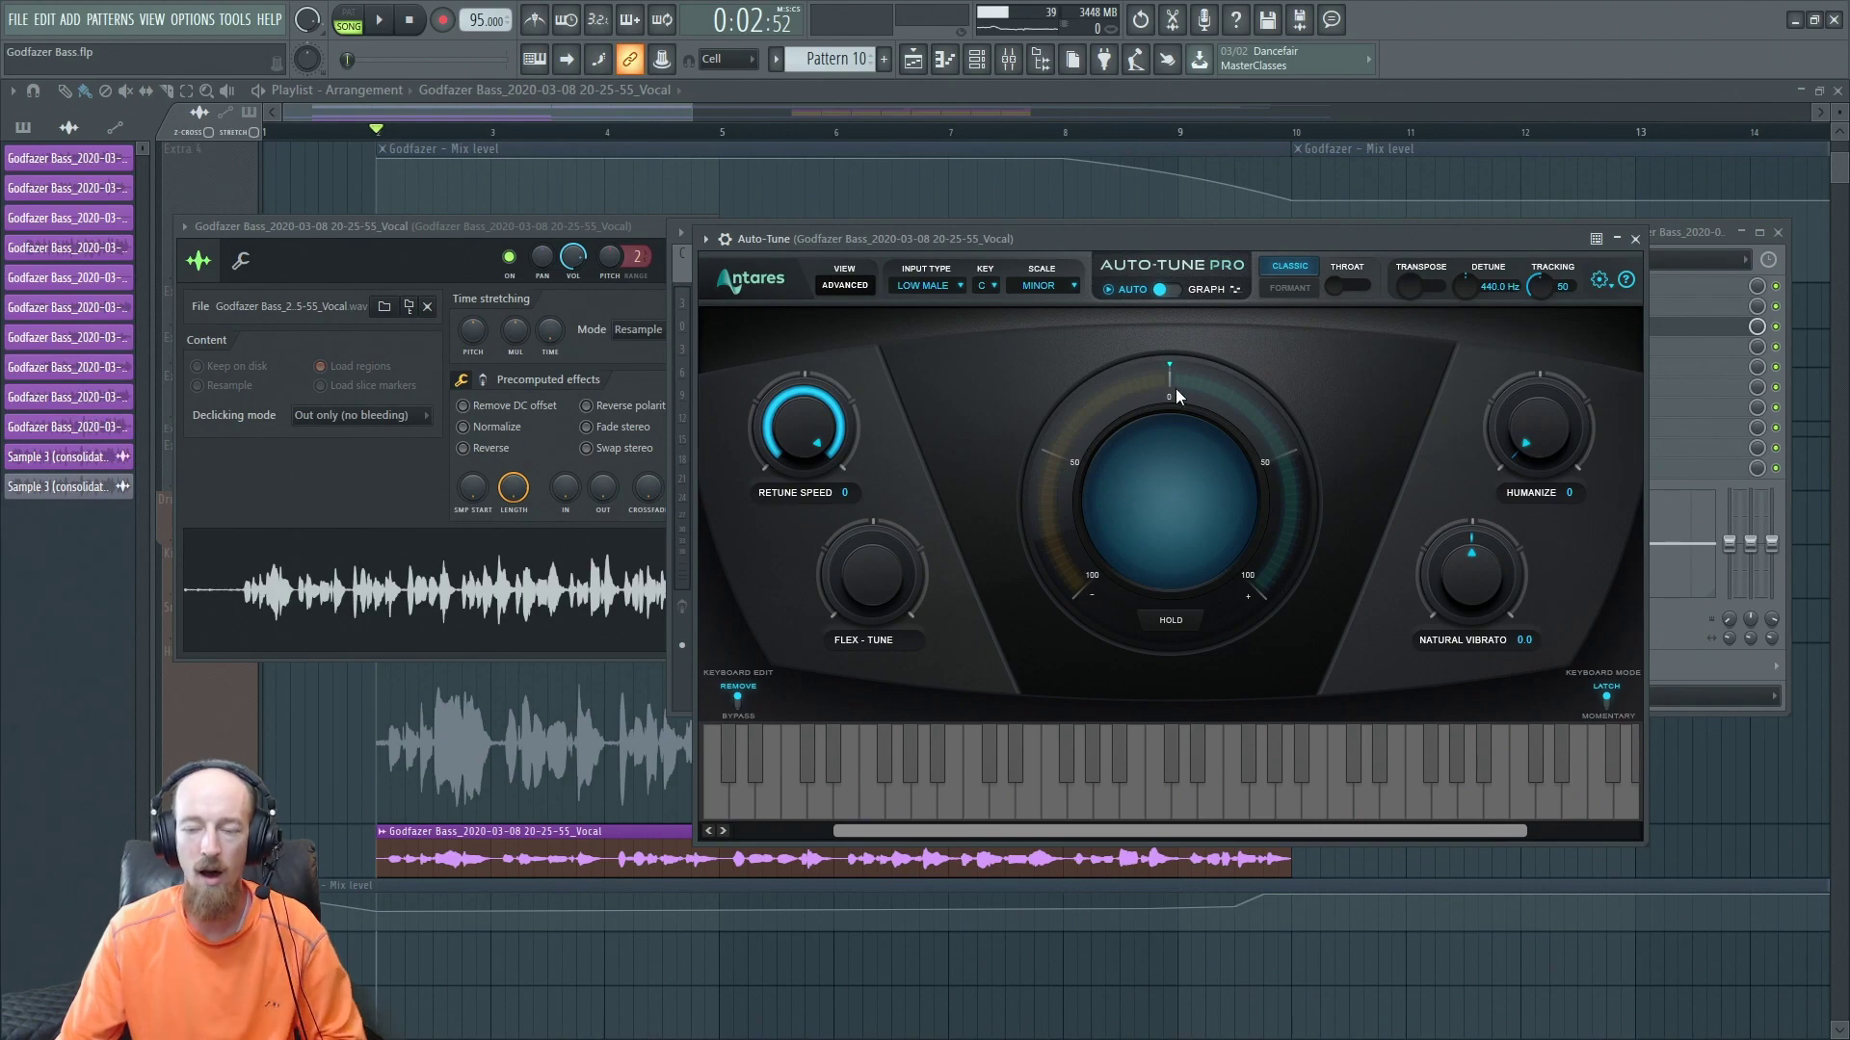
Switch Auto-Tune to Graph mode and track the pitch of the vocal's opening phrase during playback.
left_click(1237, 291)
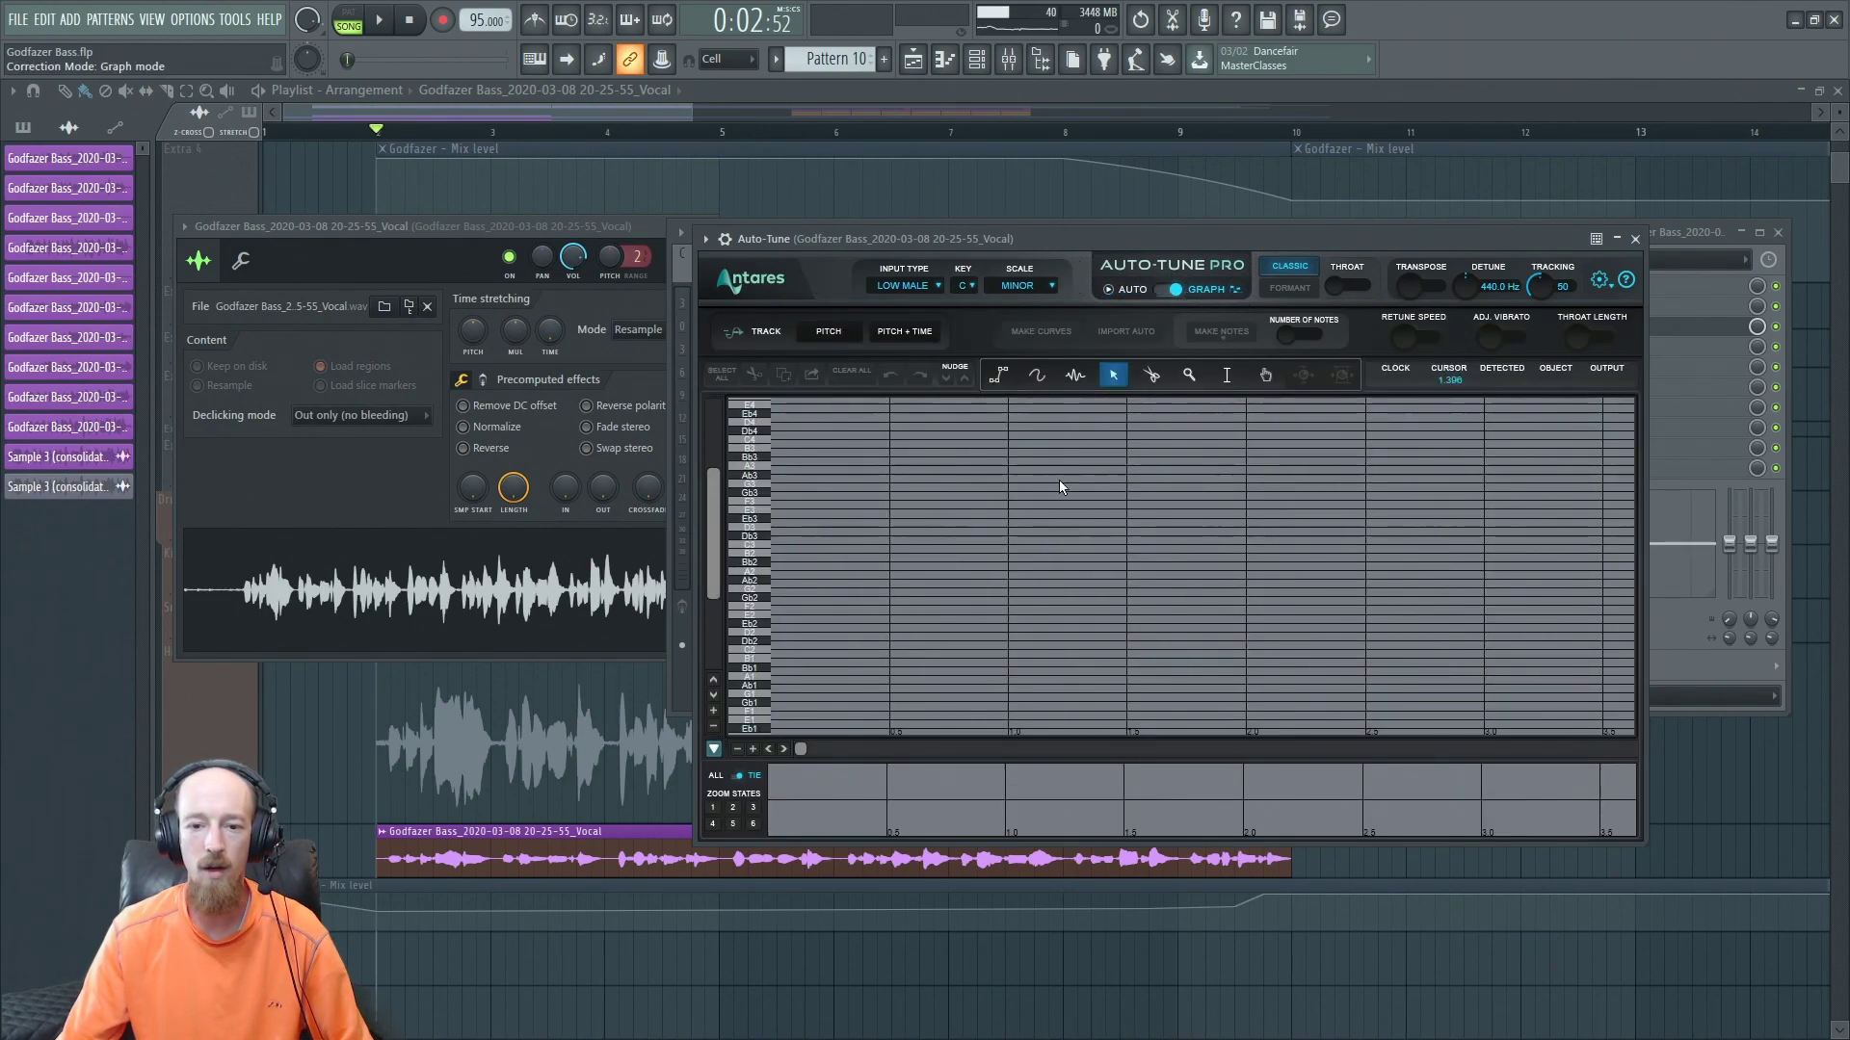
left_click(829, 330)
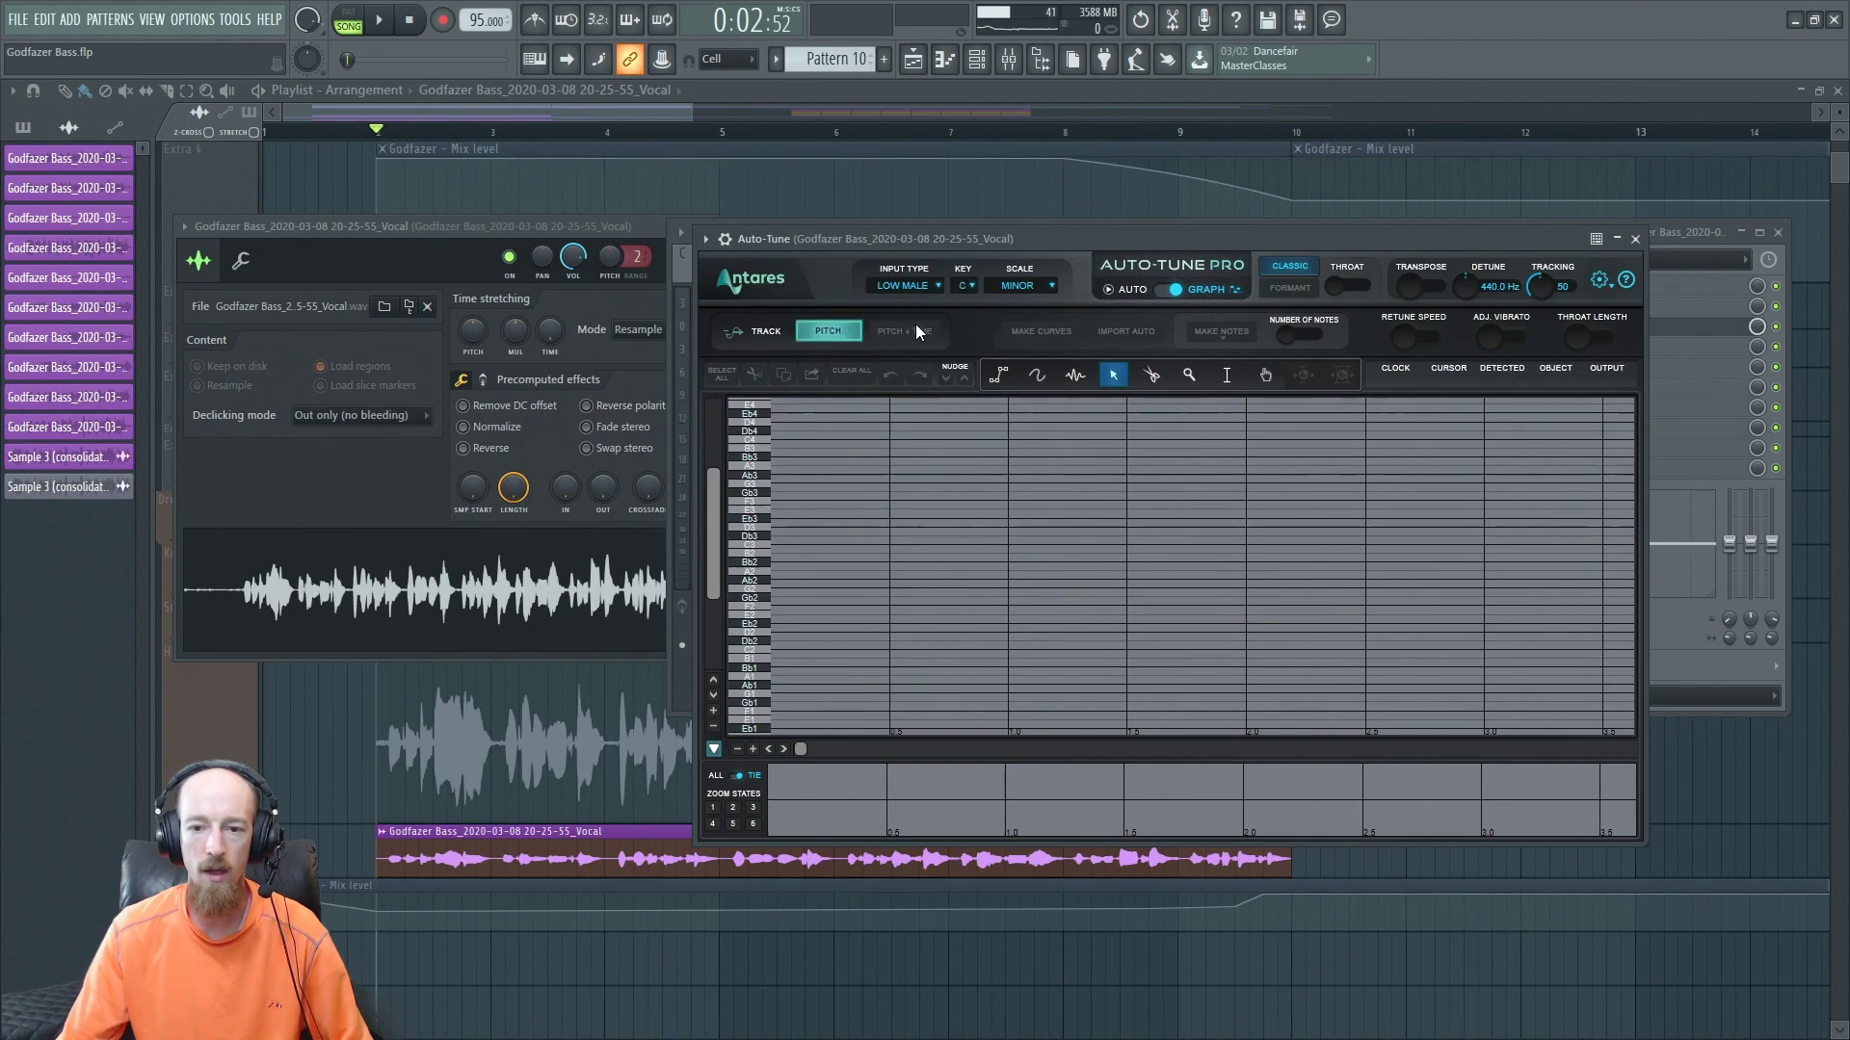
left_click(381, 23)
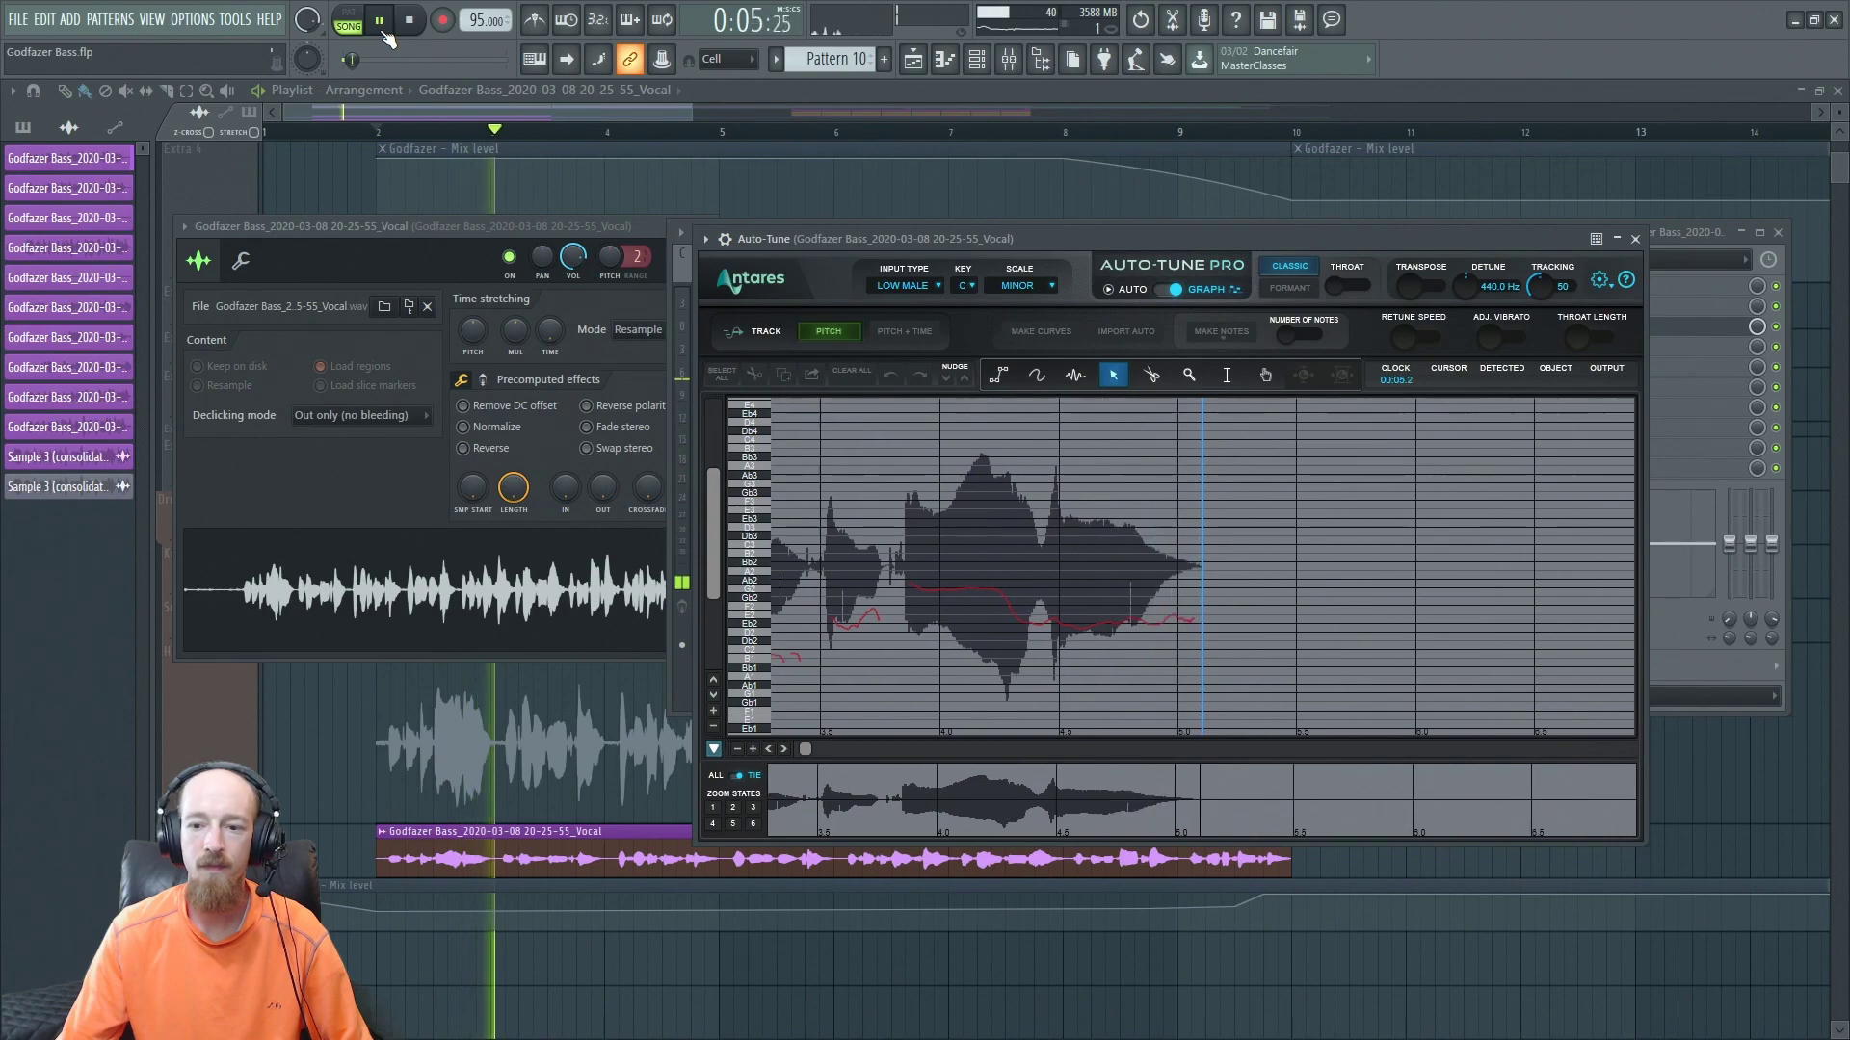
left_click(381, 24)
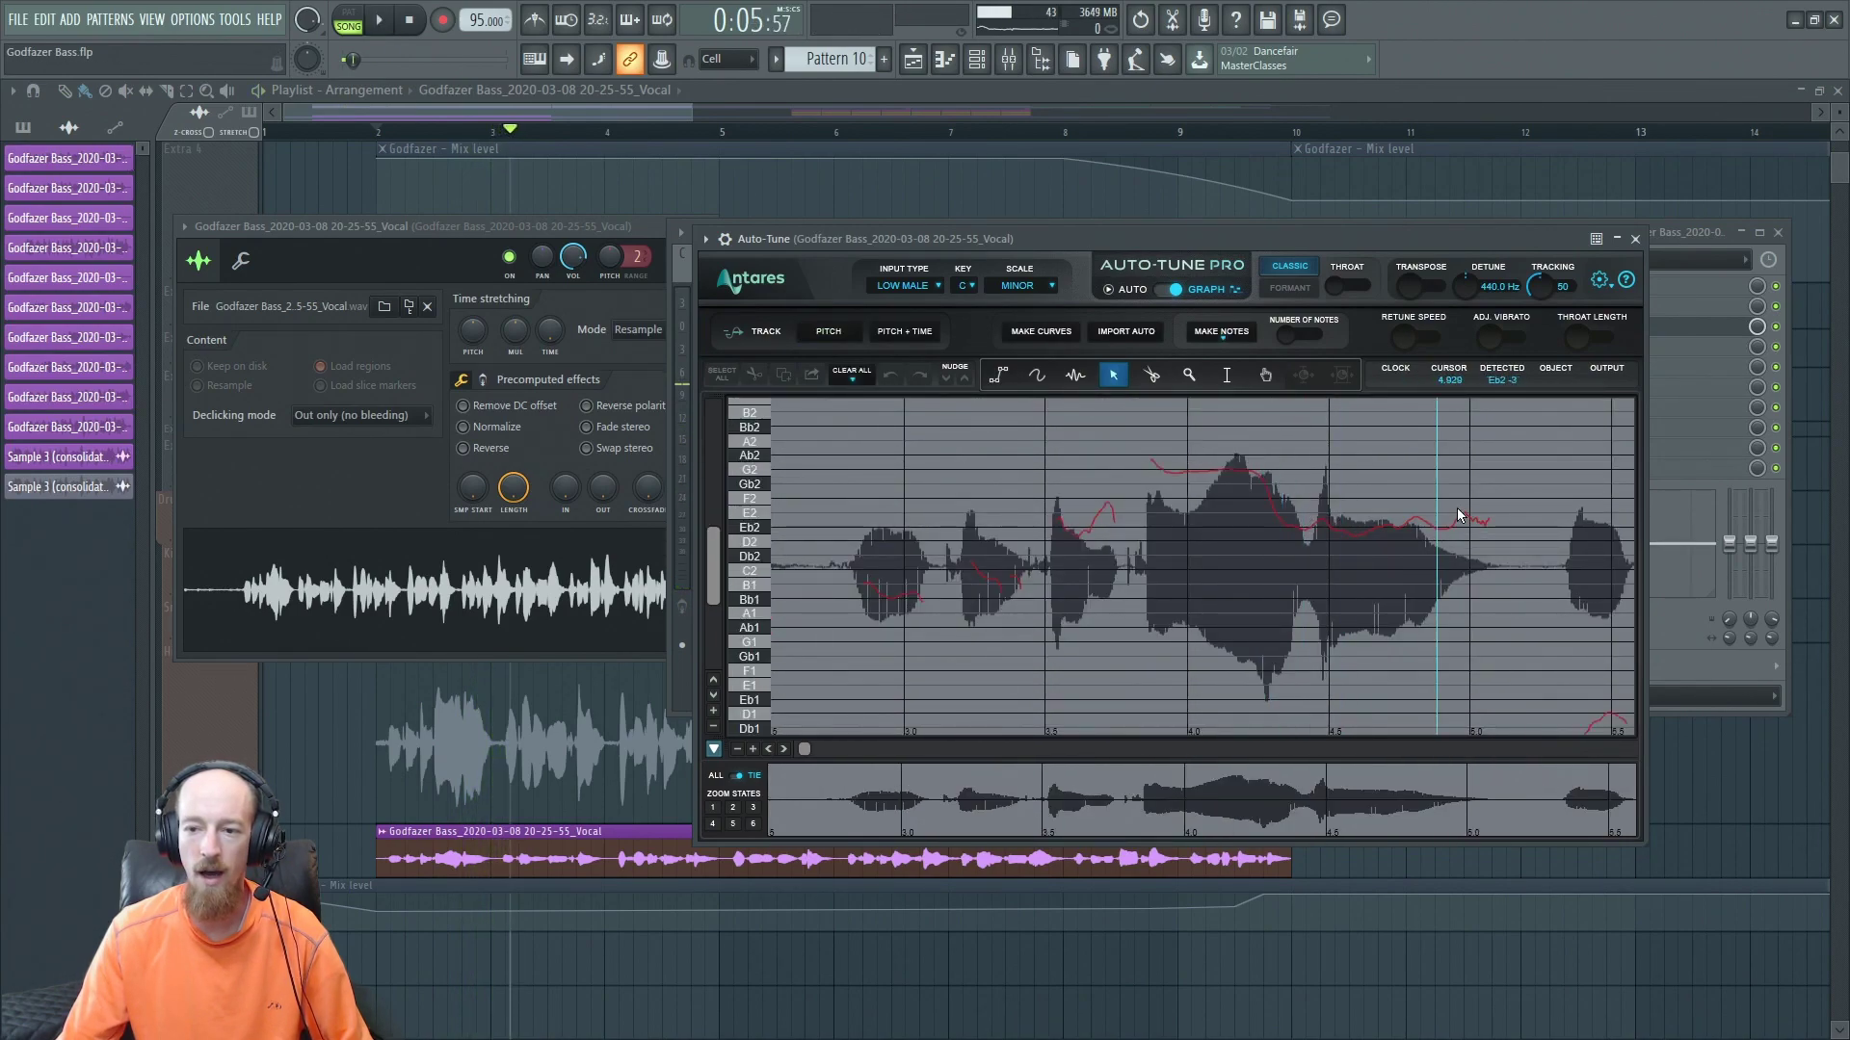
Draw a flat correction curve at about E2 across the end of the long sung note, and return Auto-Tune to Auto mode.
left_click(1036, 375)
left_click_drag(1268, 507, 1522, 507)
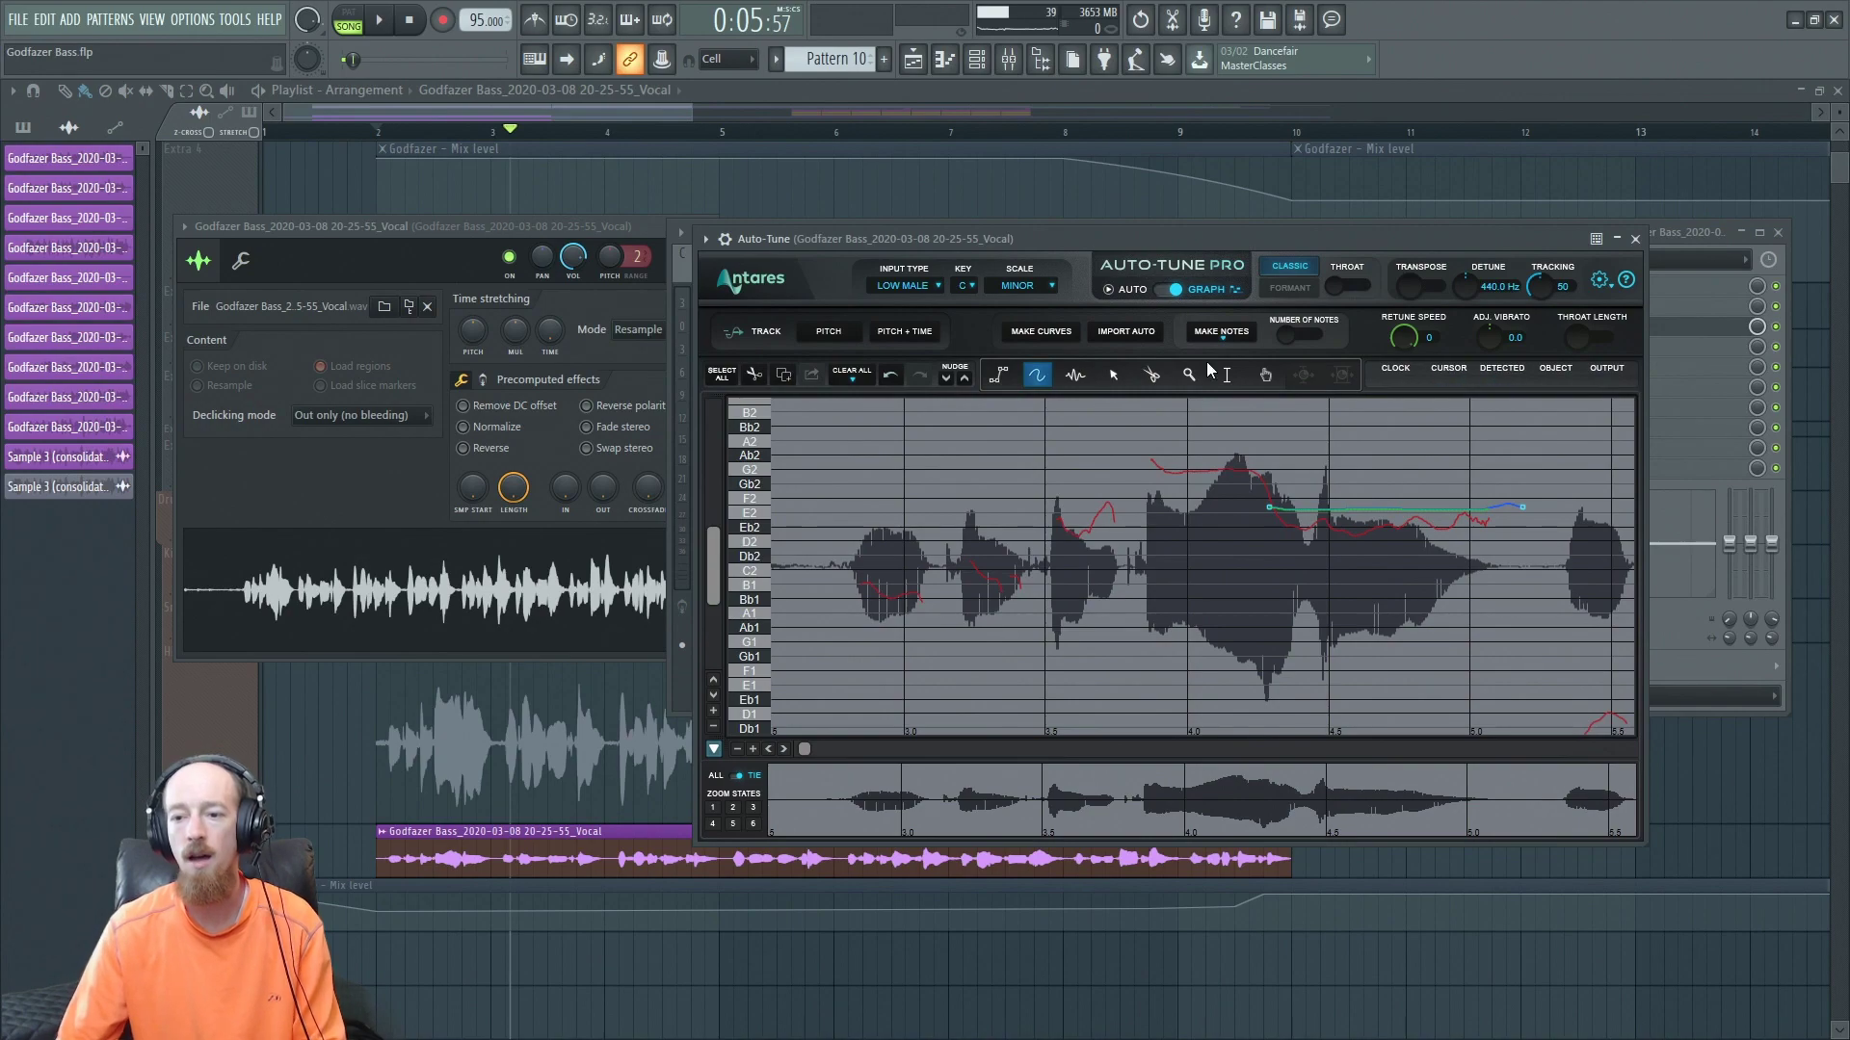
left_click(1169, 291)
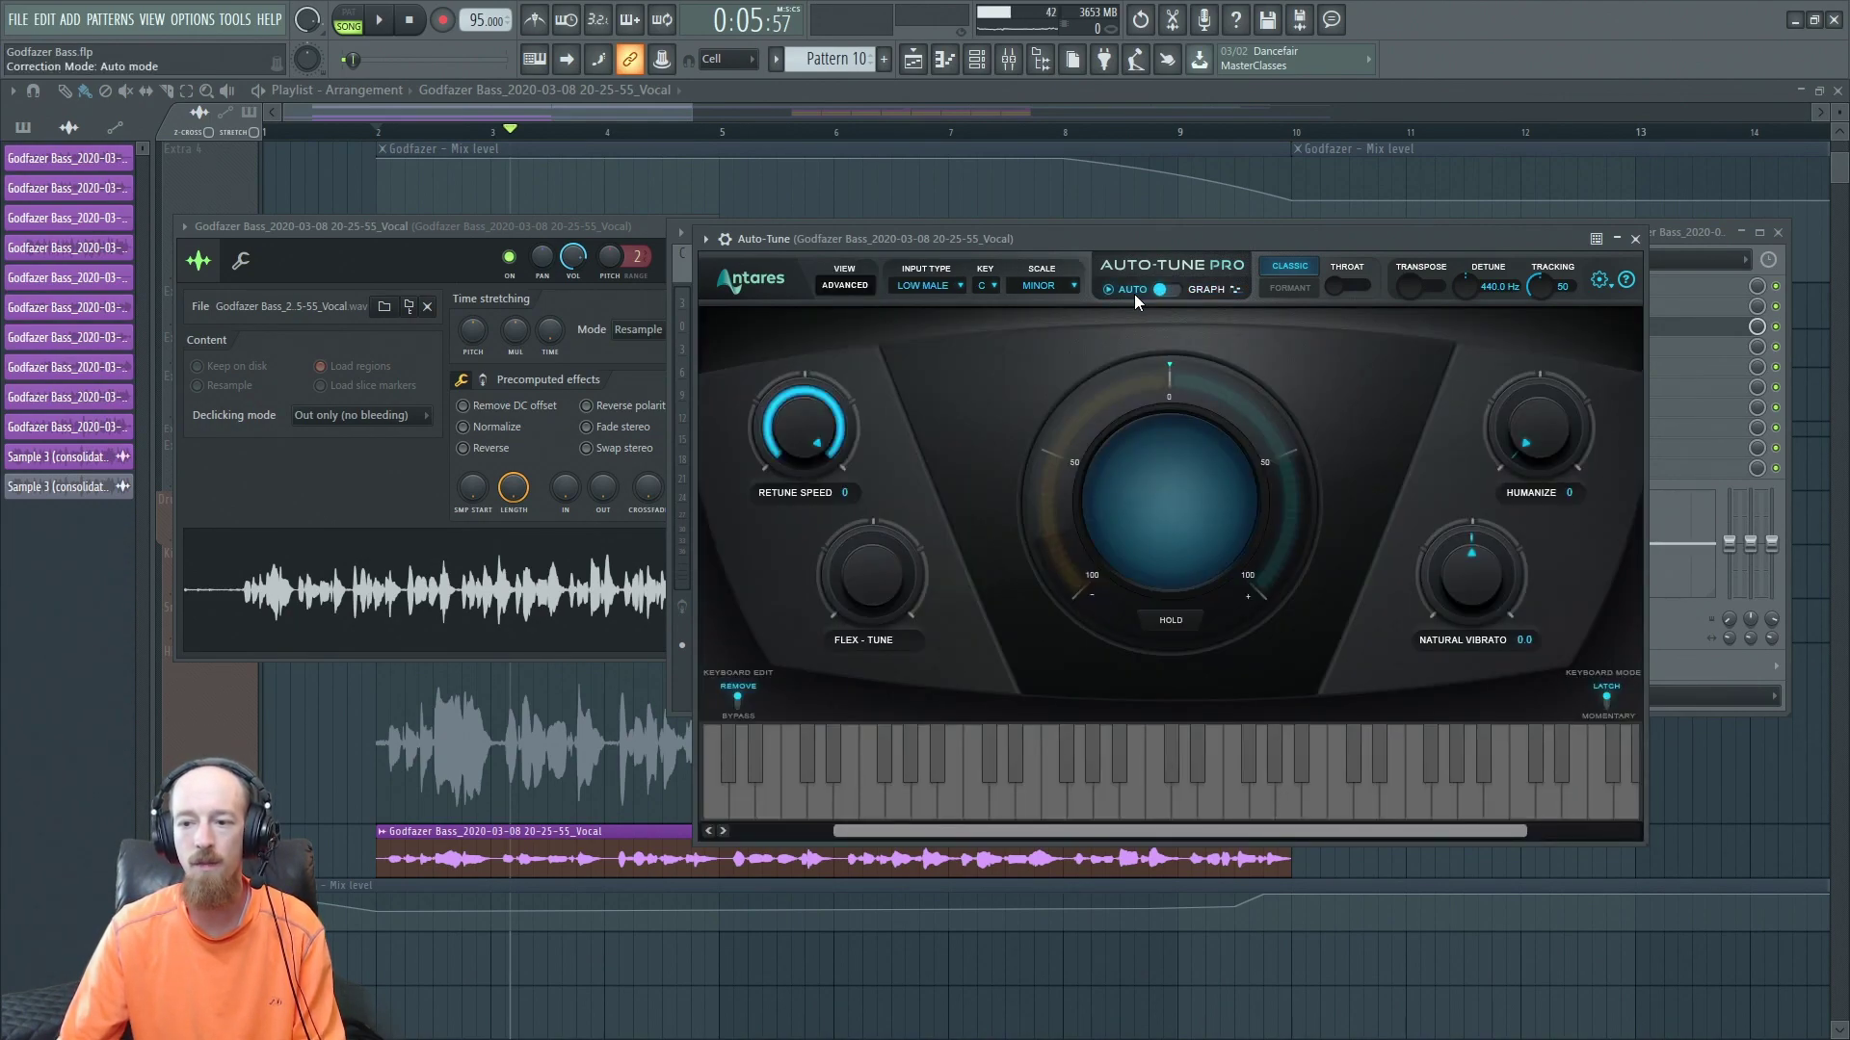
Close Auto-Tune and add Newtone to effect slot 6 of the raw vocal's mixer insert.
left_click(1634, 239)
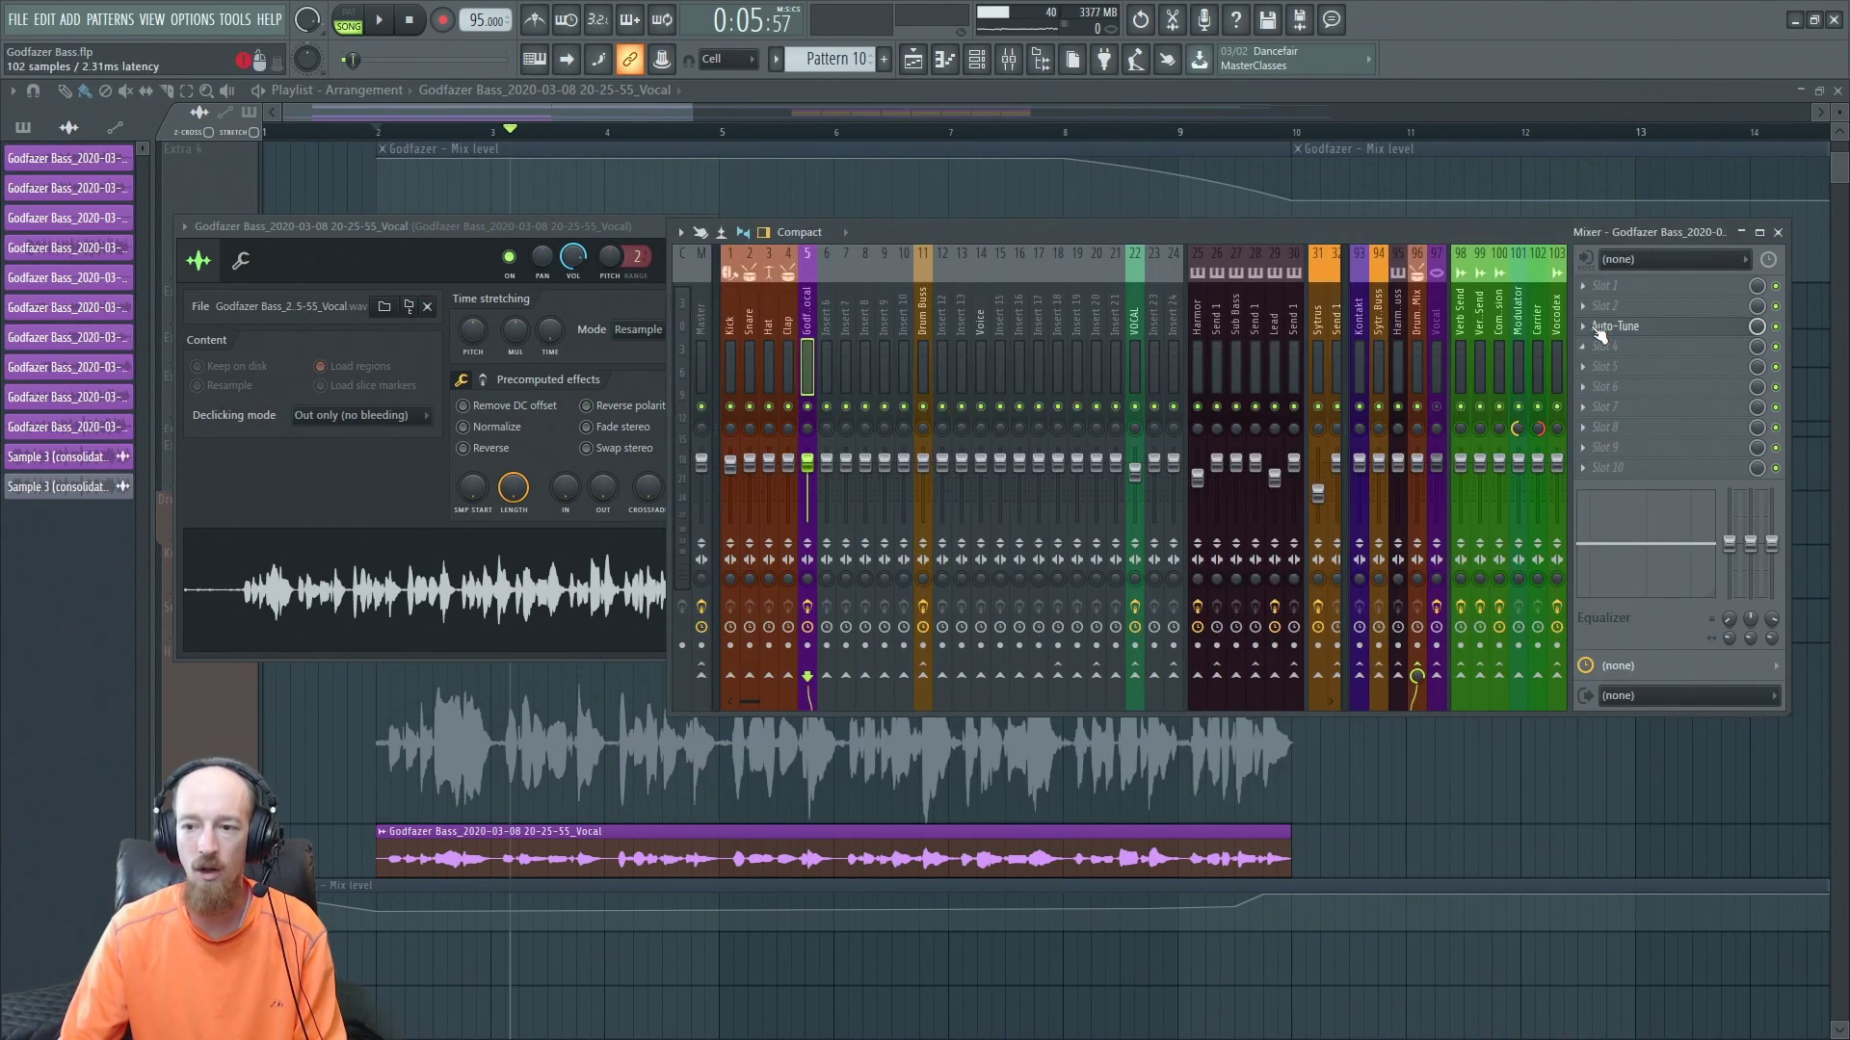
key("F8")
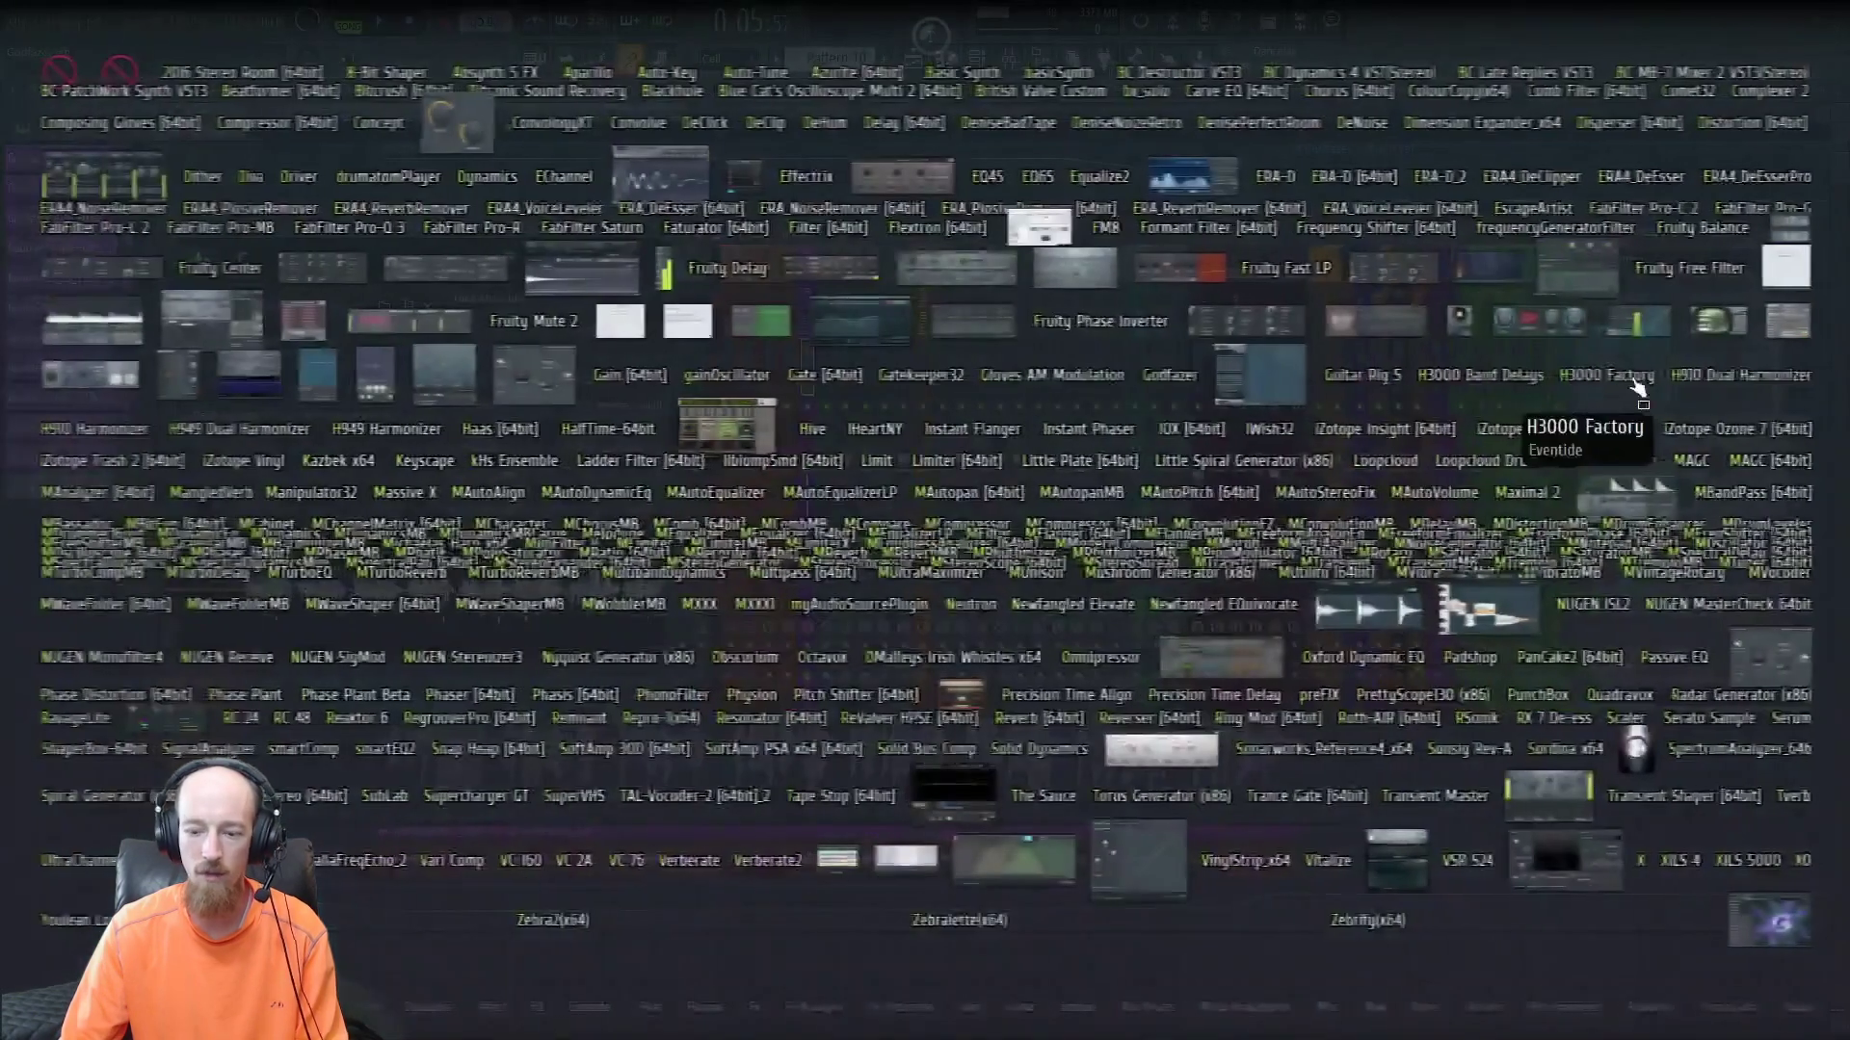
type("newton")
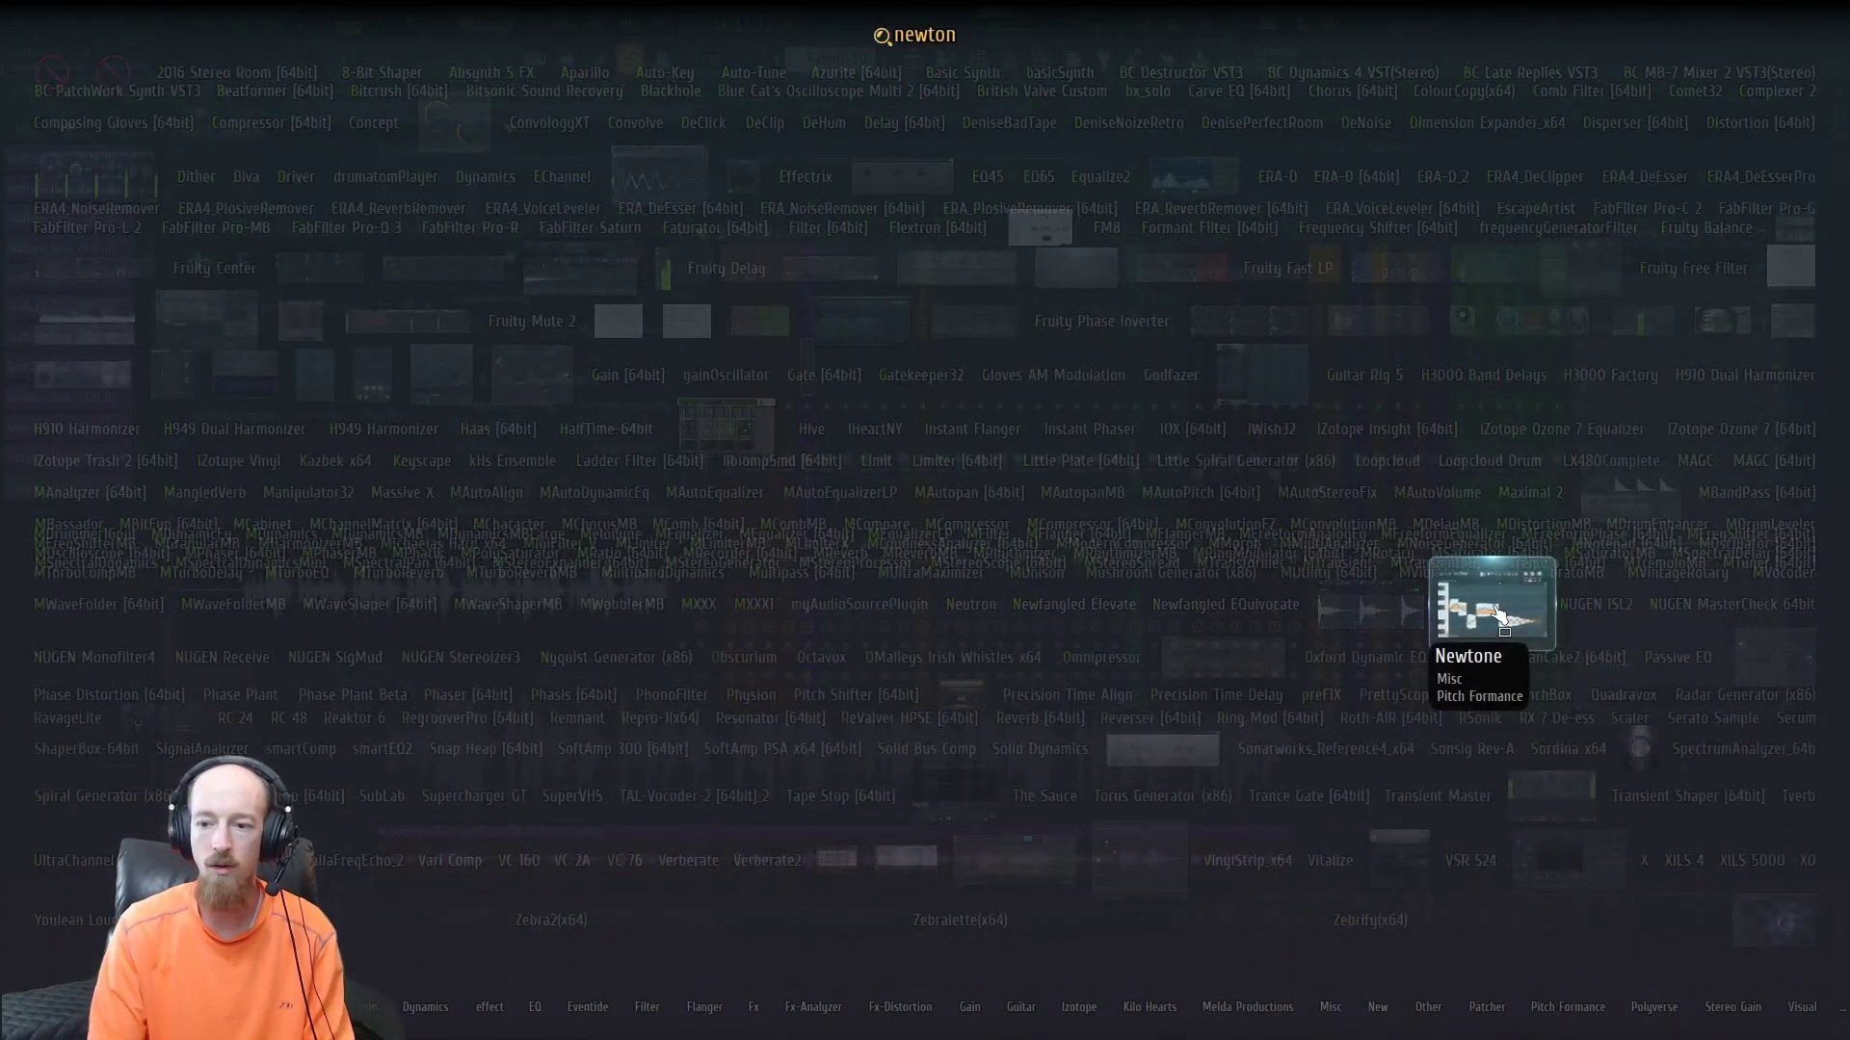
left_click(1500, 616)
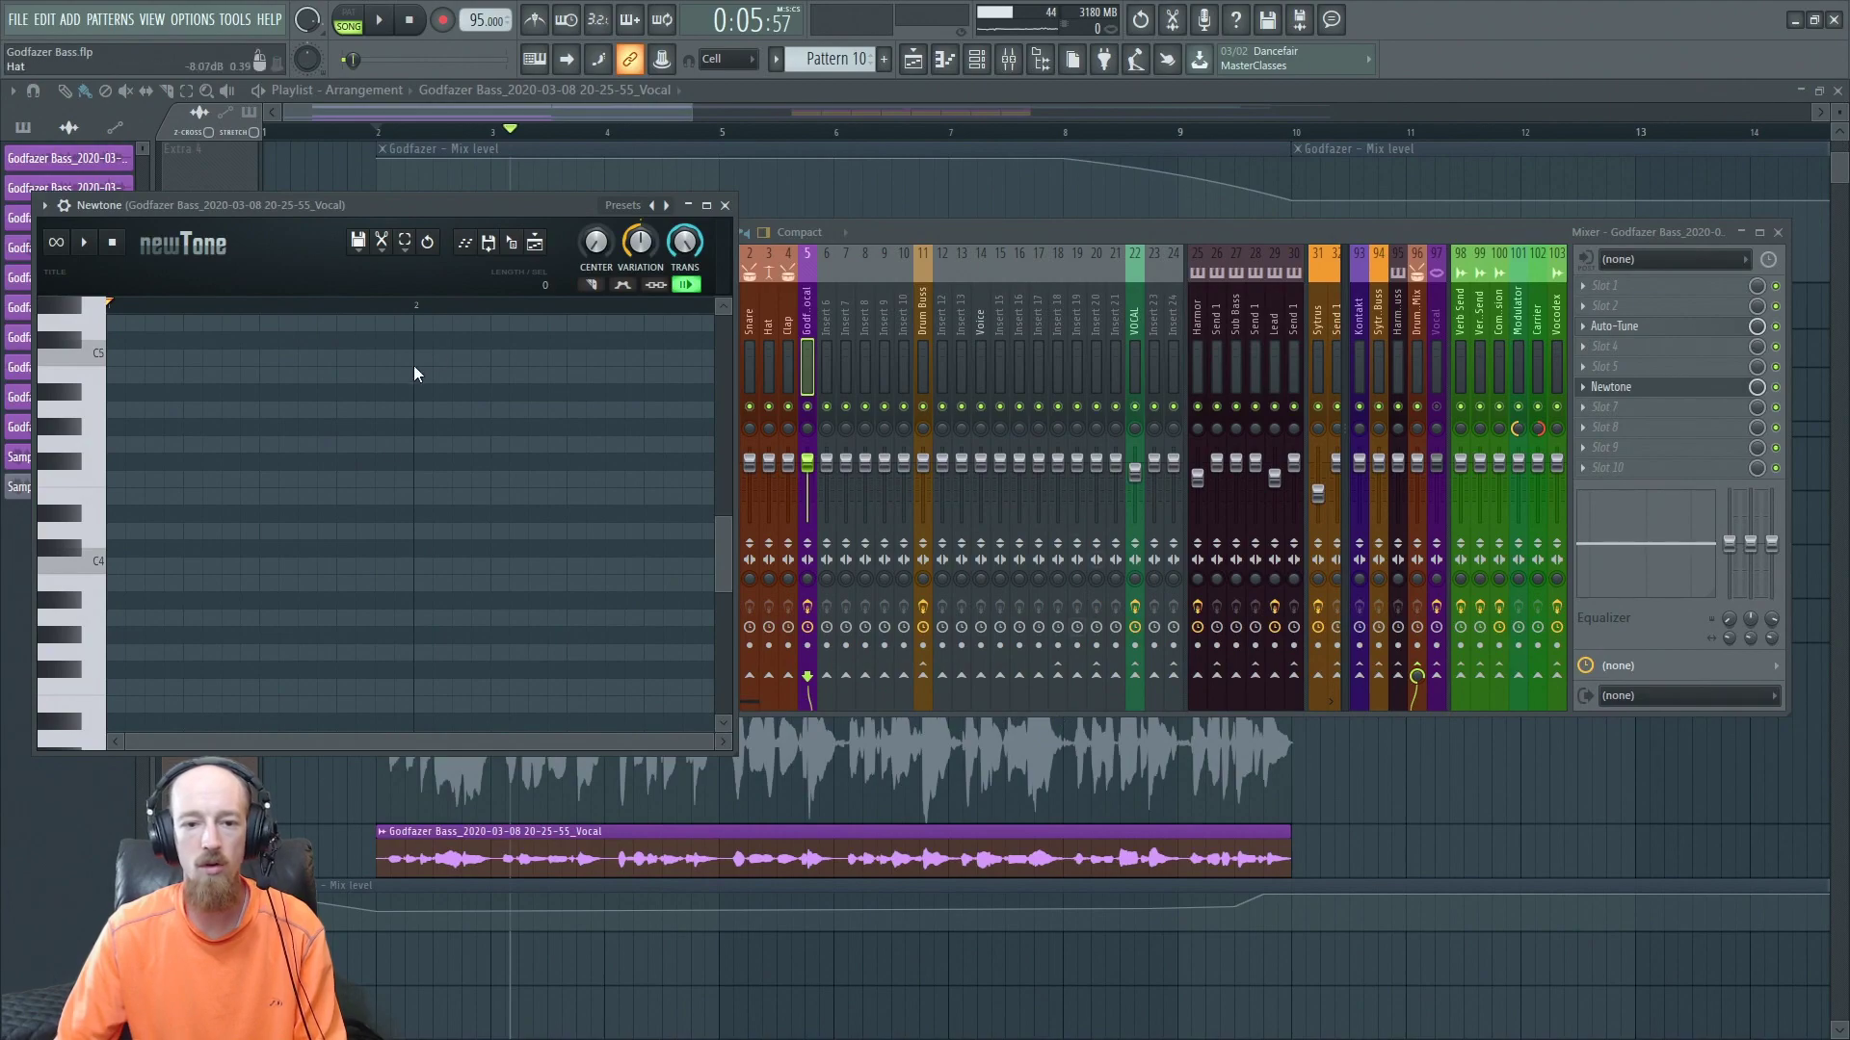
Load the raw vocal clip's sample into Newtone for pitch analysis and stop the song transport.
double_click(1002, 857)
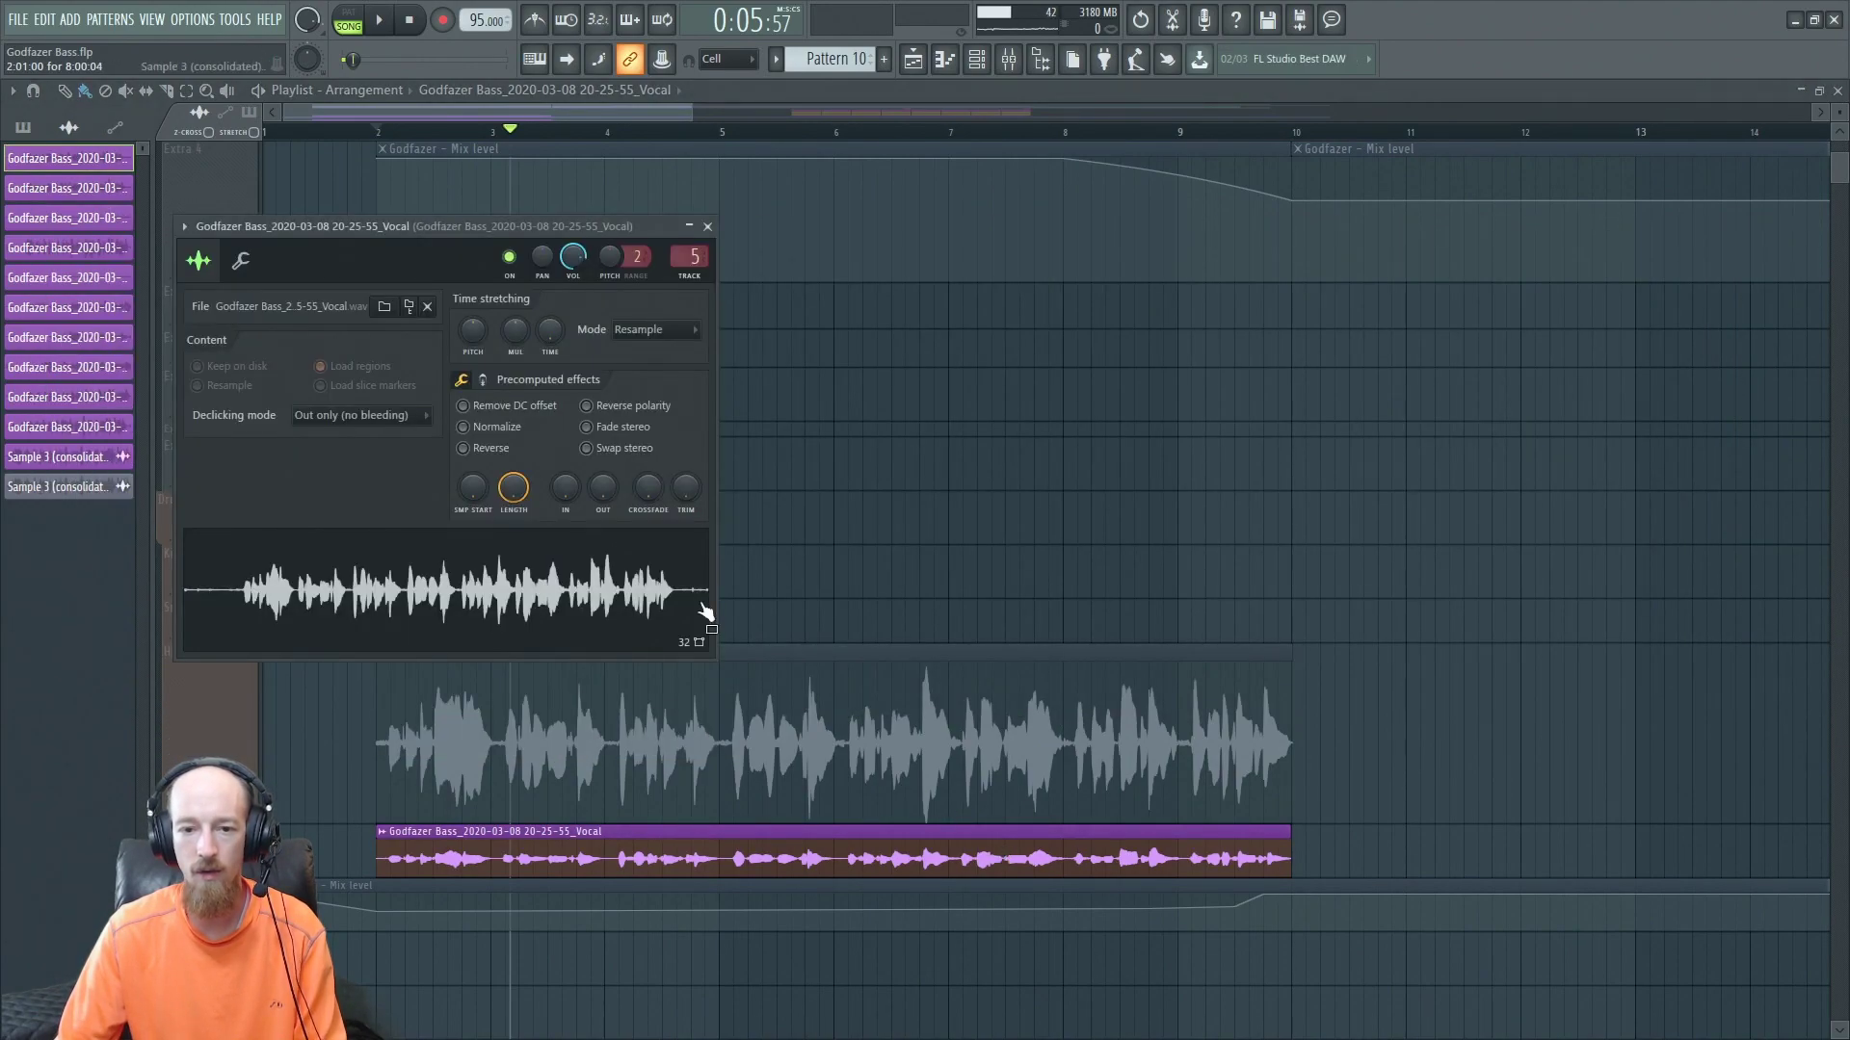
left_click(1011, 58)
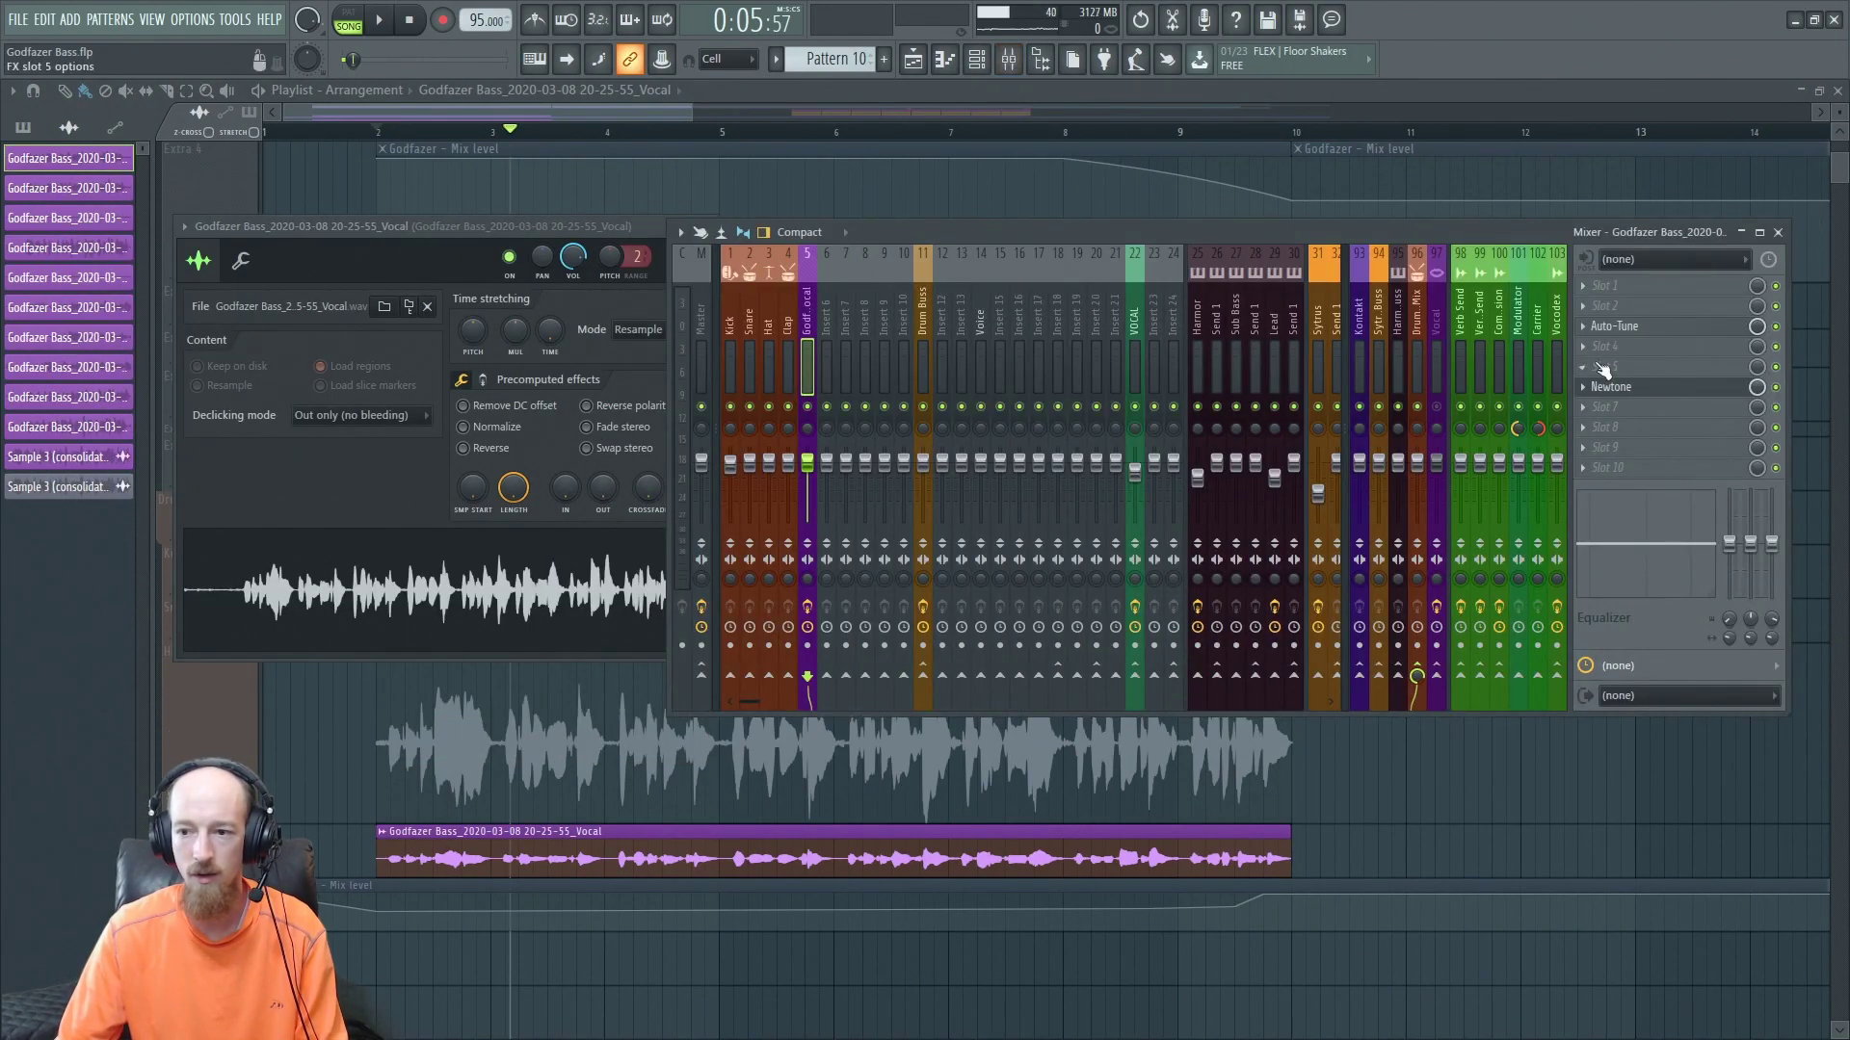
left_click(1664, 394)
left_click_drag(446, 589, 1170, 535)
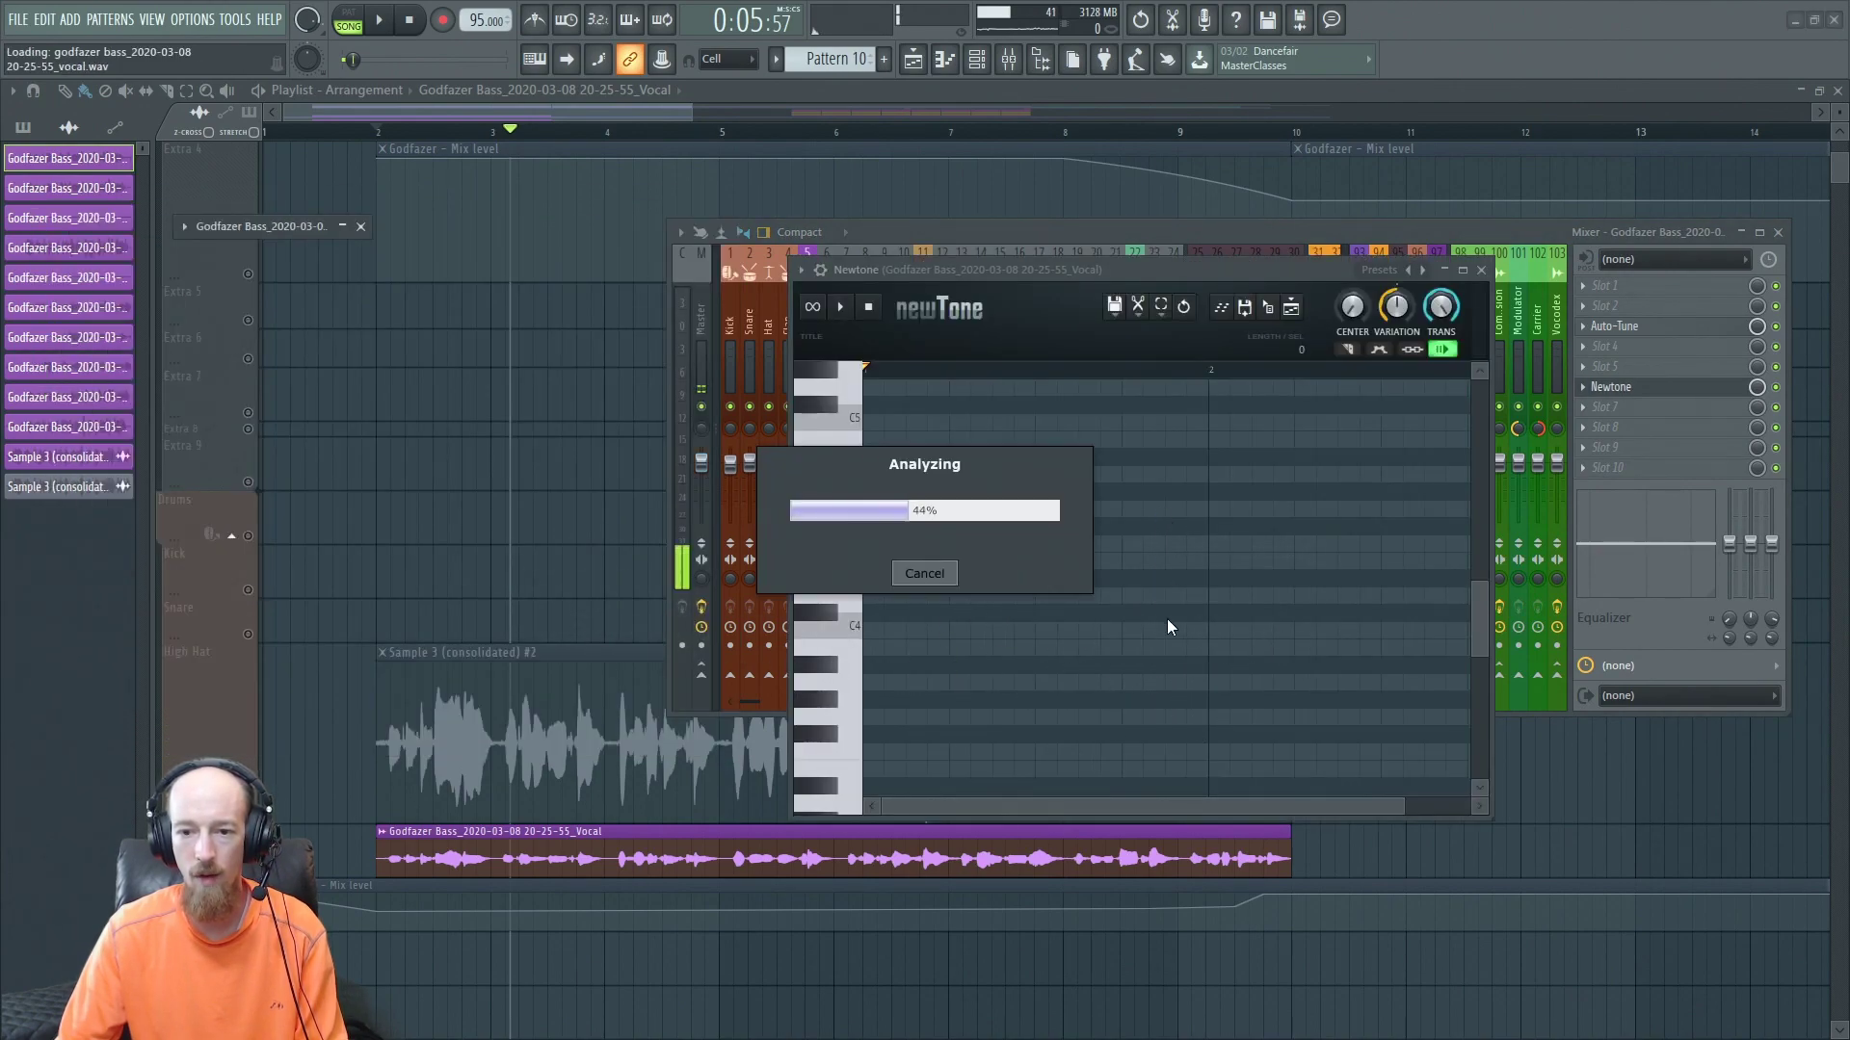
left_click(414, 19)
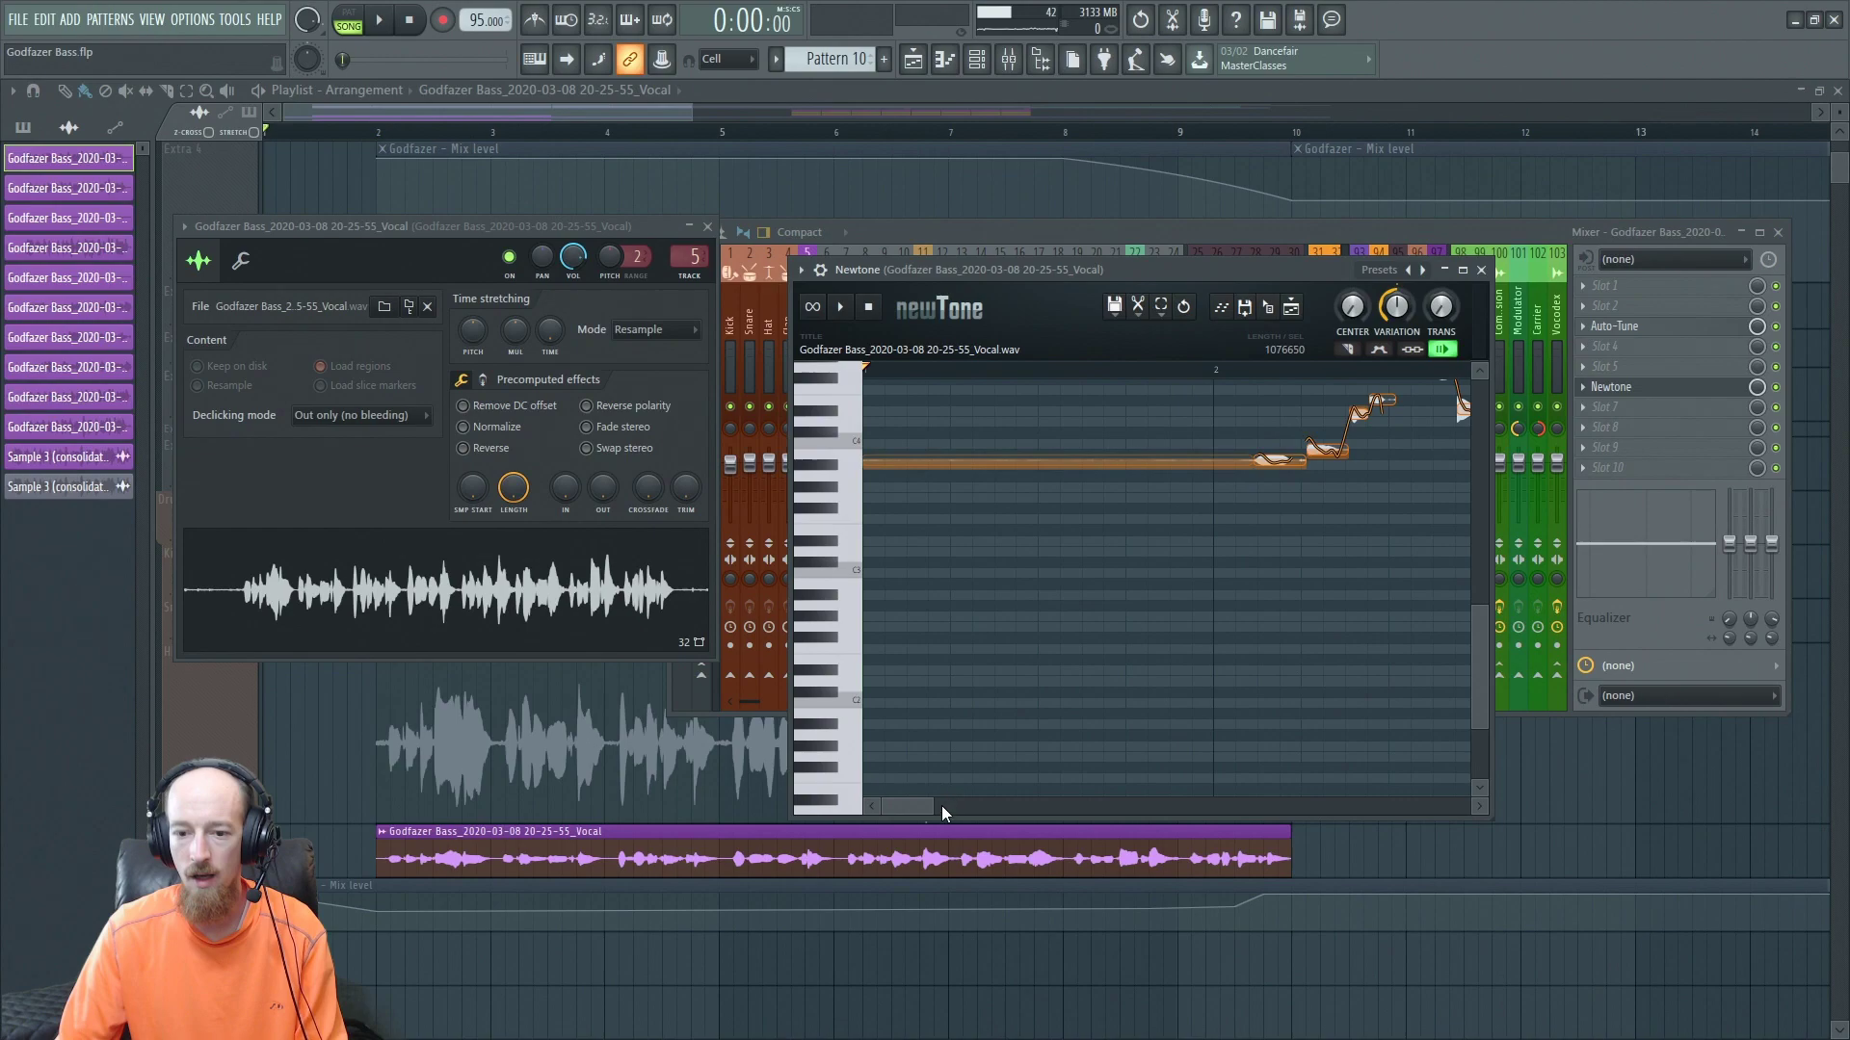
Play the vocal's opening phrase in Newtone from bar 2 to compare its sound with different Variation settings.
left_click_drag(920, 807, 1216, 807)
left_click(924, 371)
key("space")
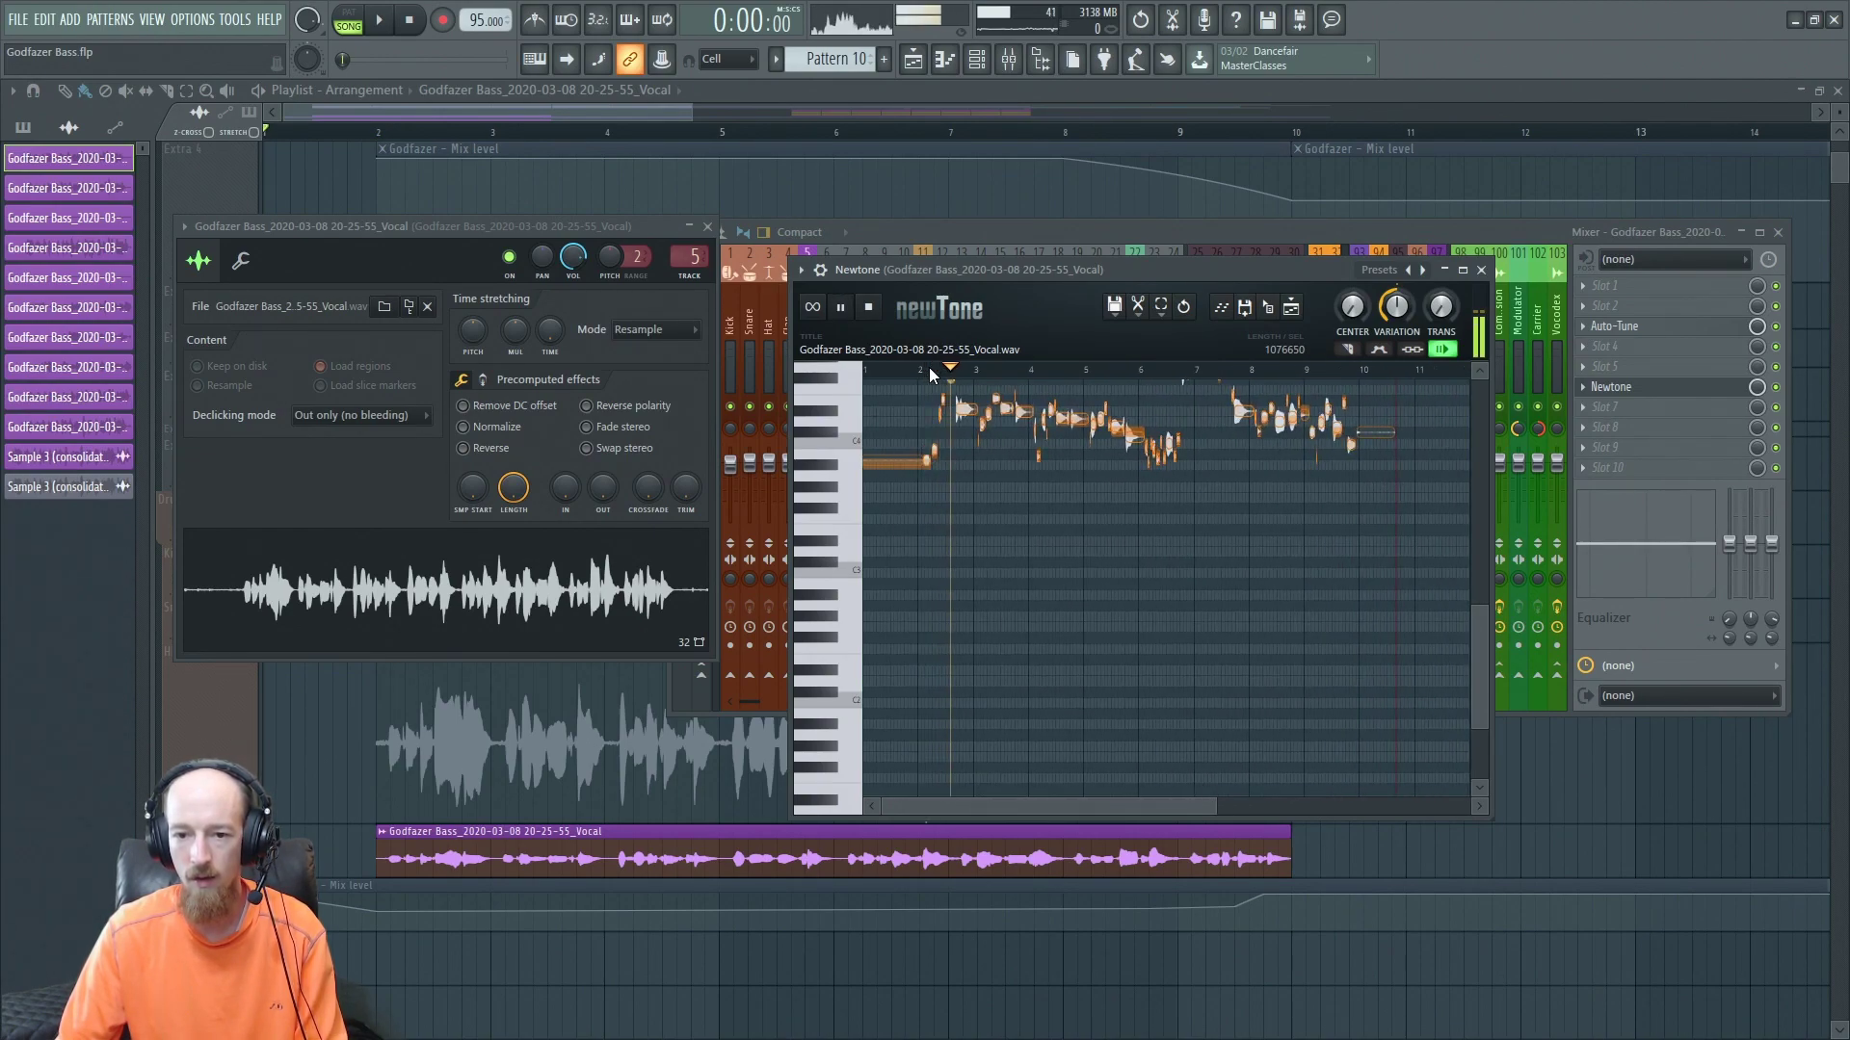
key("space")
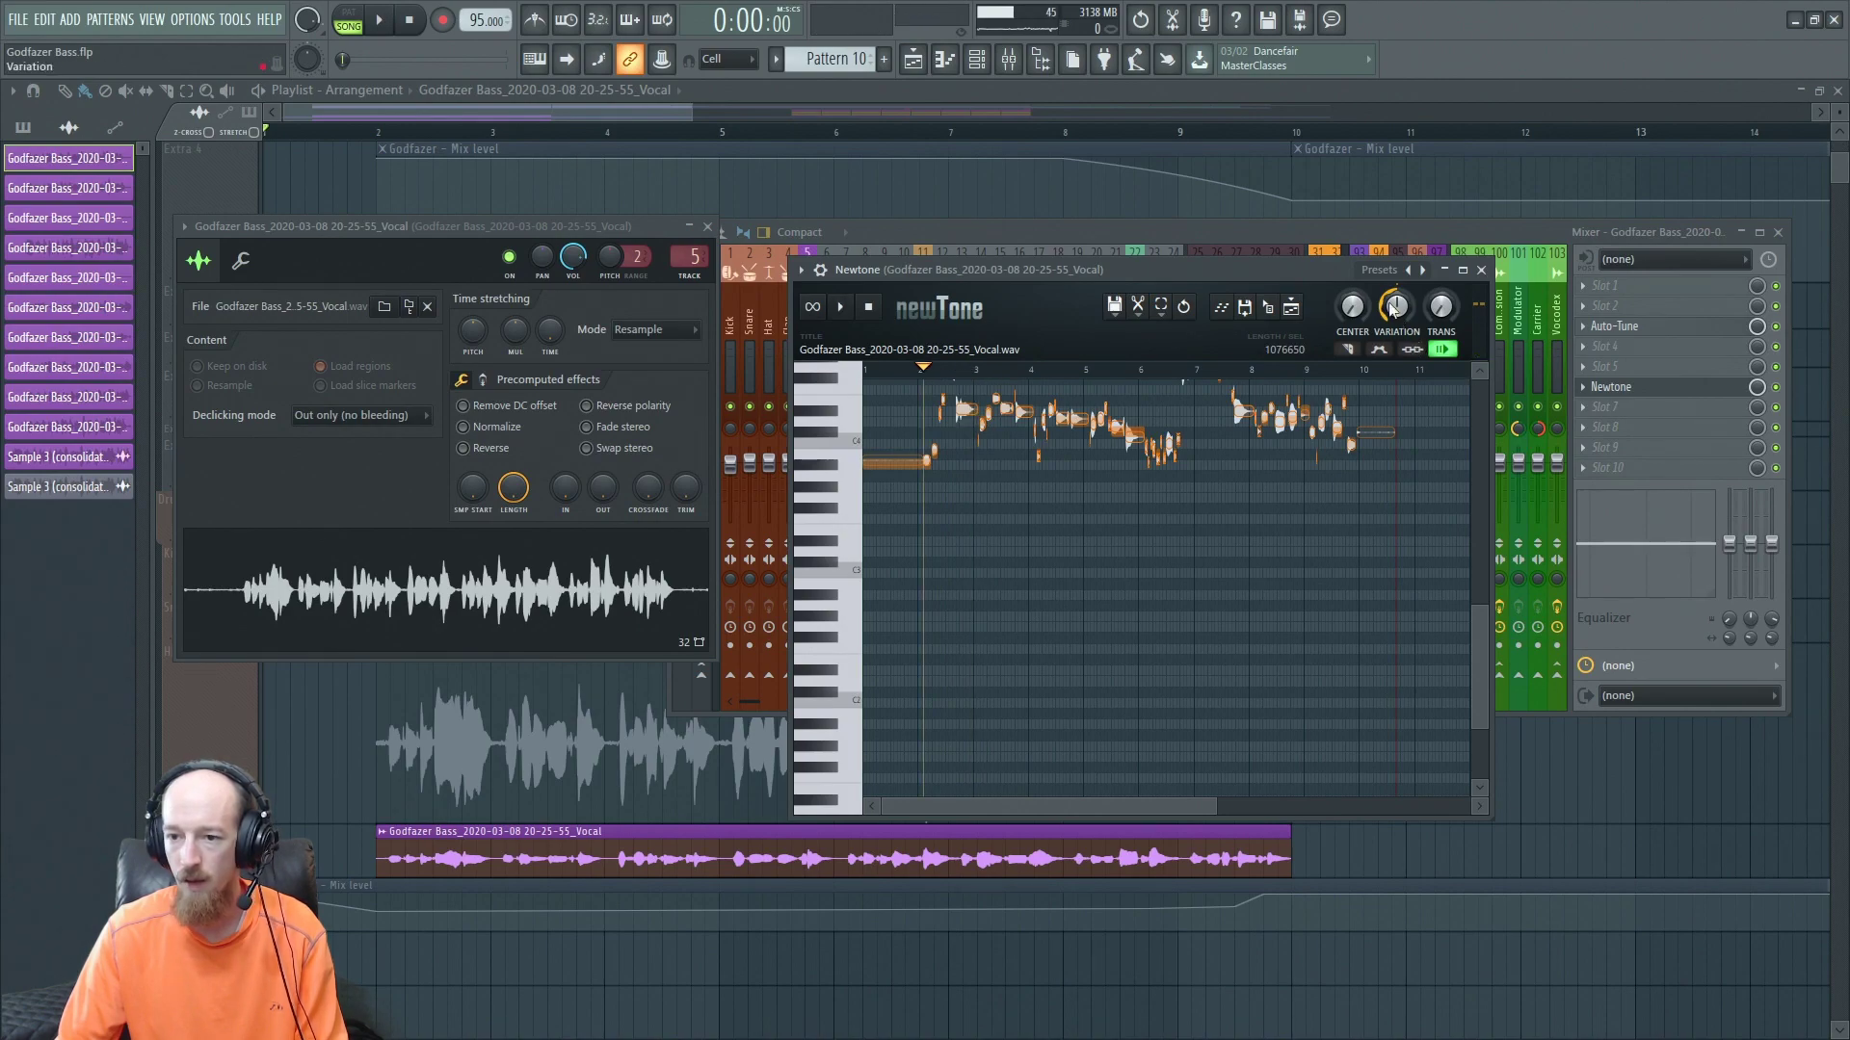
key("space")
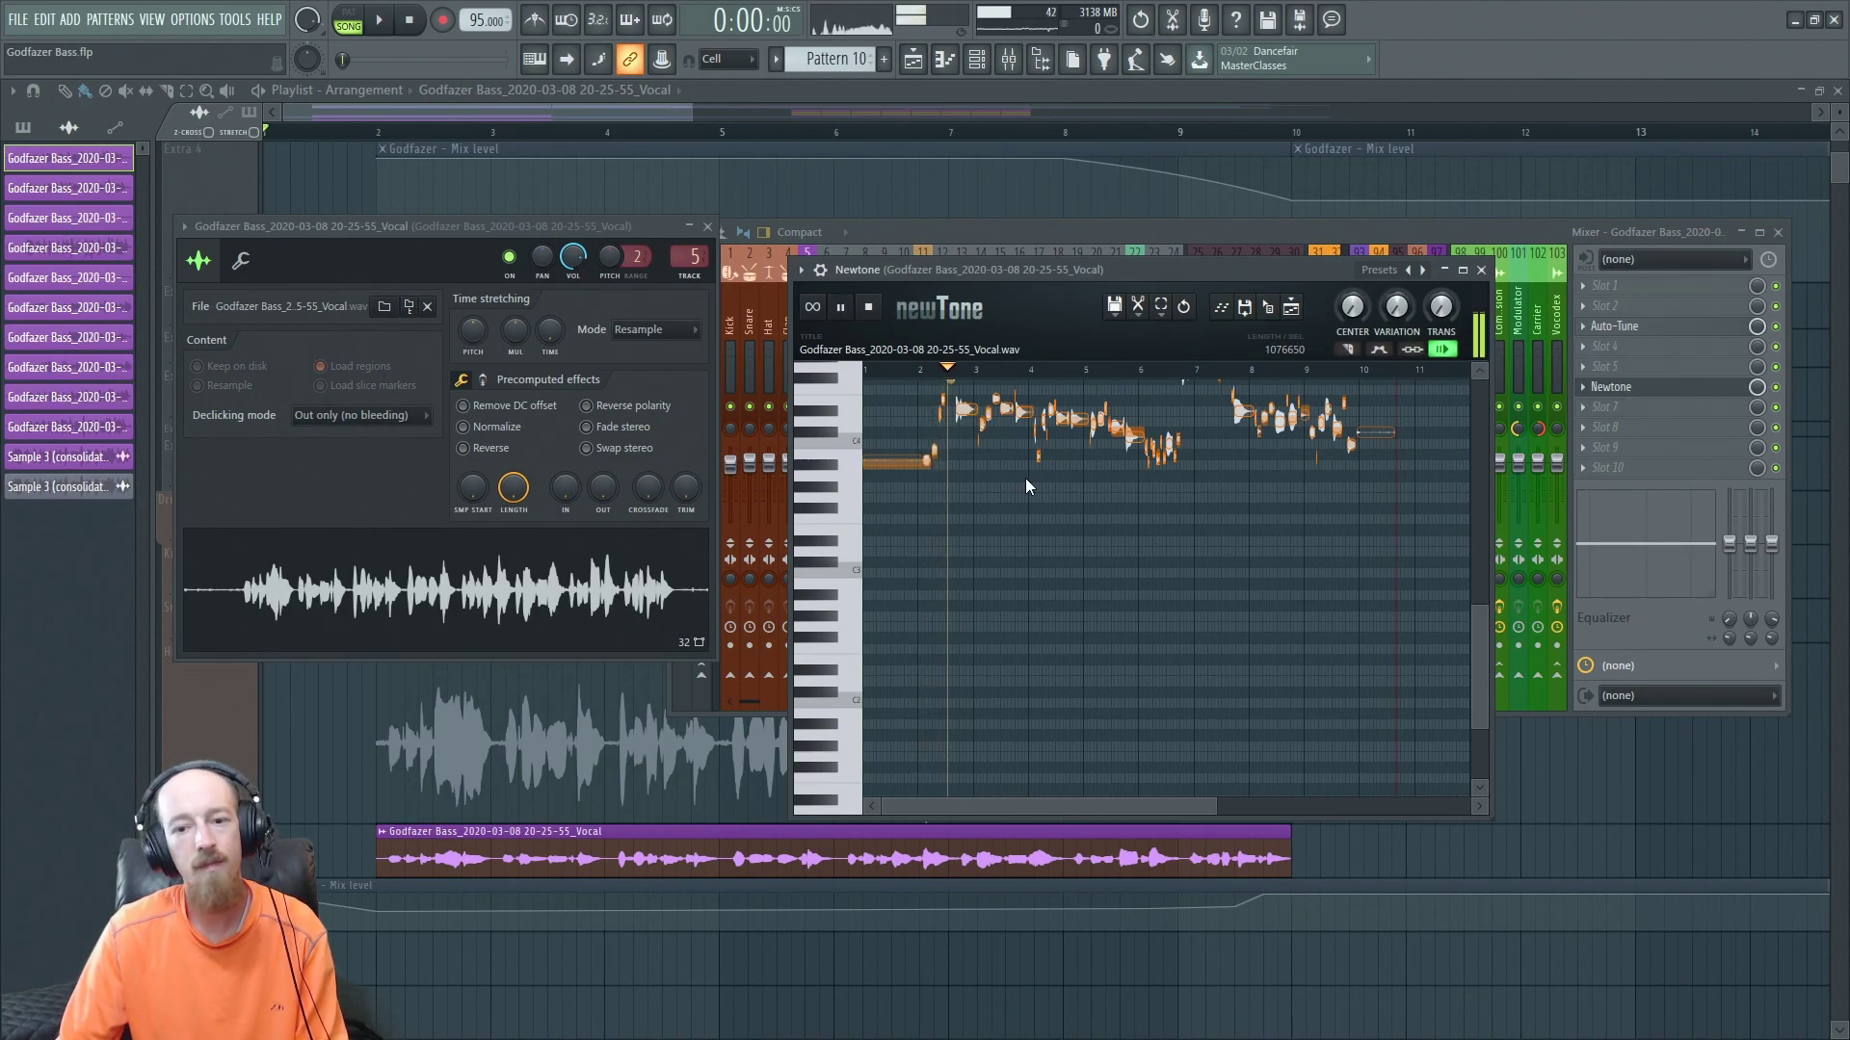
key("space")
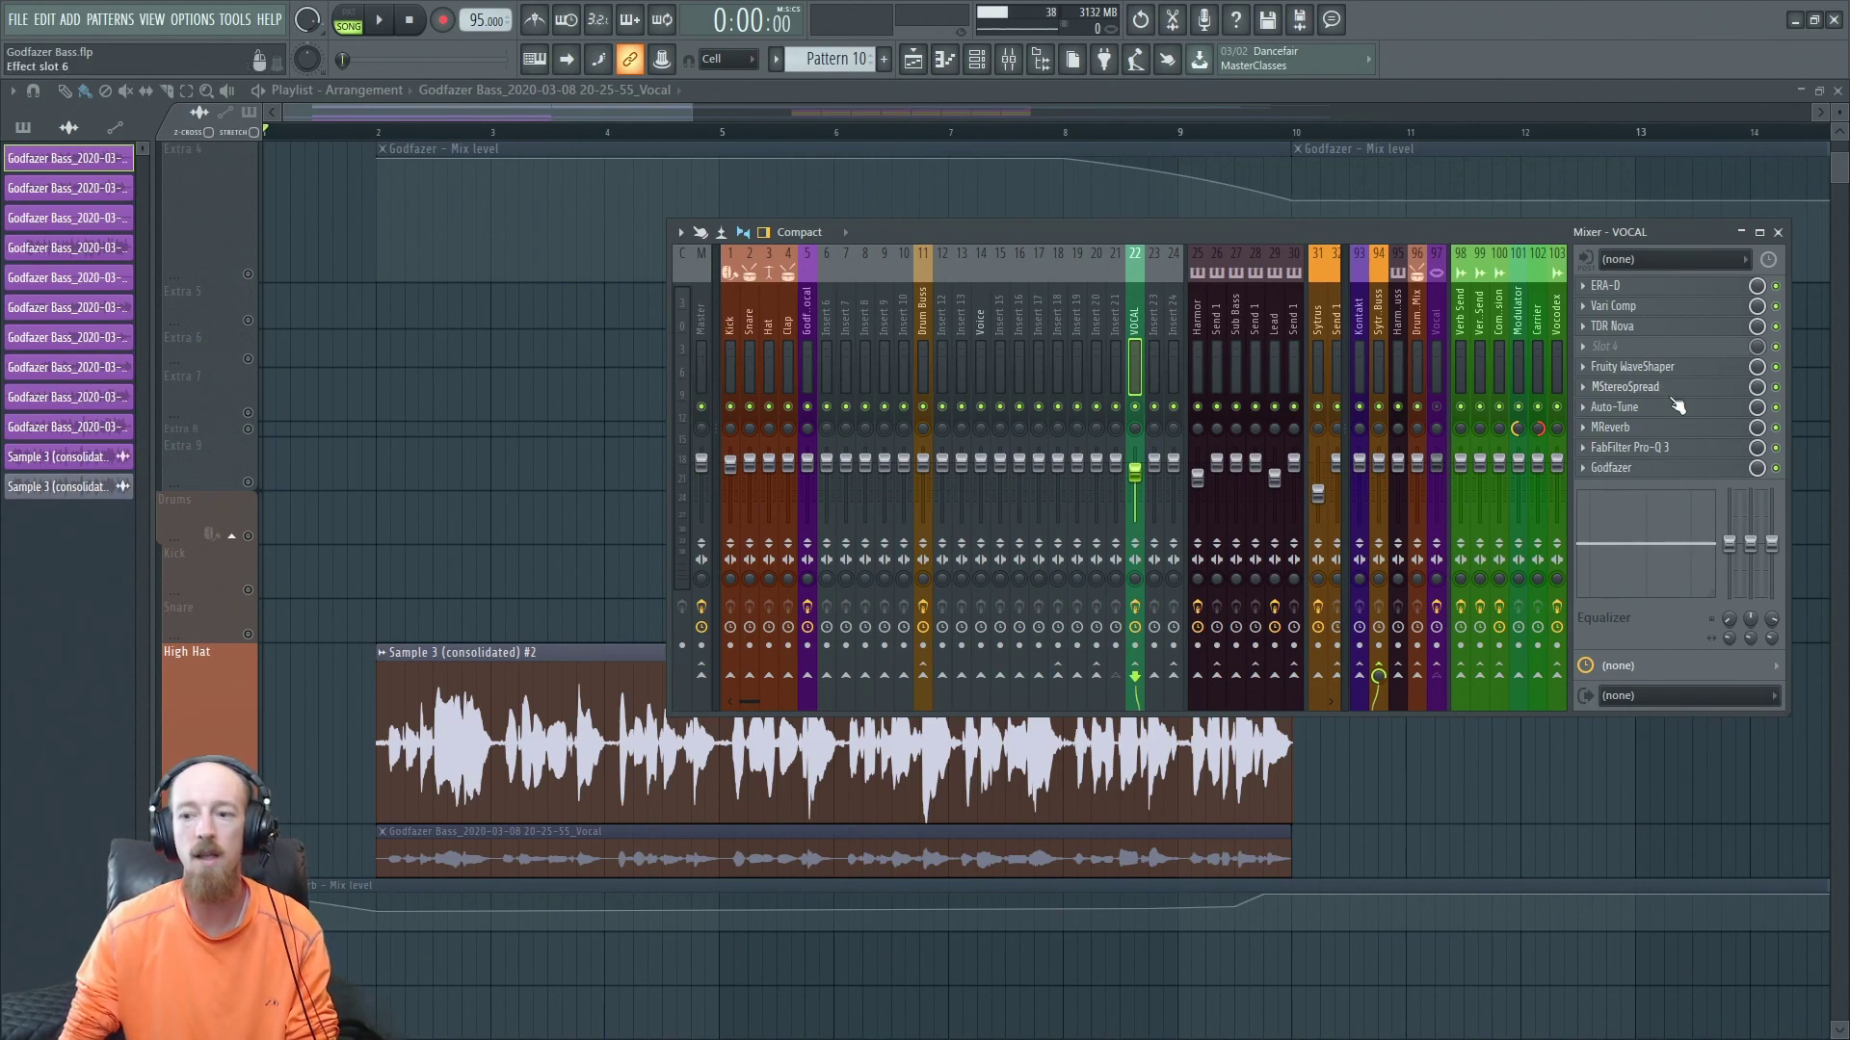
Check ERA-D on the VOCAL insert and disable every effect after it in the chain.
left_click(1636, 287)
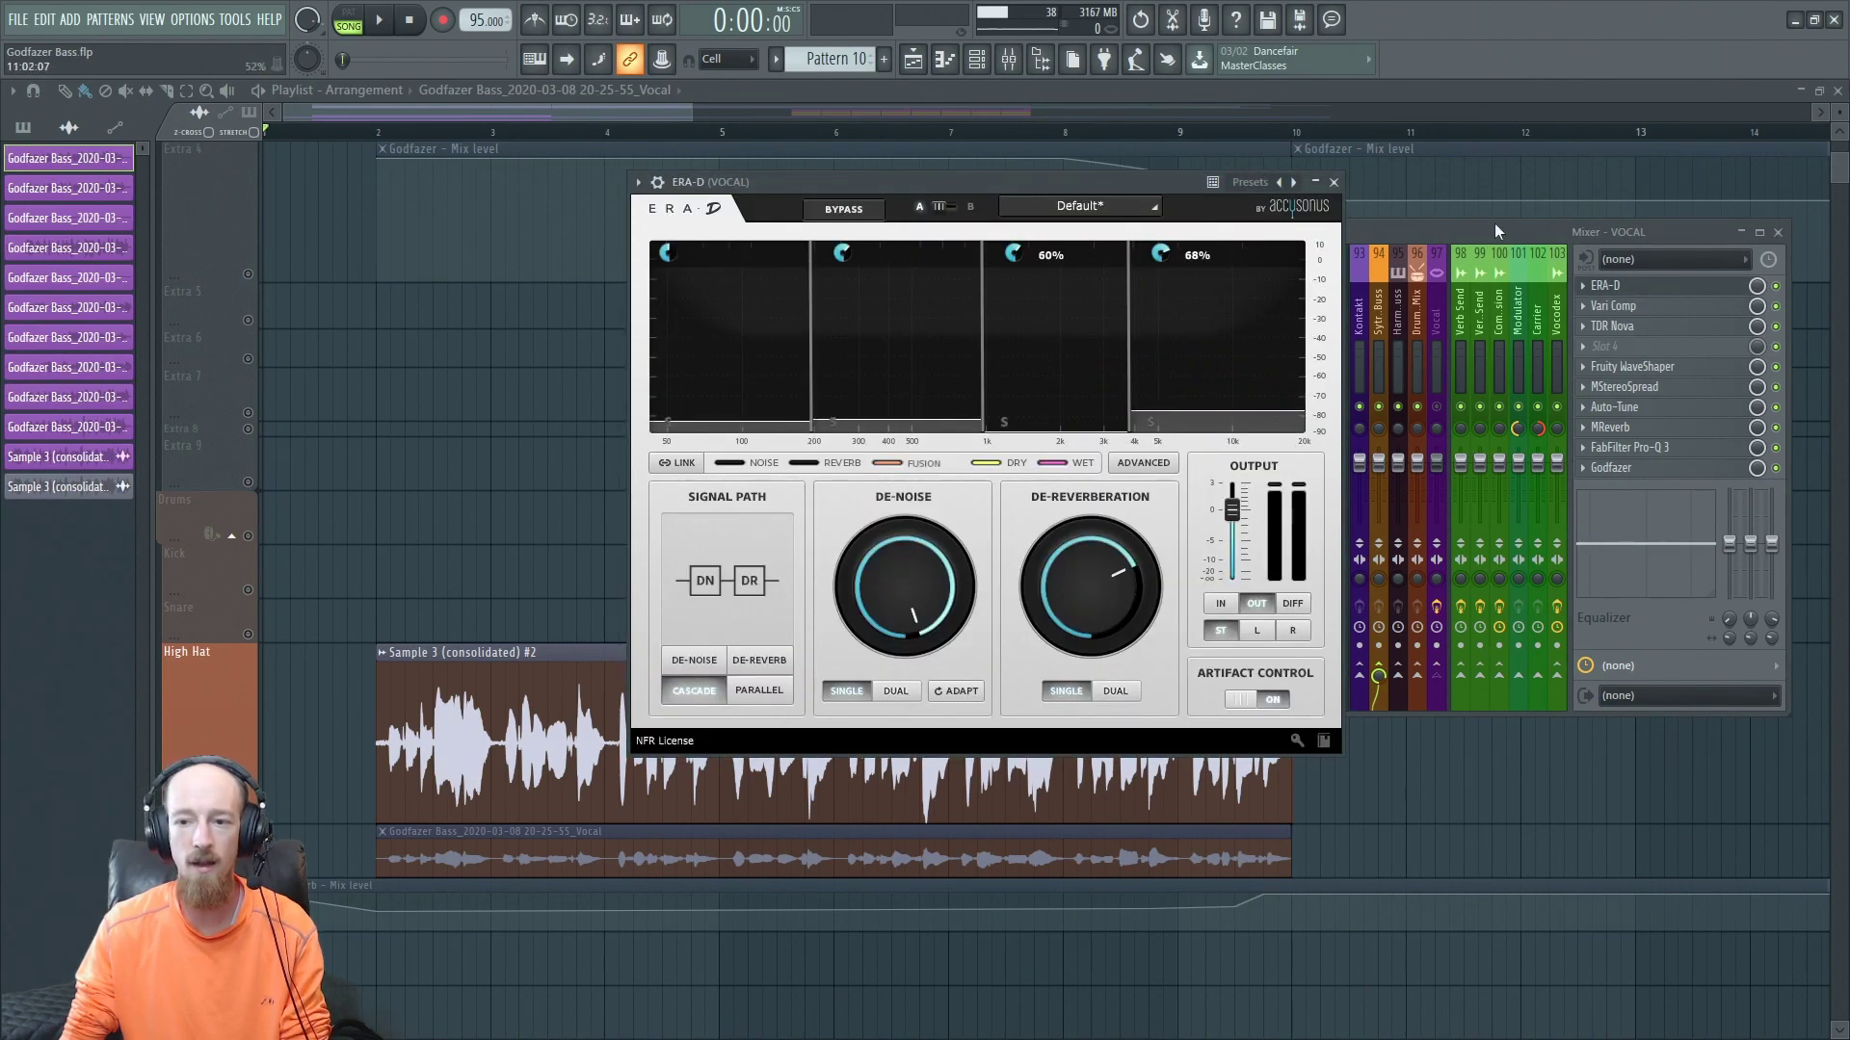
left_click(1688, 286)
left_click(1776, 326)
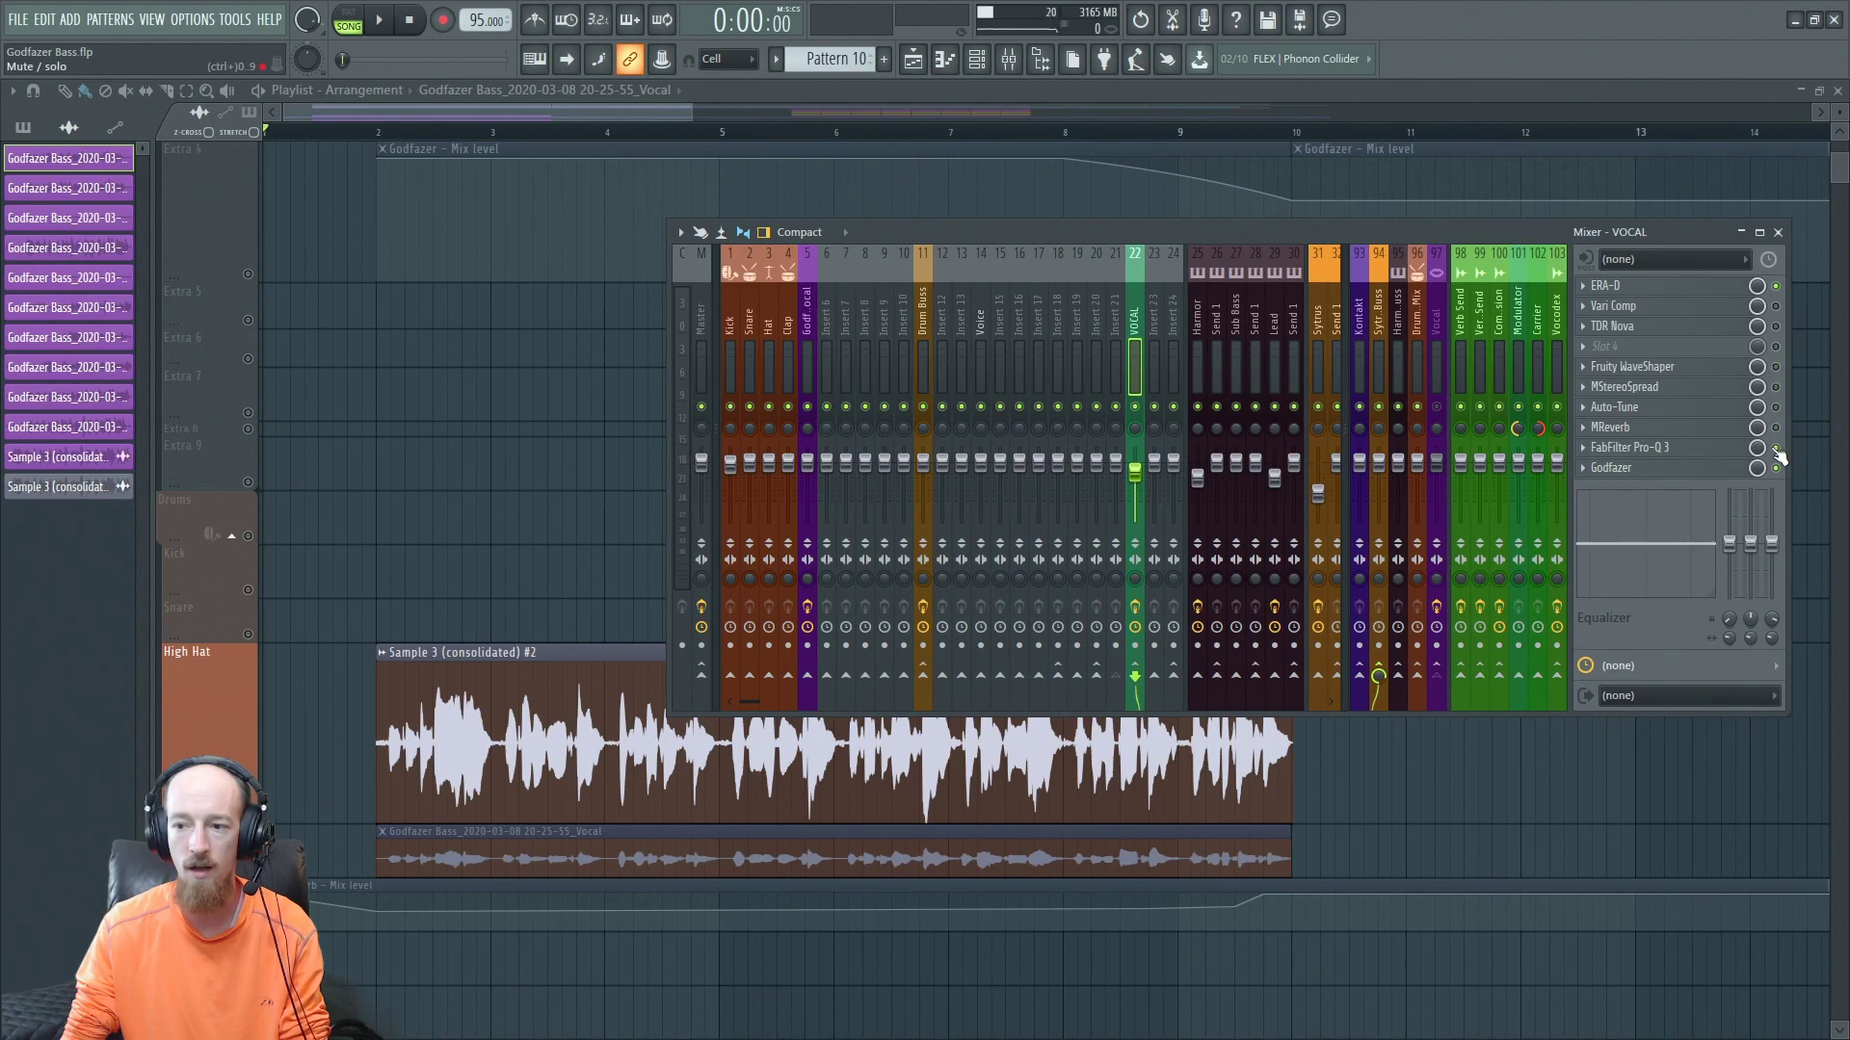
Check the consolidated vocal clip's channel settings and show the channel rack together with the mixer.
double_click(451, 740)
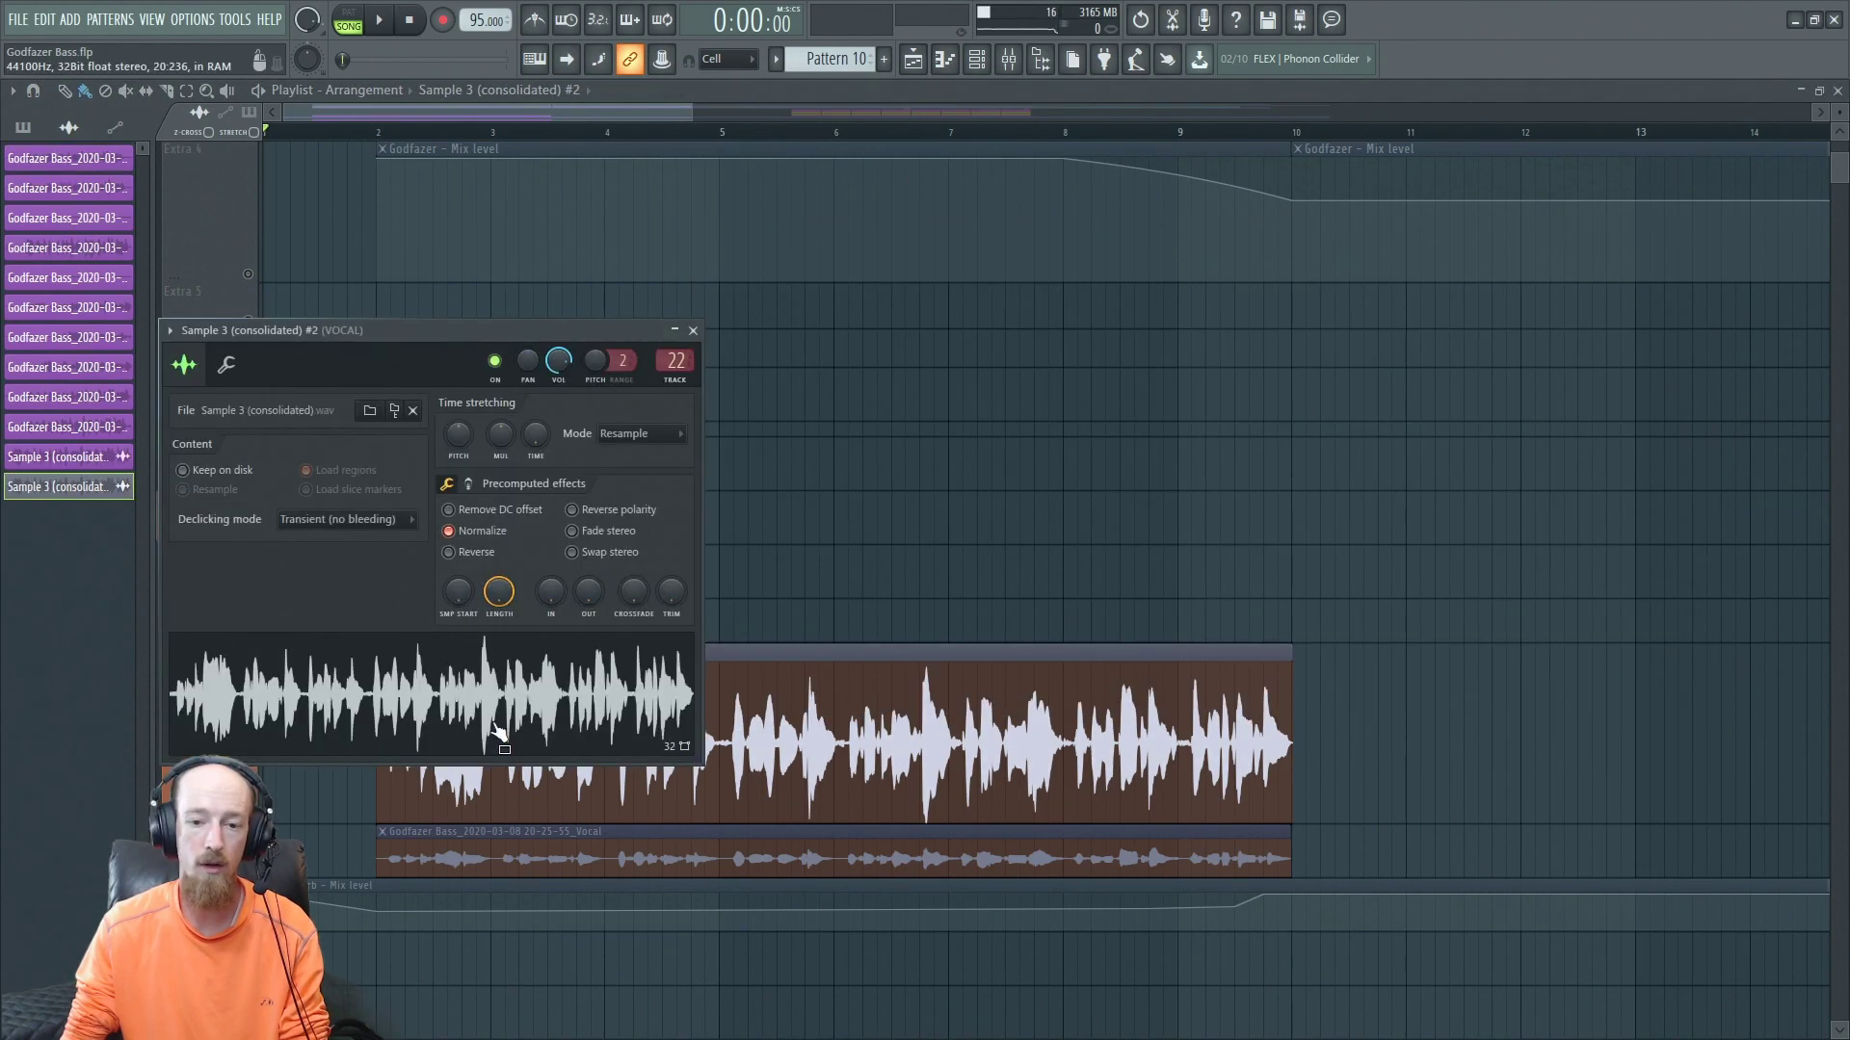
left_click(693, 330)
key("F6")
key("F9")
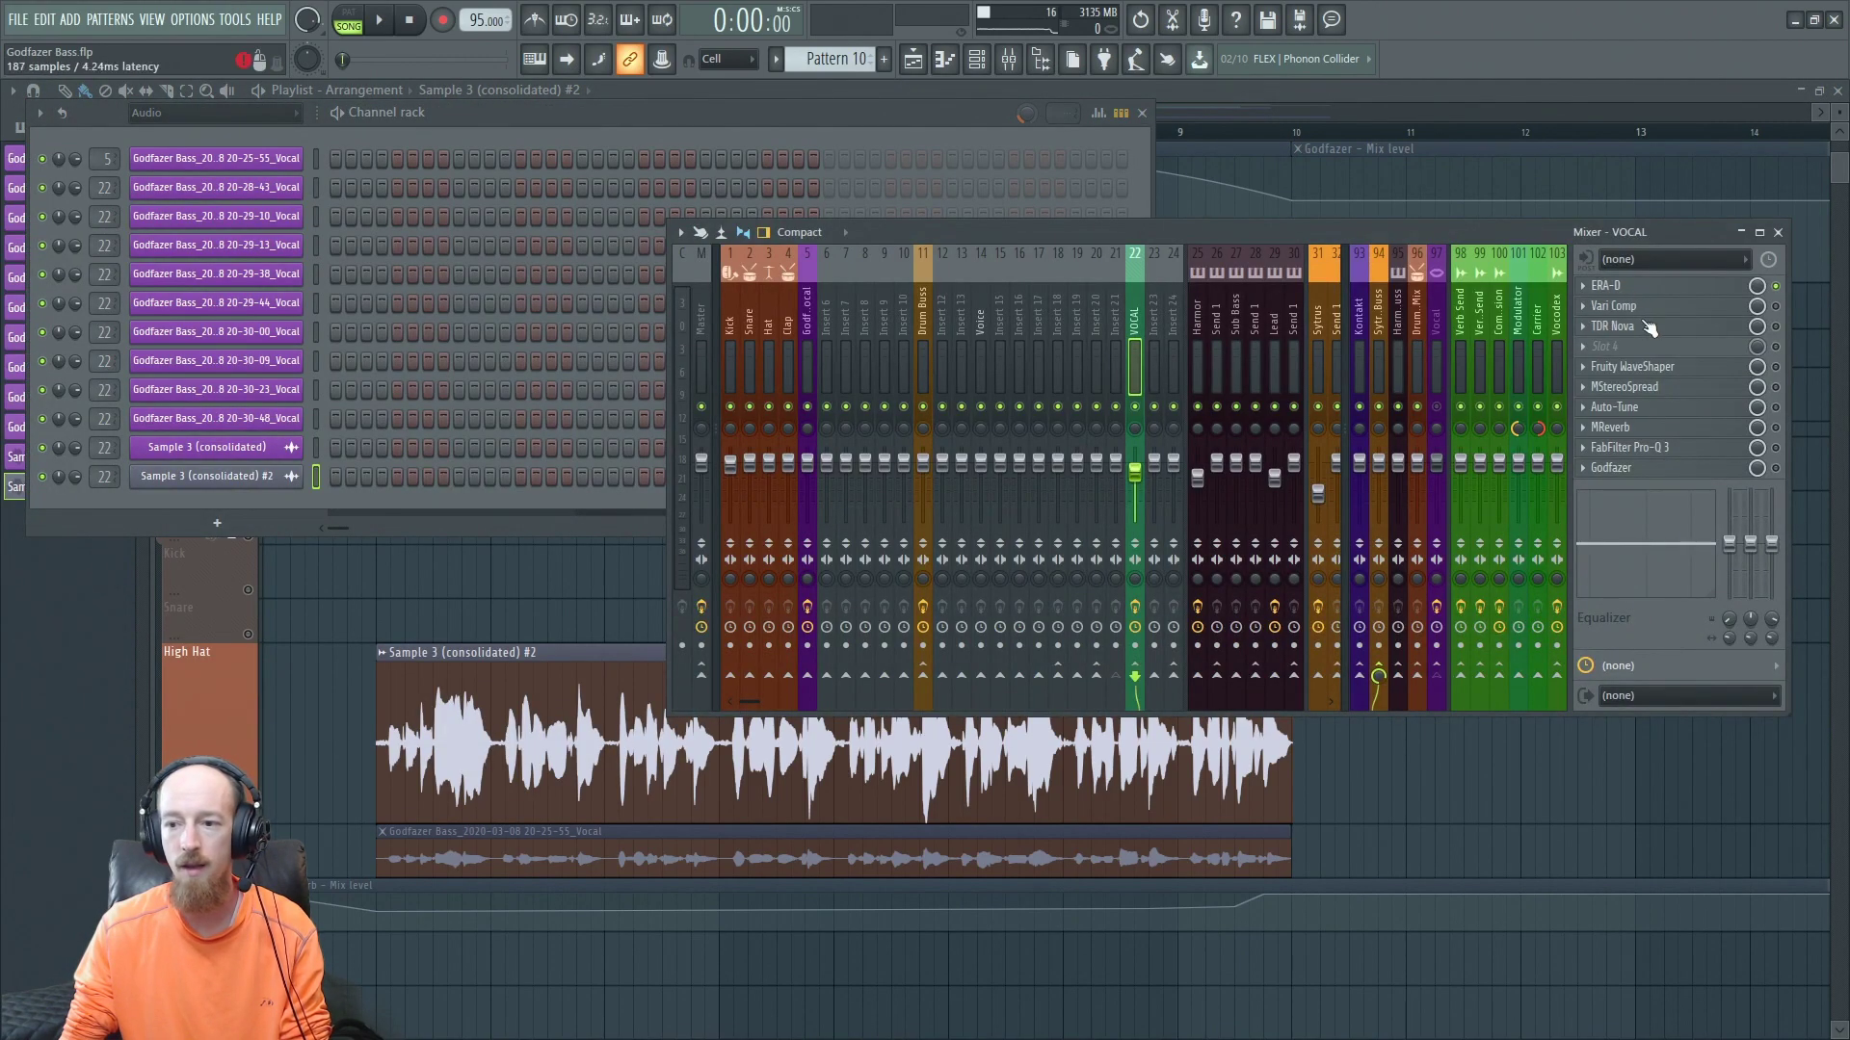
Play the consolidated vocal with ERA-D bypassed and again with it enabled to compare the noise and reverb removal.
left_click(1659, 285)
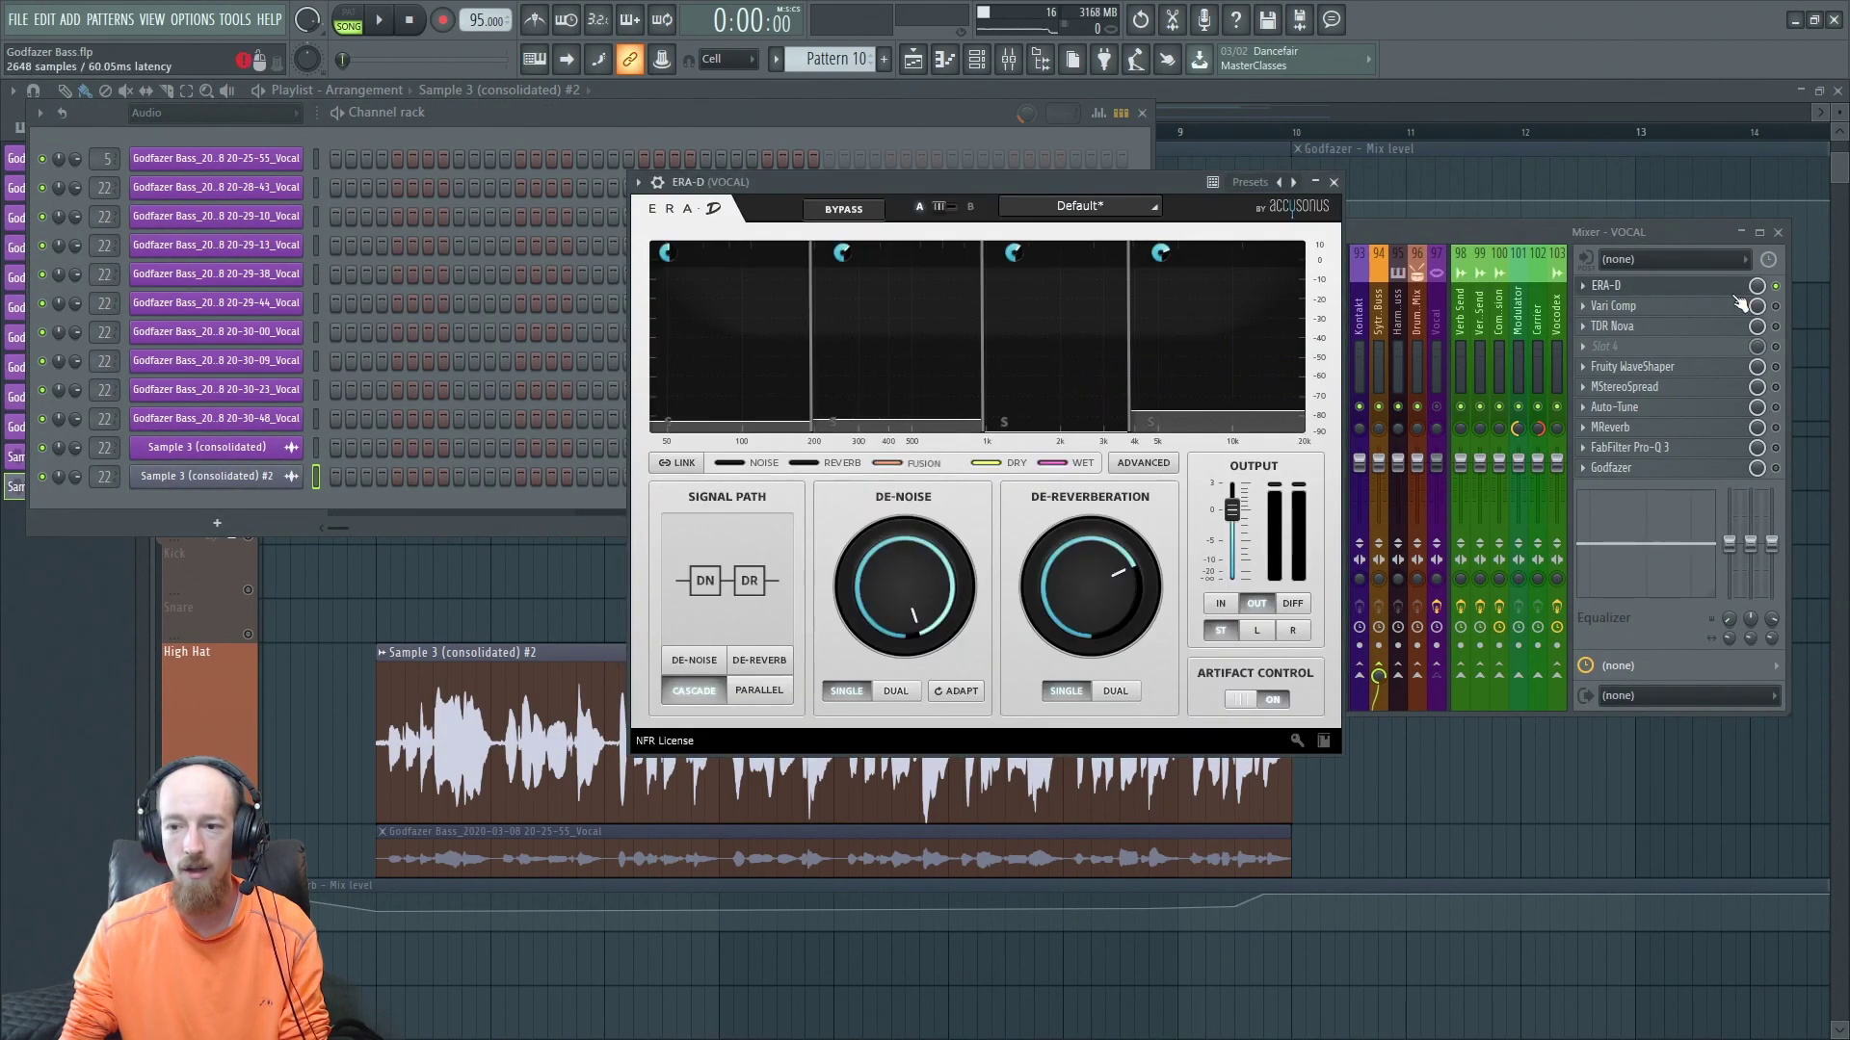
left_click_drag(1160, 176, 1137, 180)
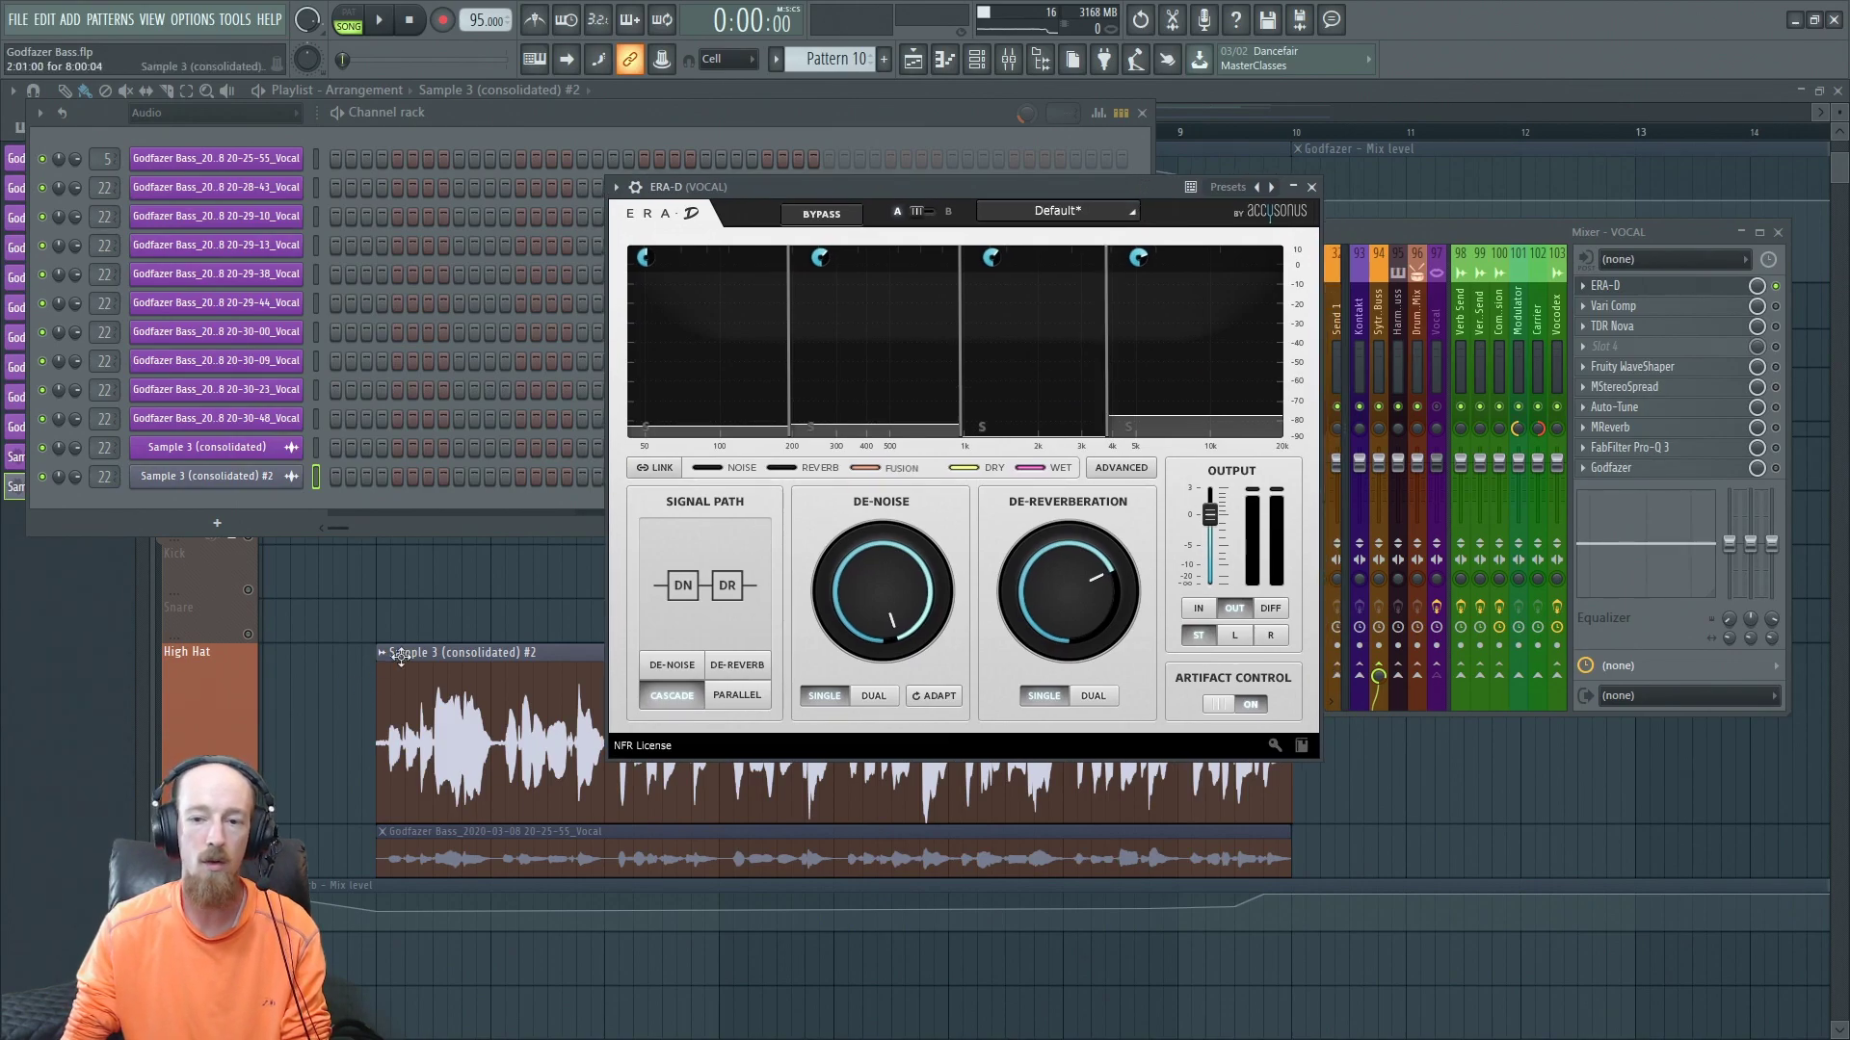
left_click(1783, 288)
key("F6")
key("space")
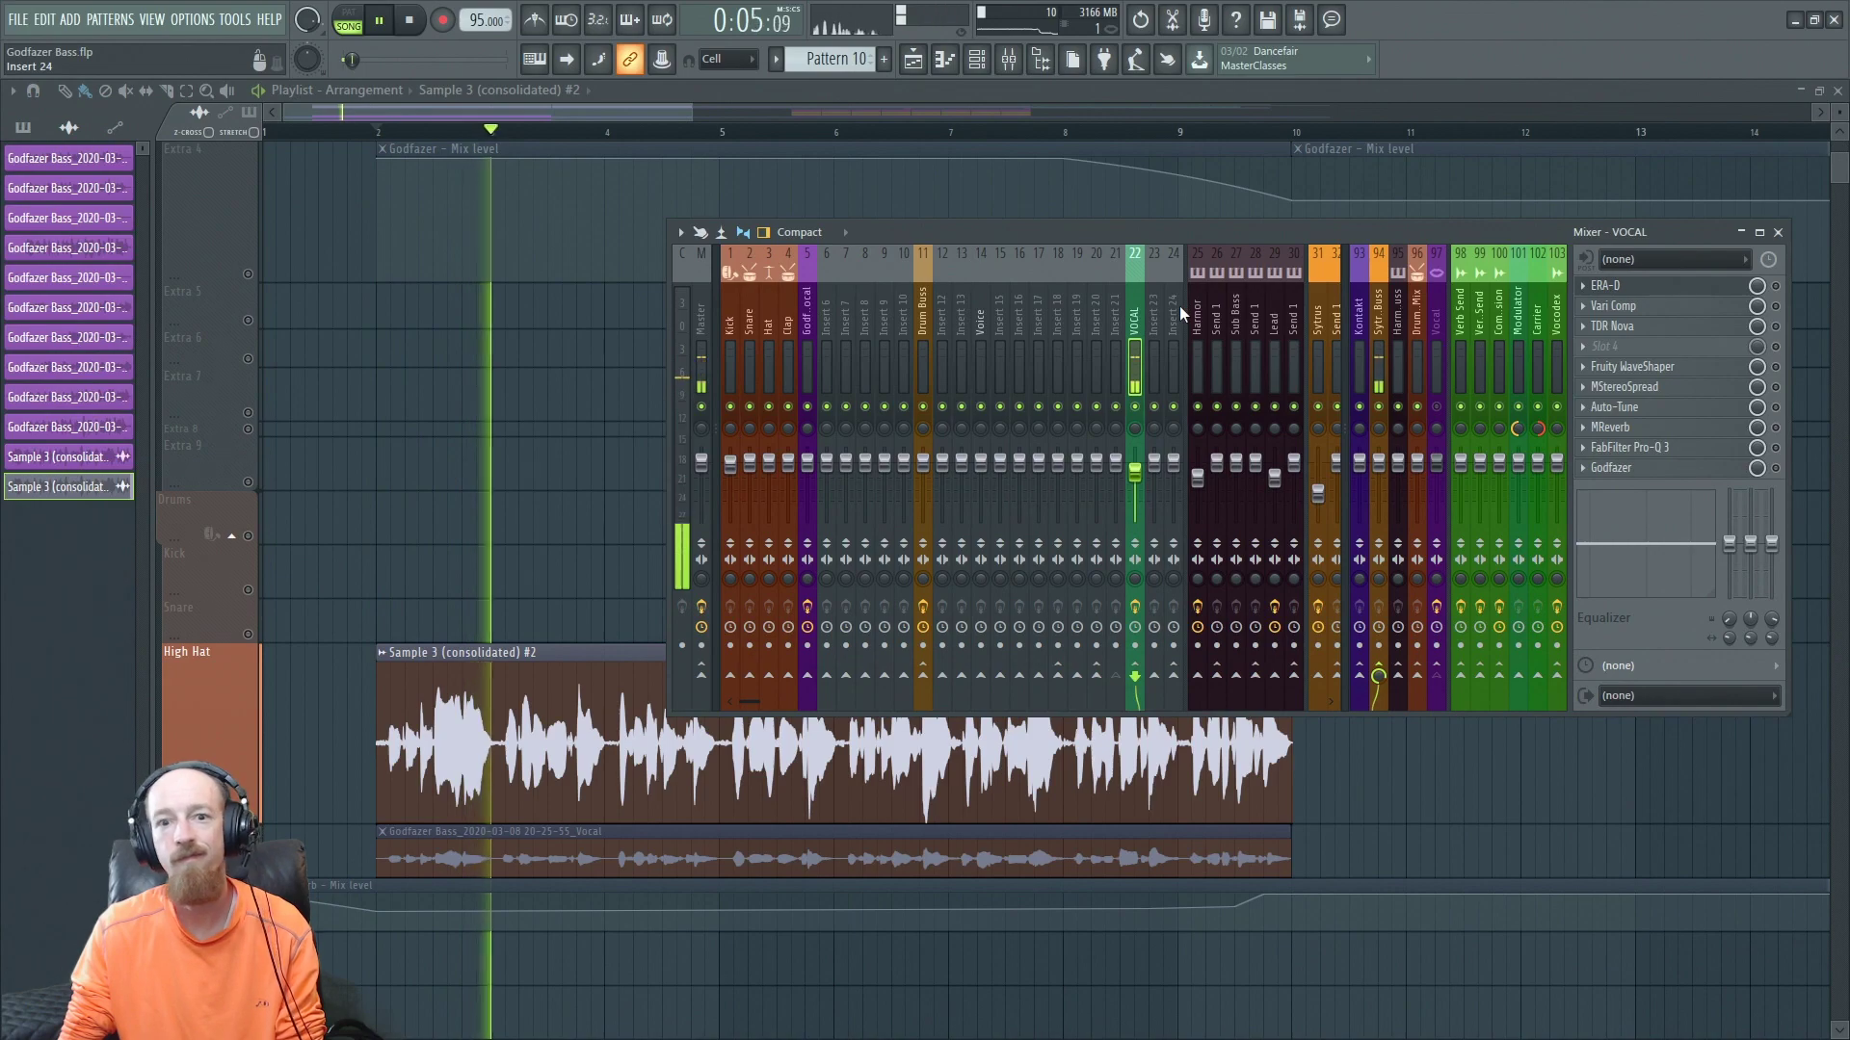
key("space")
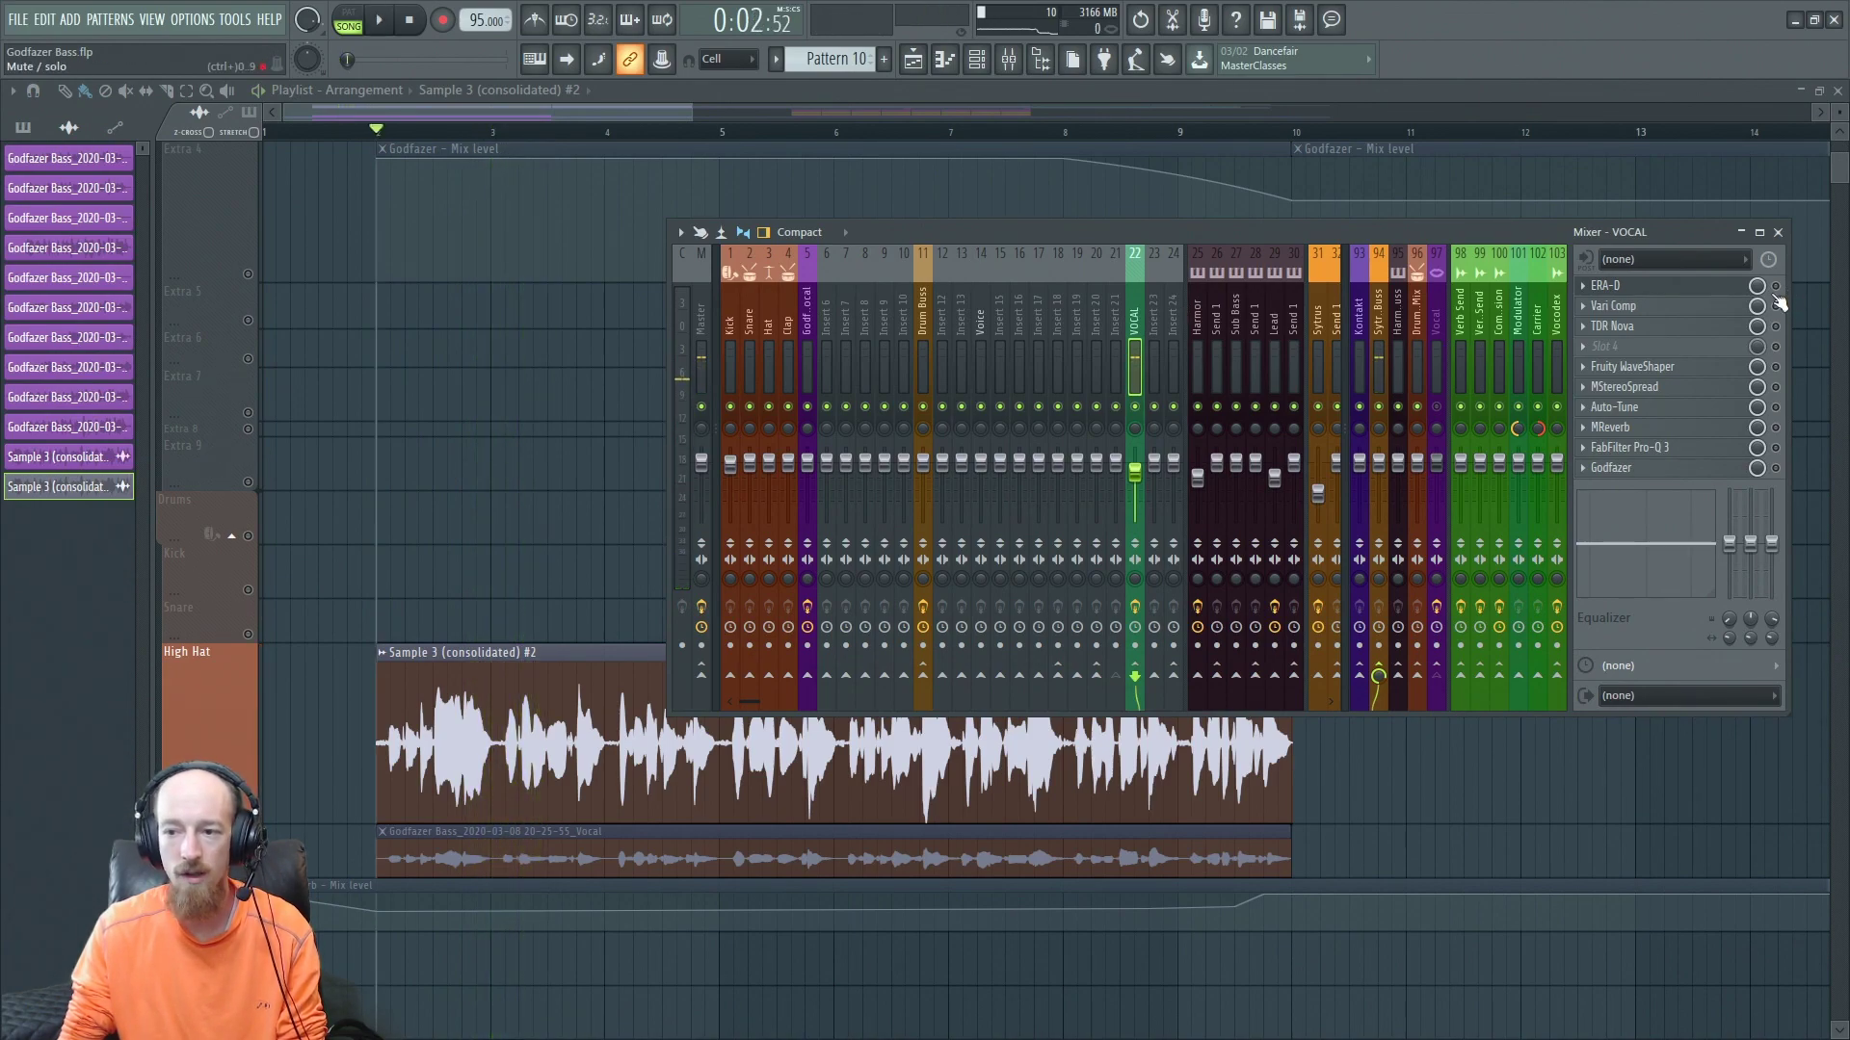
key("space")
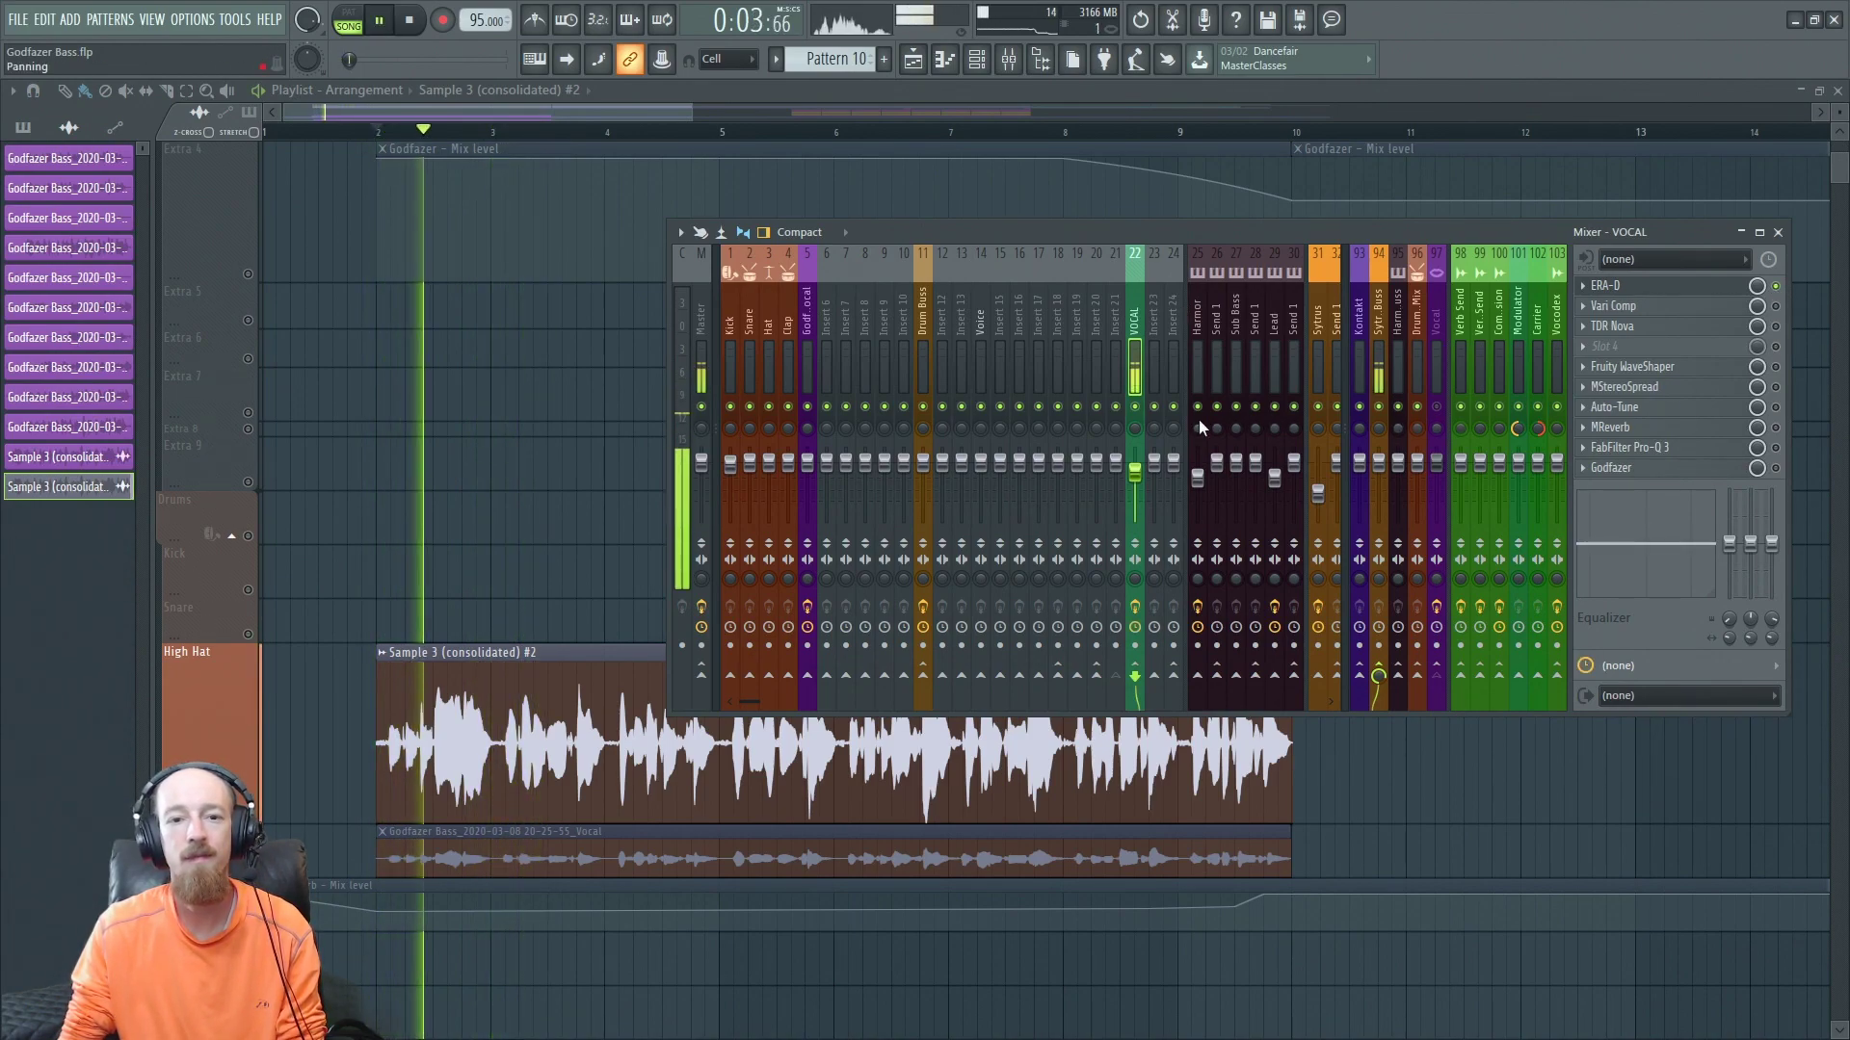
key("space")
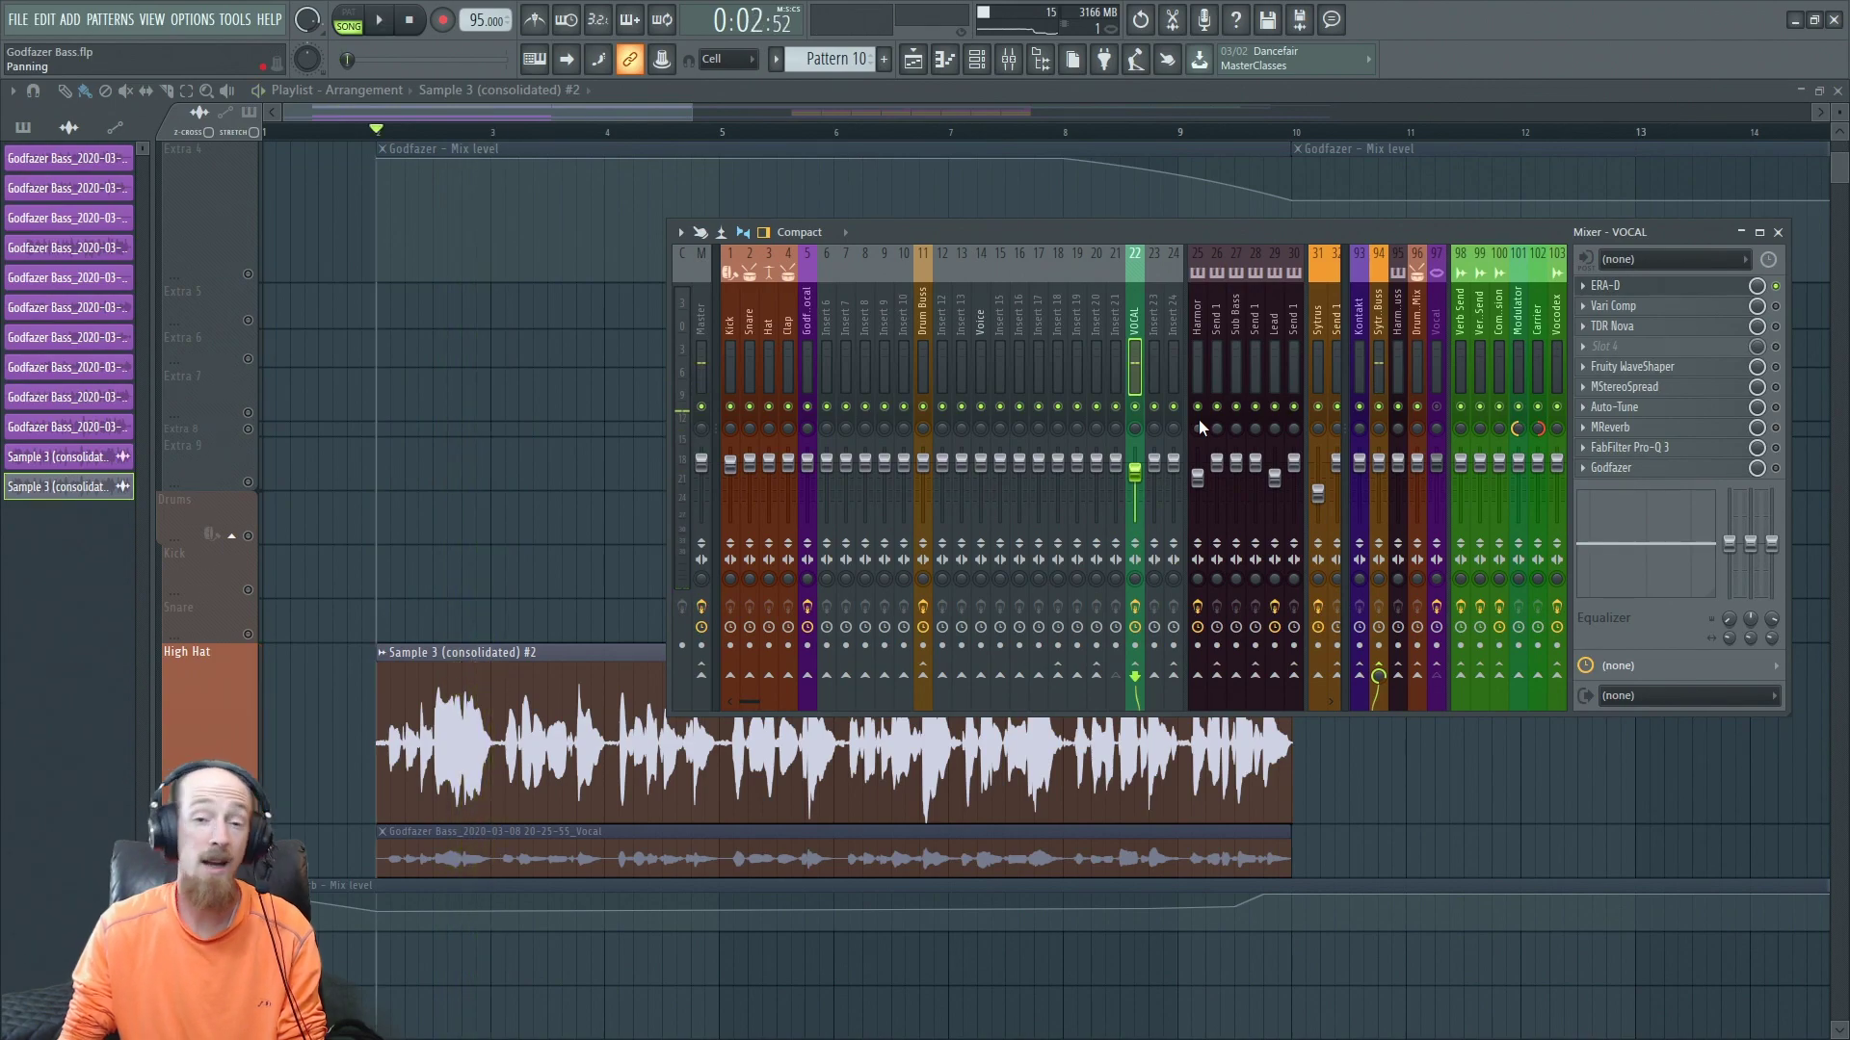
Examine ERA-D's de-noise and de-reverberation settings and repeat the bypass comparison, leaving the effect enabled.
left_click(1693, 285)
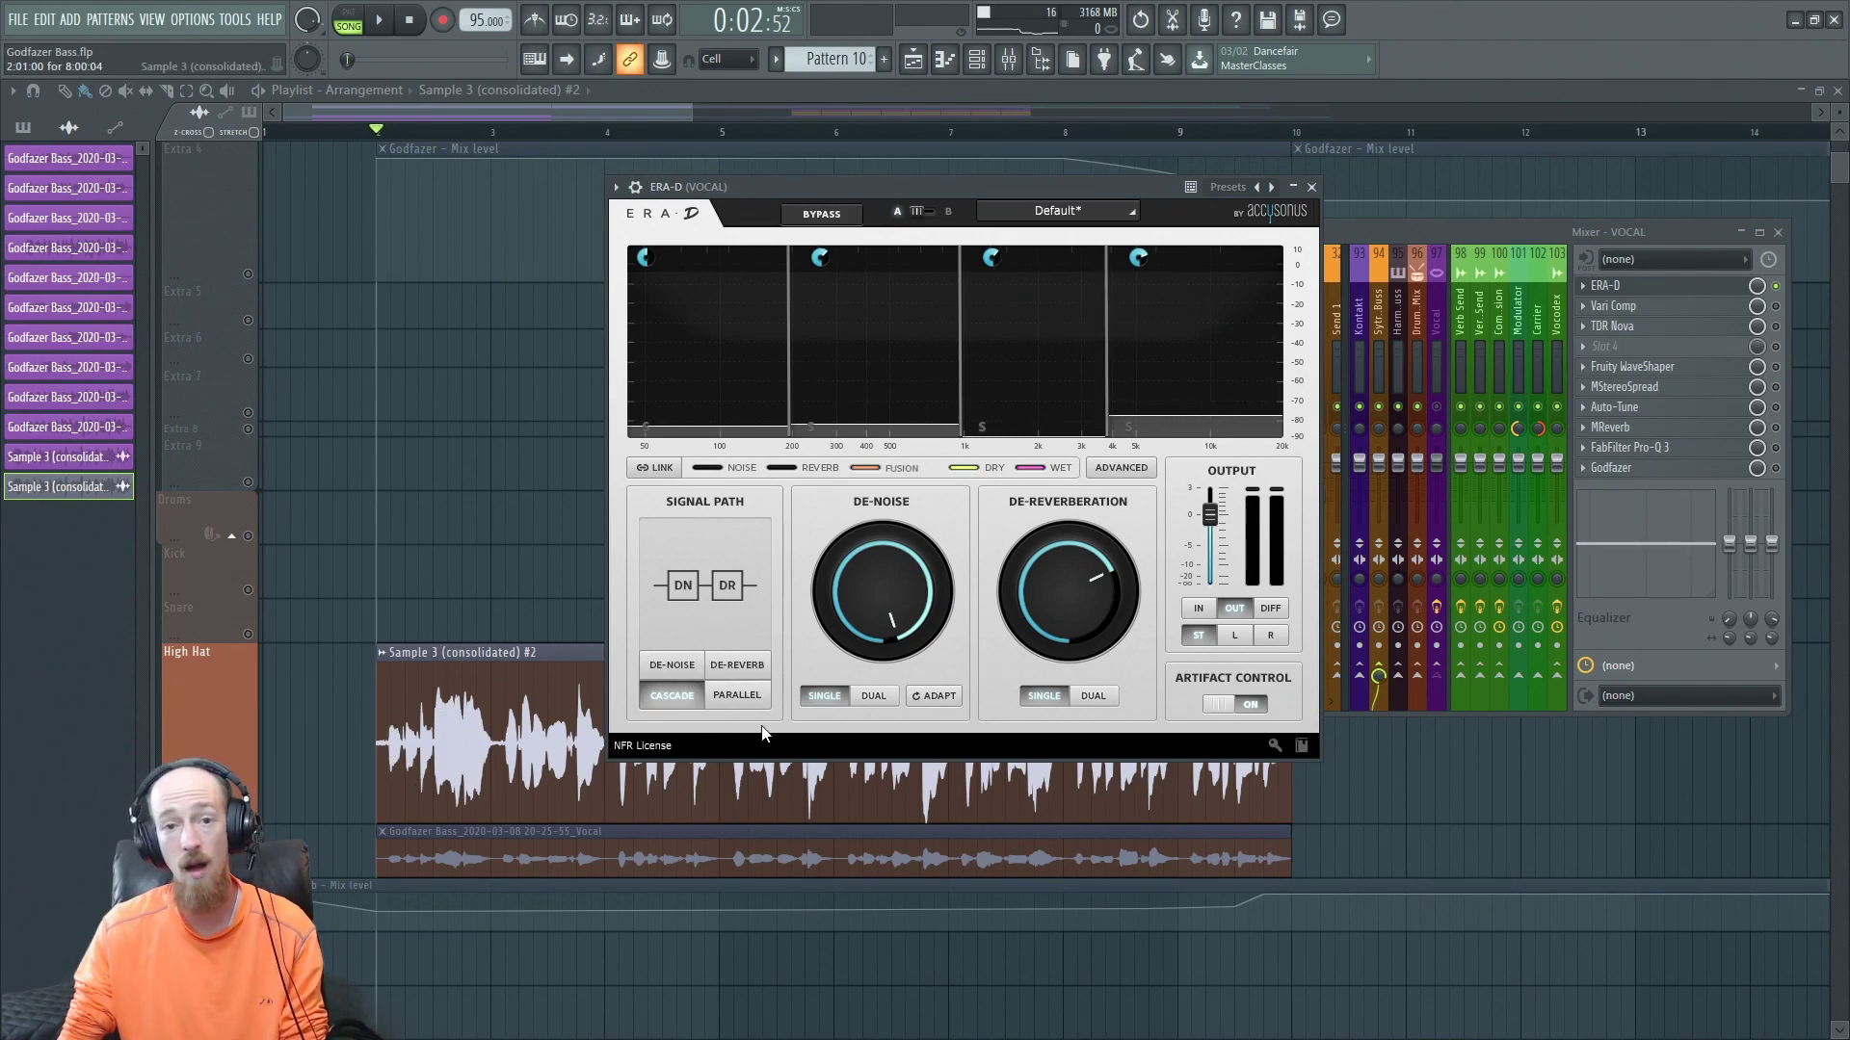
left_click(1780, 295)
key("space")
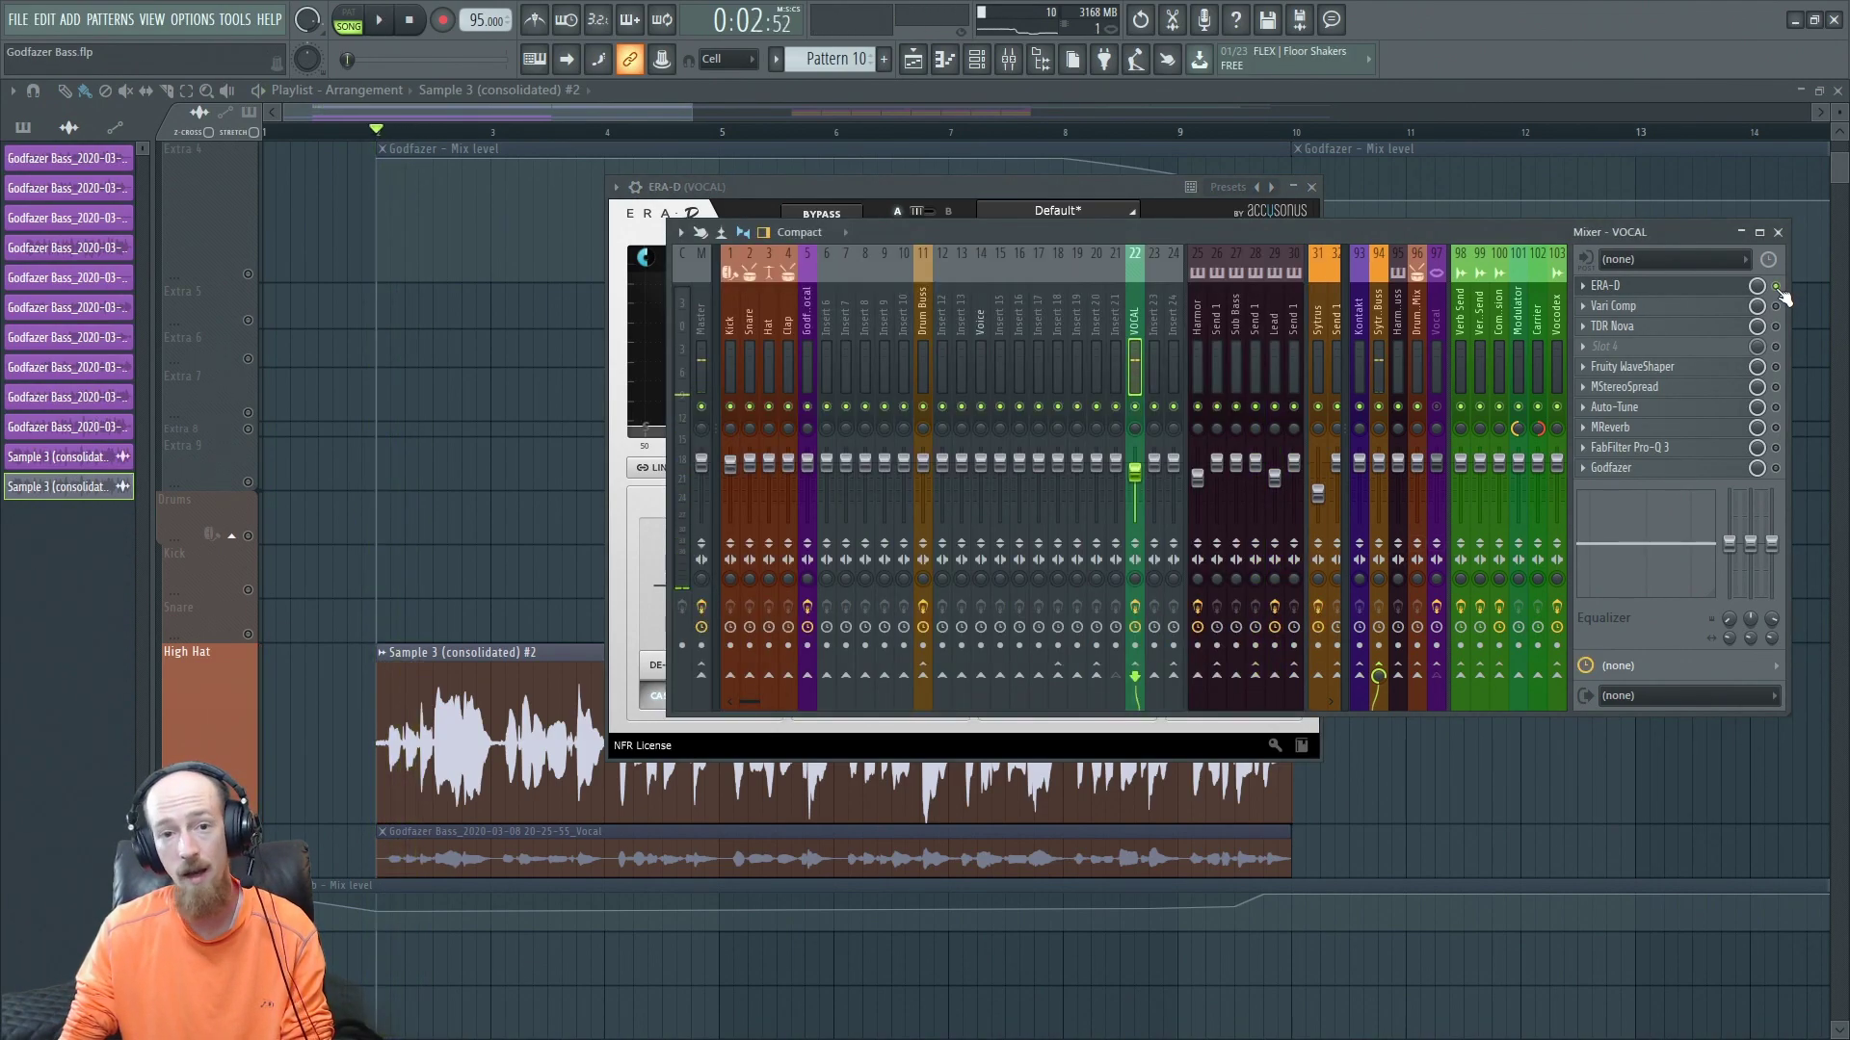
key("space")
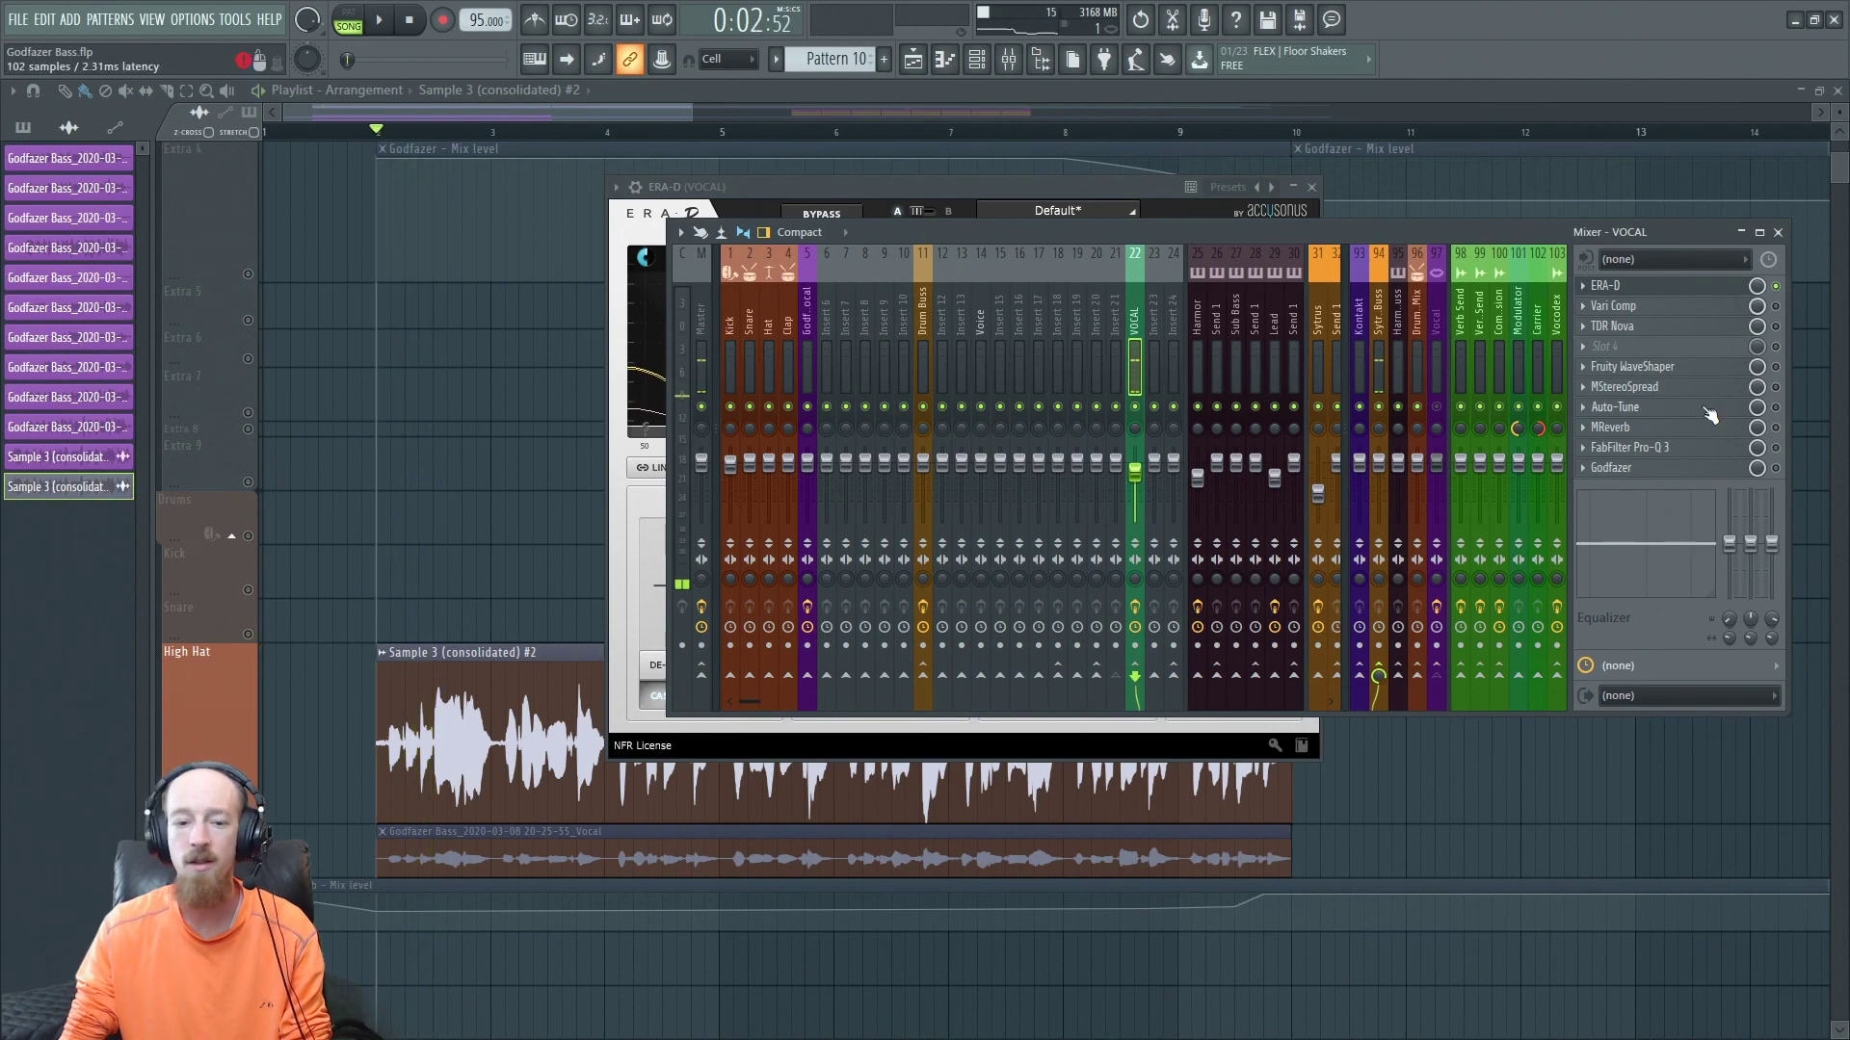
left_click(886, 185)
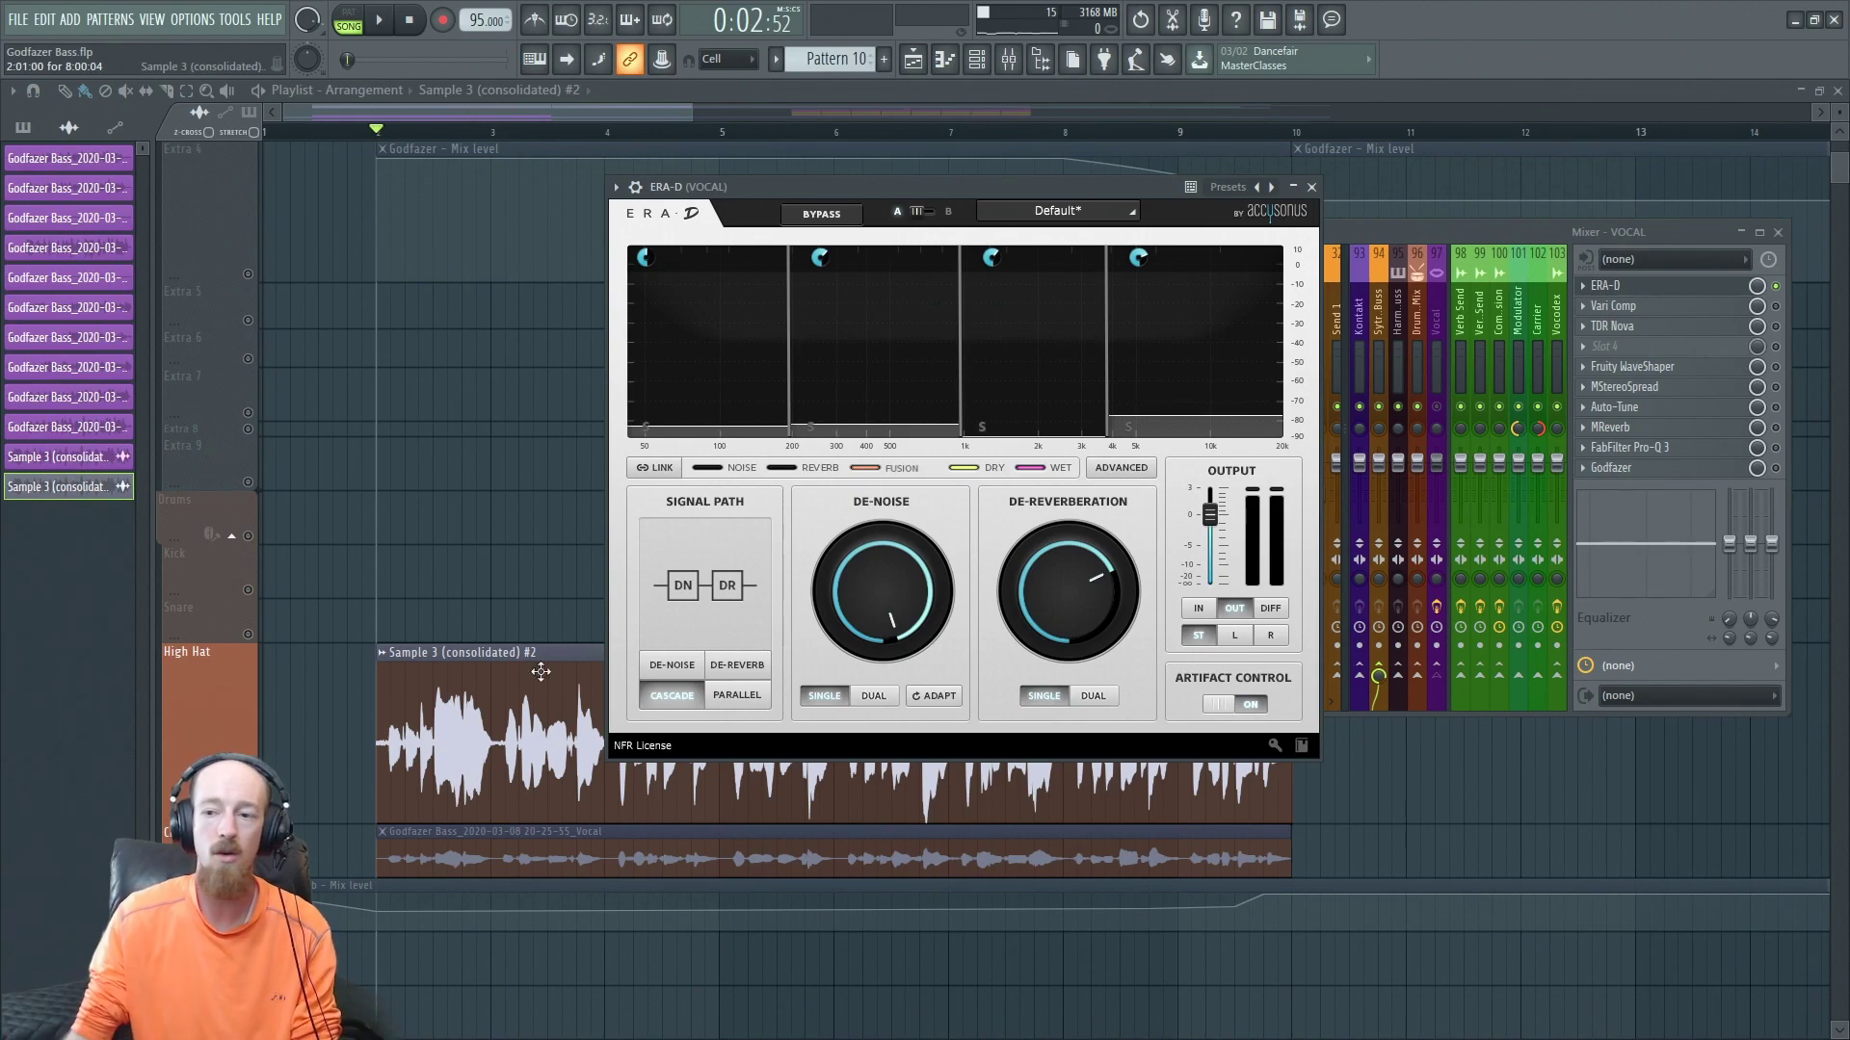
left_click(1662, 286)
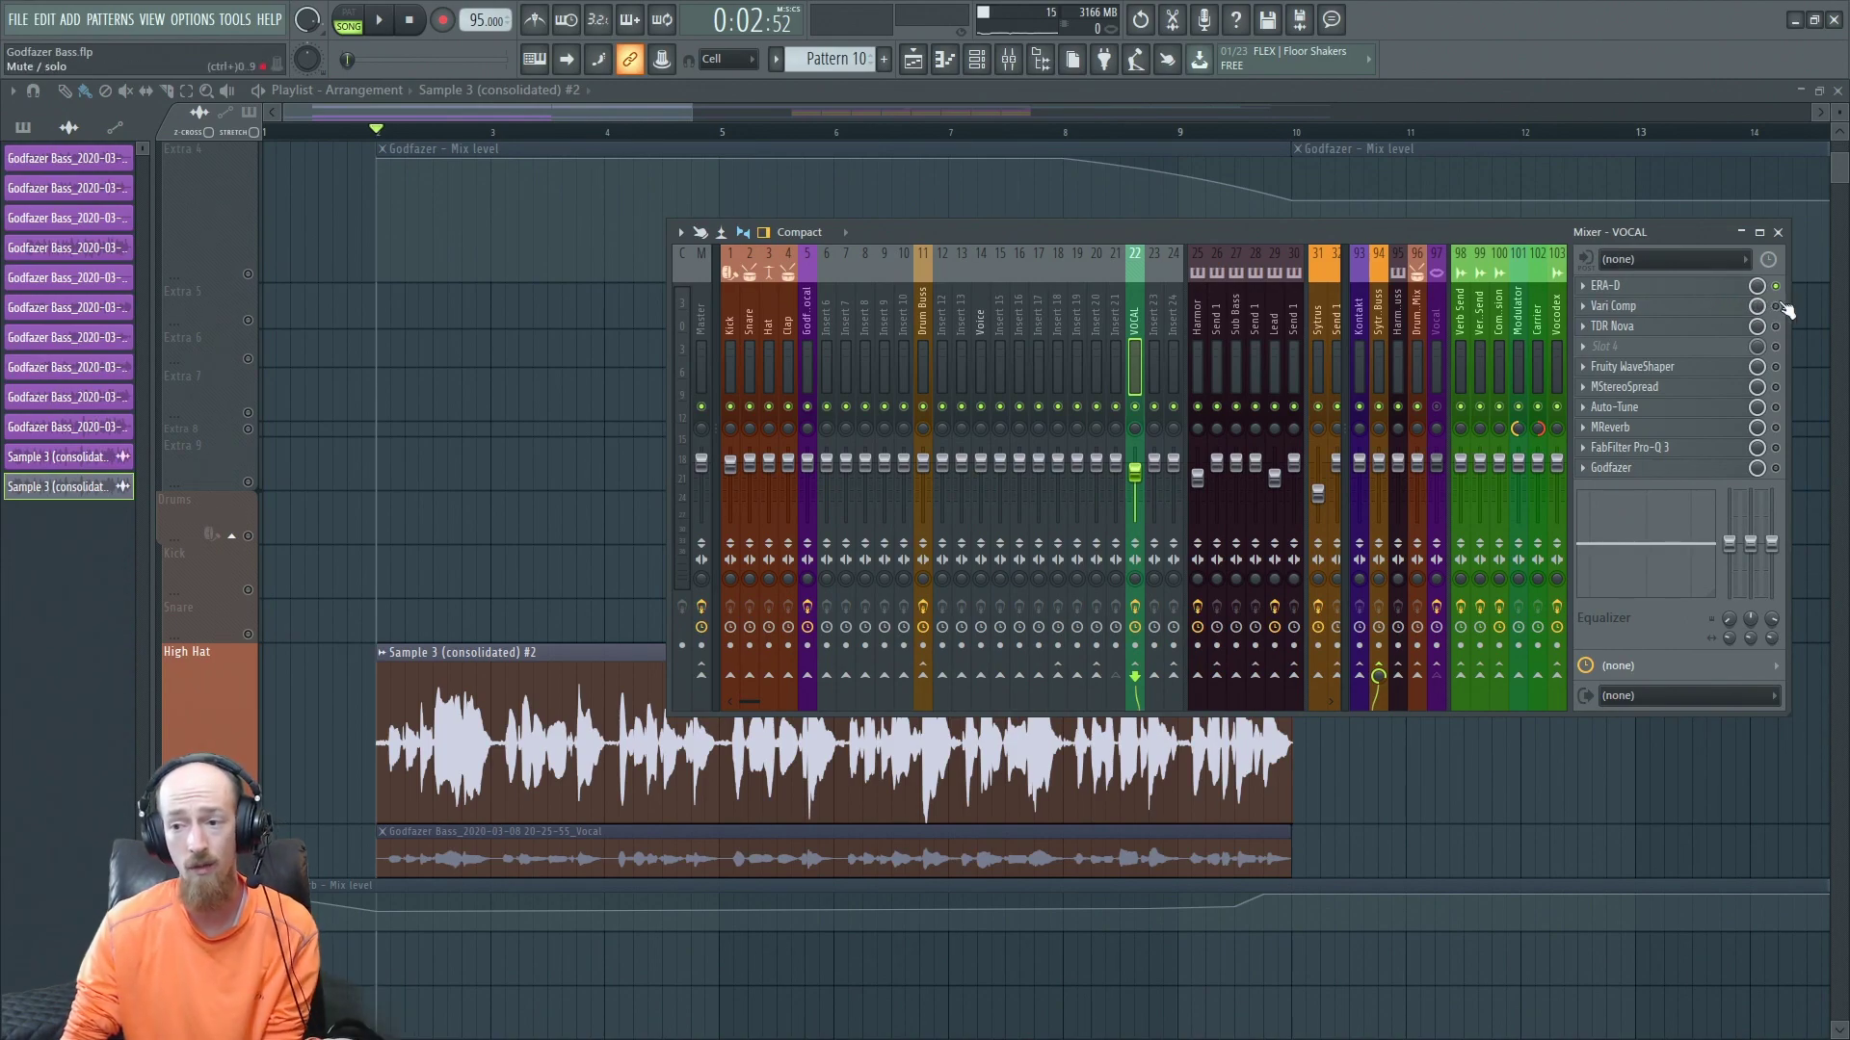
Enable Vari Comp after ERA-D on the VOCAL insert, review its settings and audition the compressed vocal.
left_click(1628, 305)
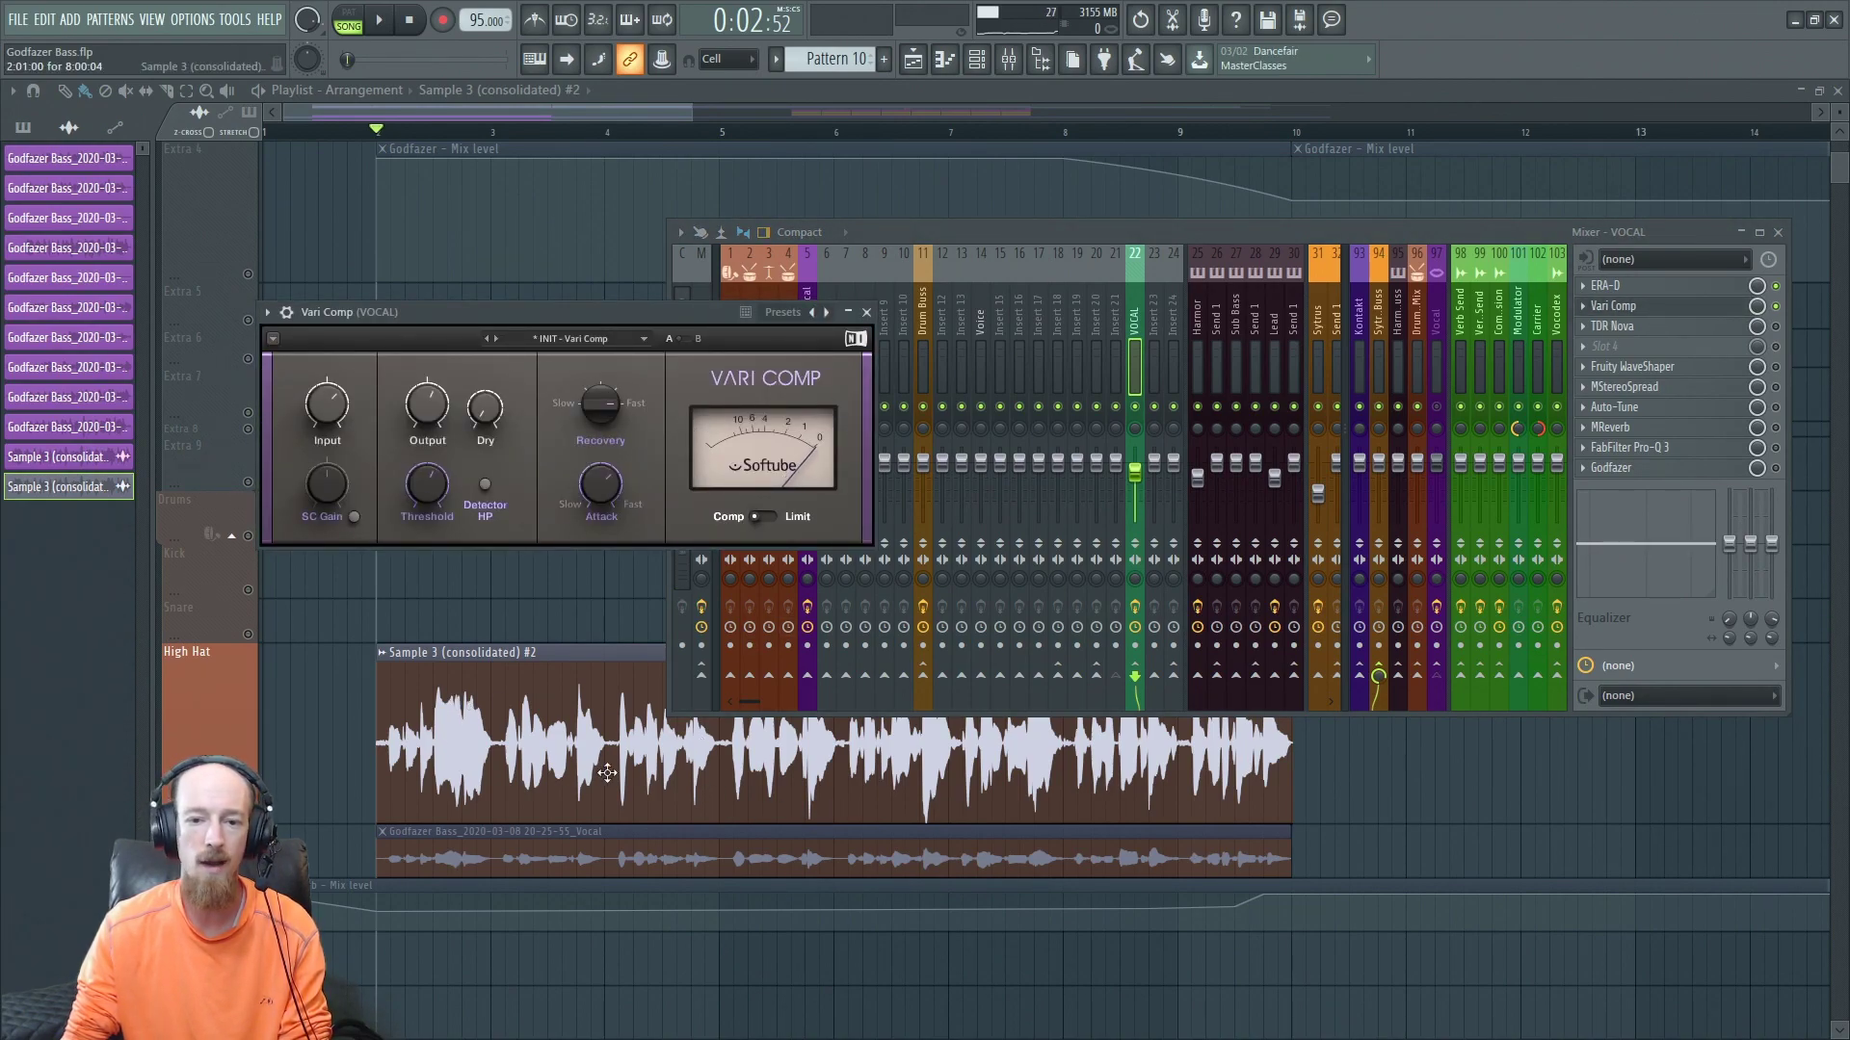
left_click(1677, 308)
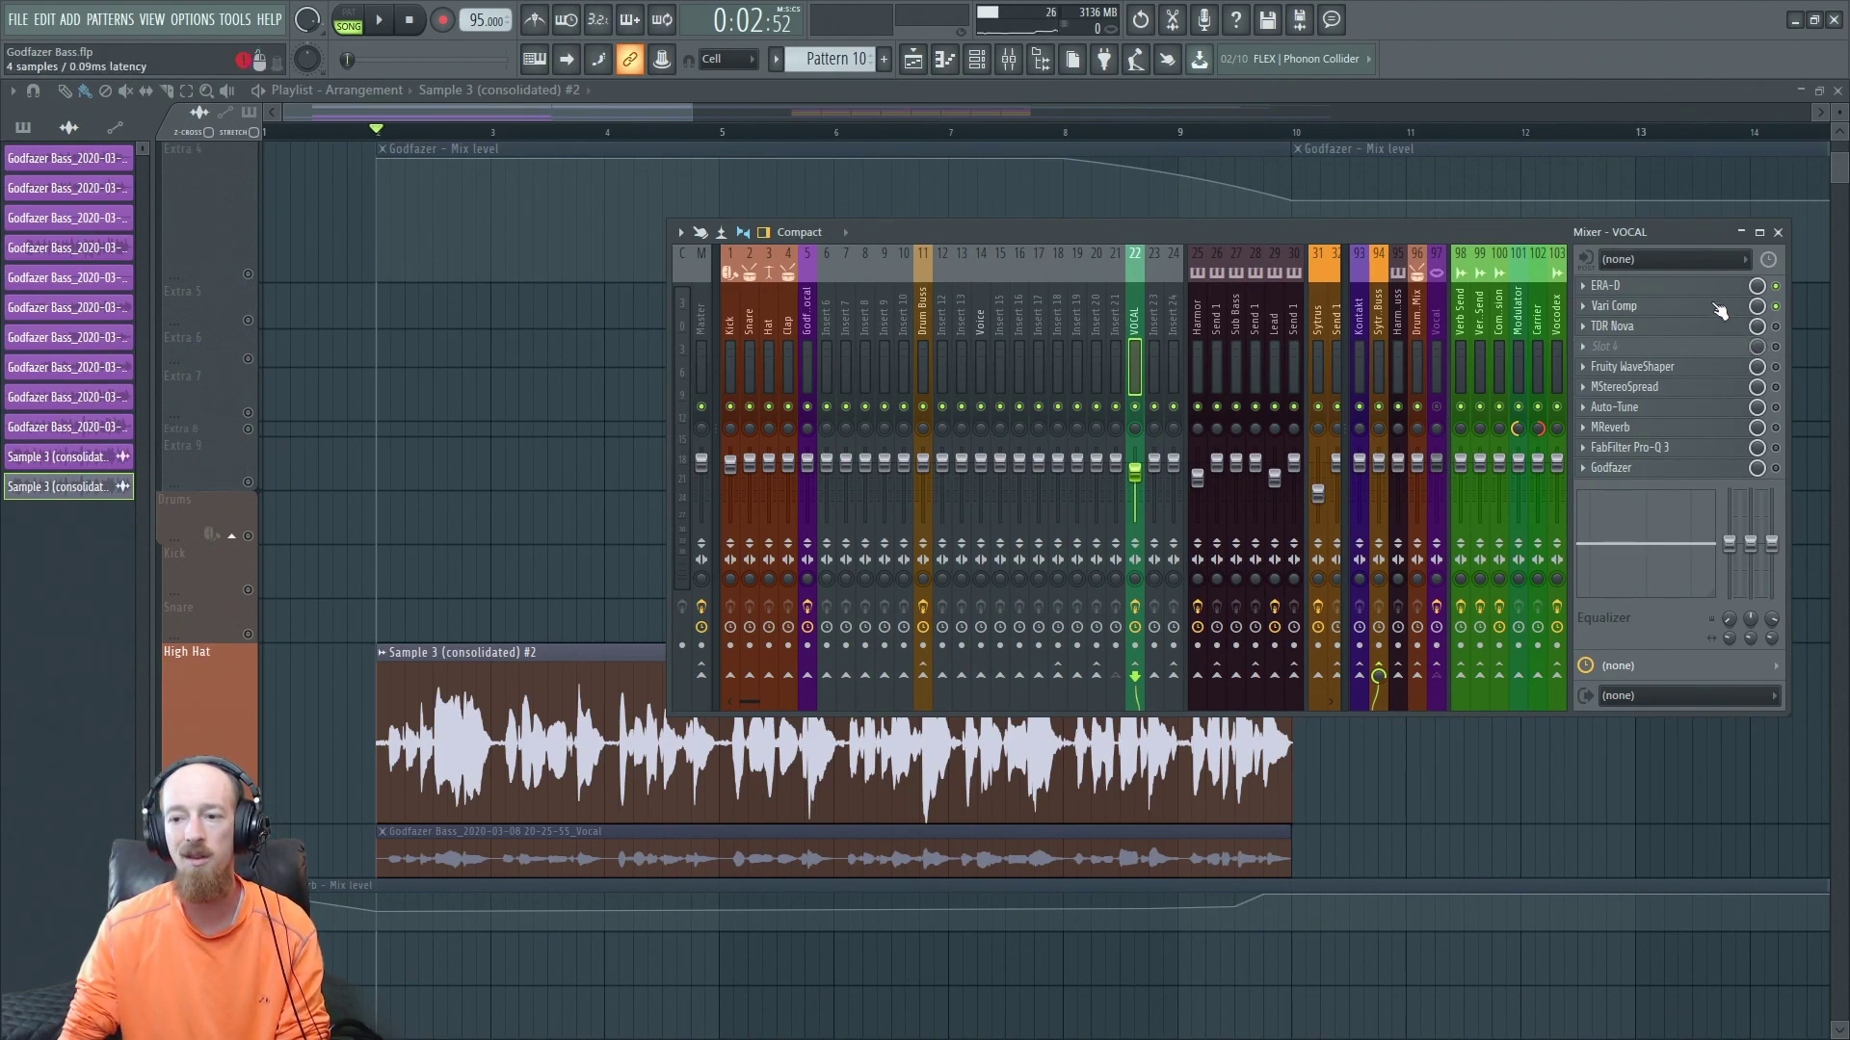
key("space")
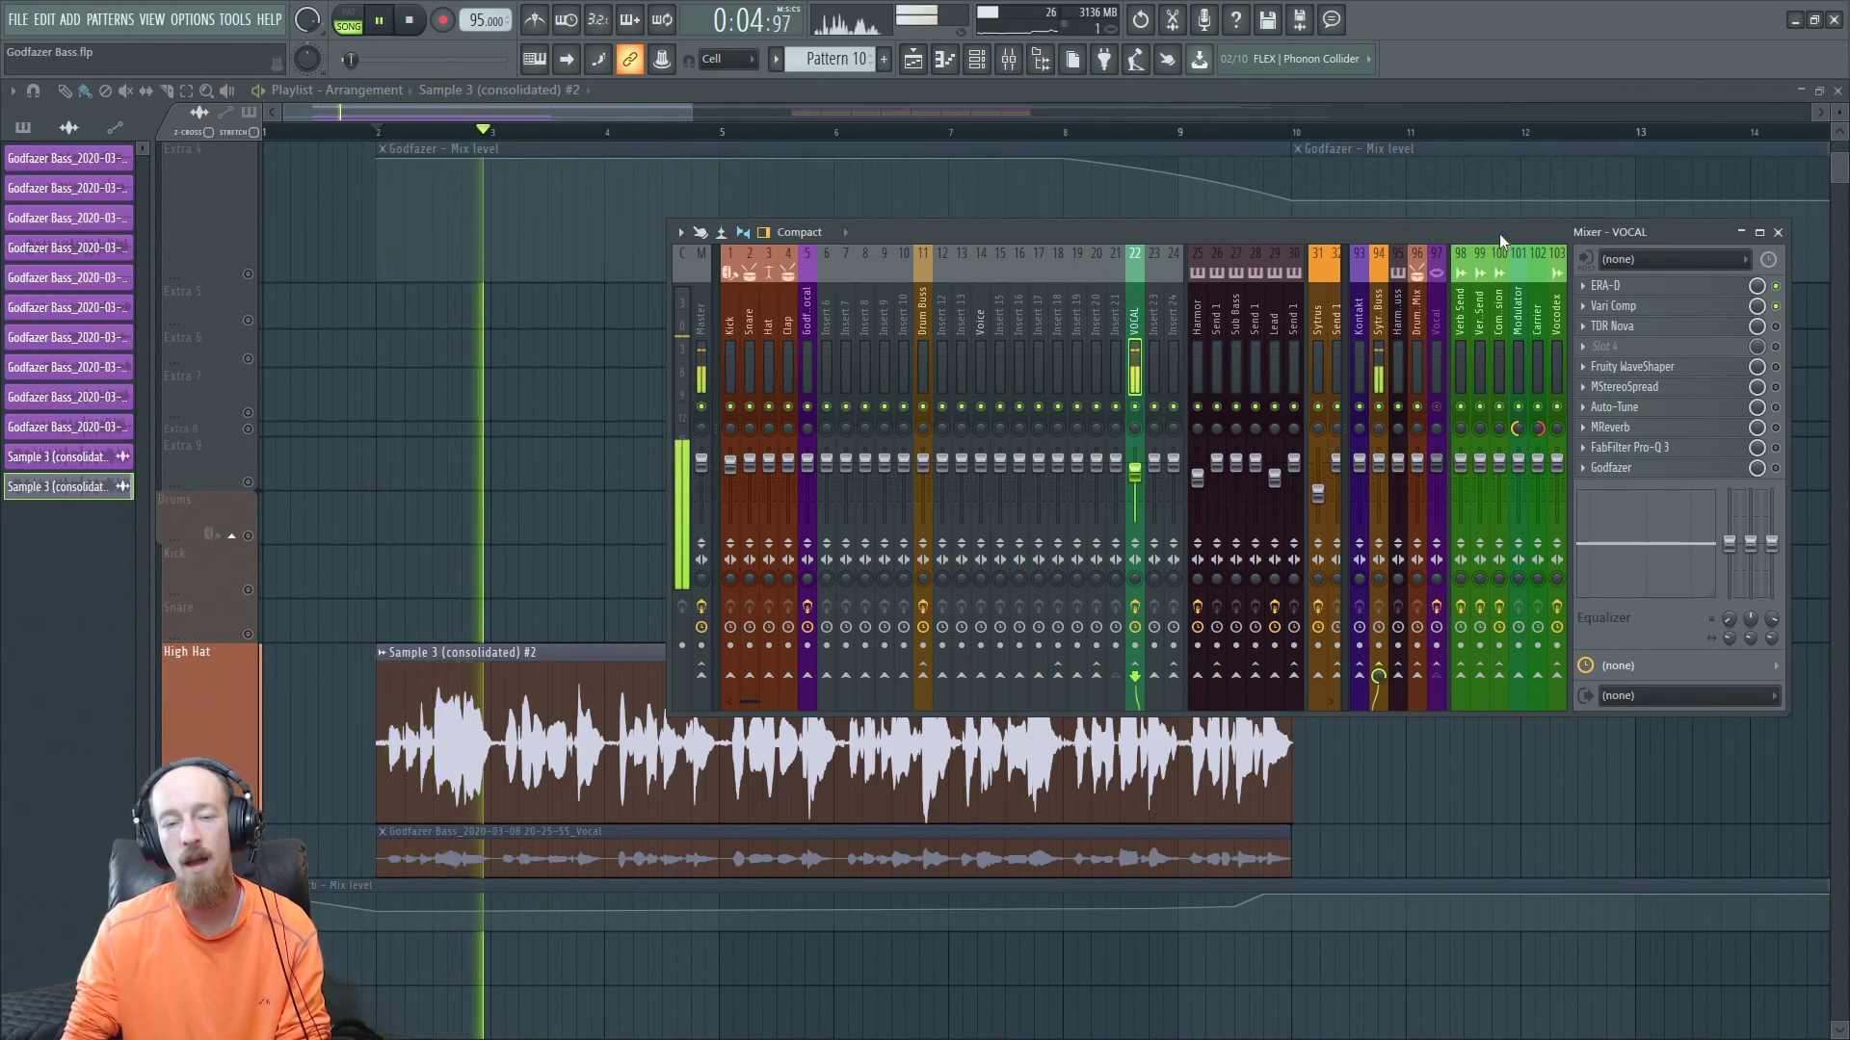
key("space")
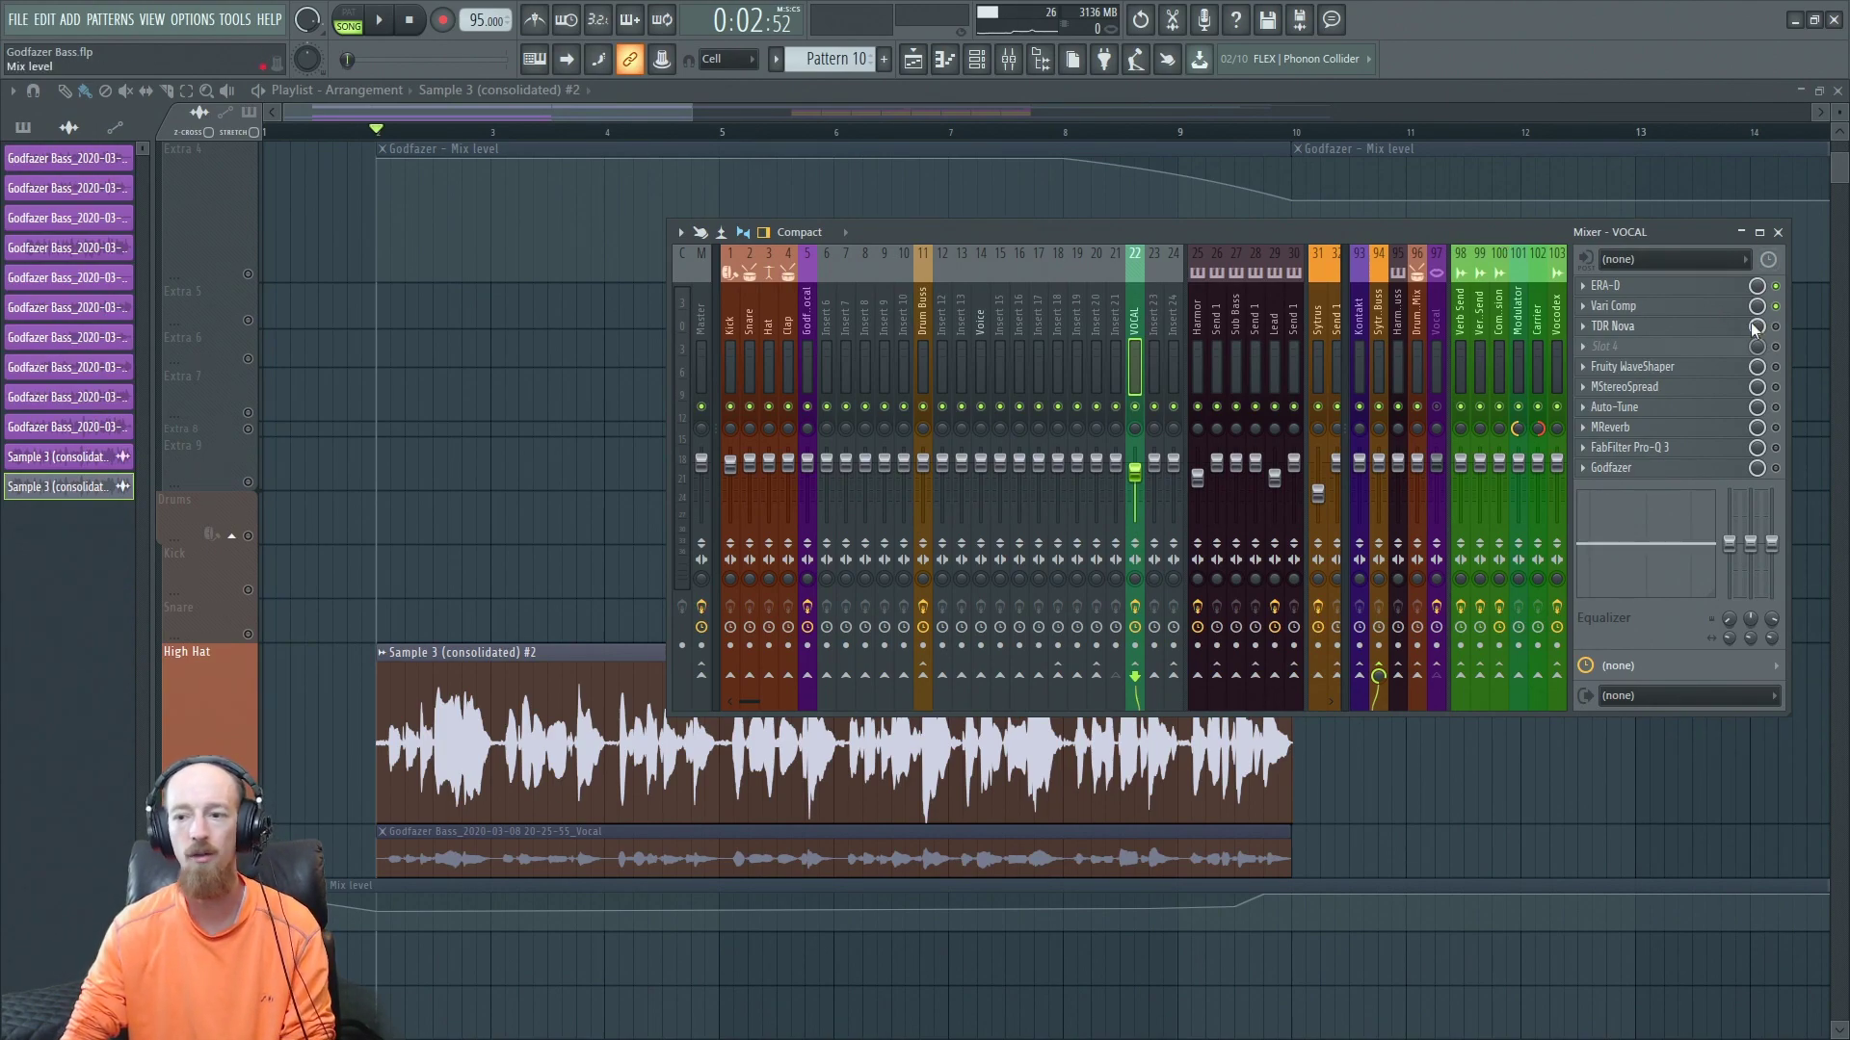
Play the vocal's opening with Vari Comp bypassed and re-enabled to compare the compression.
key("space")
key("space")
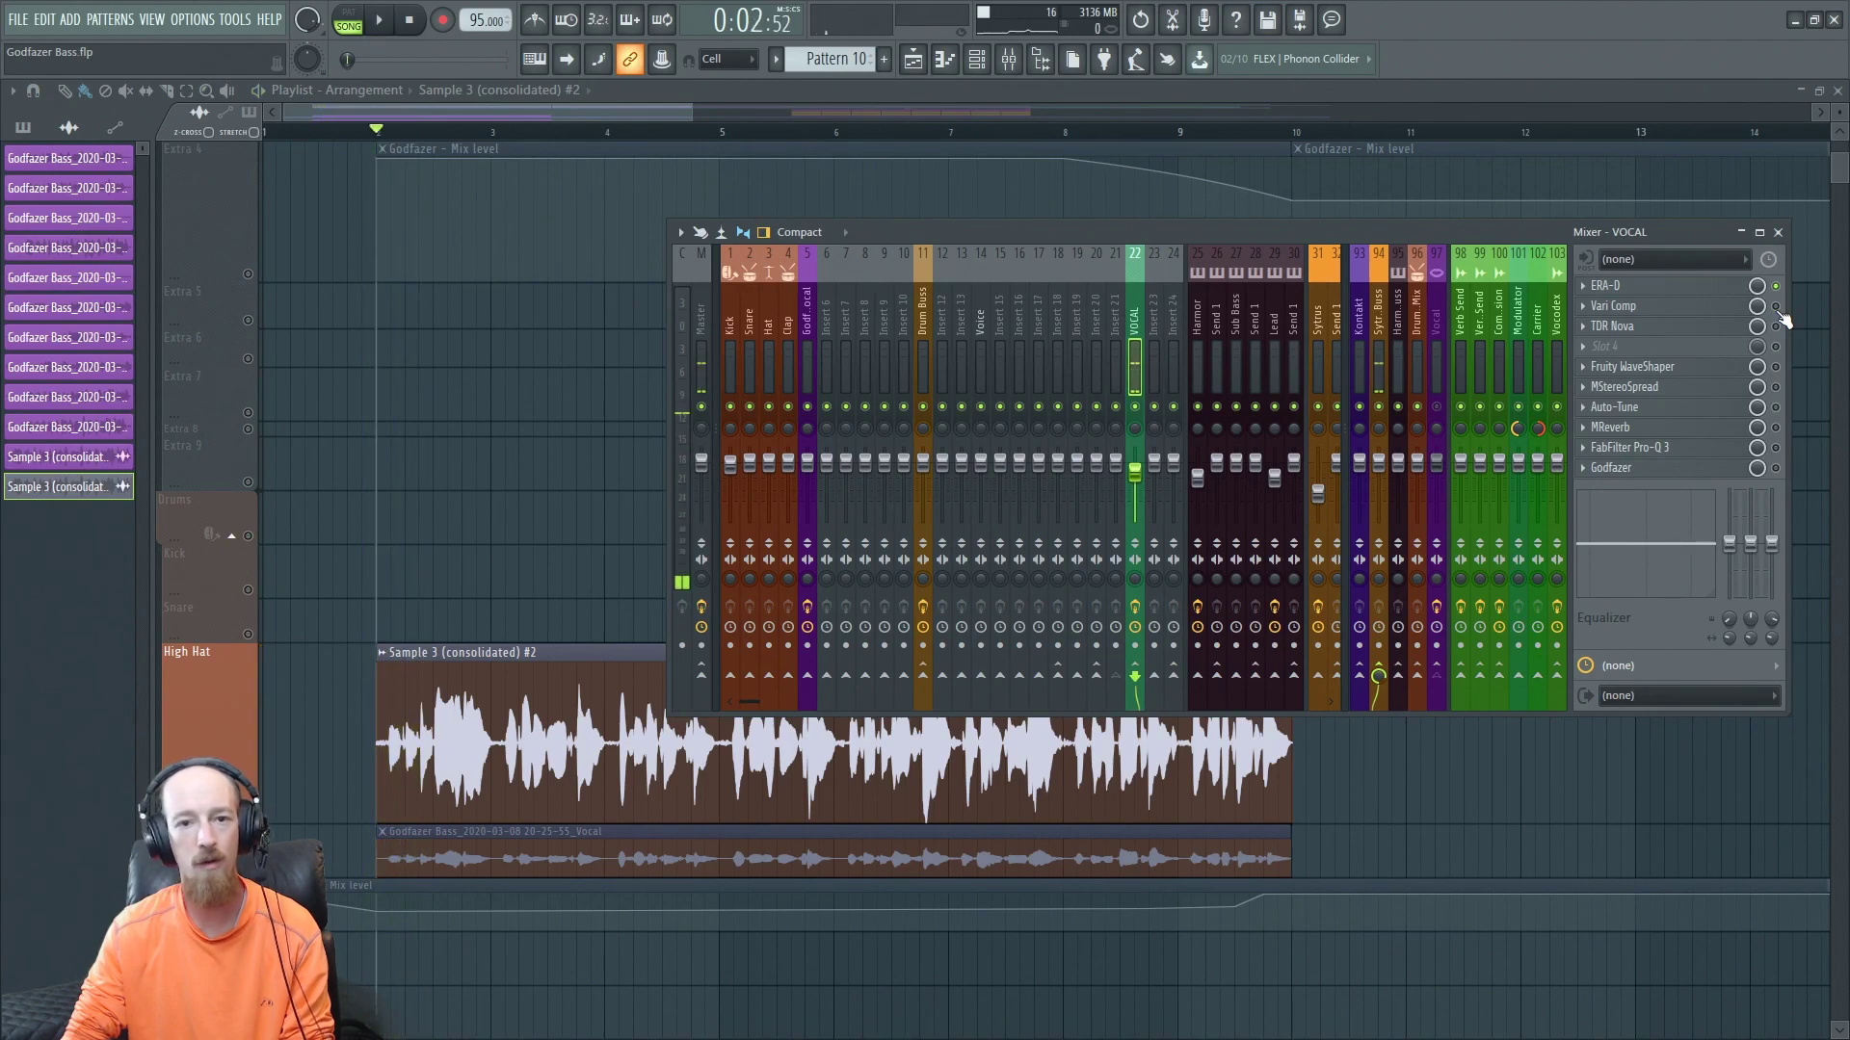
key("space")
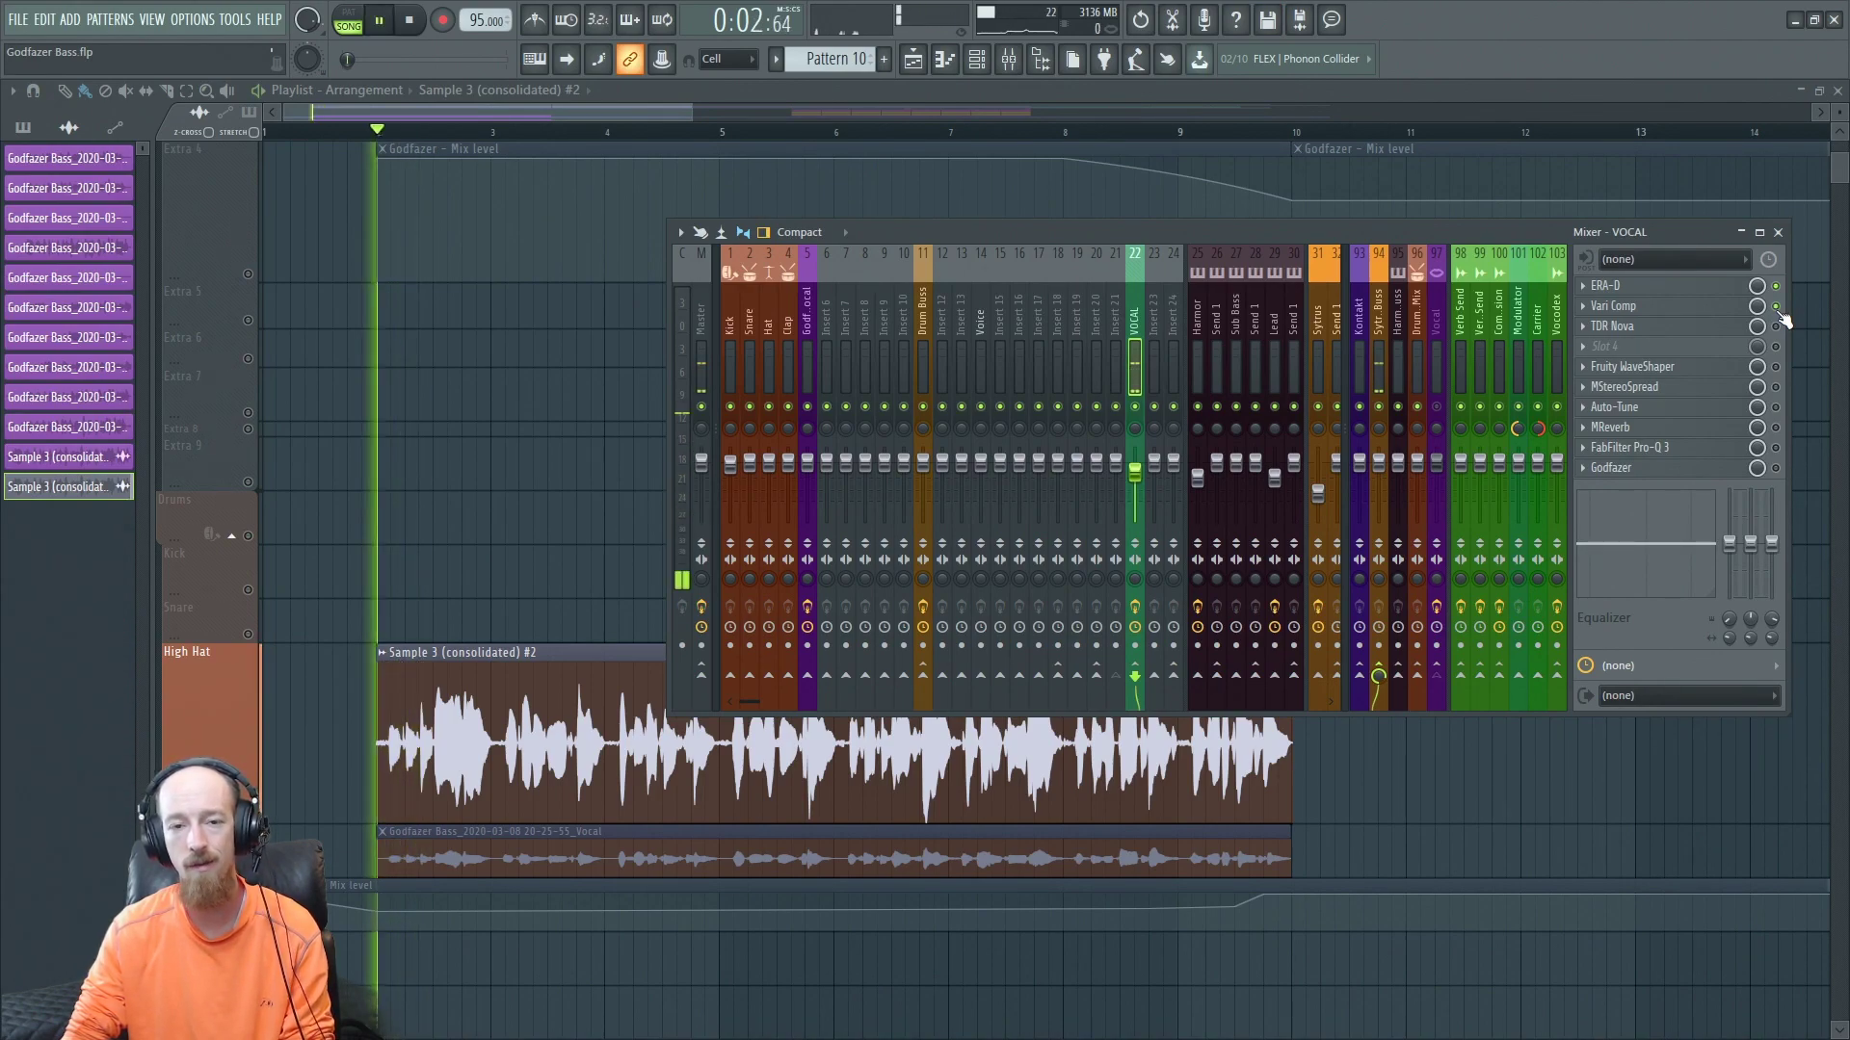
key("space")
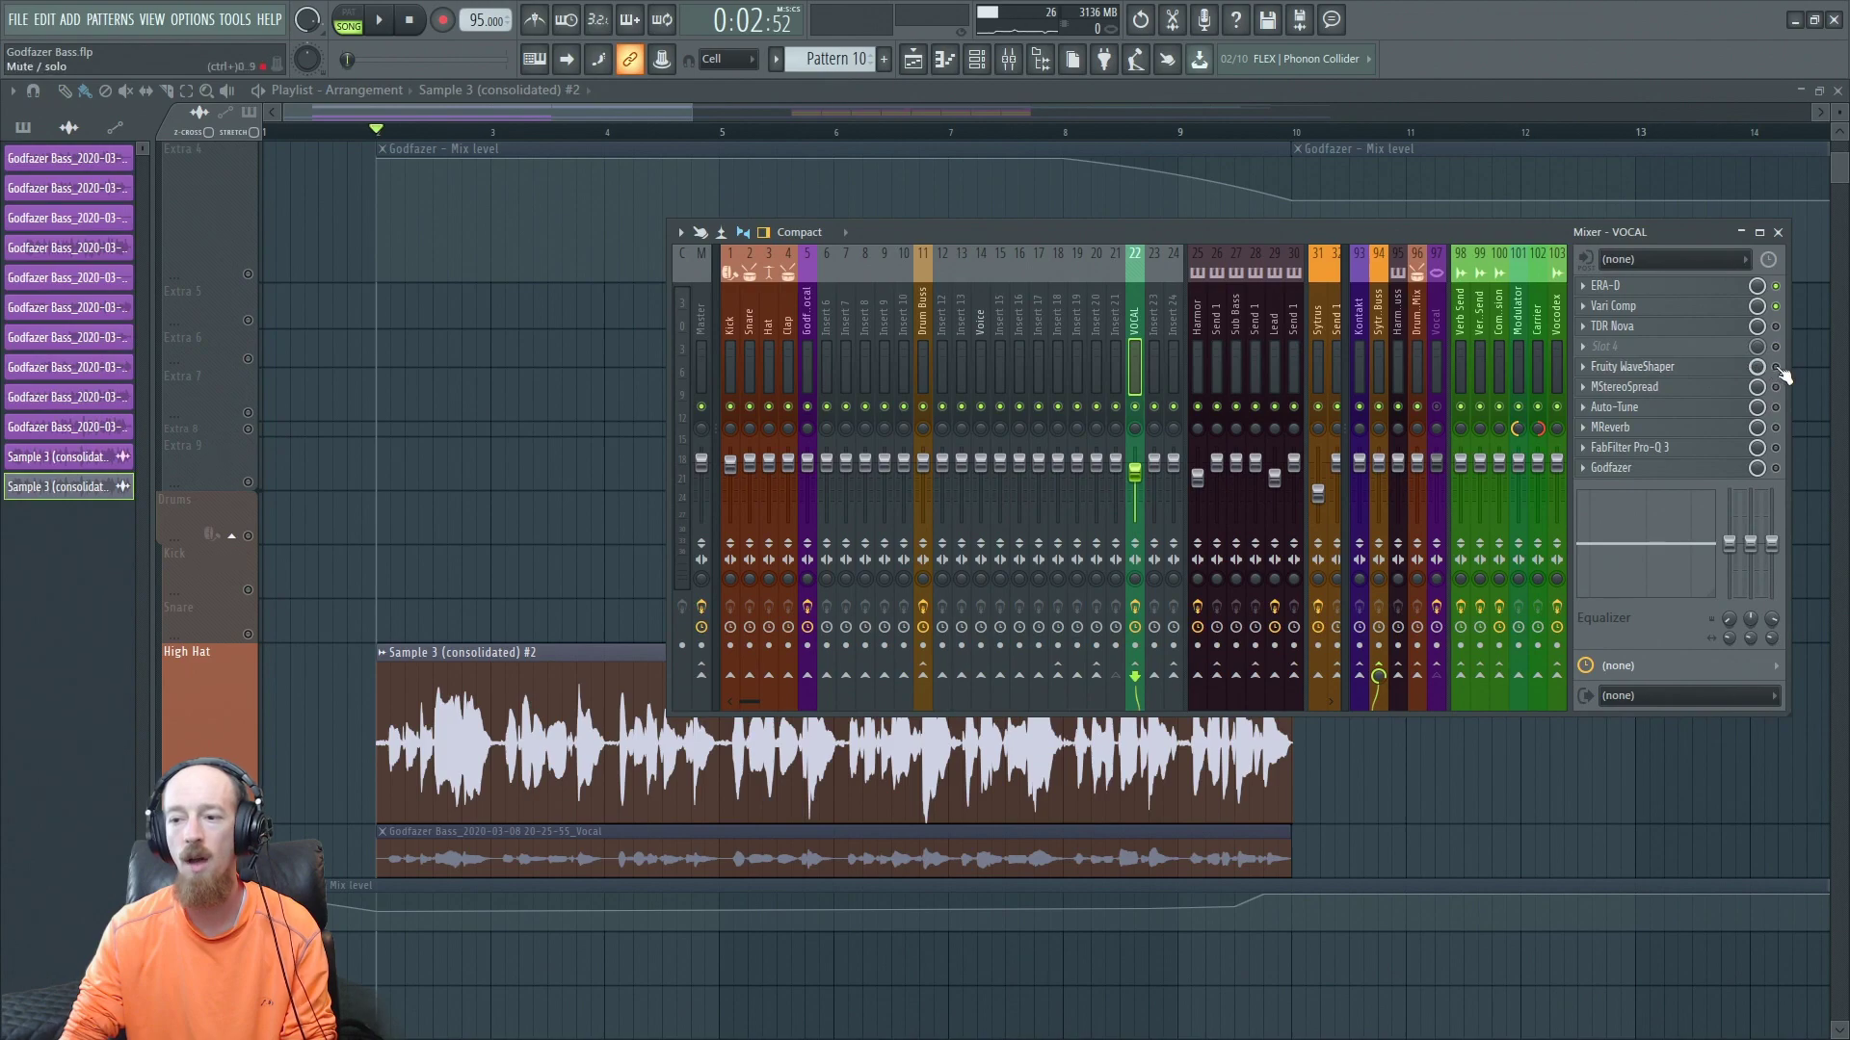
Enable Fruity WaveShaper on the VOCAL insert, review its shaping curve and audition the saturated vocal.
left_click(1637, 366)
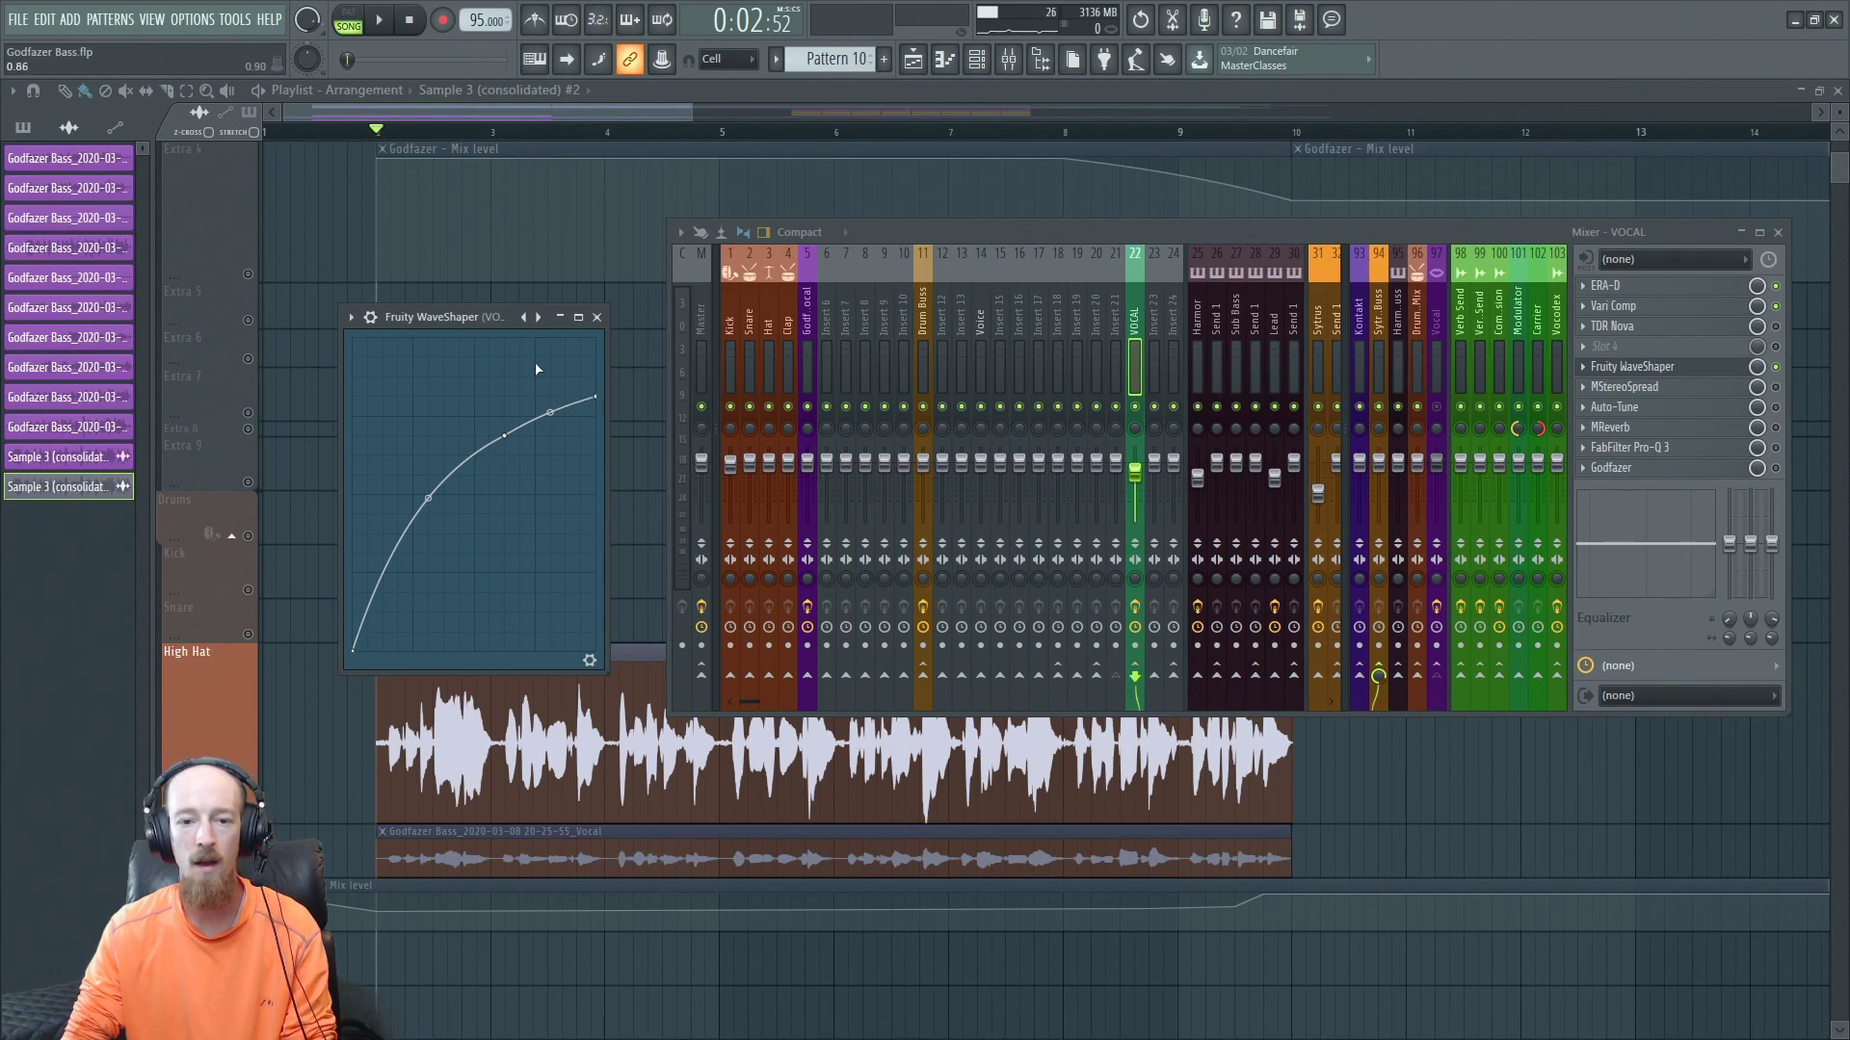
left_click_drag(465, 315, 500, 291)
key("space")
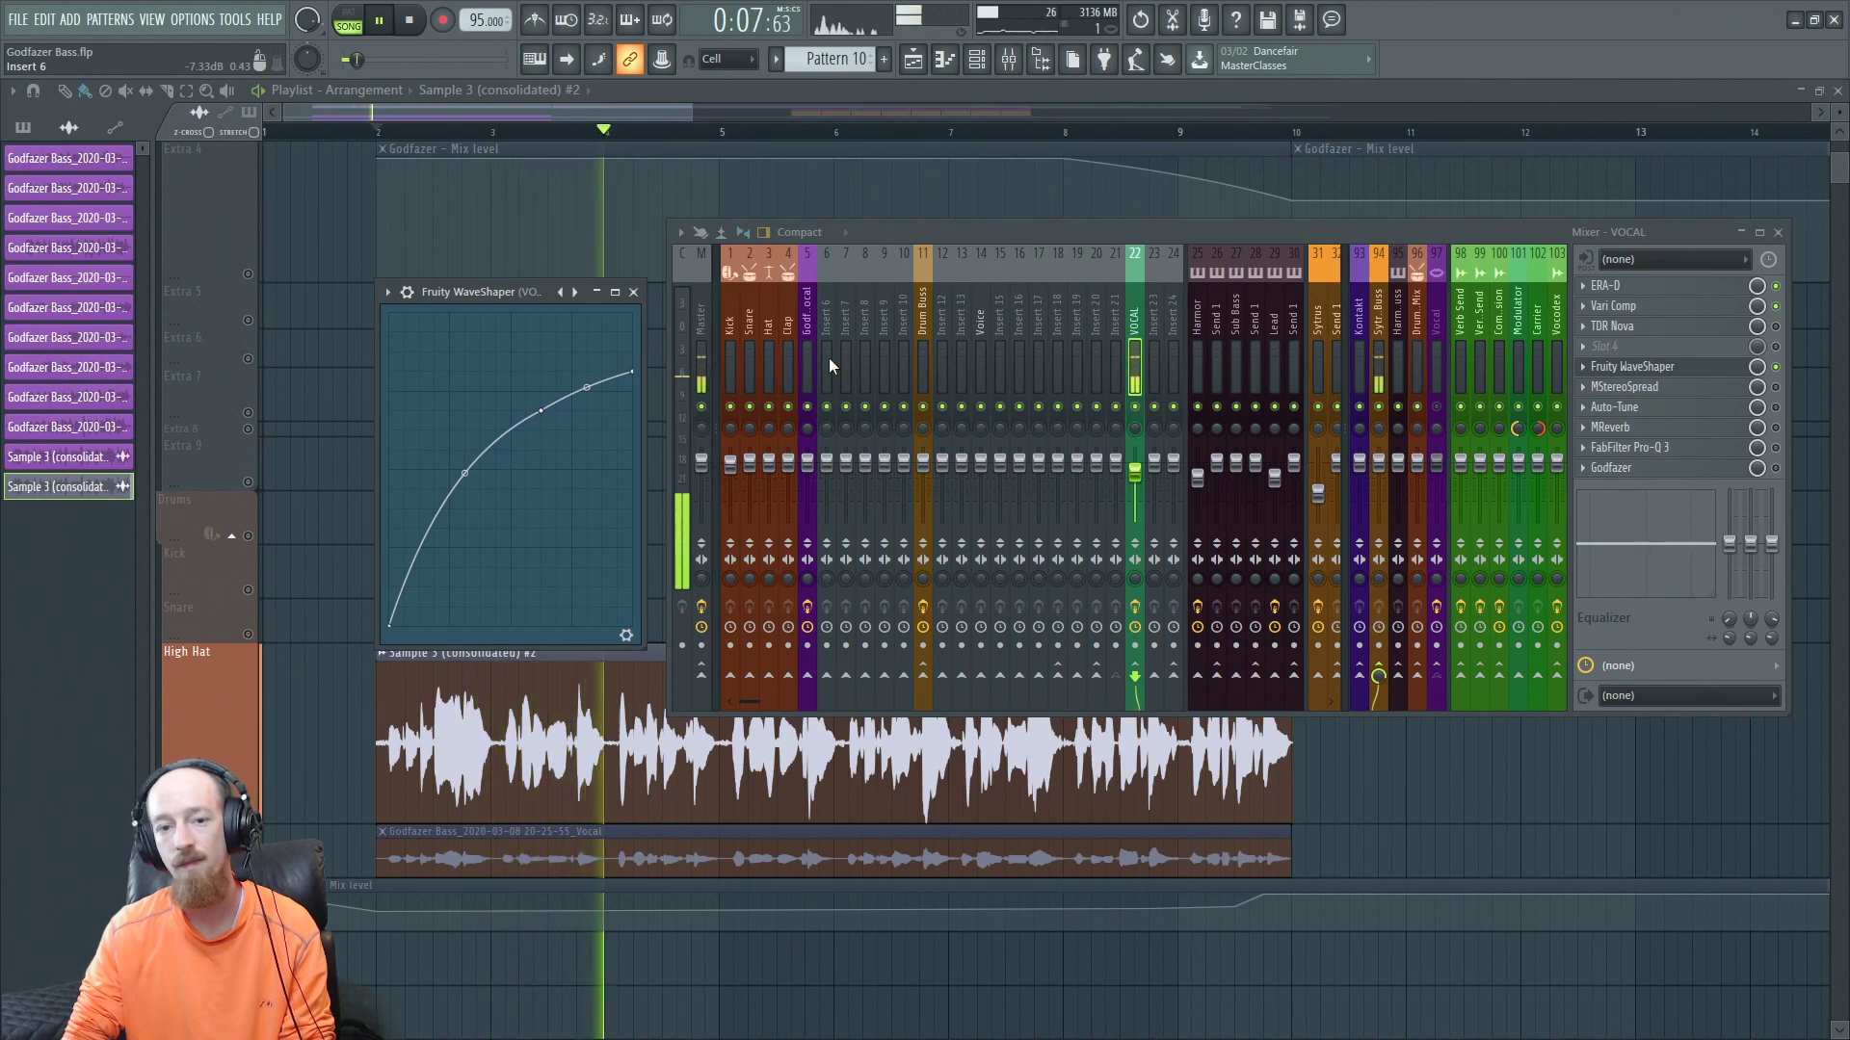
key("space")
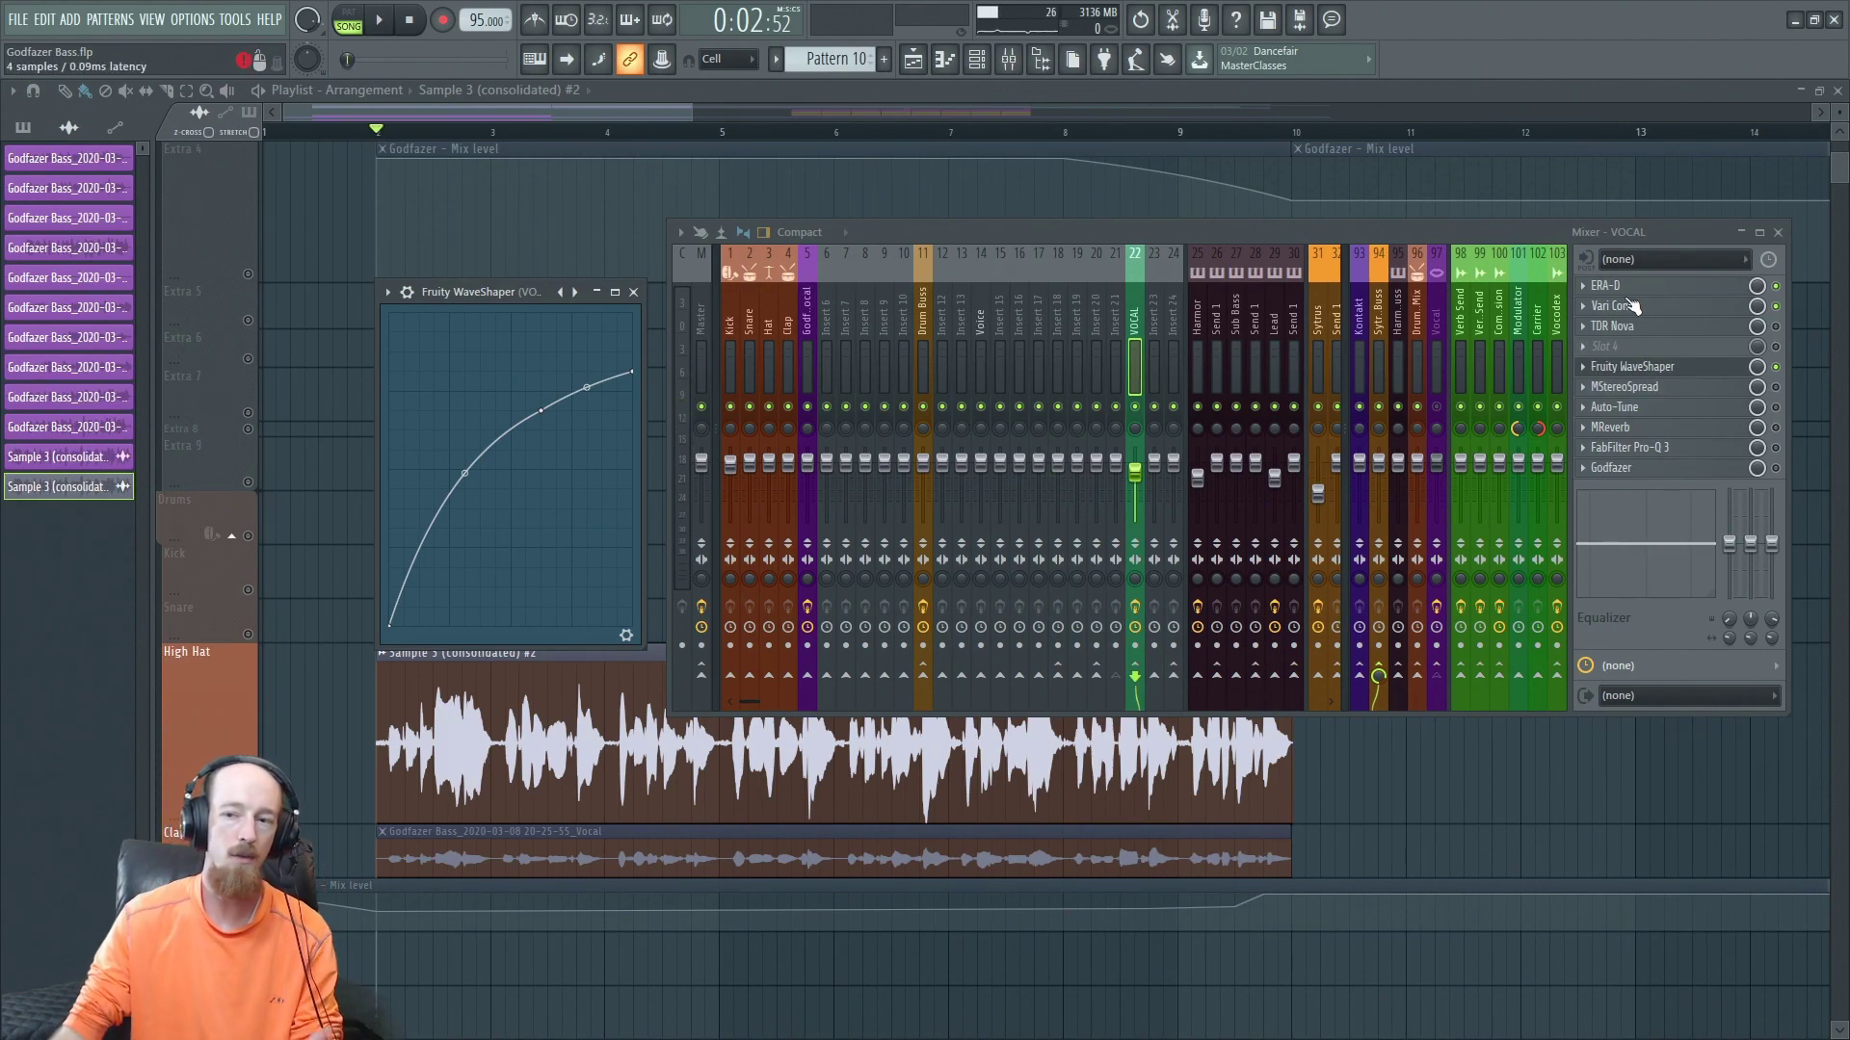
left_click(1686, 369)
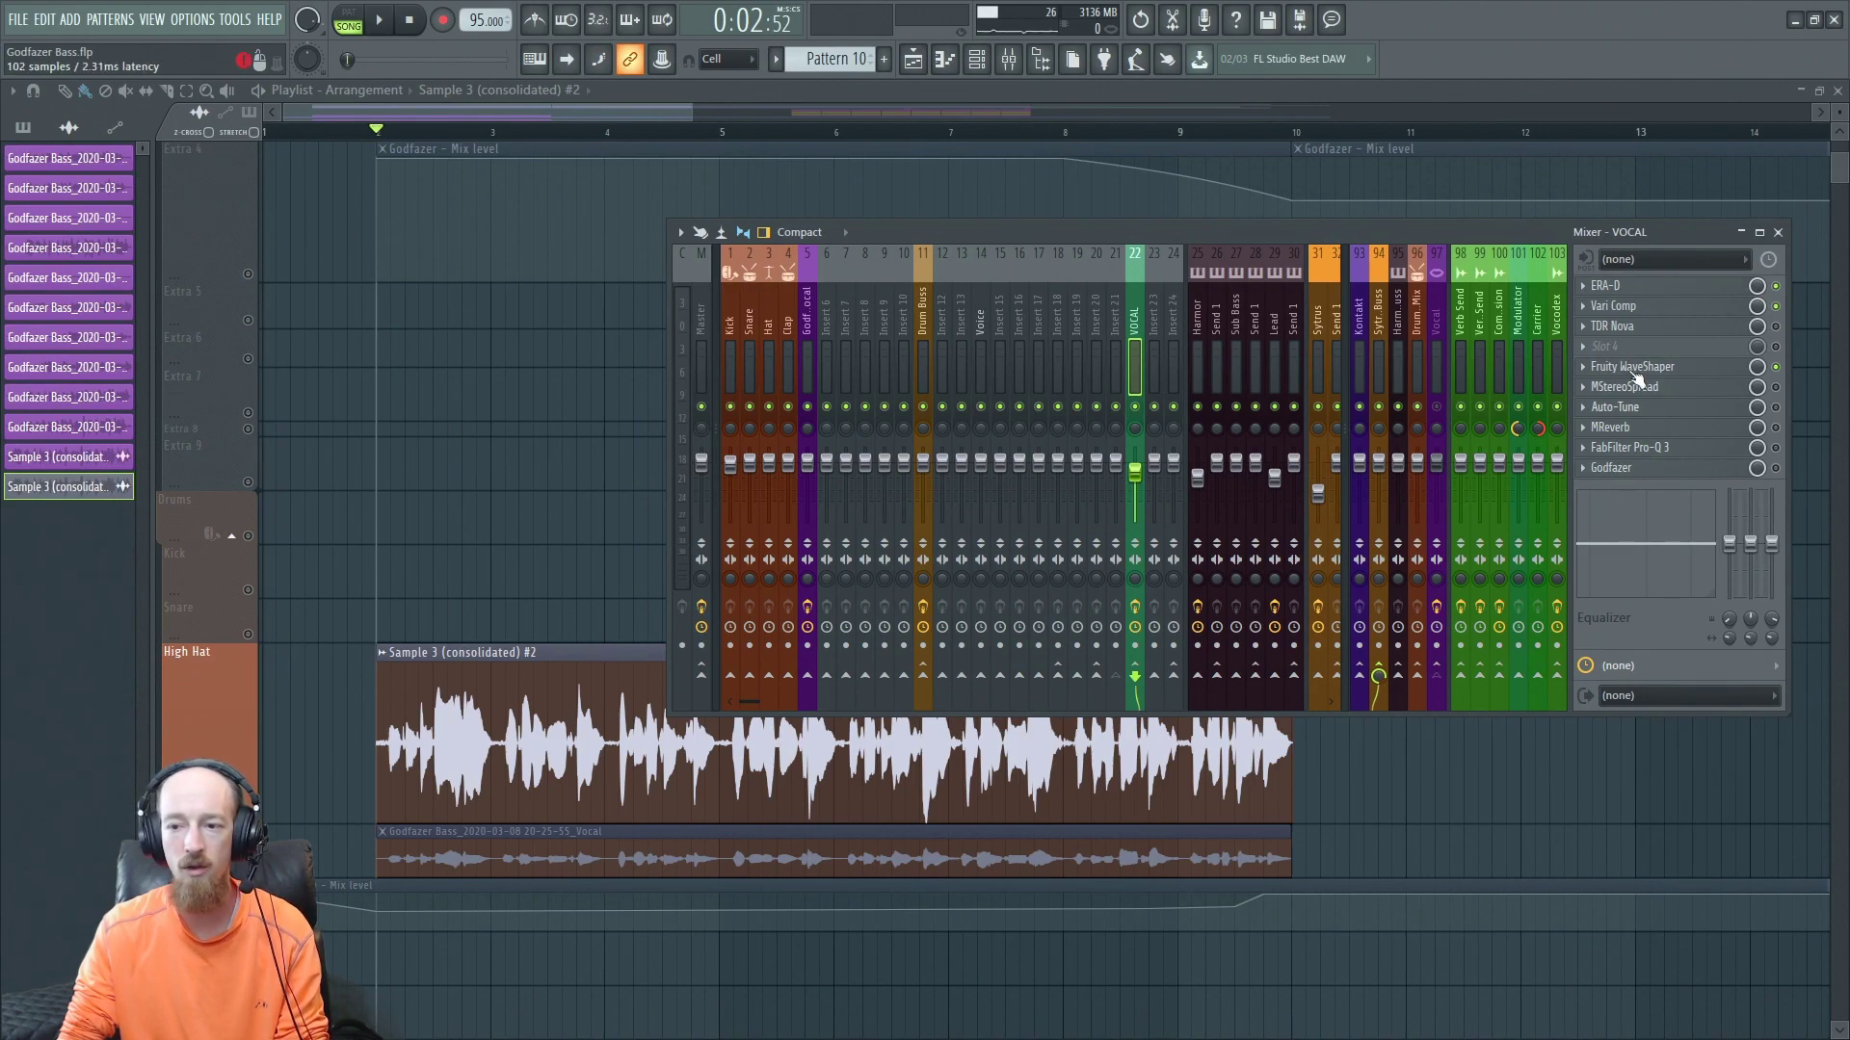
Enable MStereoSpread on the VOCAL insert, review its spectral generator settings and search the plugin picker for "stereo" effects.
left_click(1703, 389)
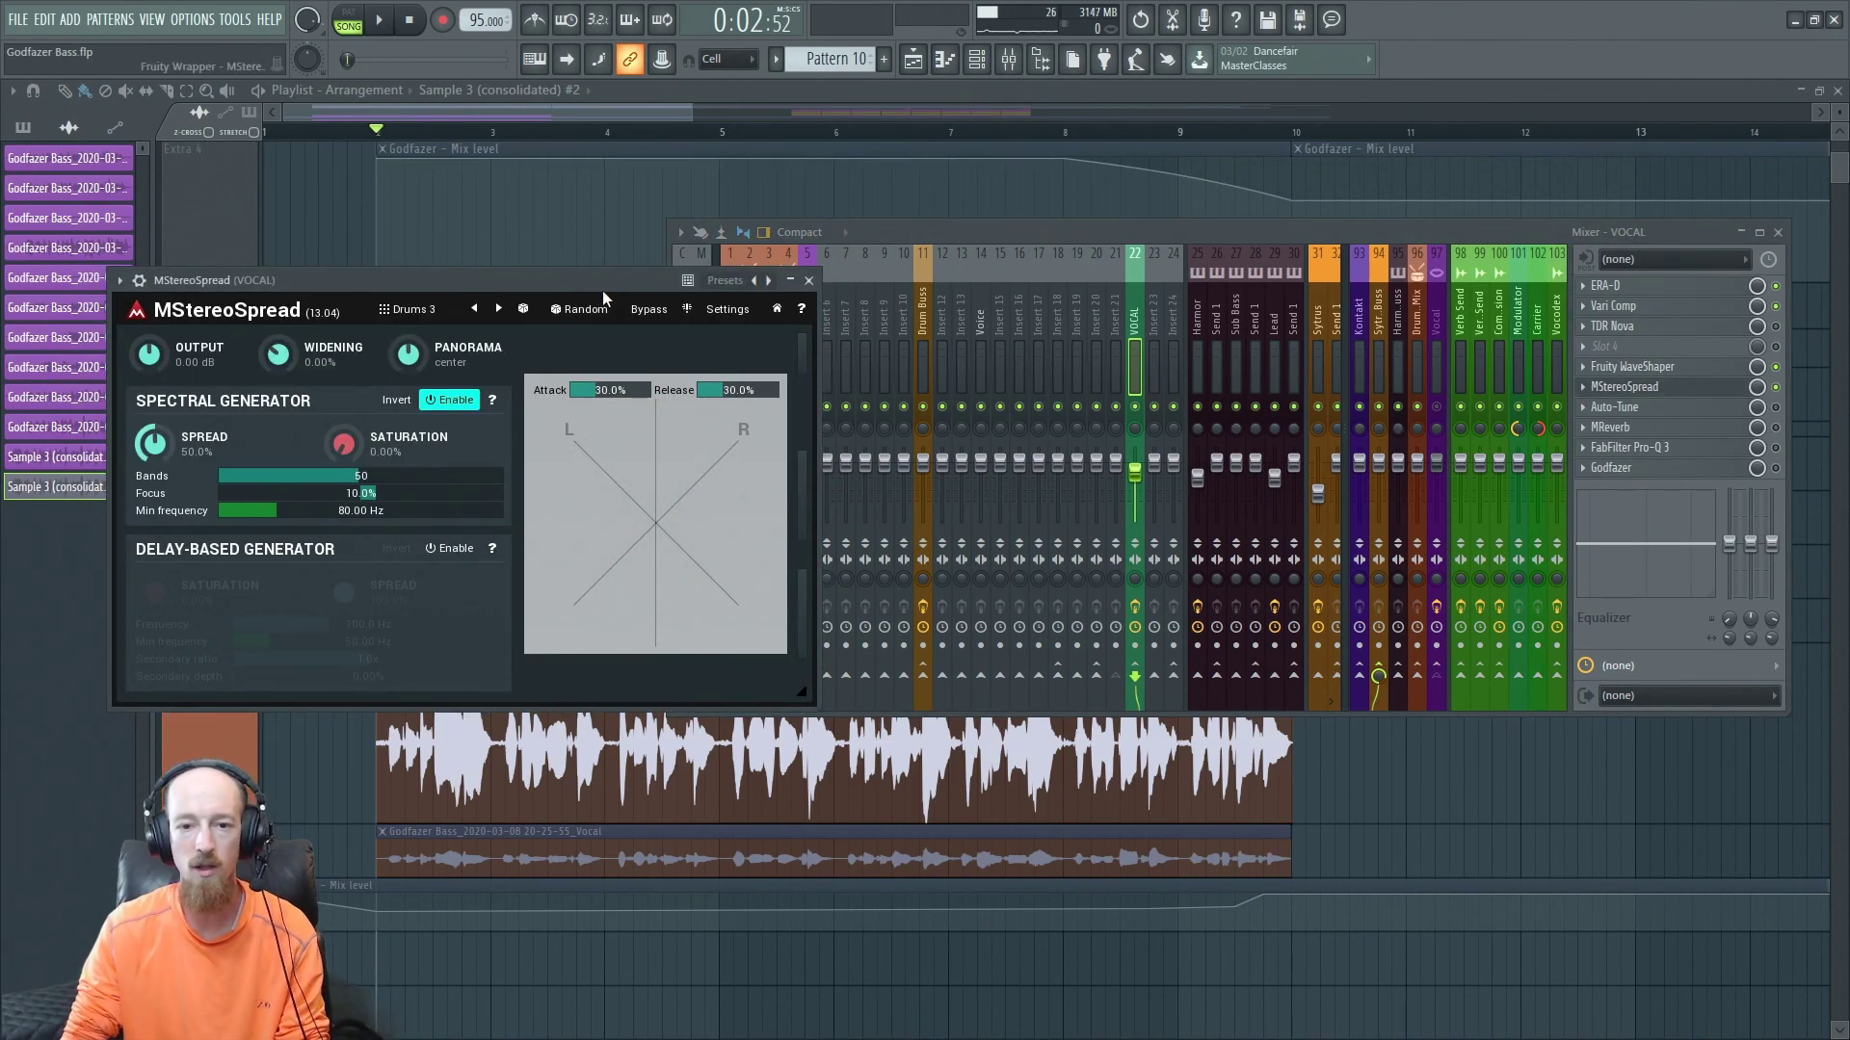
left_click_drag(603, 288, 630, 269)
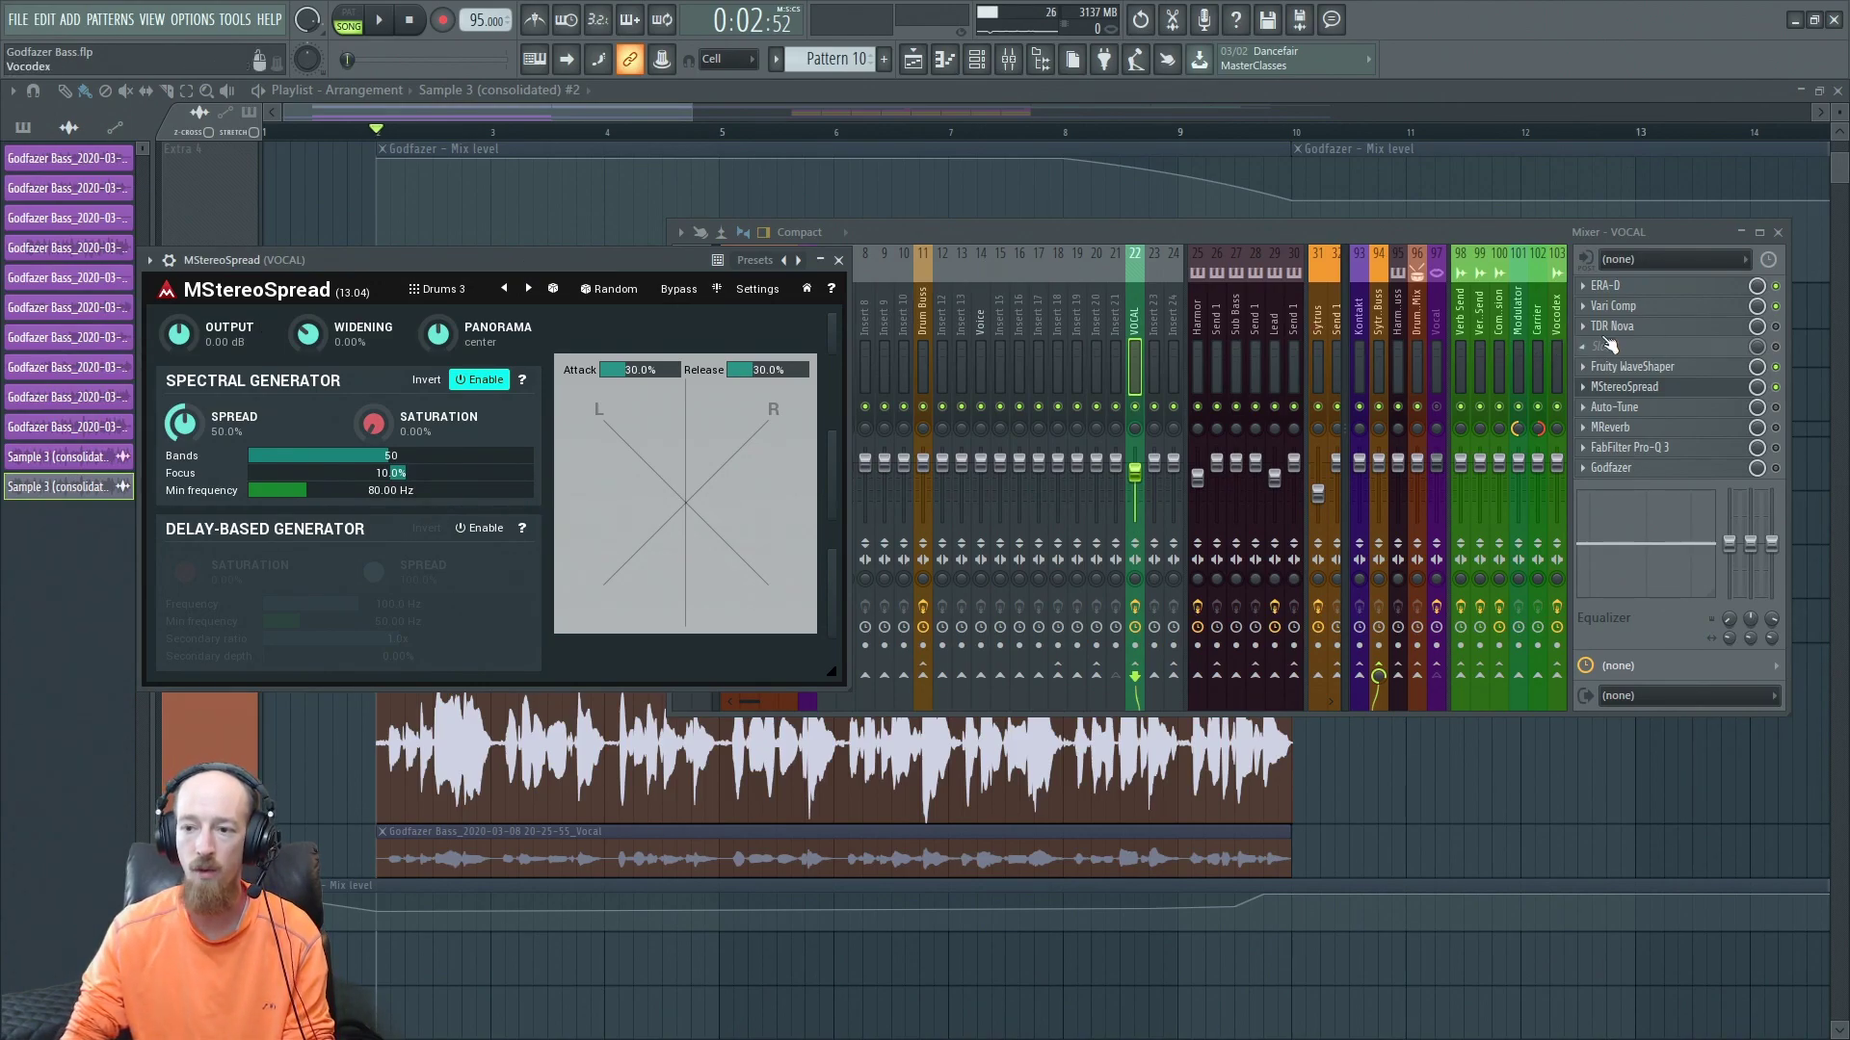
key("F8")
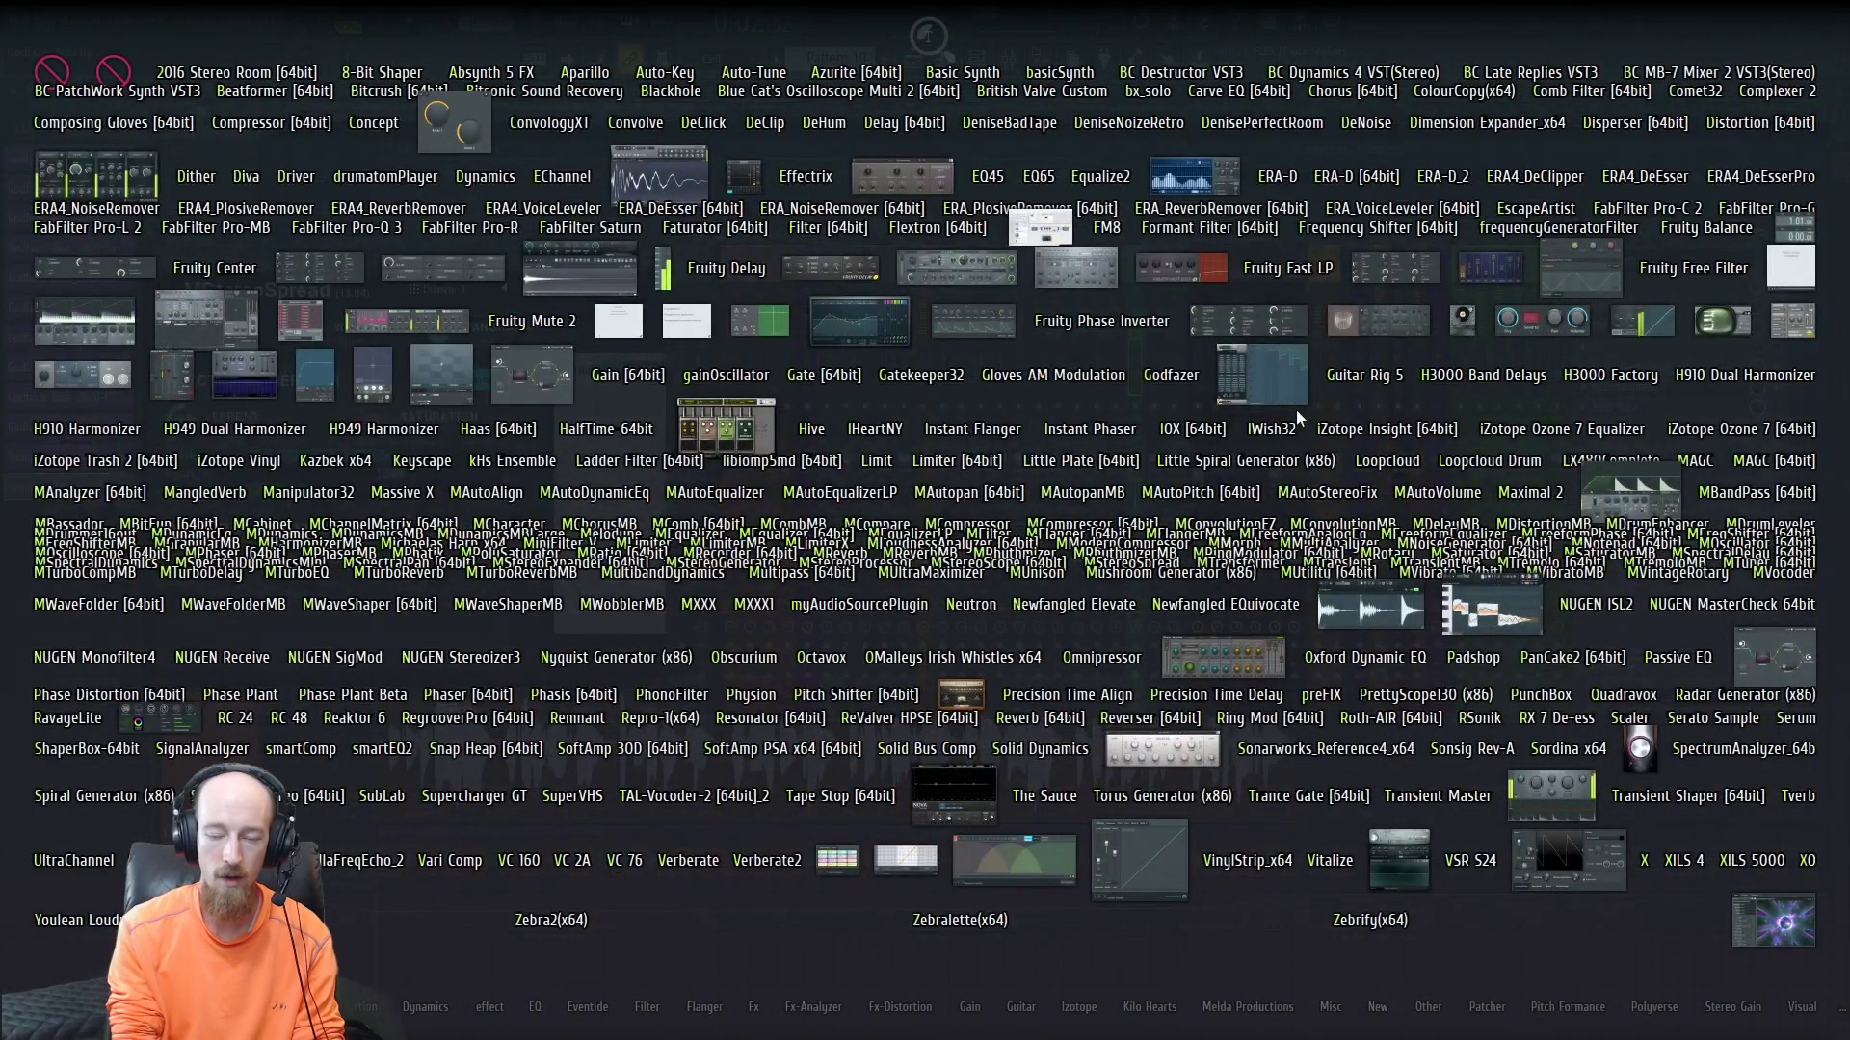
type("stereo")
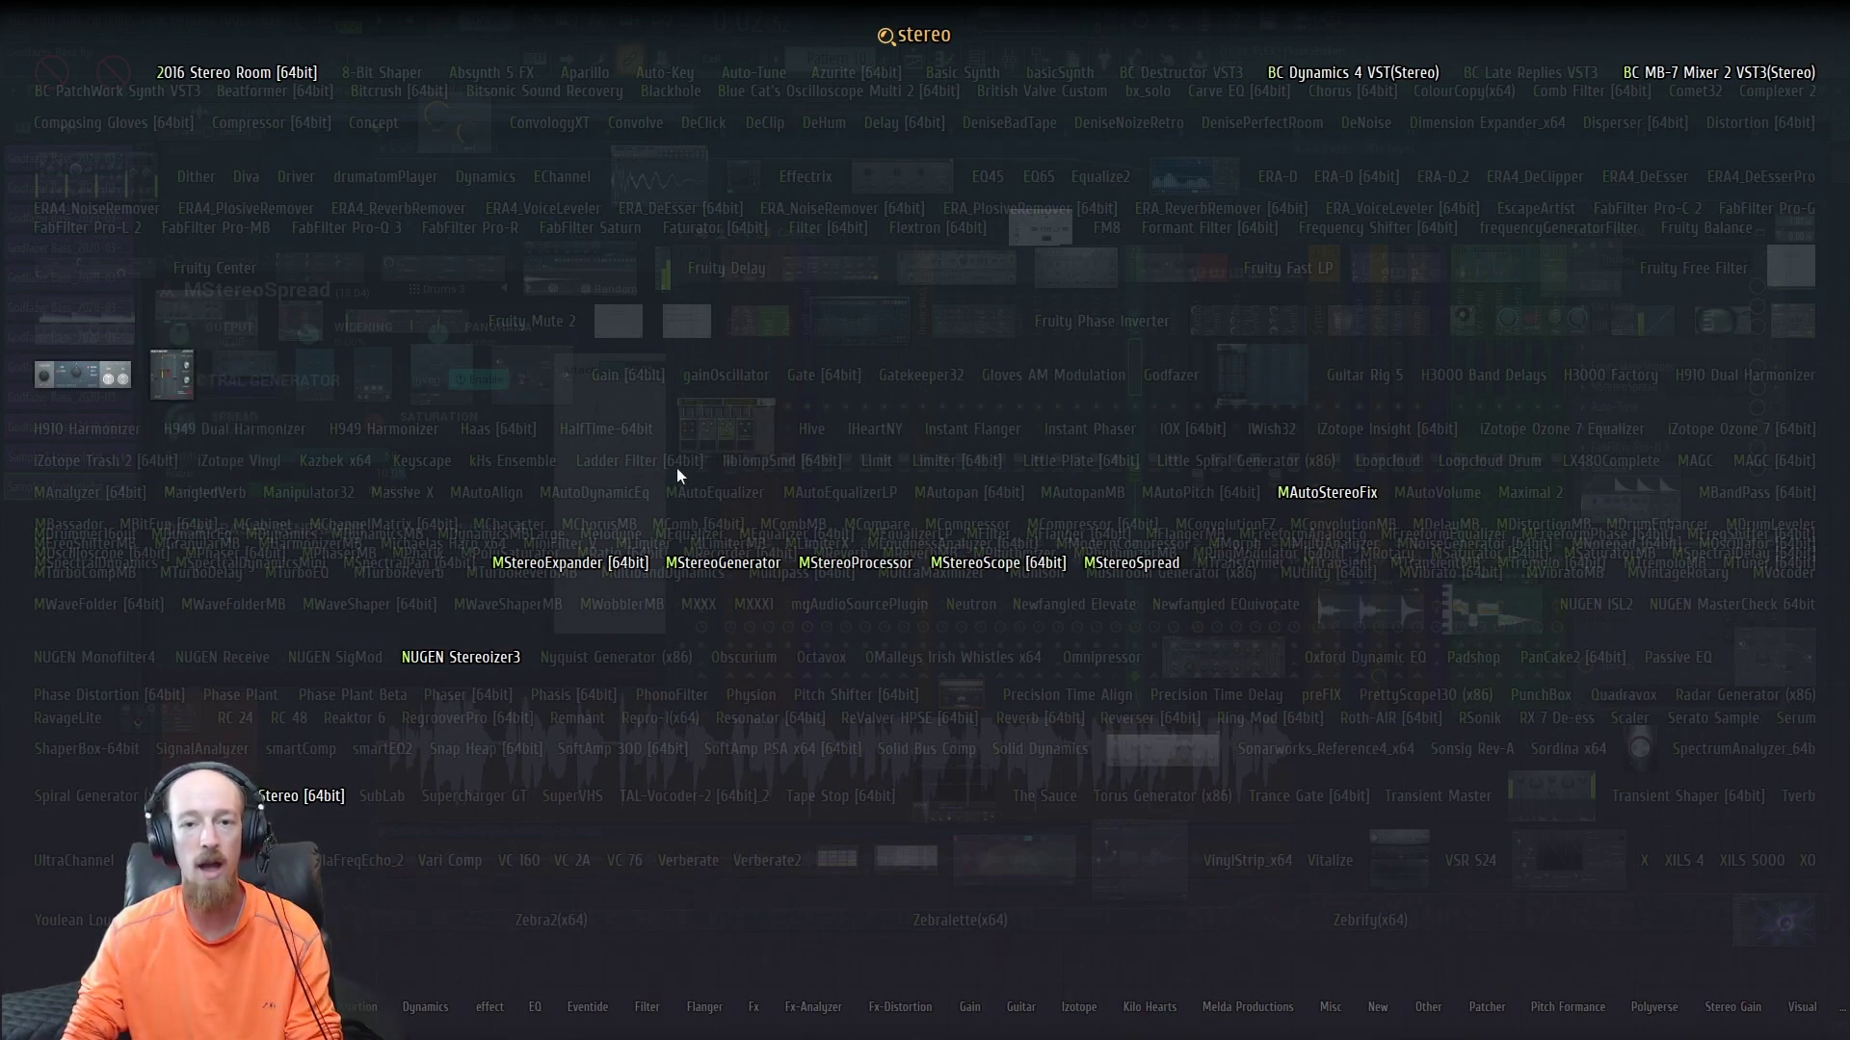
key("Escape")
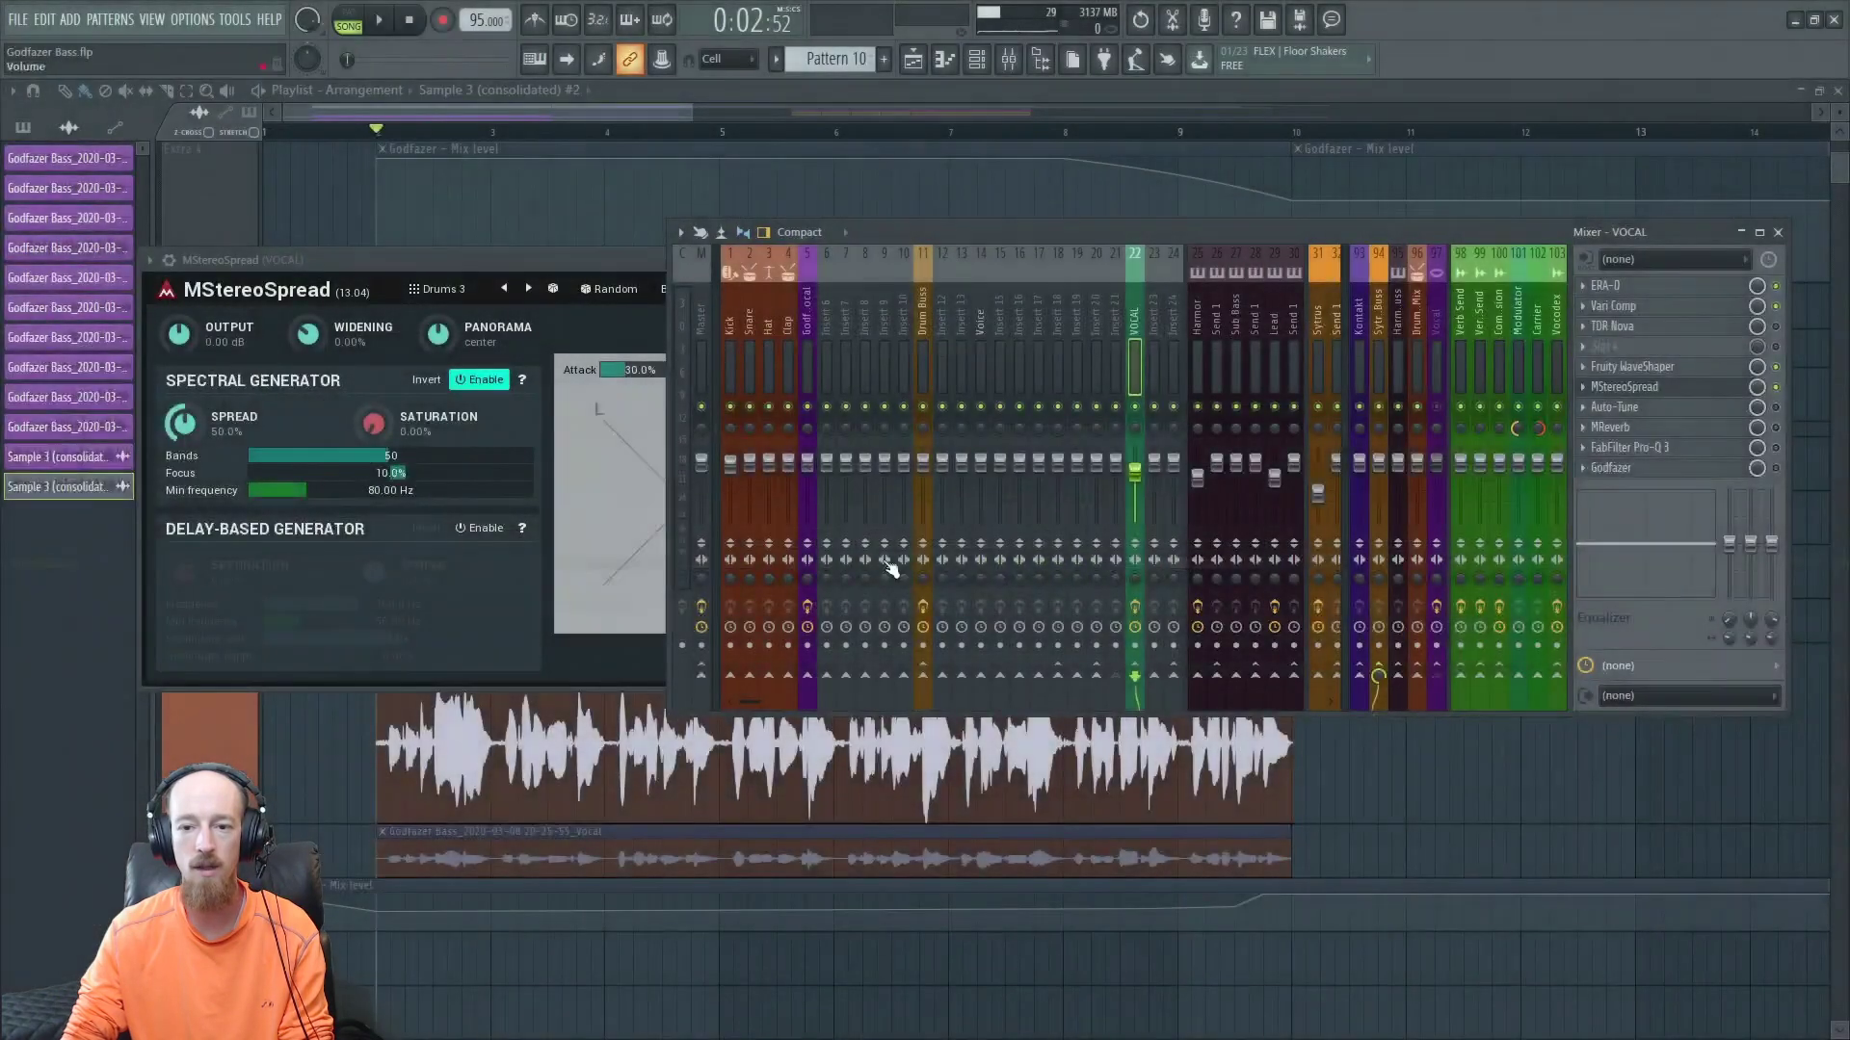
left_click(1717, 391)
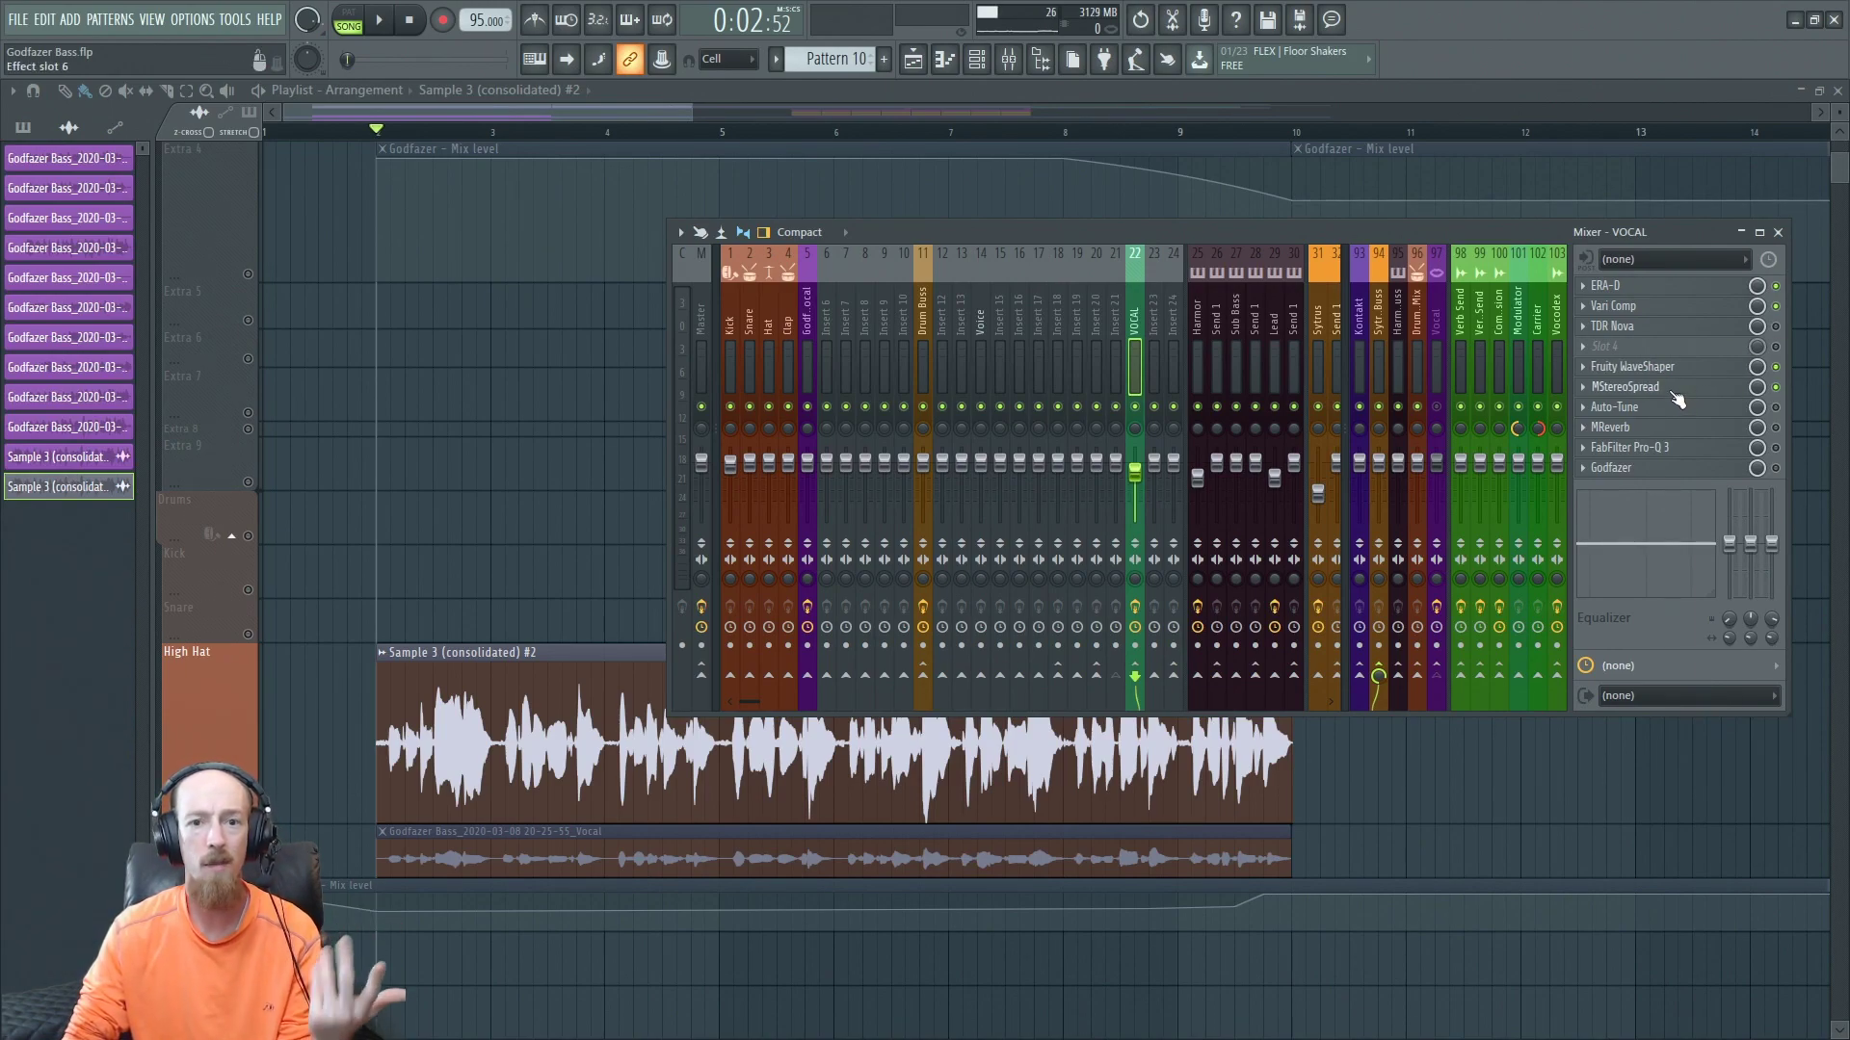
Play the vocal with MStereoSpread bypassed and again with it enabled to compare the stereo width, watching its stereo meter.
left_click(1680, 386)
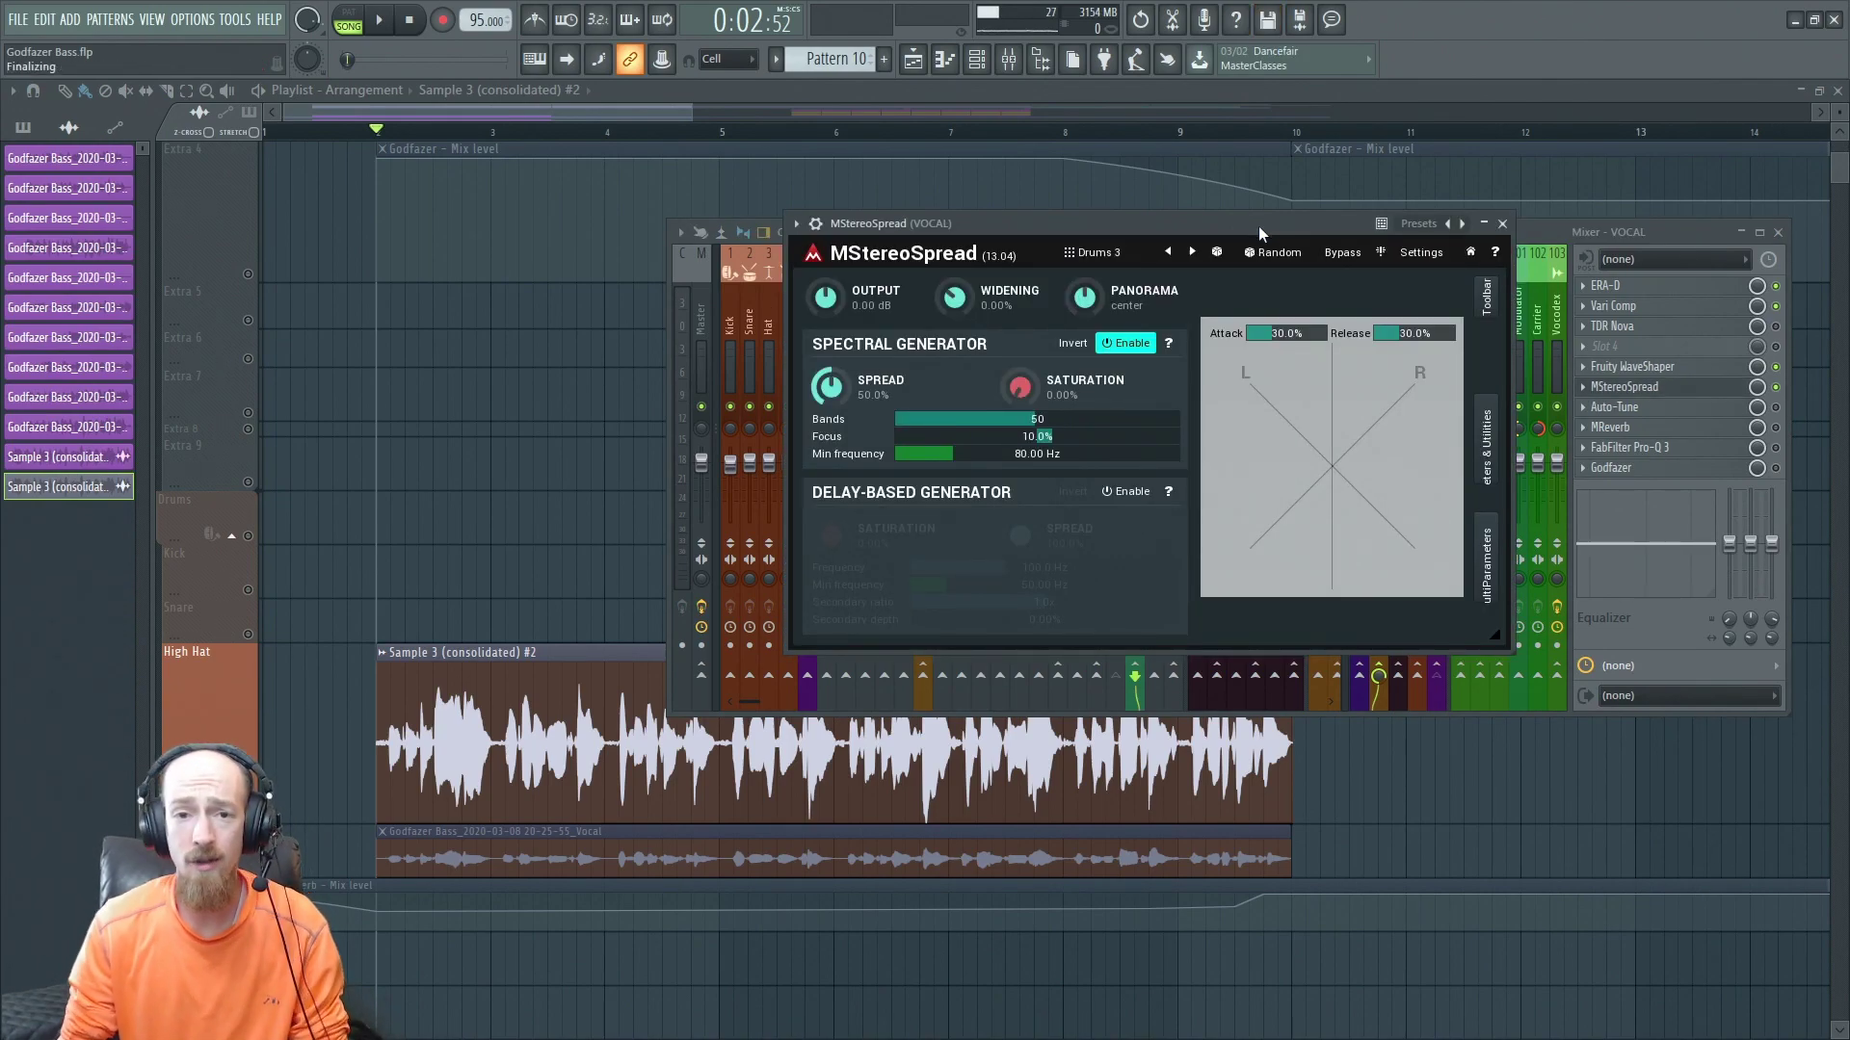
left_click(1679, 386)
key("space")
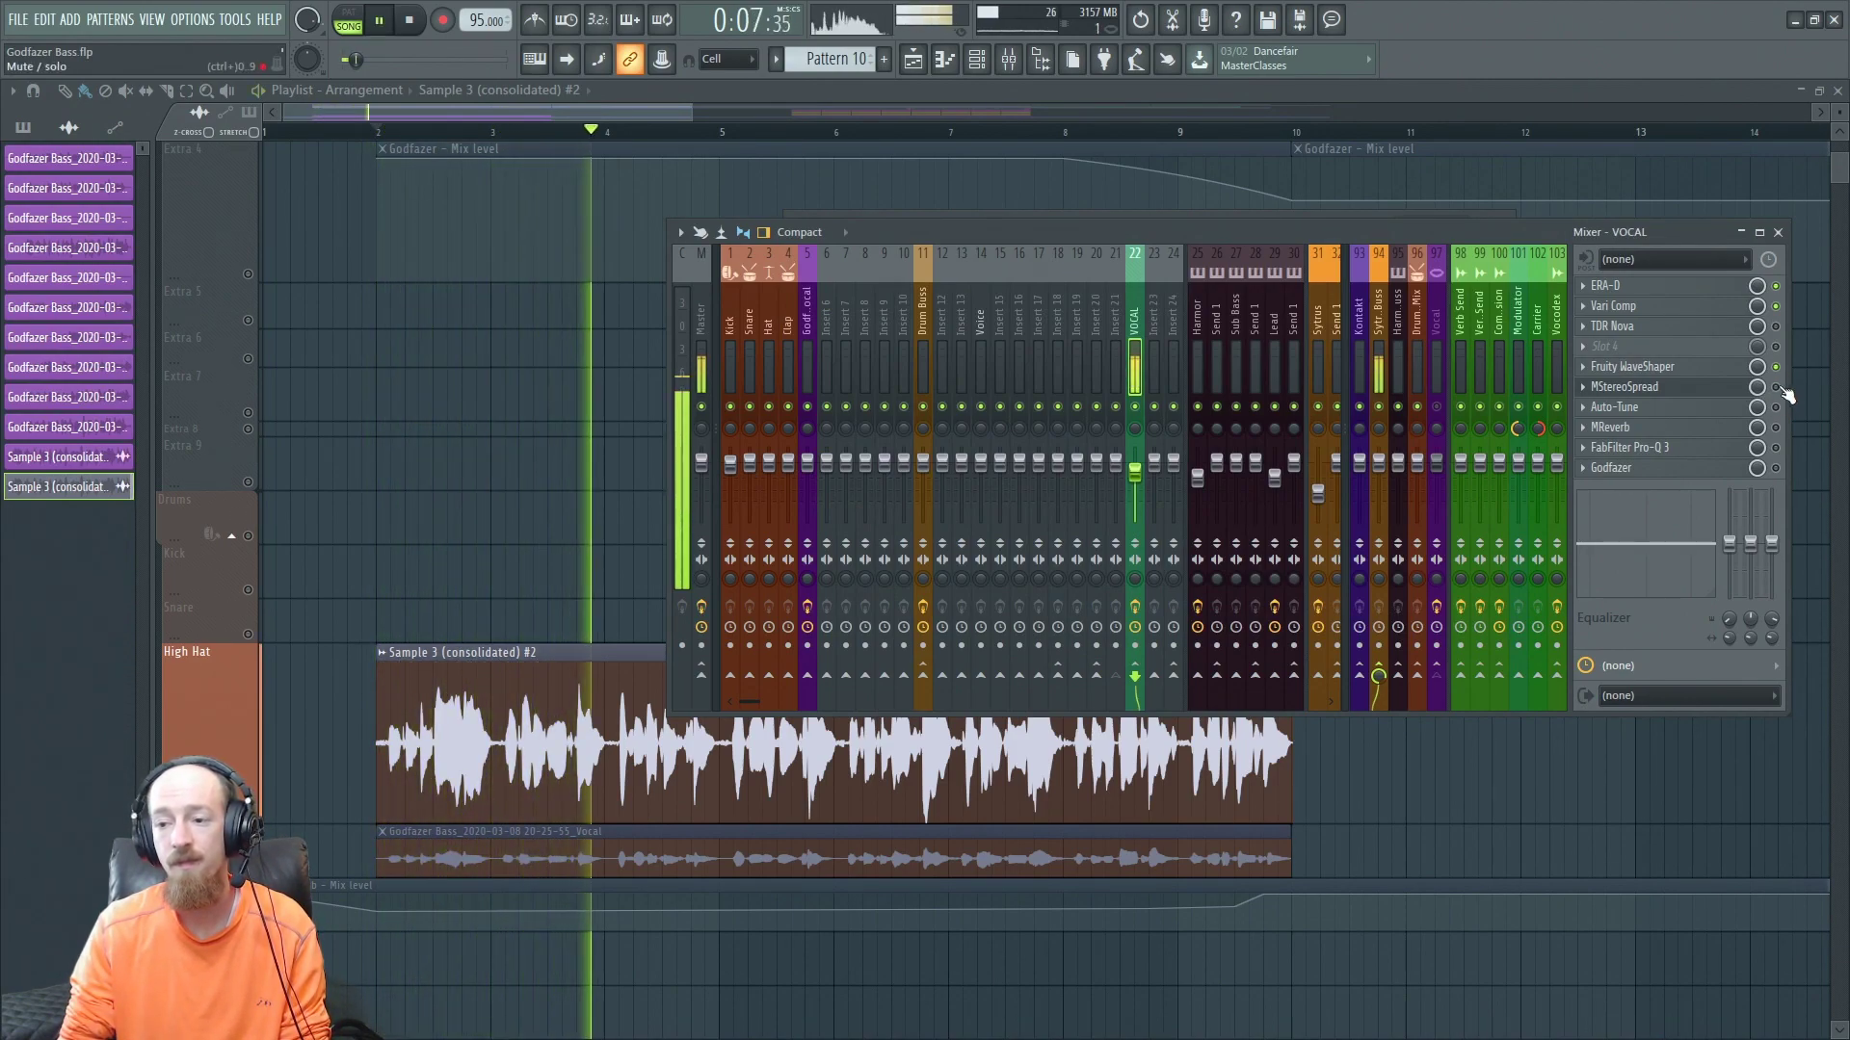
key("space")
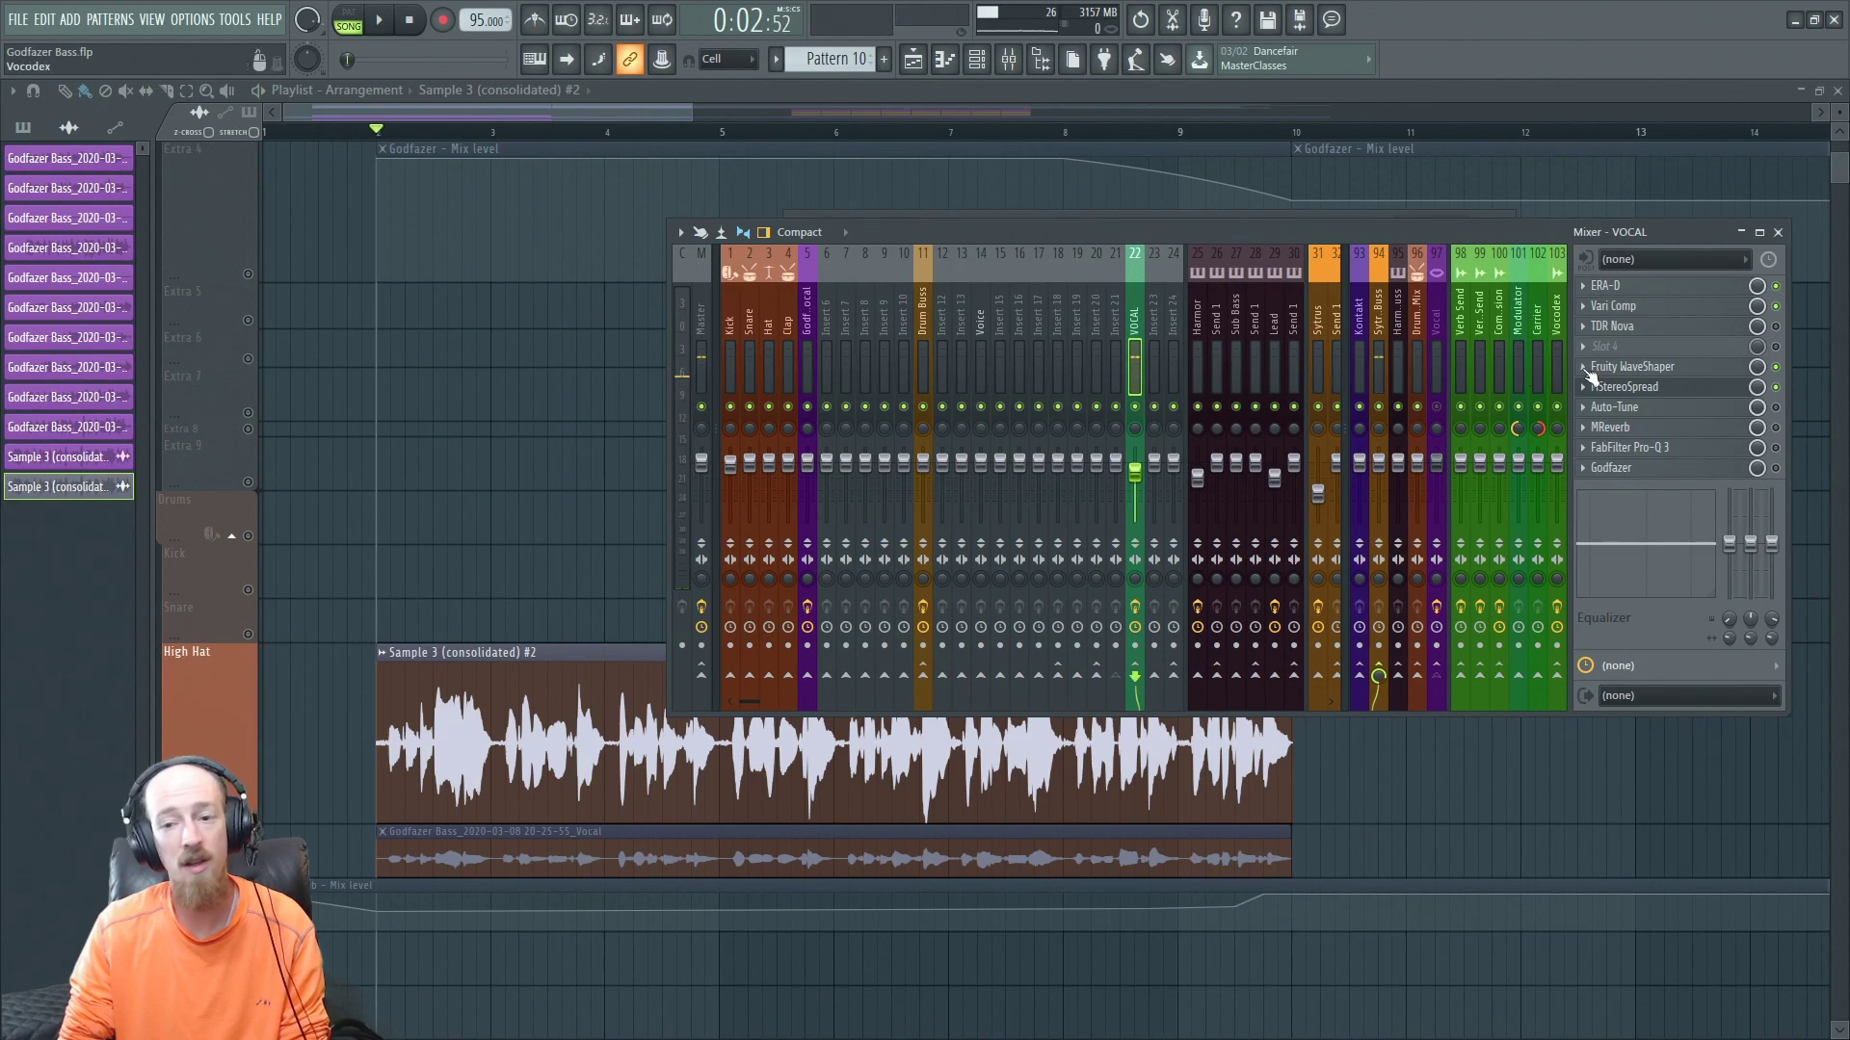
left_click(1628, 386)
key("space")
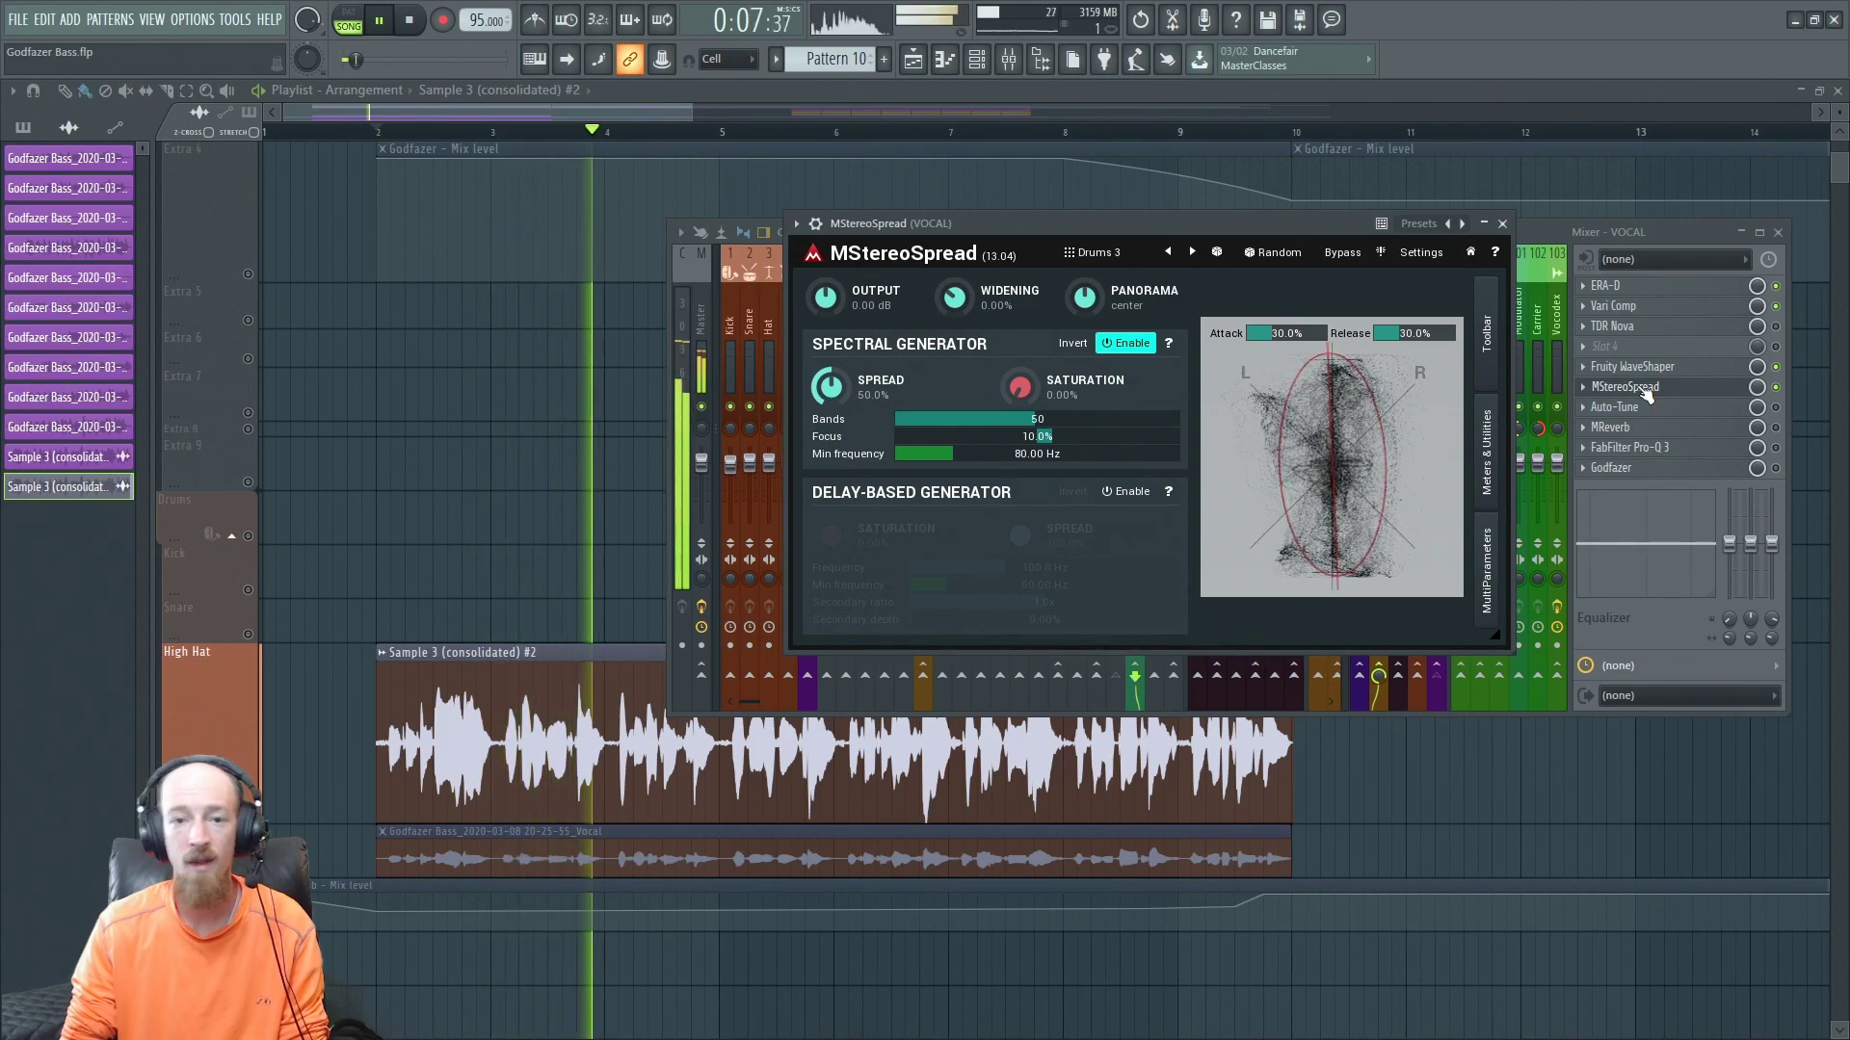
key("space")
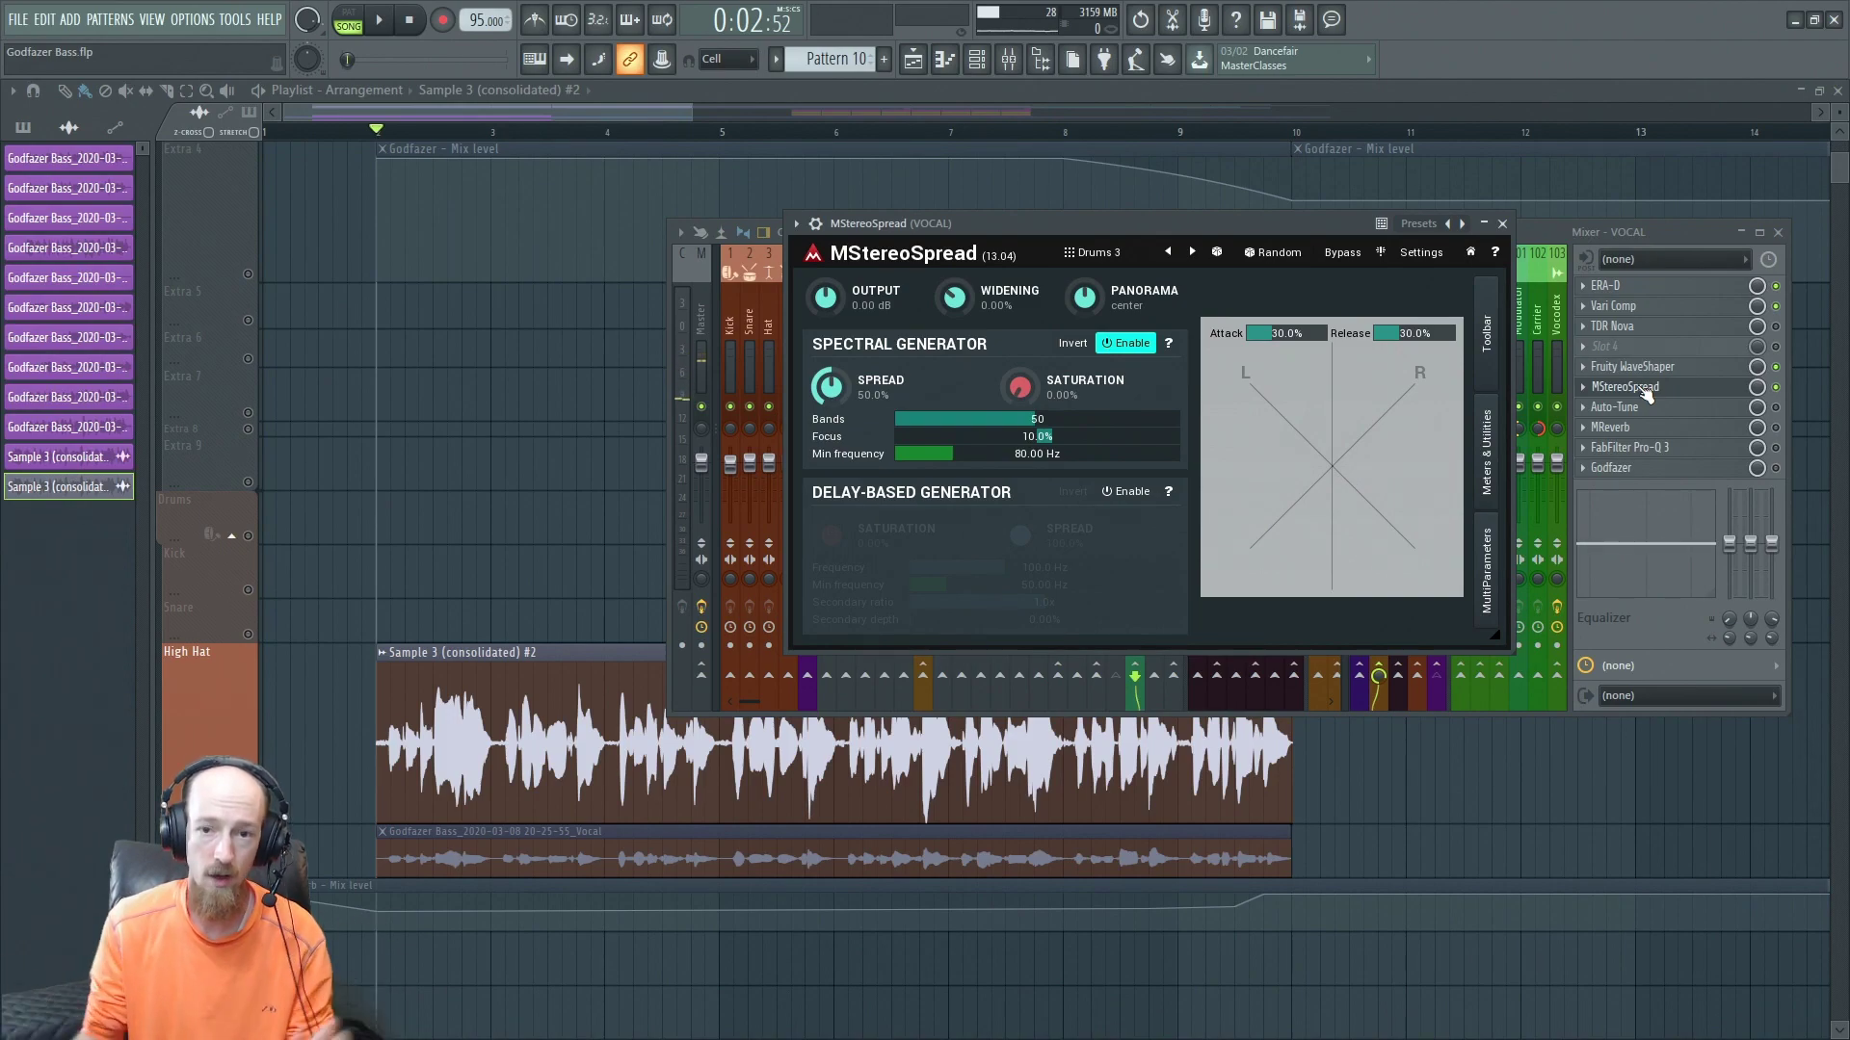
left_click(1644, 388)
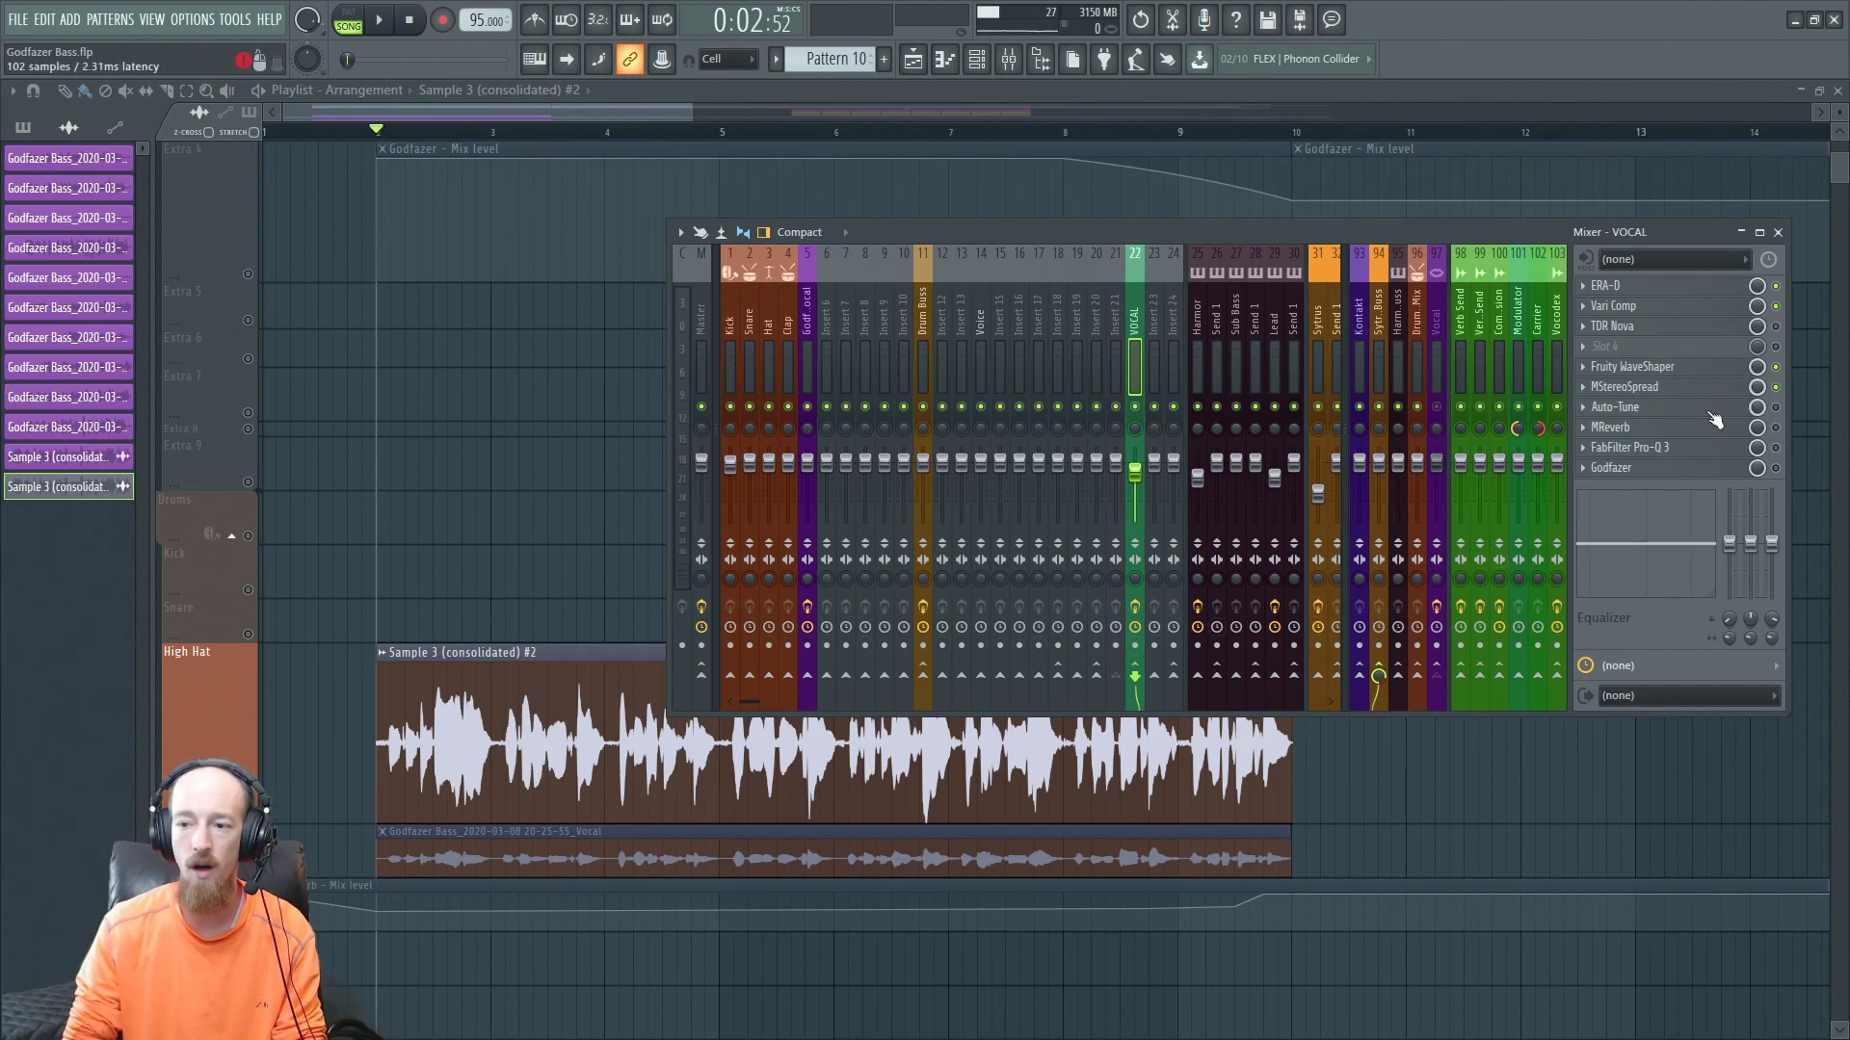
Enable Auto-Tune after MStereoSpread on the VOCAL insert and set its scale to Minor.
left_click(1666, 408)
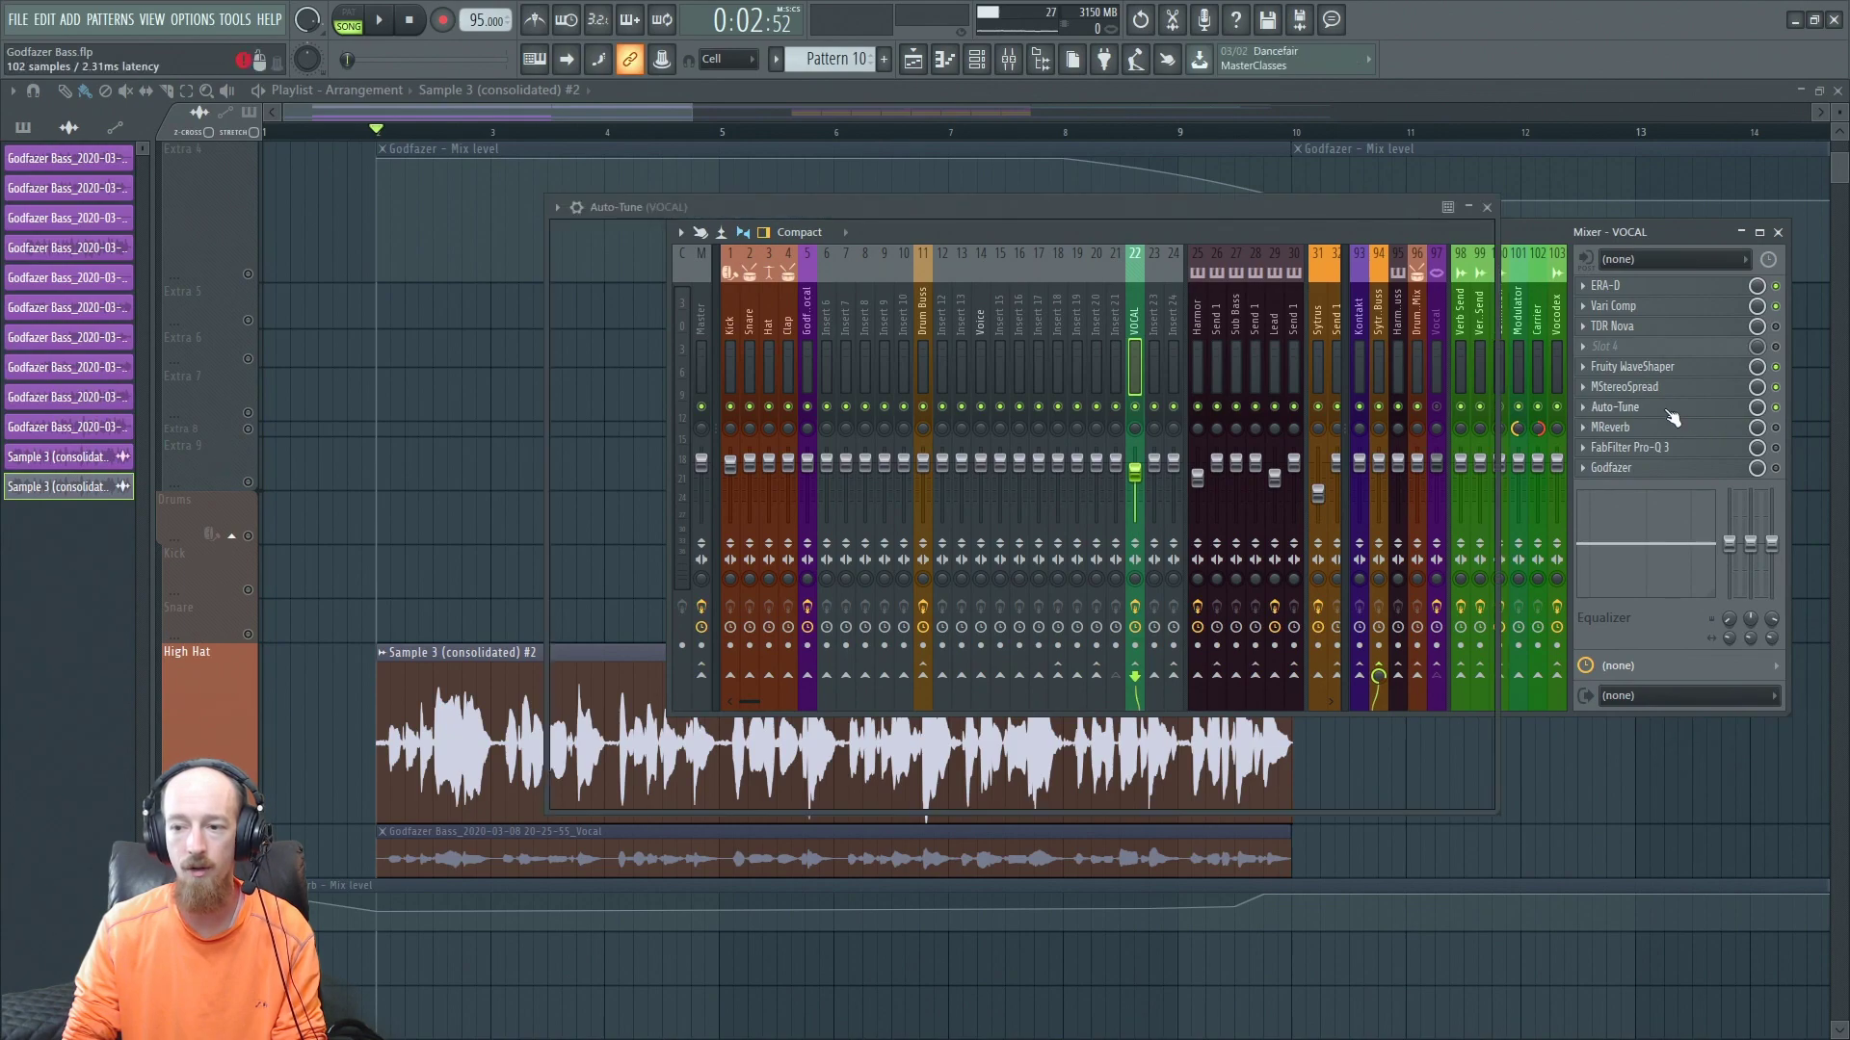
left_click_drag(969, 206, 900, 214)
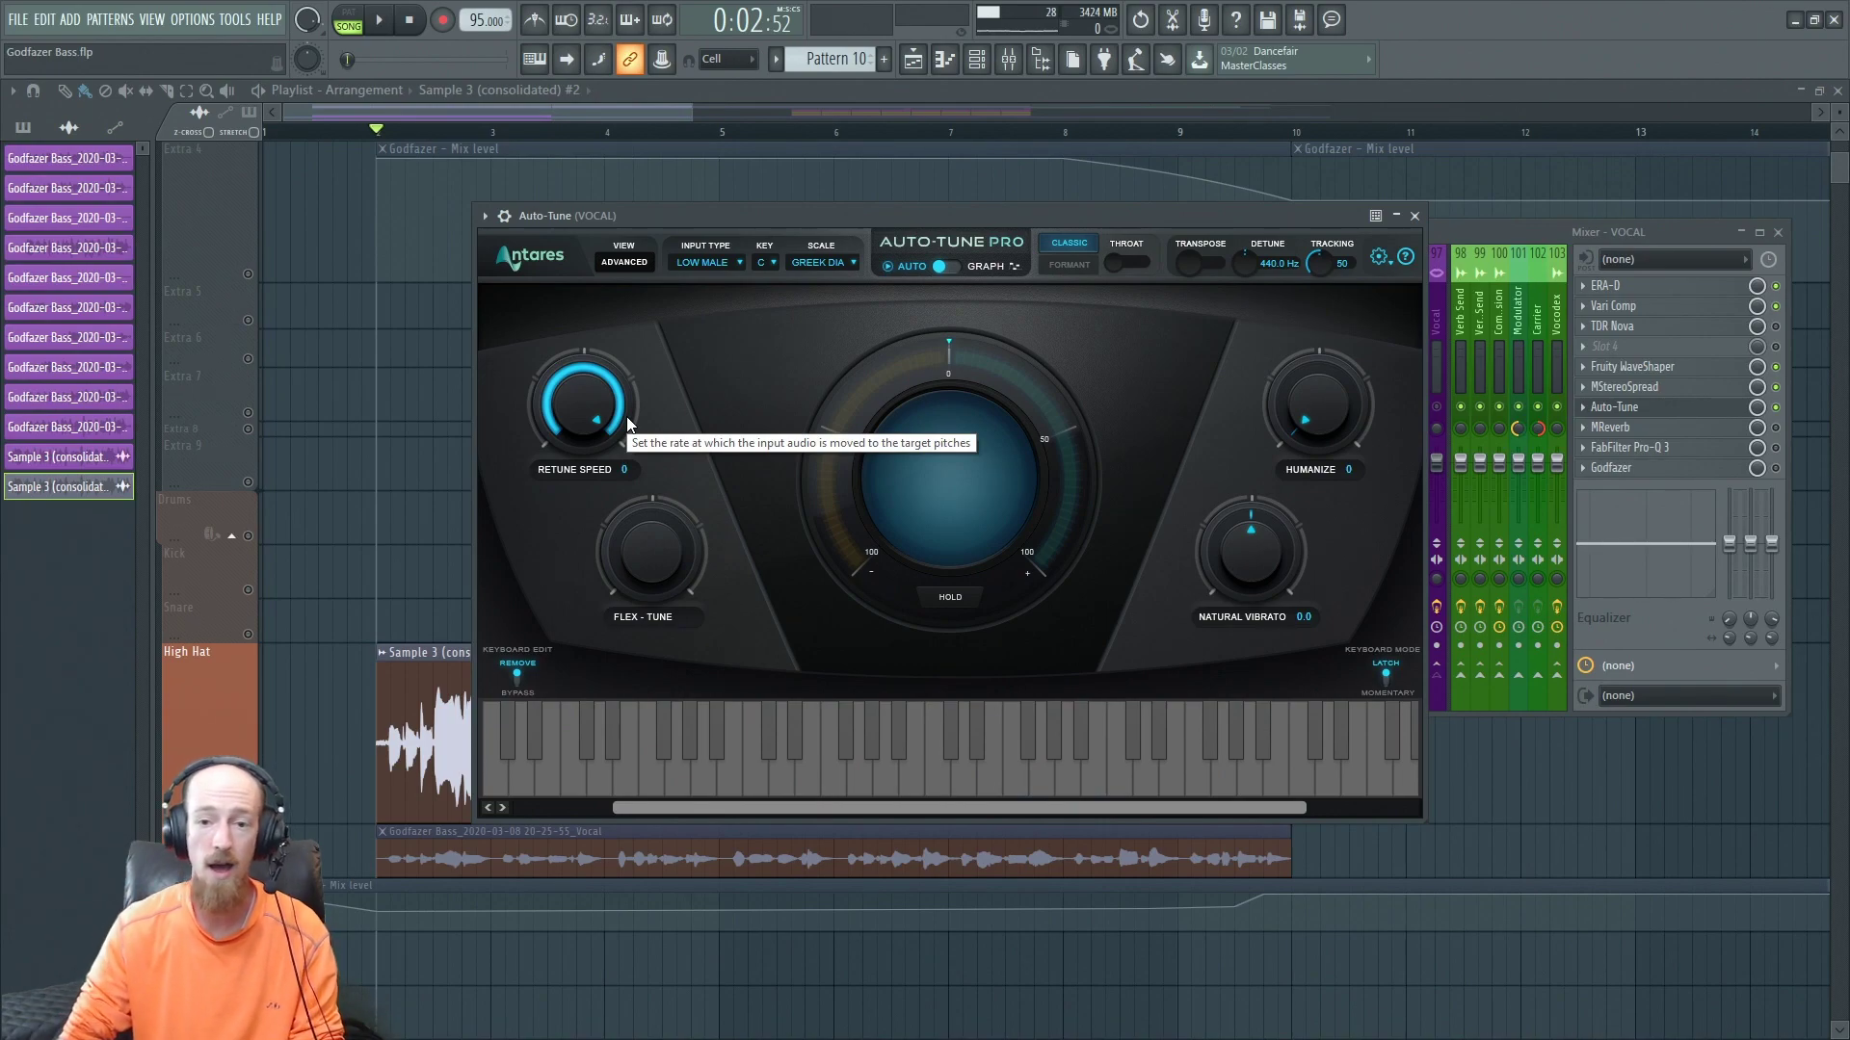
left_click(807, 260)
left_click(863, 286)
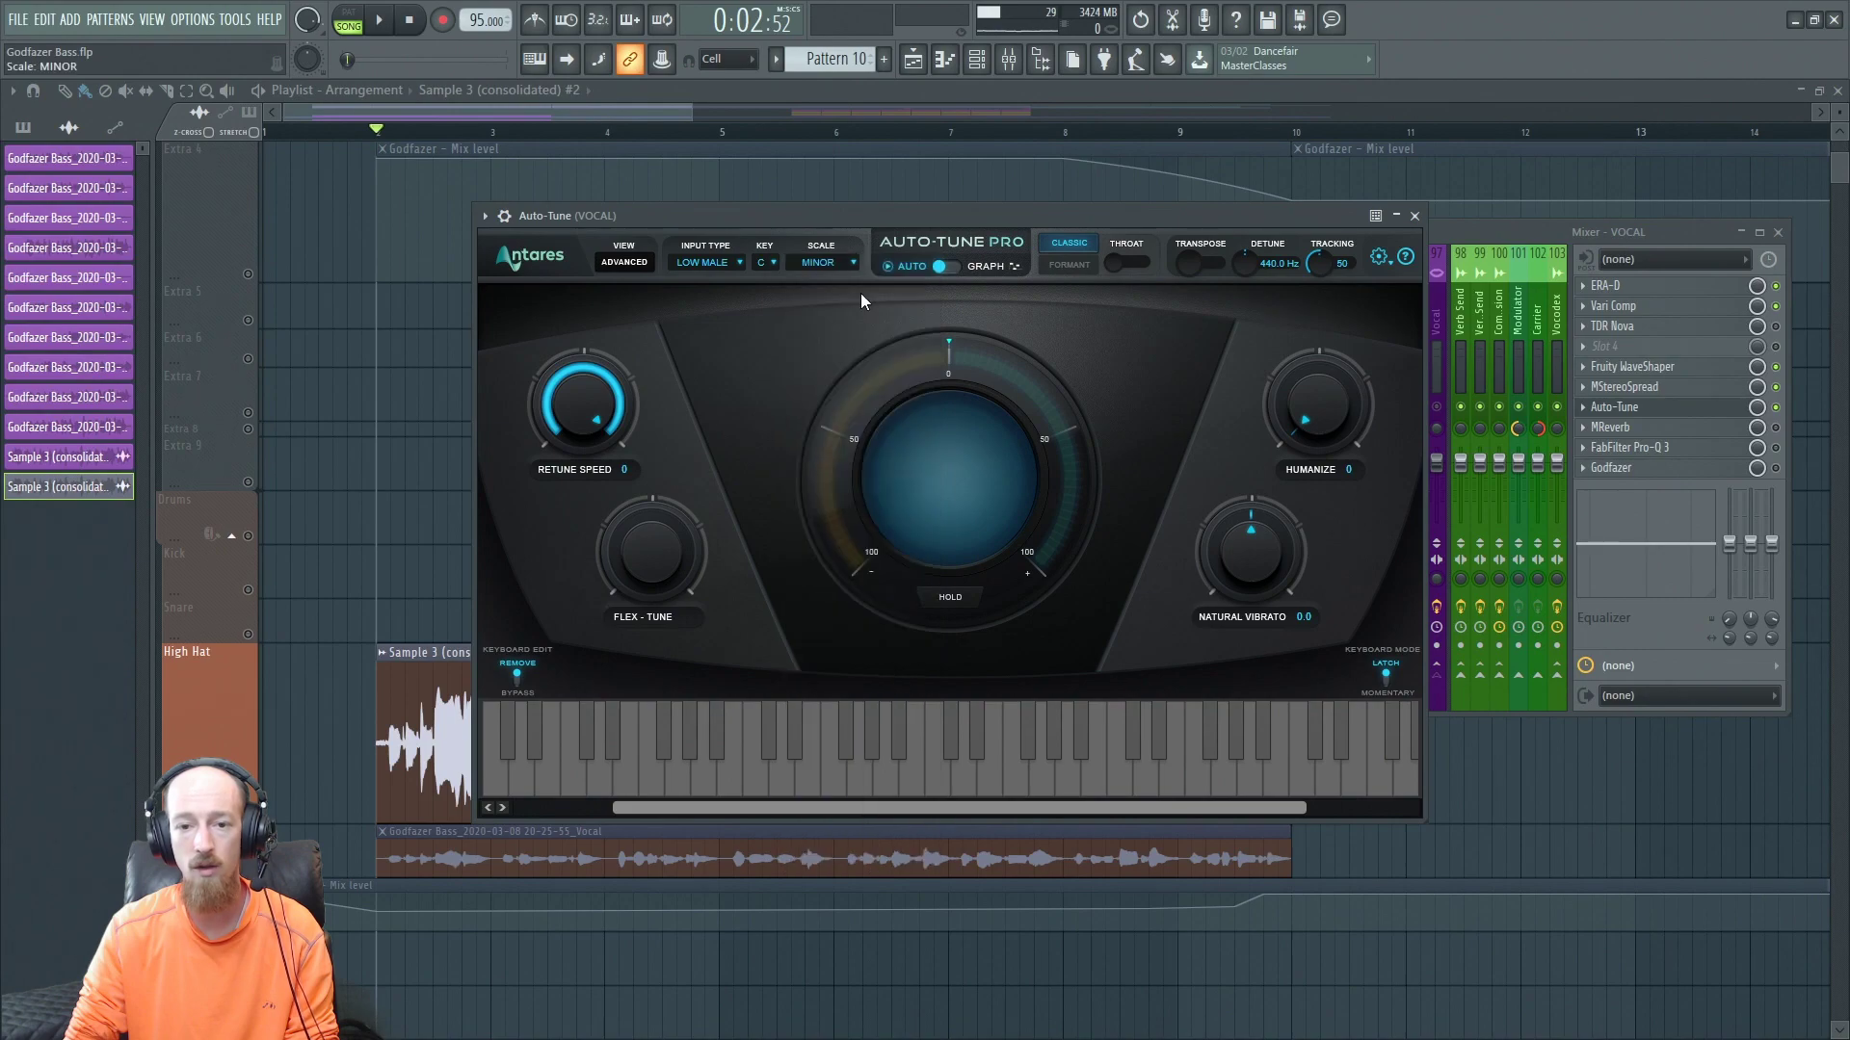
Review Auto-Tune's input type options and its Graph mode, keeping Low Male and returning to Auto mode.
left_click(730, 263)
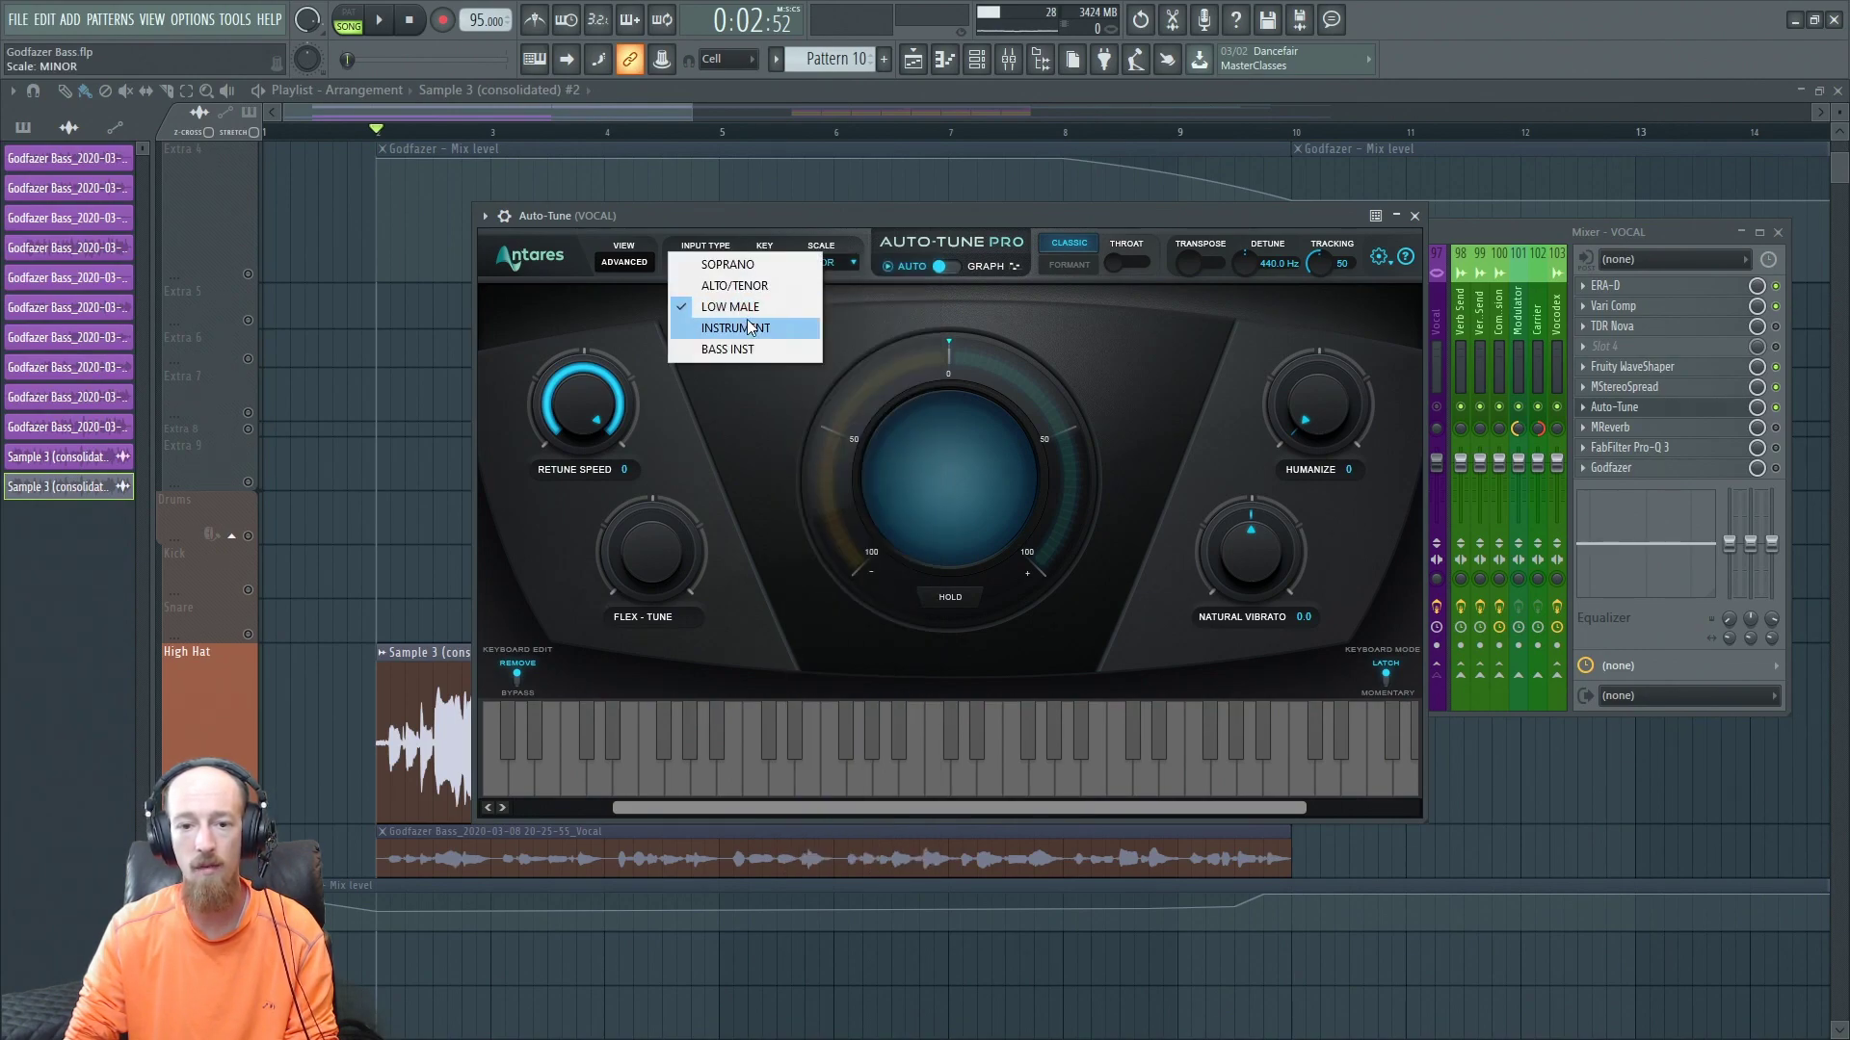
left_click(915, 316)
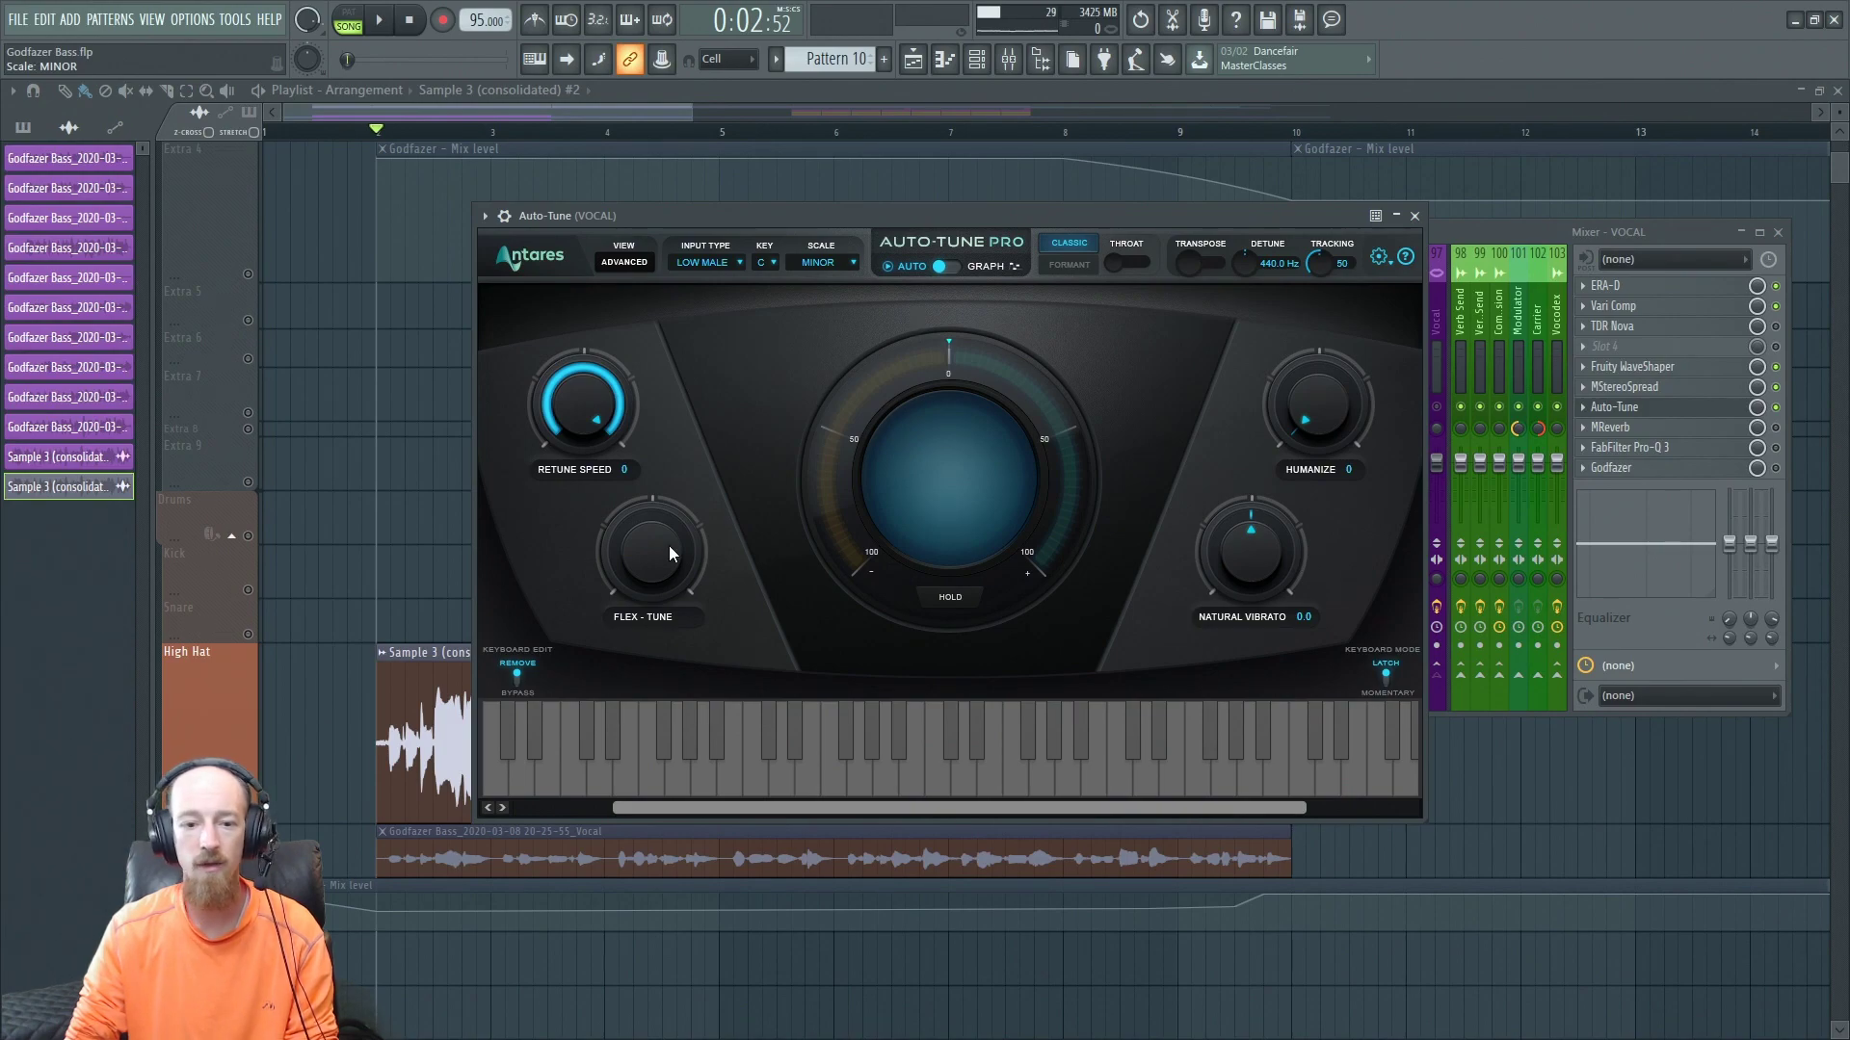
left_click(936, 267)
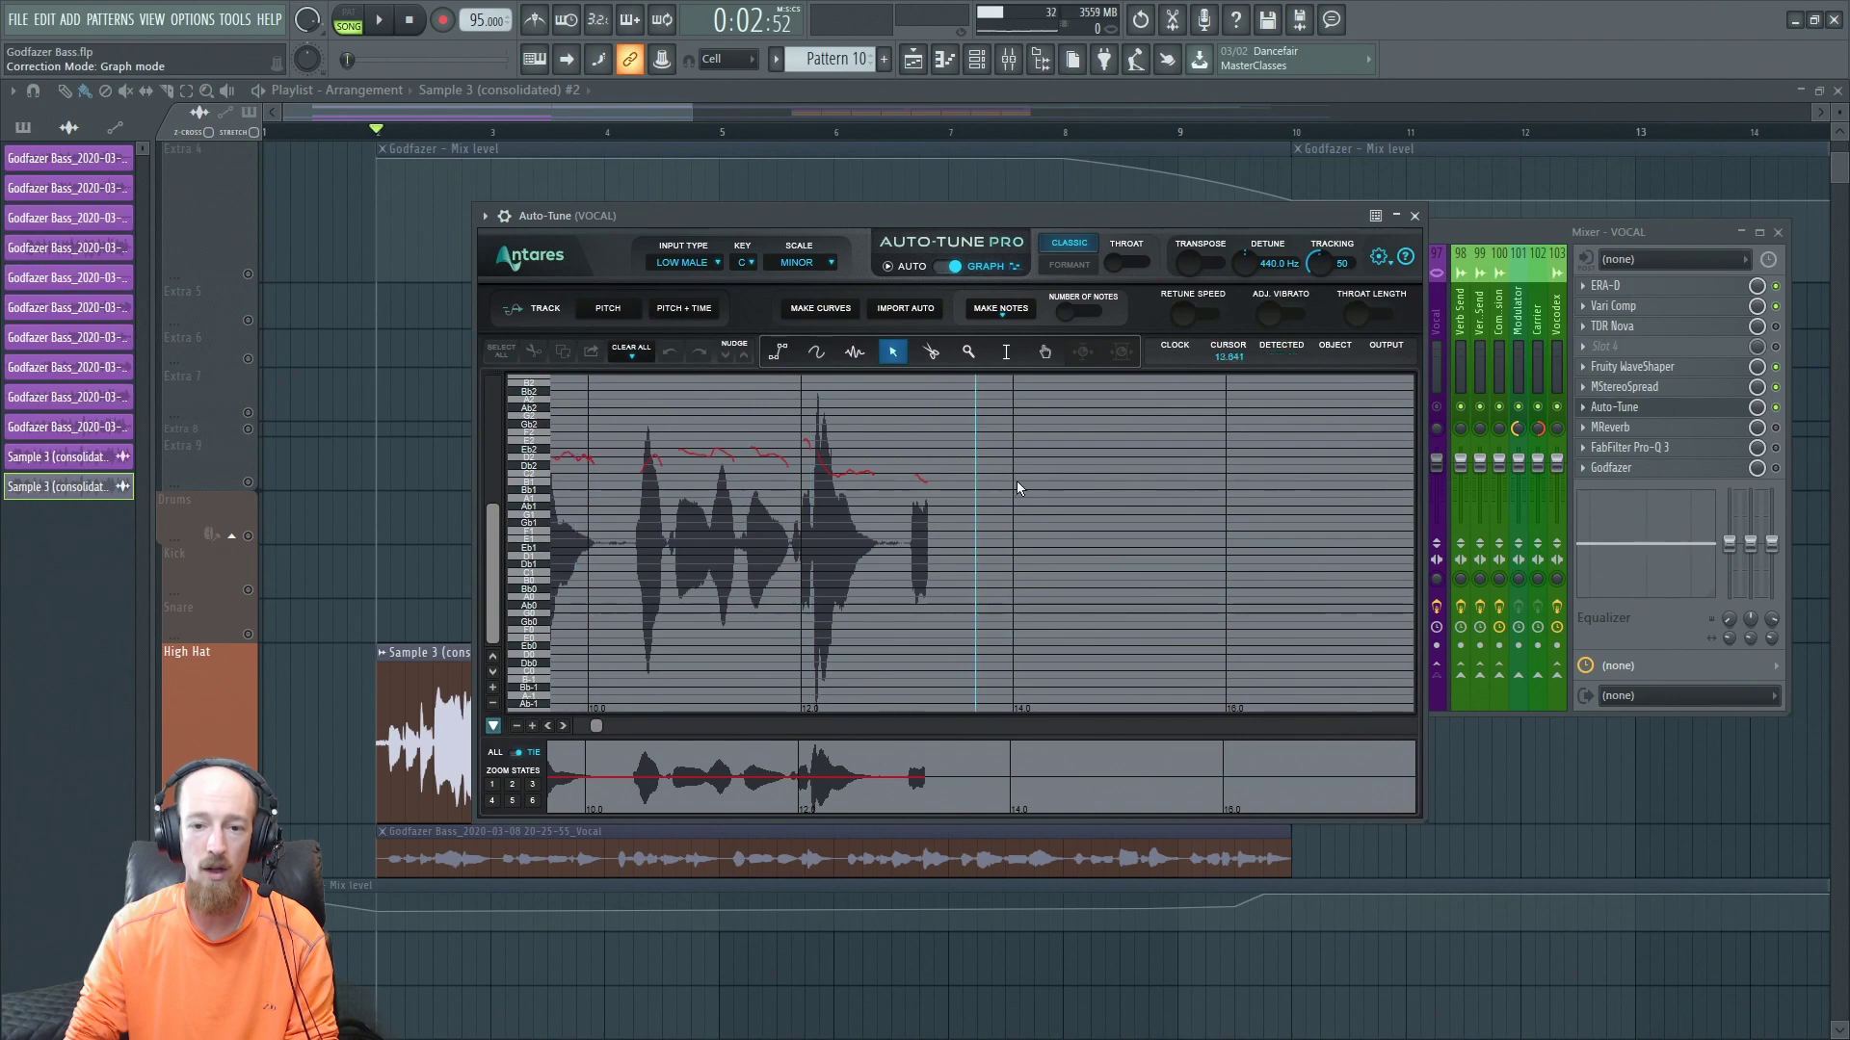
left_click(955, 268)
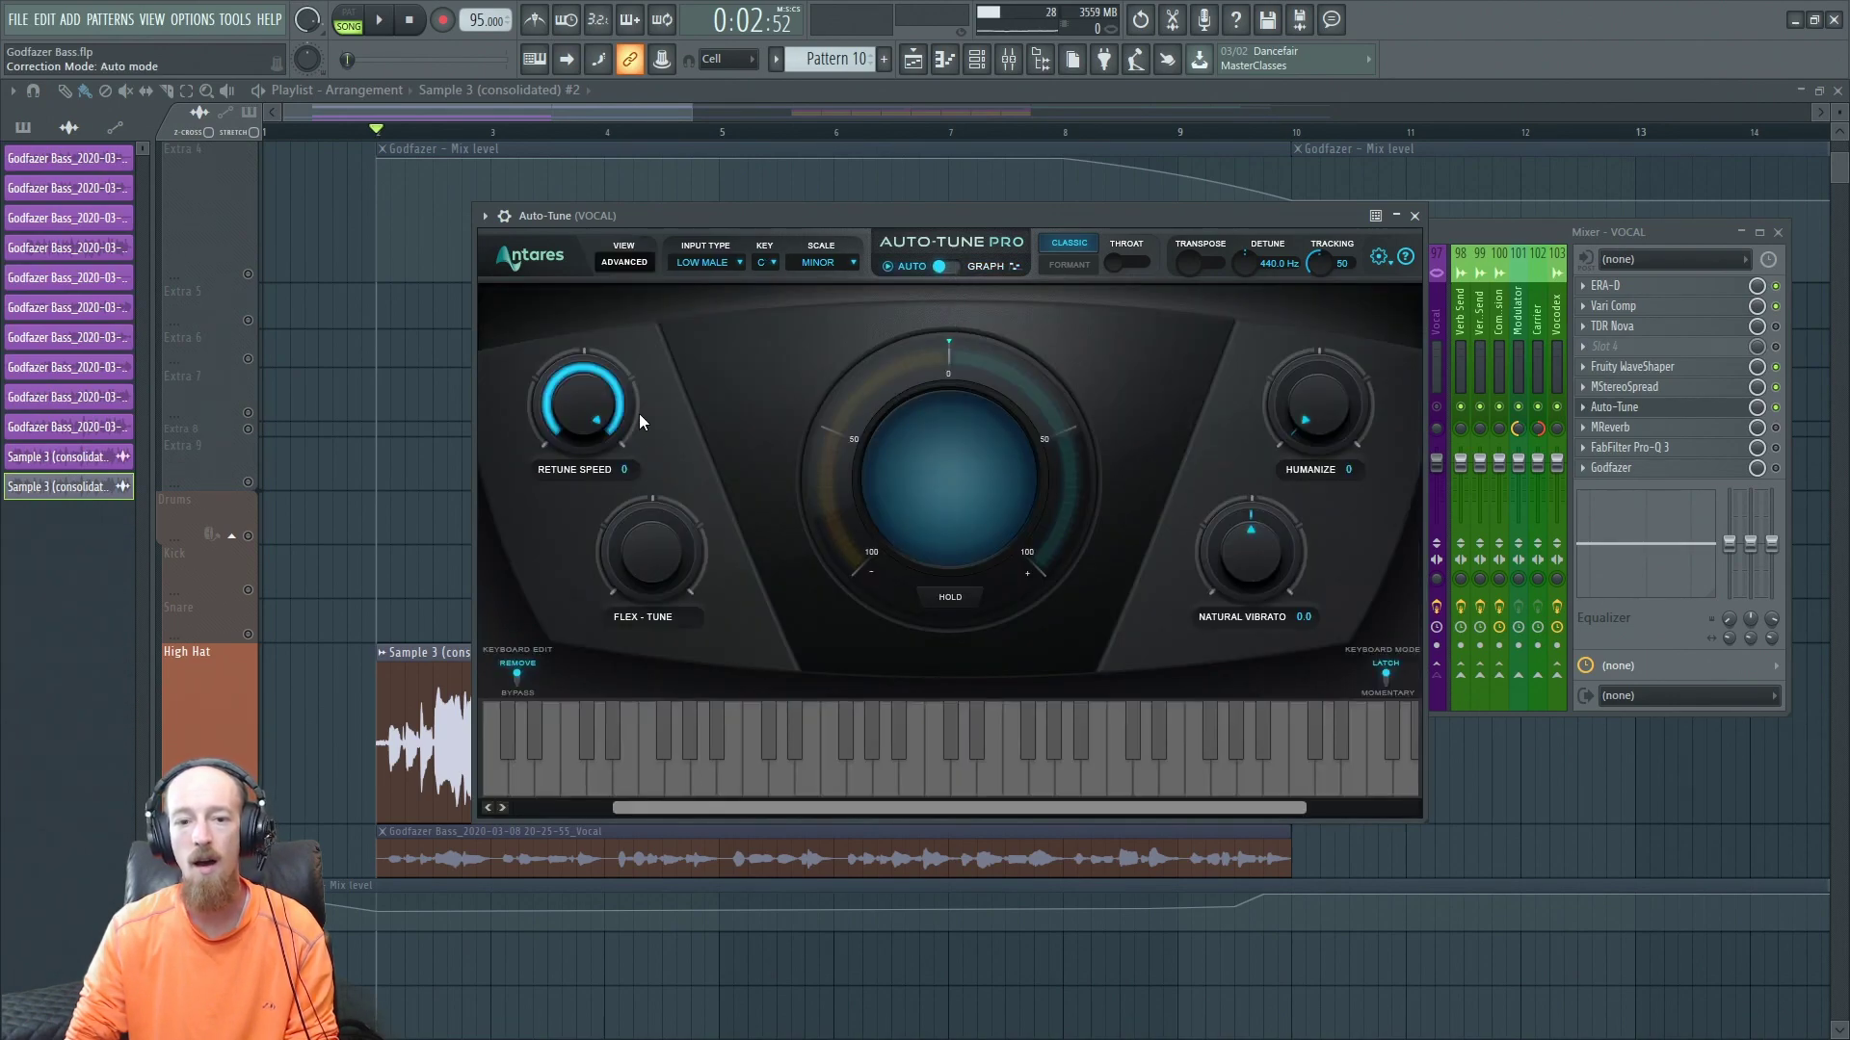
Move the Auto-Tune window clear of the VOCAL effect slots and audition the pitch-corrected vocal from its start.
left_click_drag(917, 212, 963, 171)
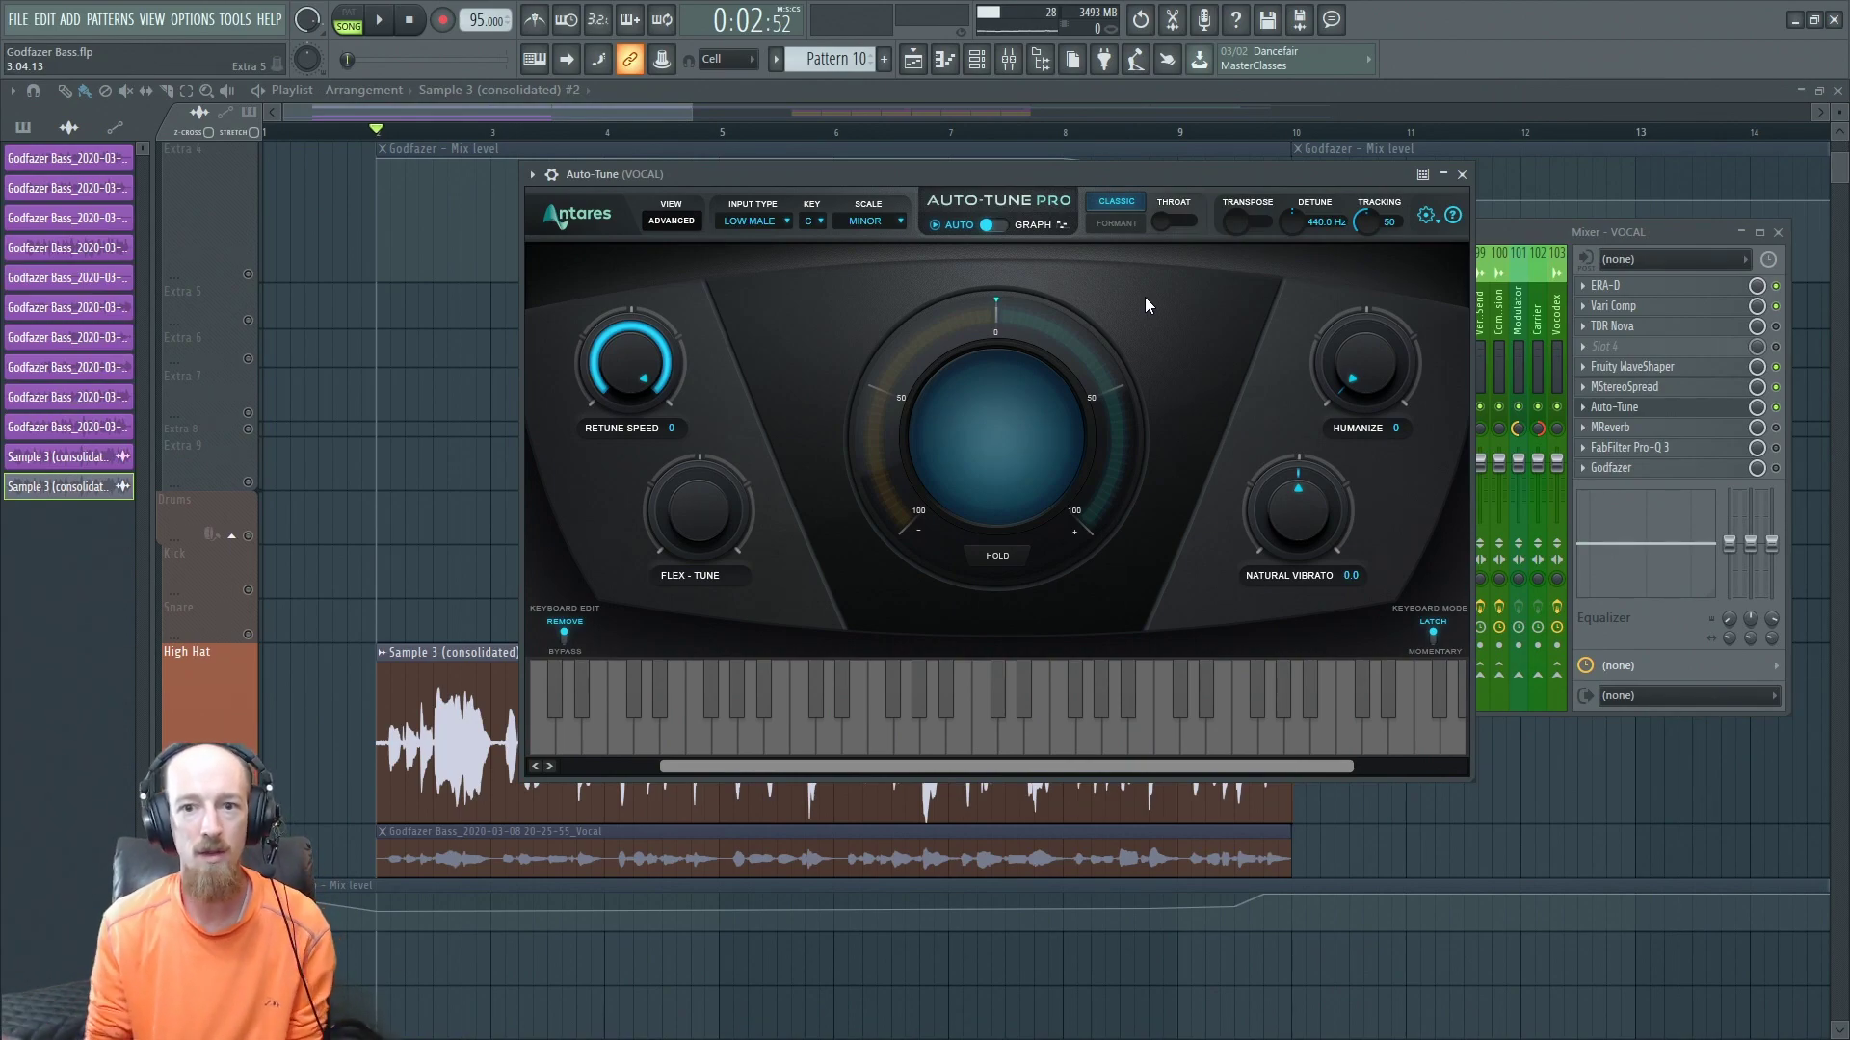
left_click_drag(1241, 181, 1273, 179)
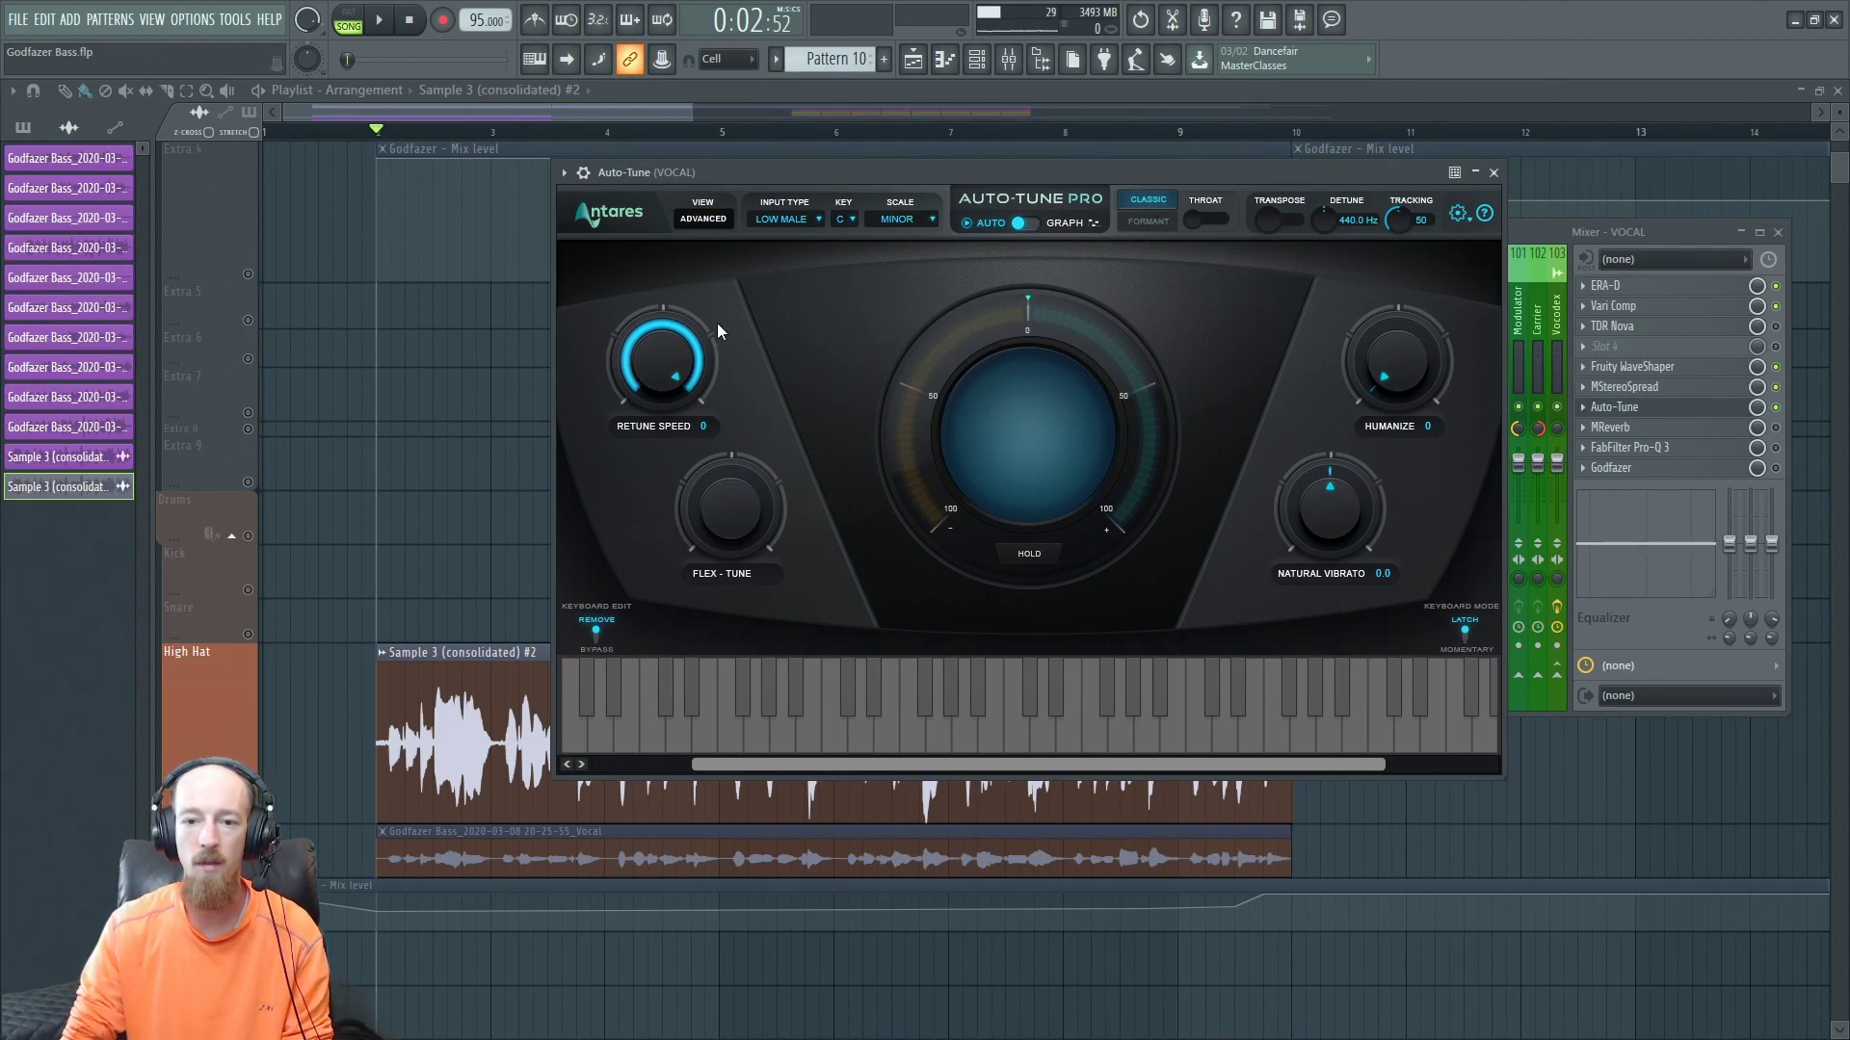
left_click_drag(1123, 172, 1165, 171)
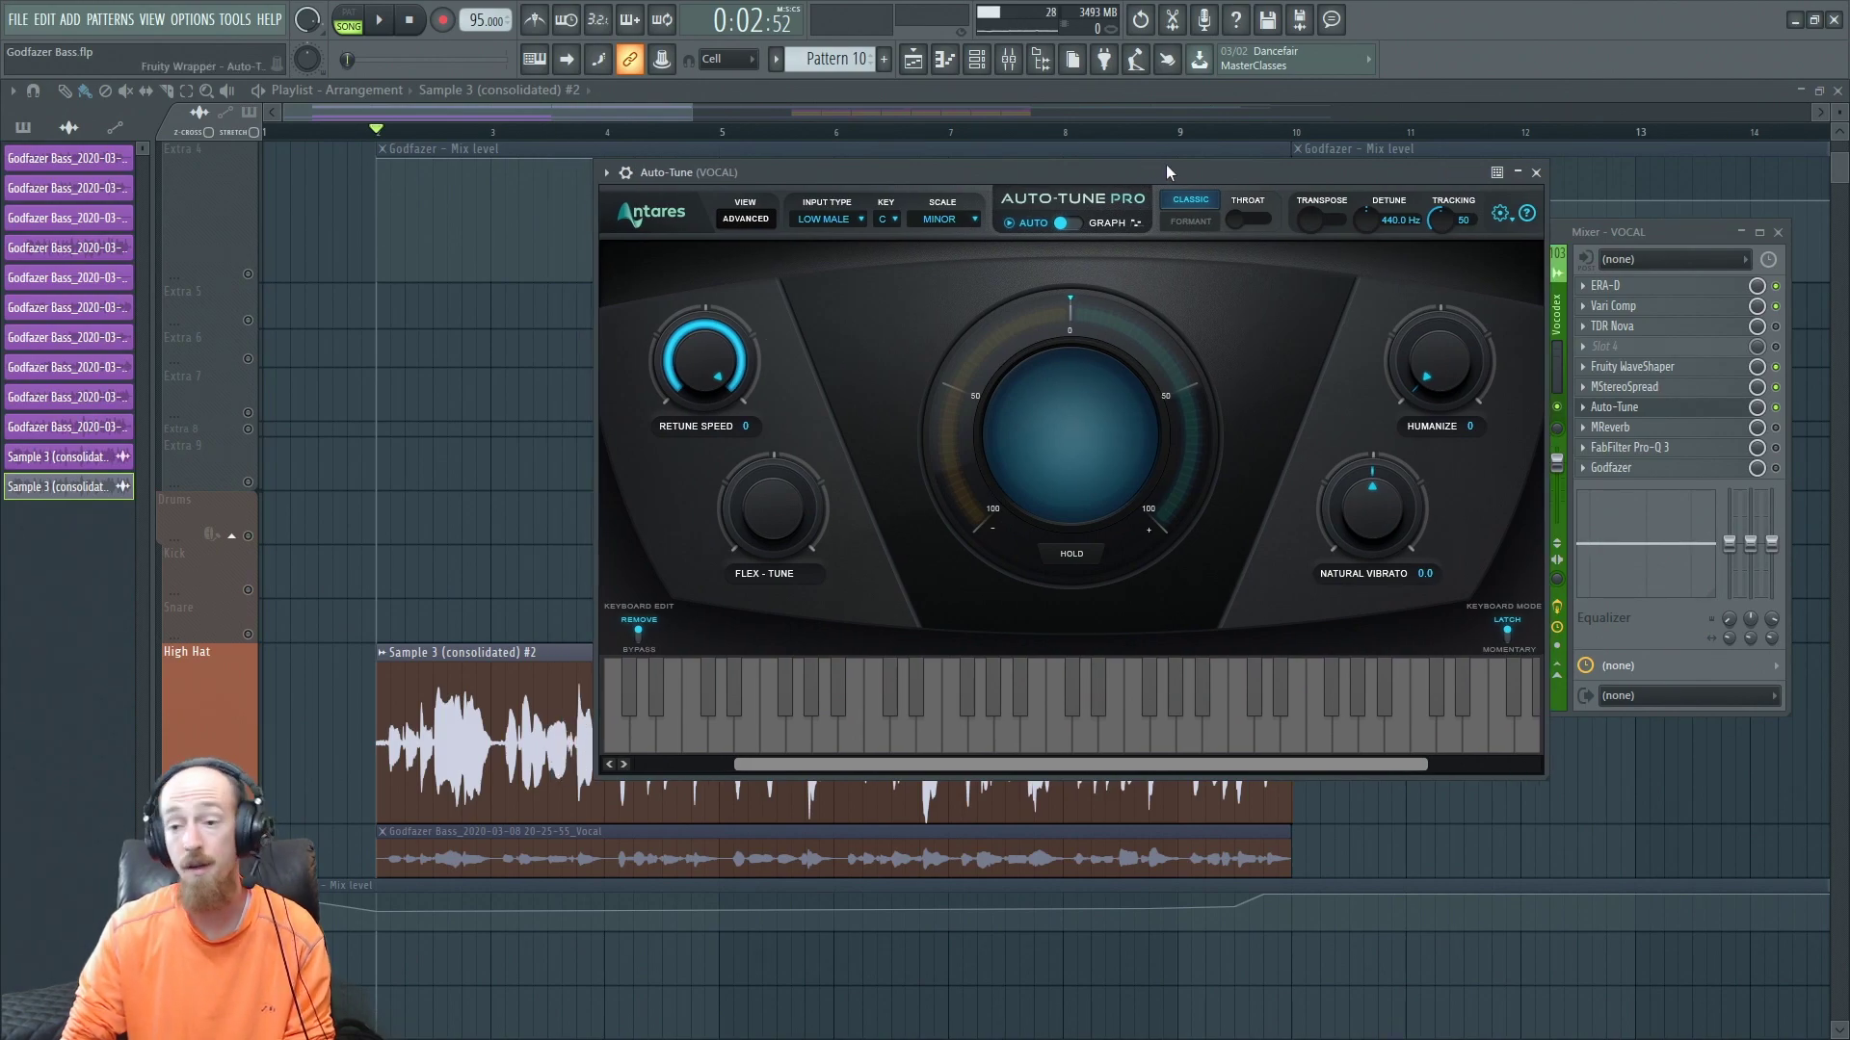
key("space")
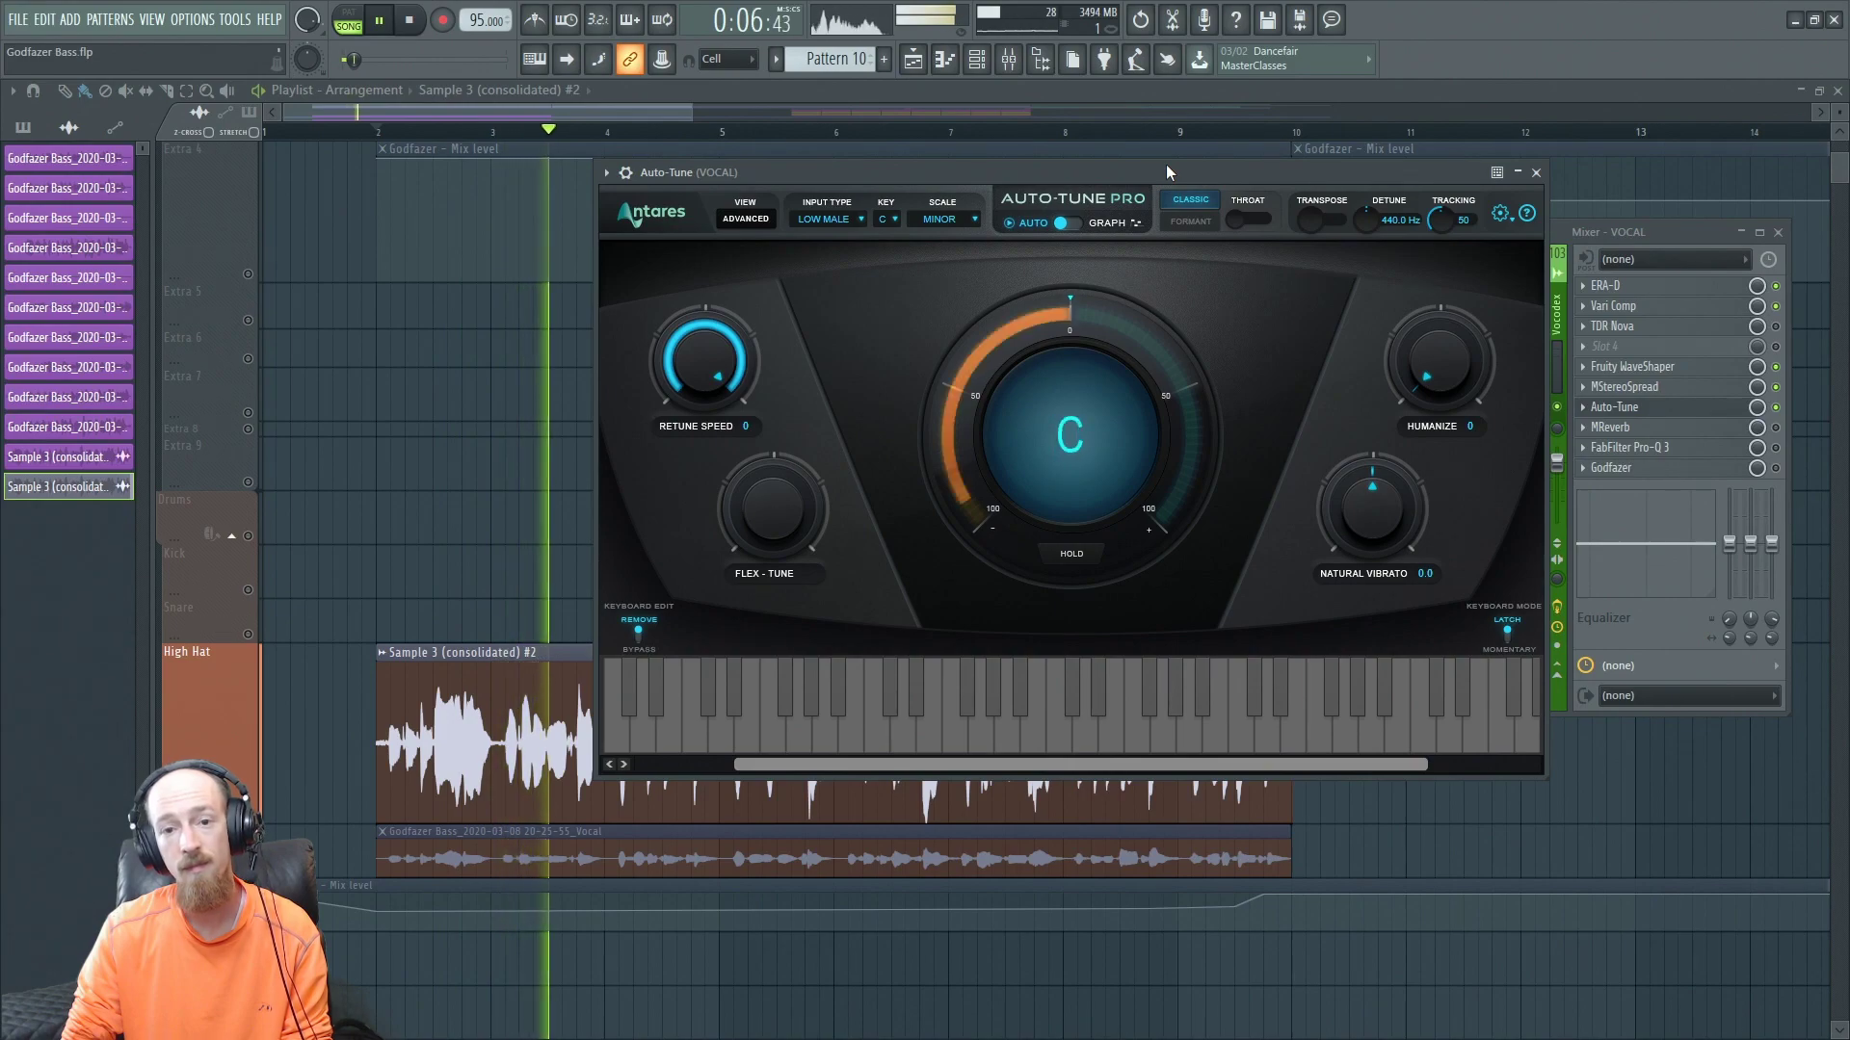
key("space")
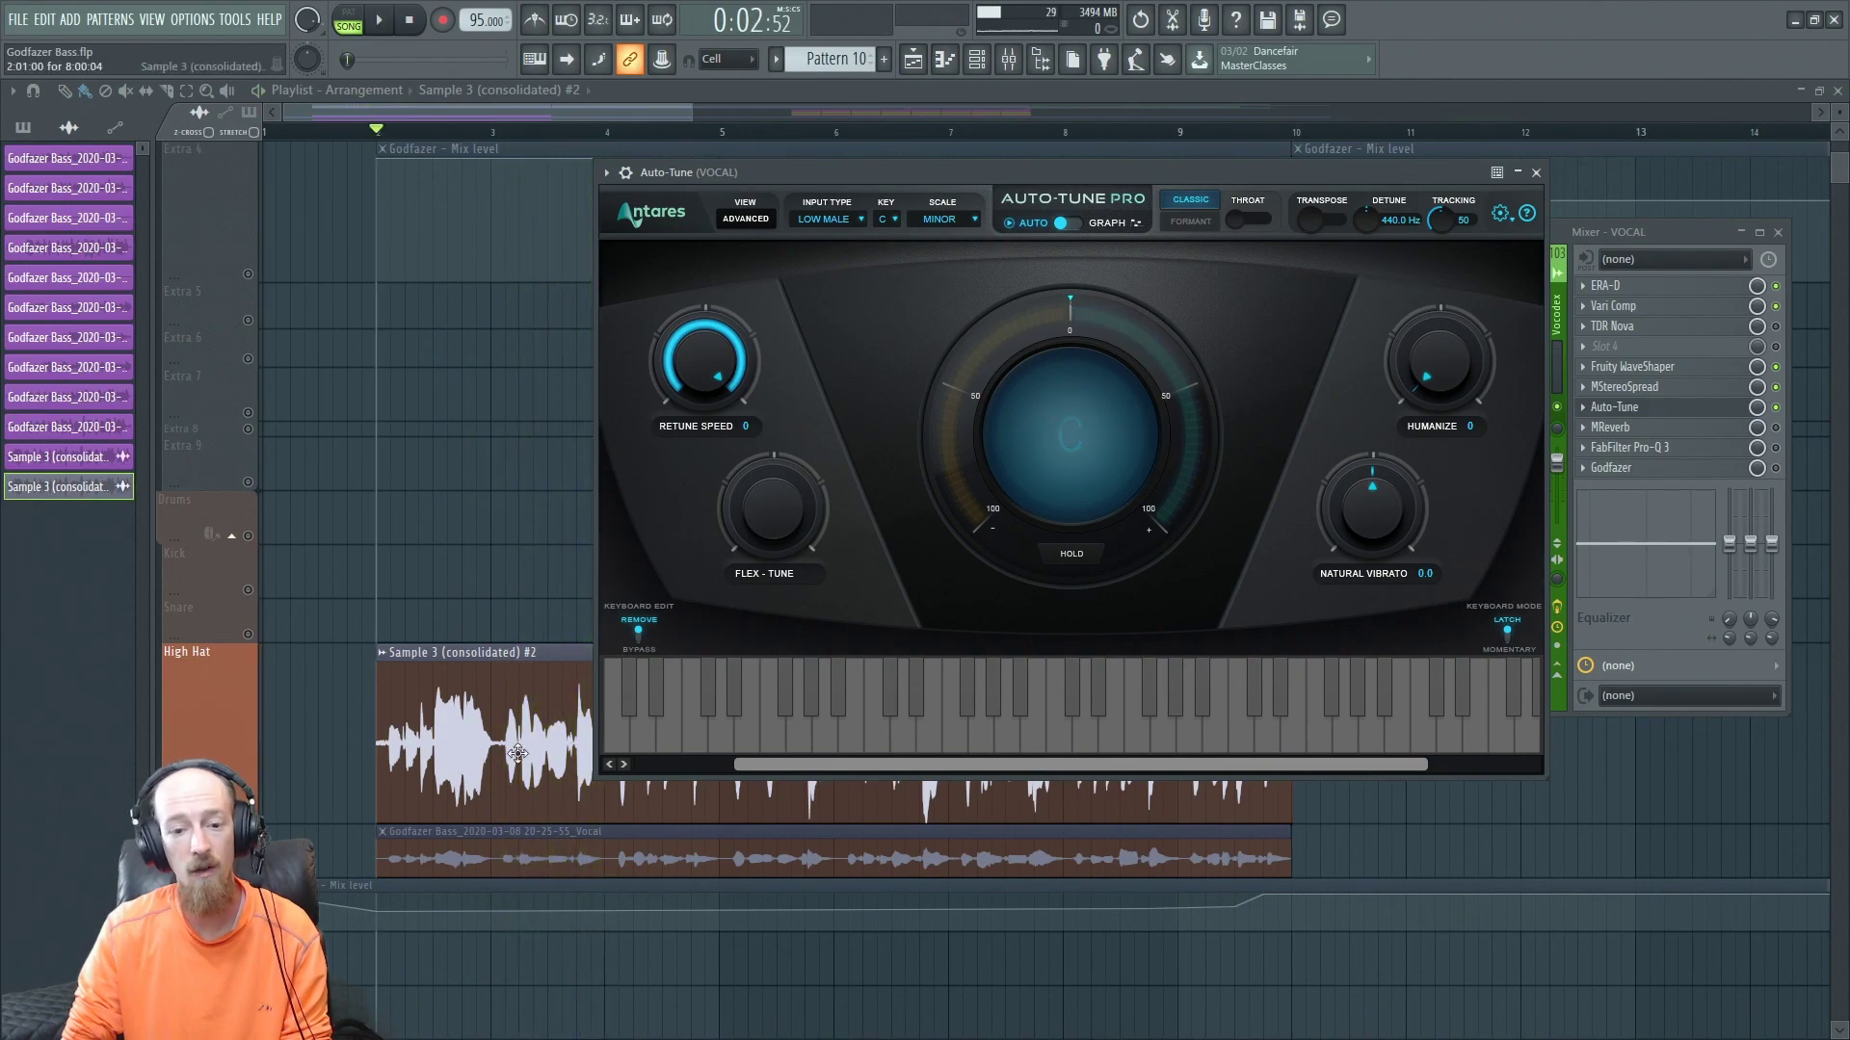
Place the playhead just before bar 3 and play the vocal phrase from there.
key("F9")
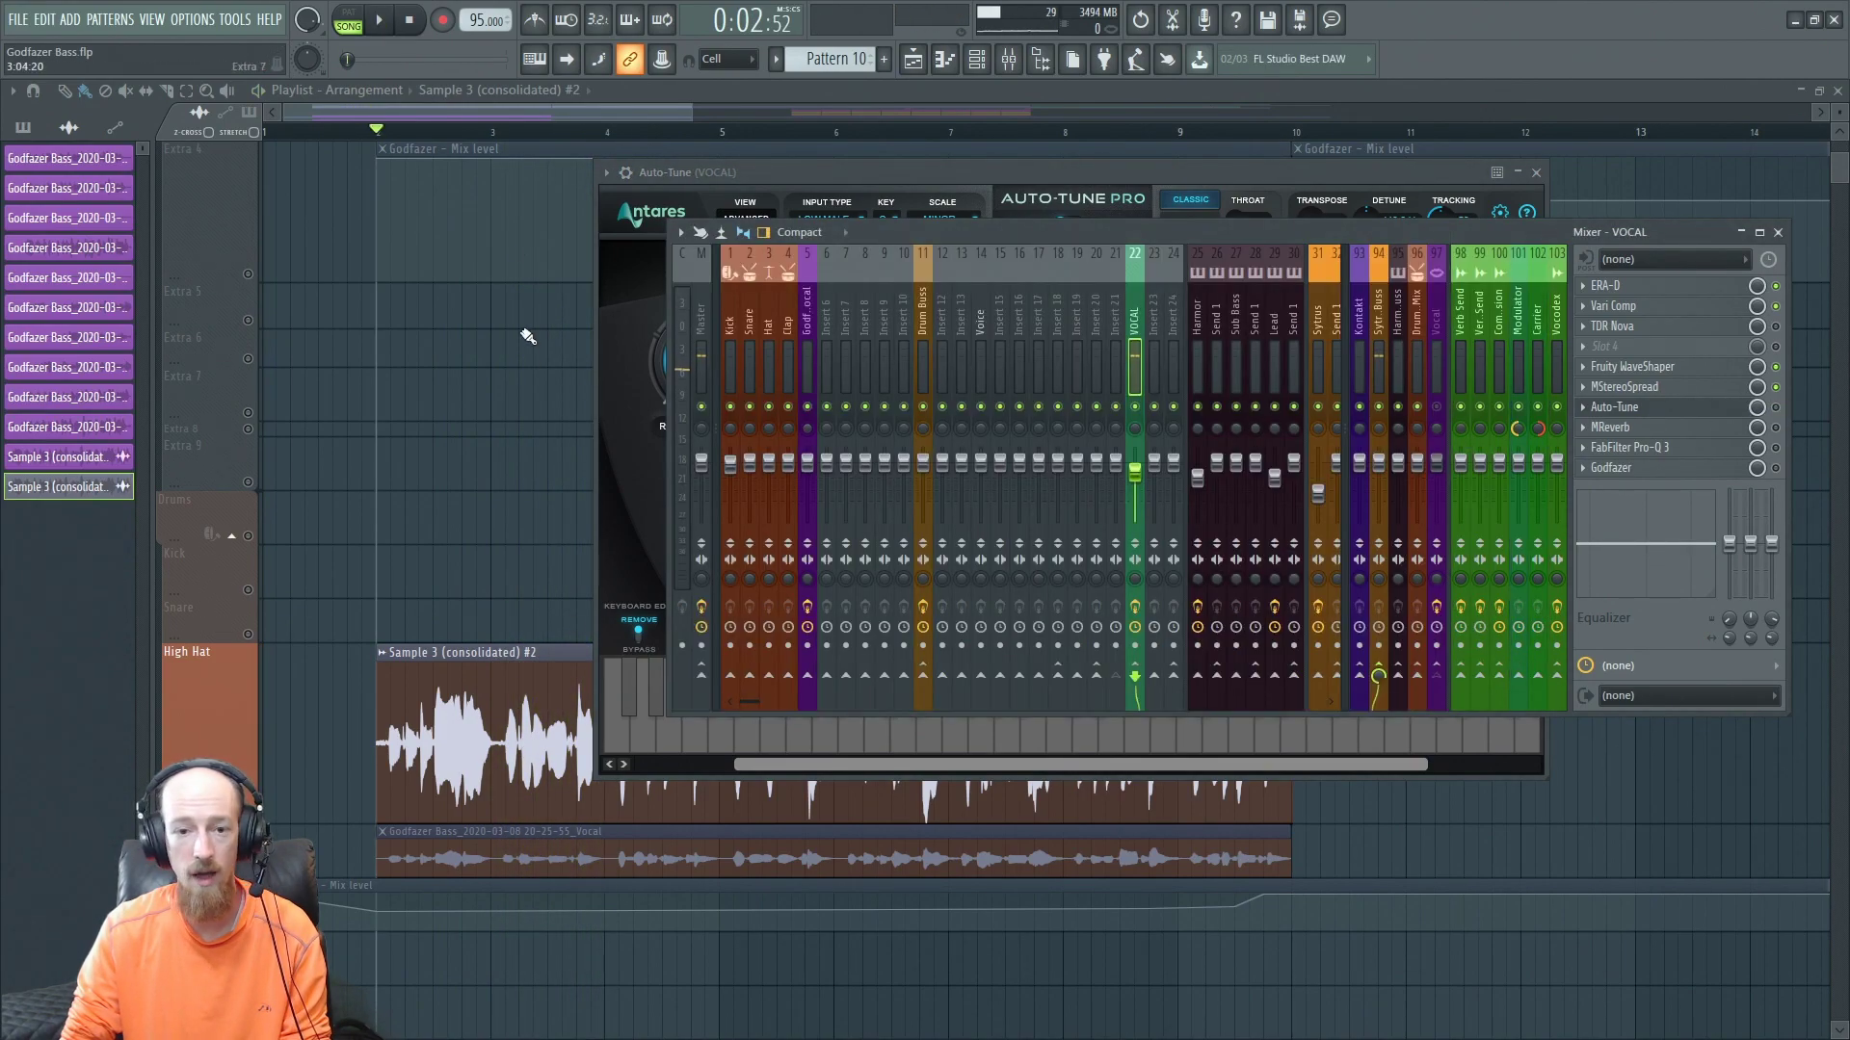
left_click(513, 137)
key("space")
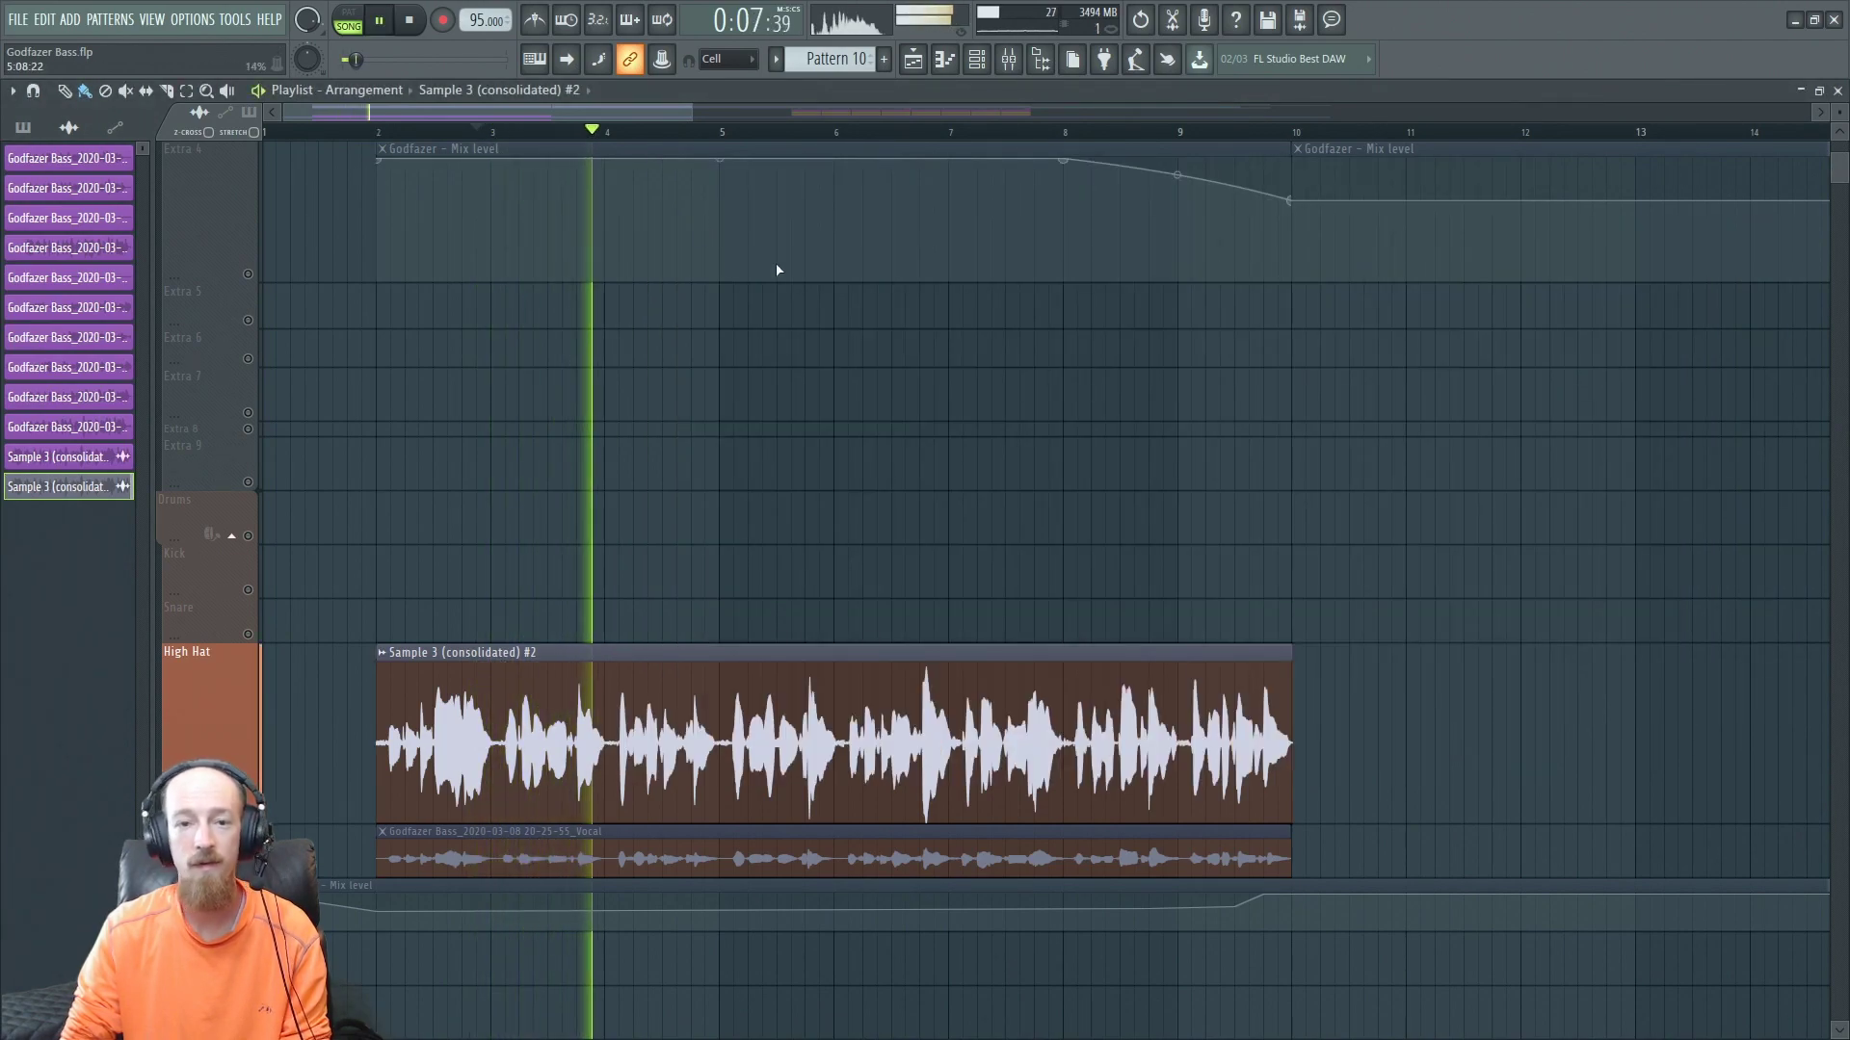
key("space")
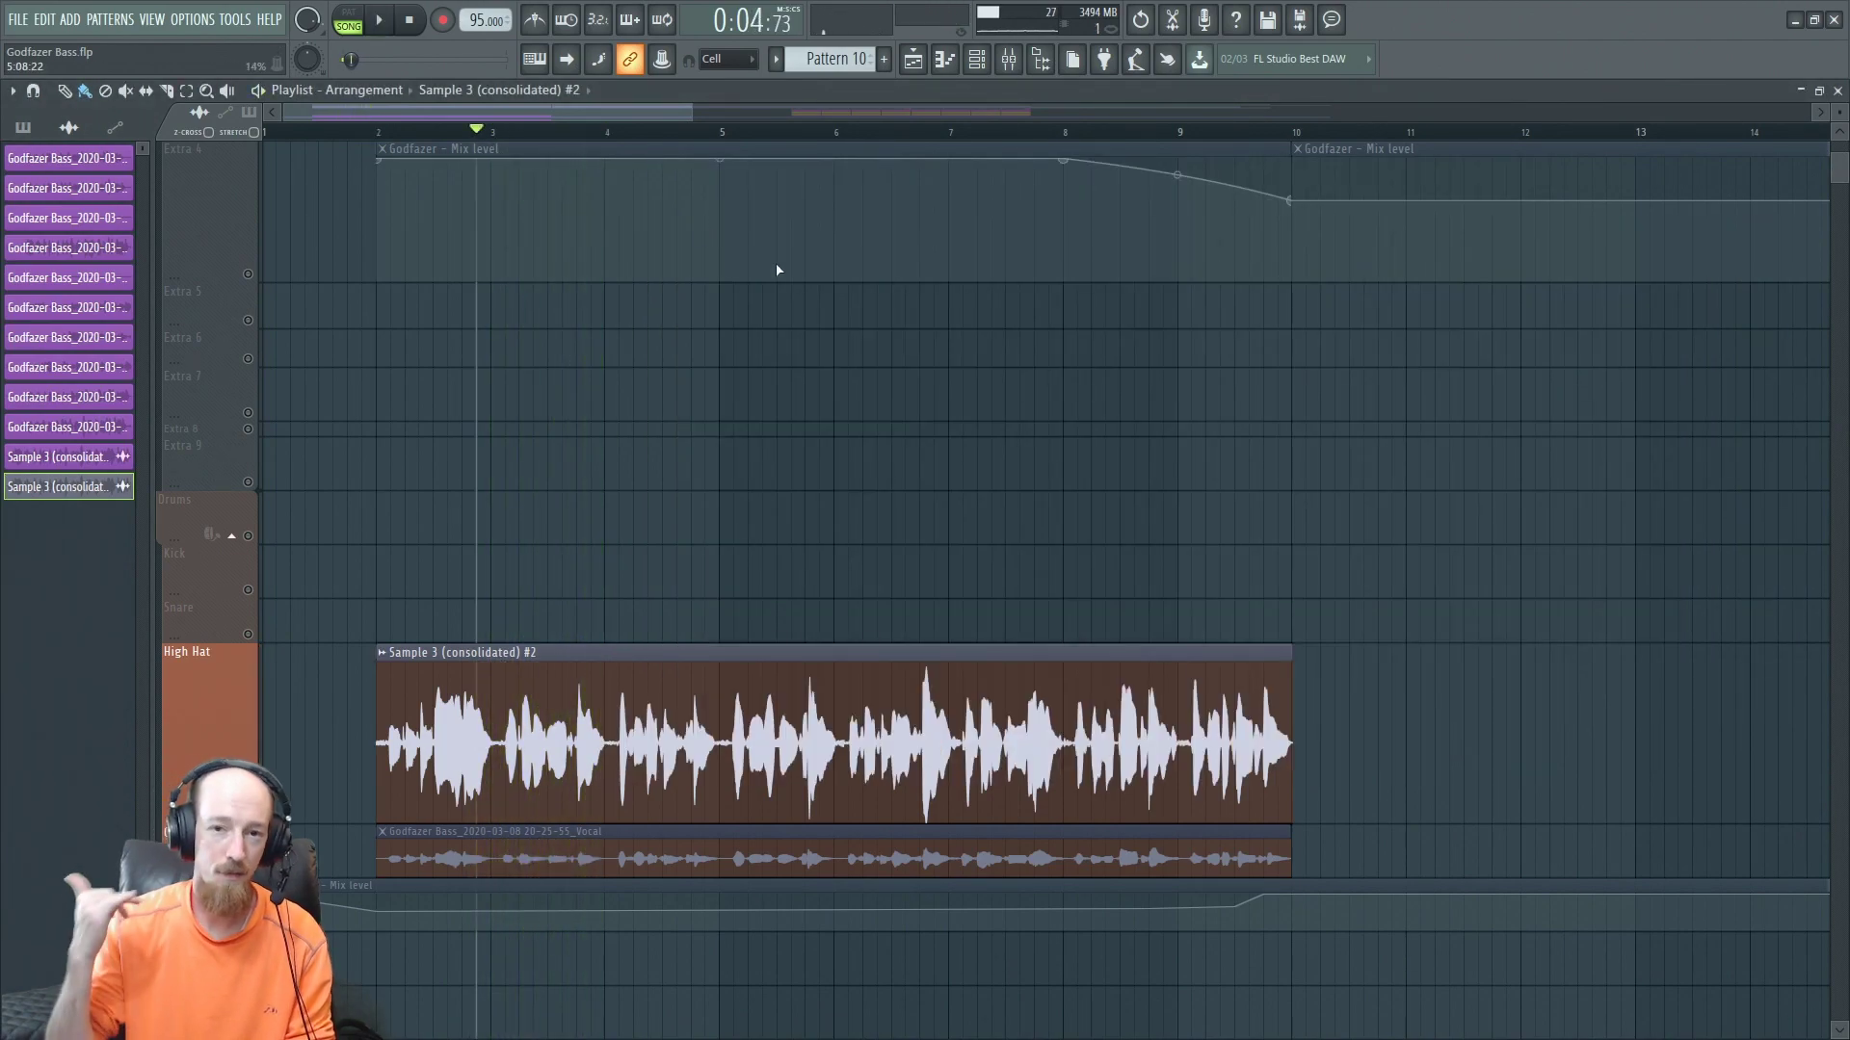
Replay the same vocal phrase with the mixer shown, and reopen Auto-Tune's settings from the VOCAL insert.
left_click(1009, 61)
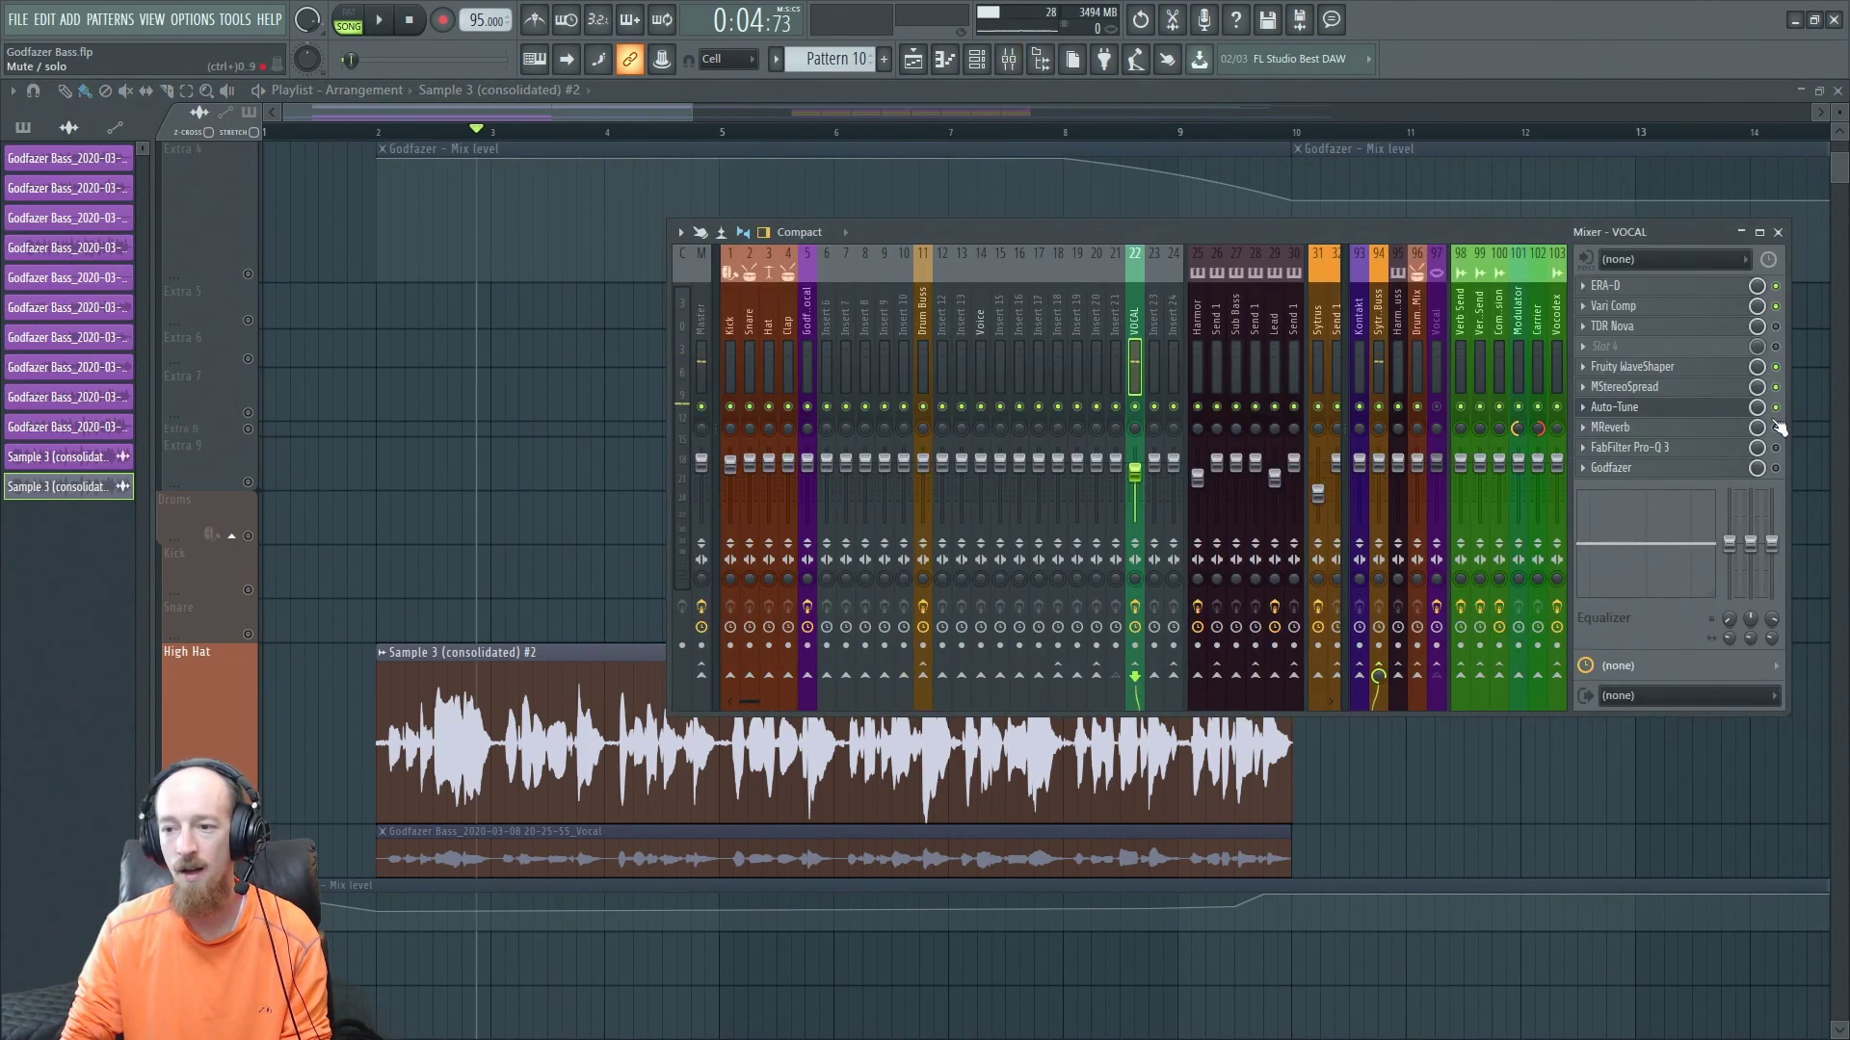
key("space")
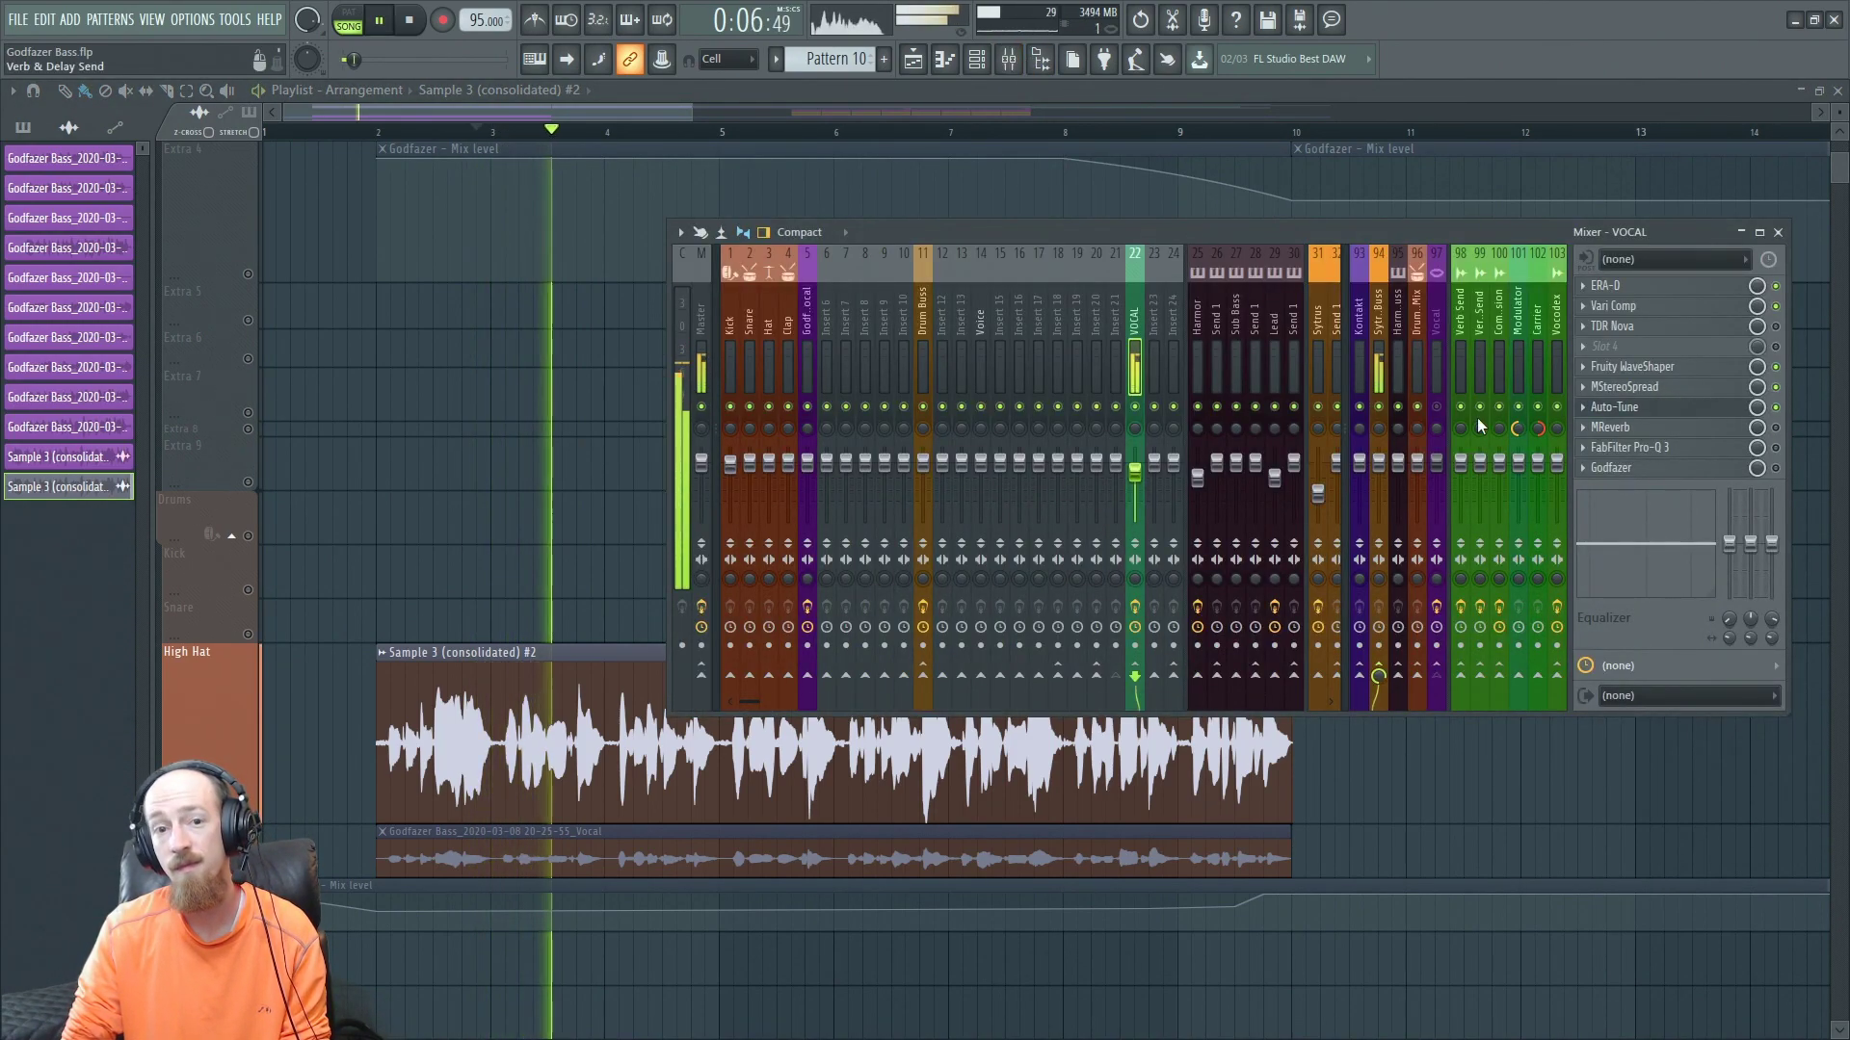
key("space")
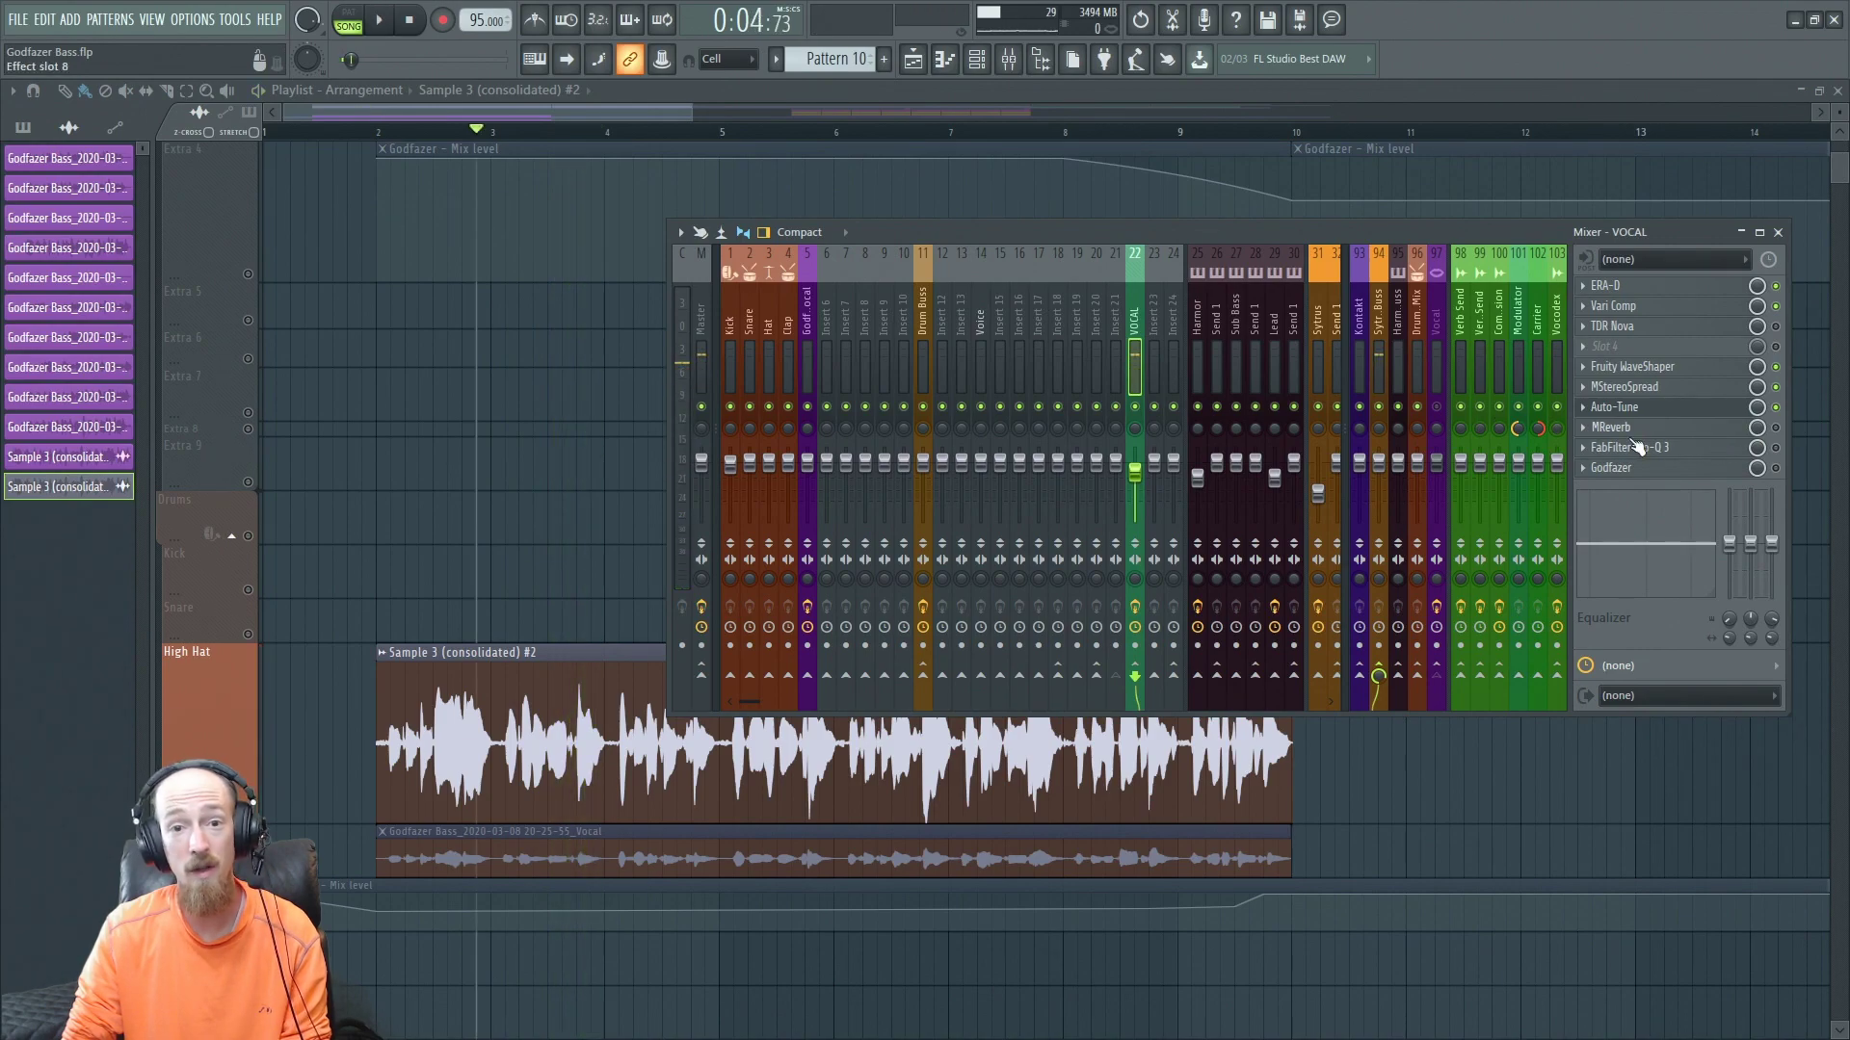
left_click(1613, 407)
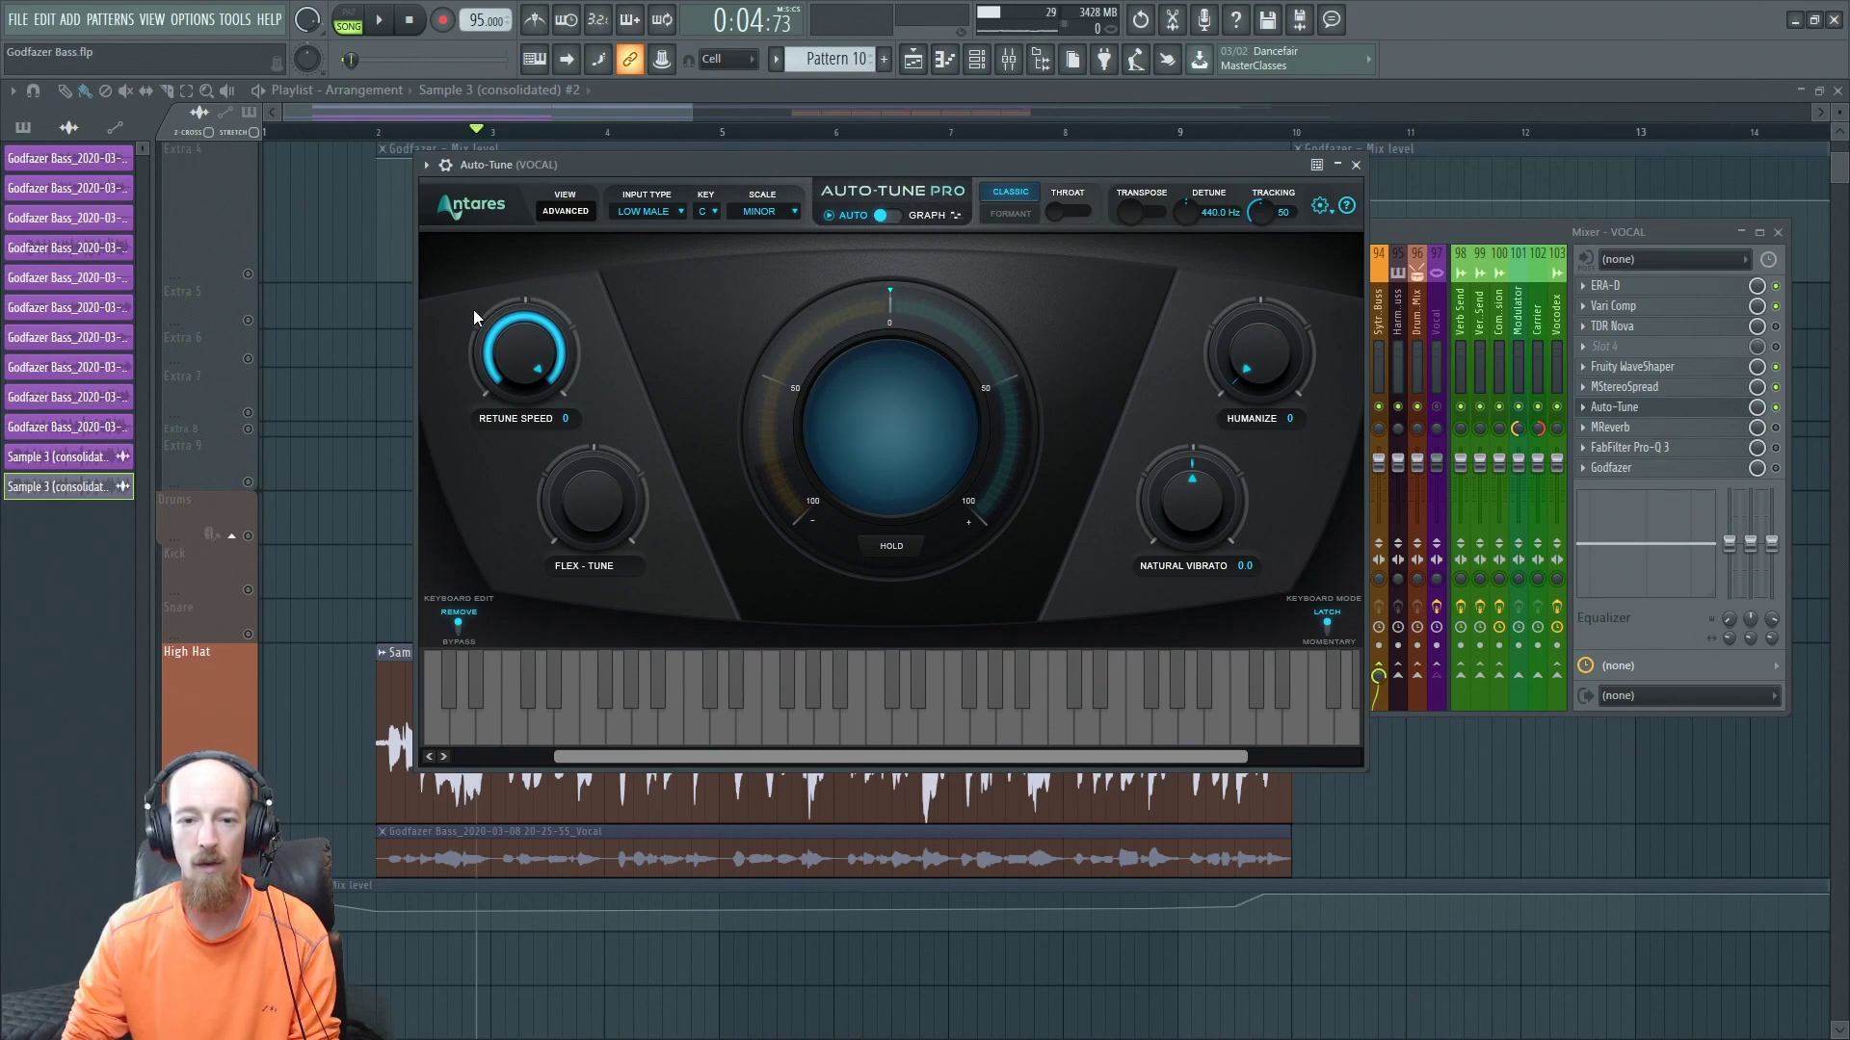
Show MReverb's Large Bathroom Next Door settings on the VOCAL insert, audition the vocal through it, and review the settings again.
left_click(1660, 407)
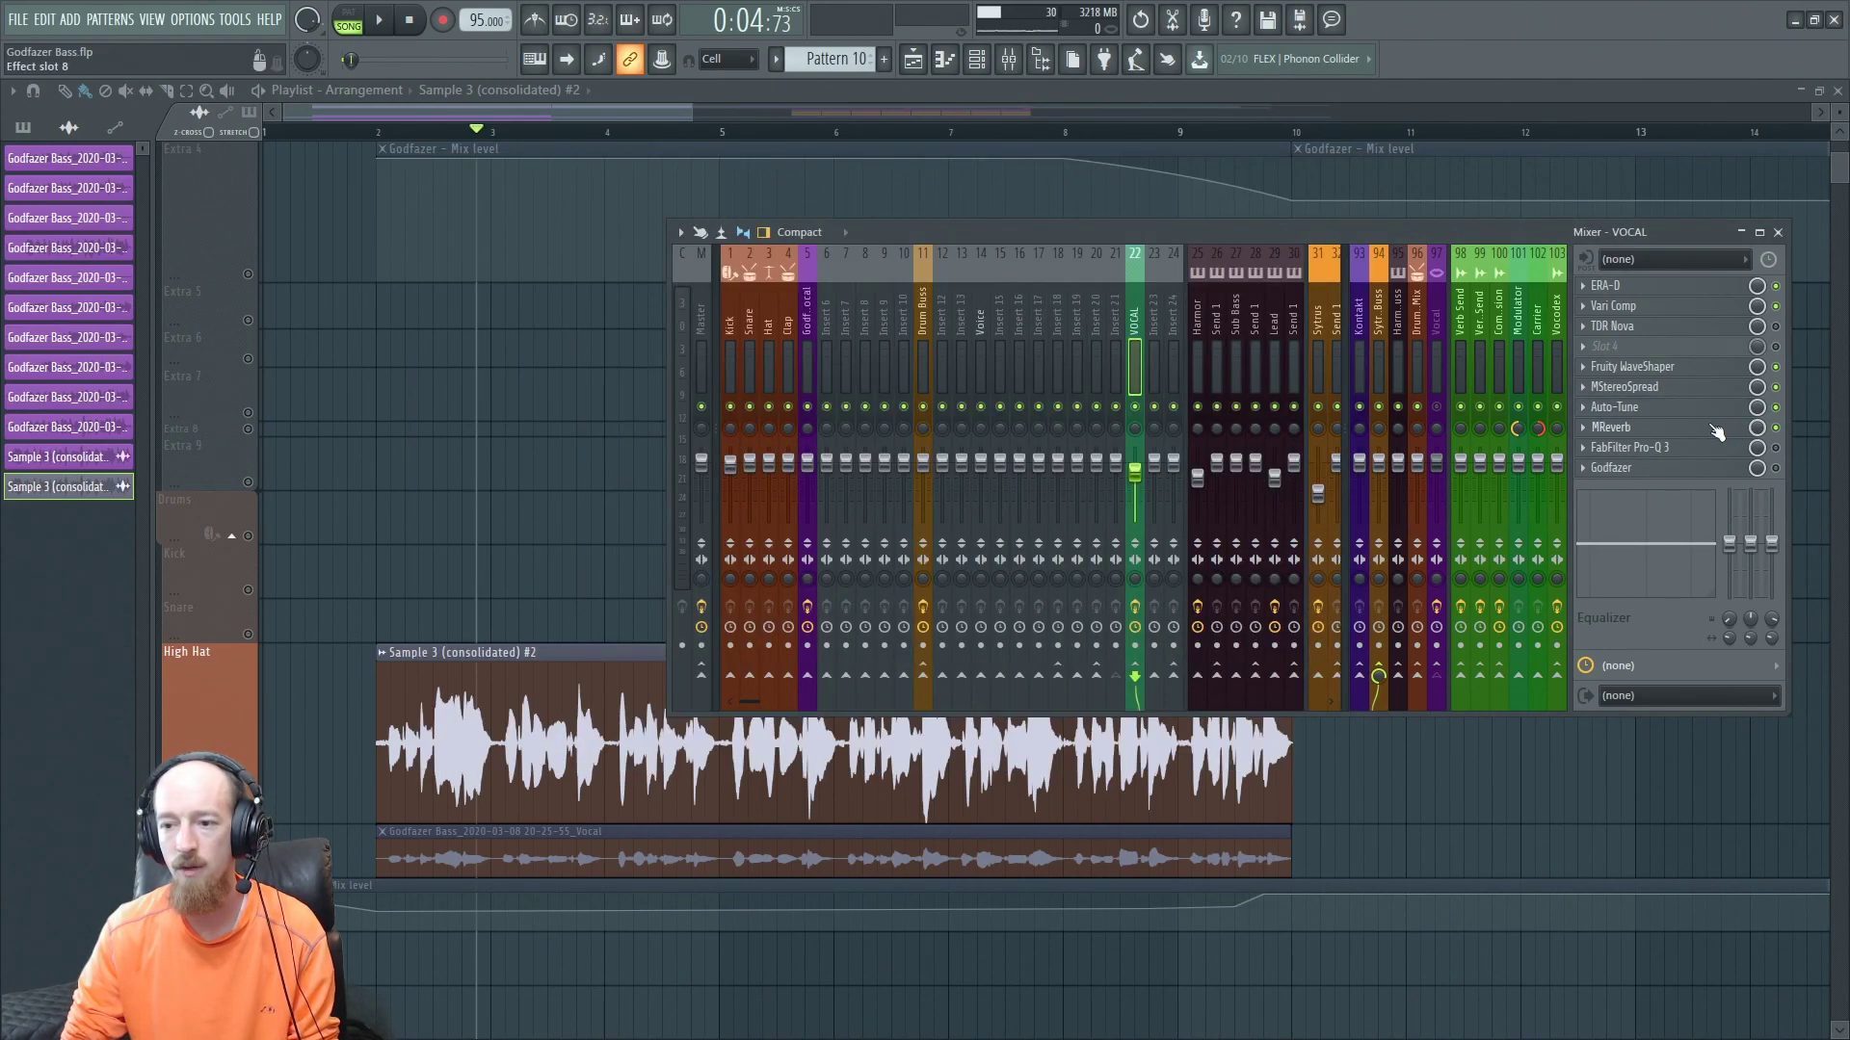
left_click(1702, 432)
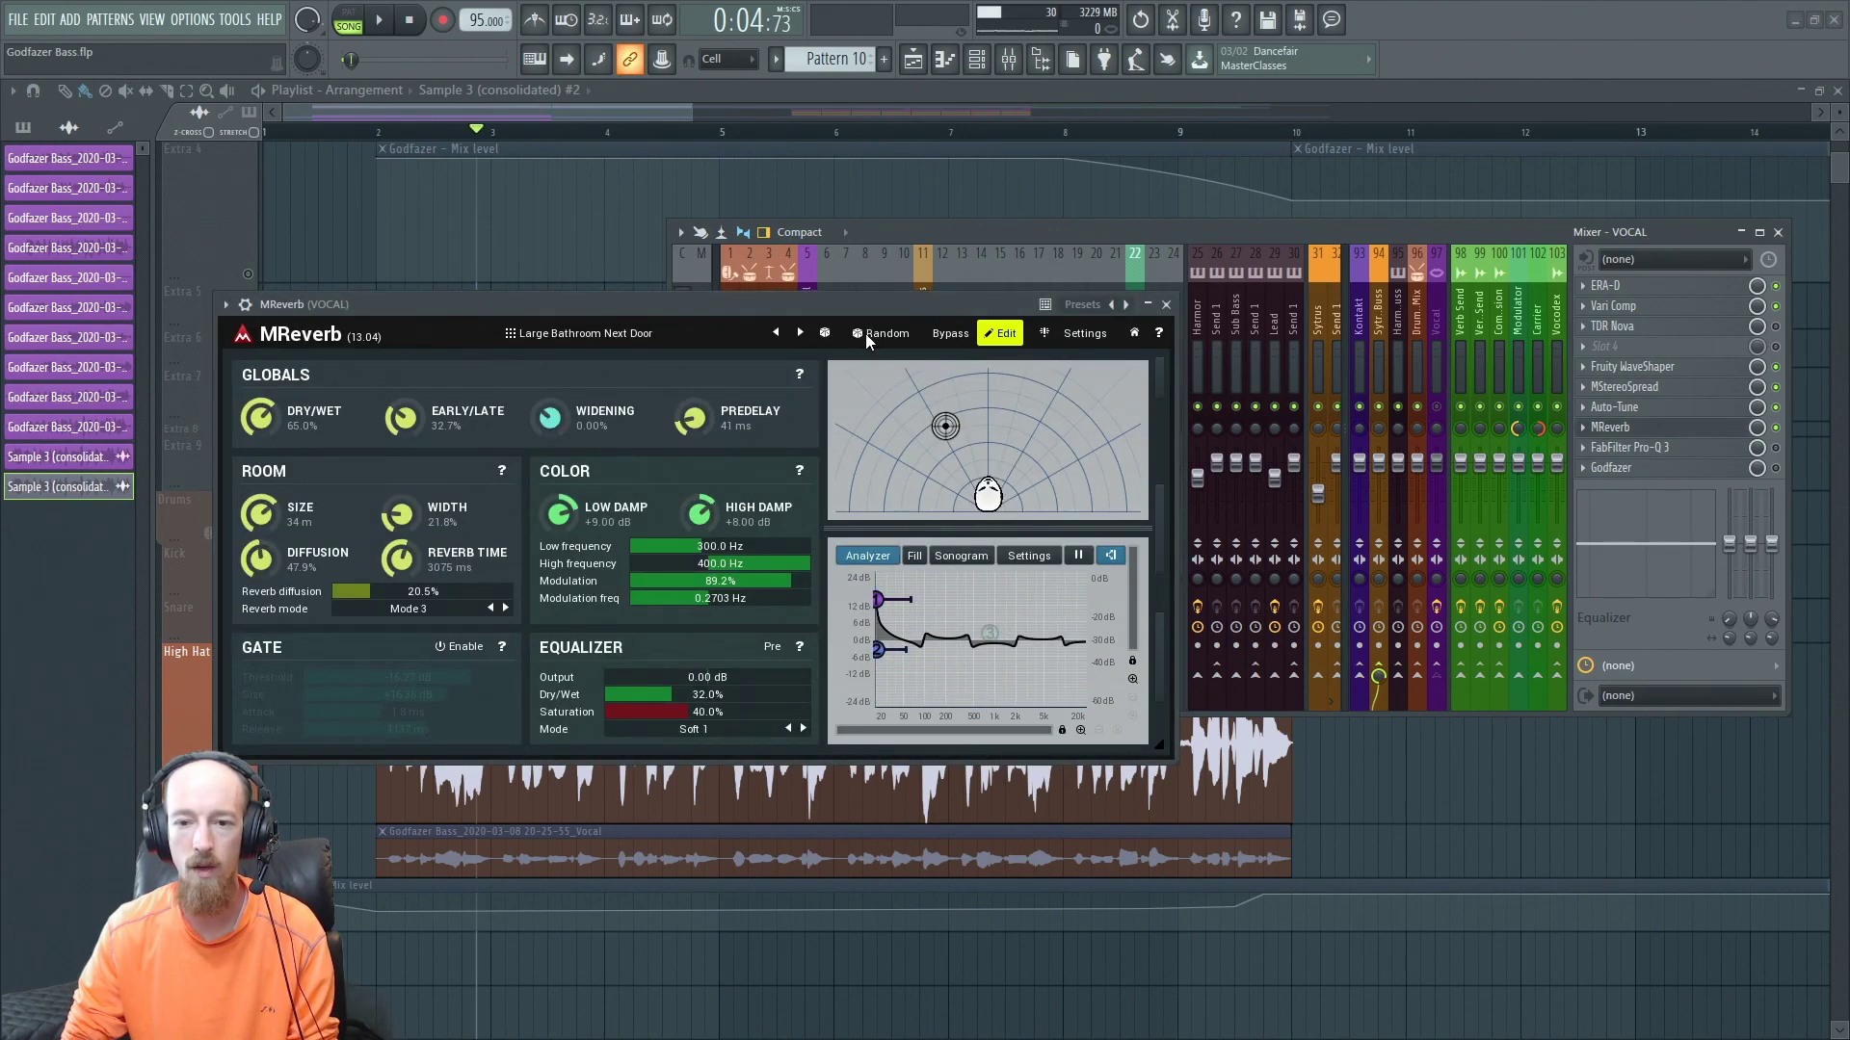
left_click_drag(892, 302, 1016, 258)
key("space")
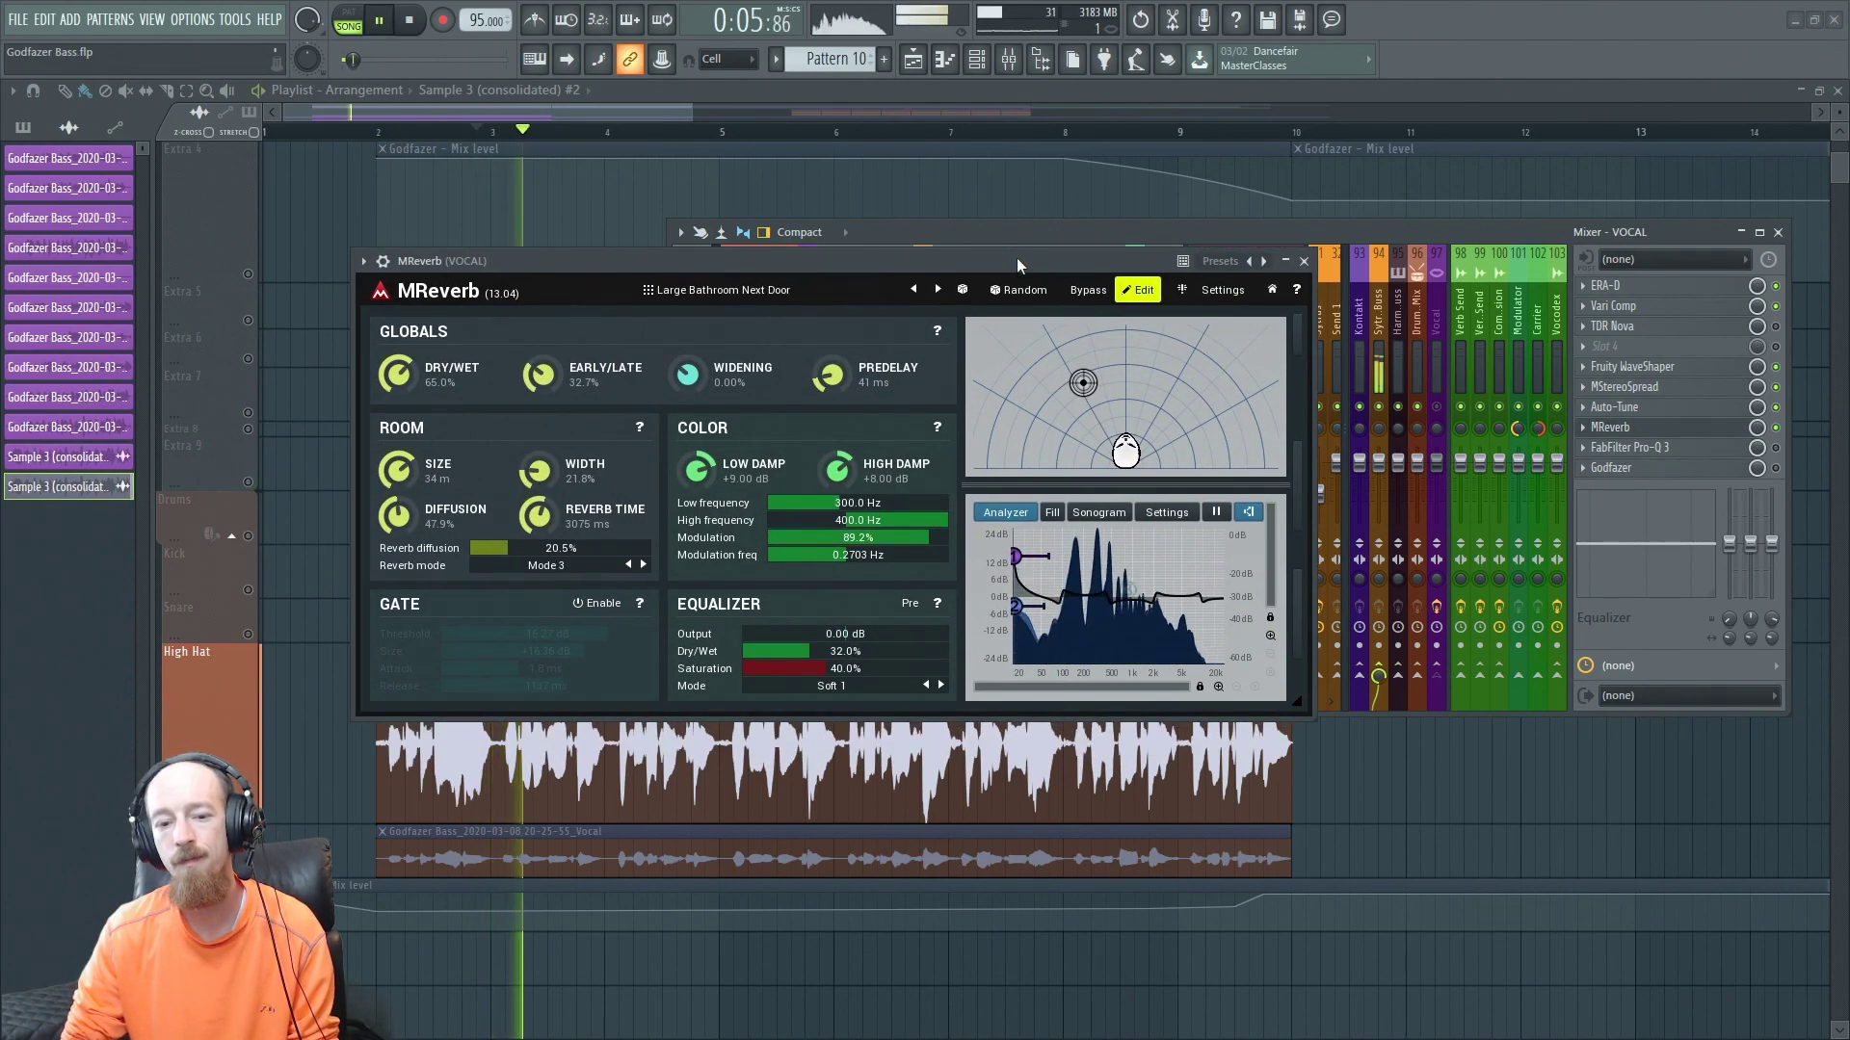
key("space")
left_click(1723, 433)
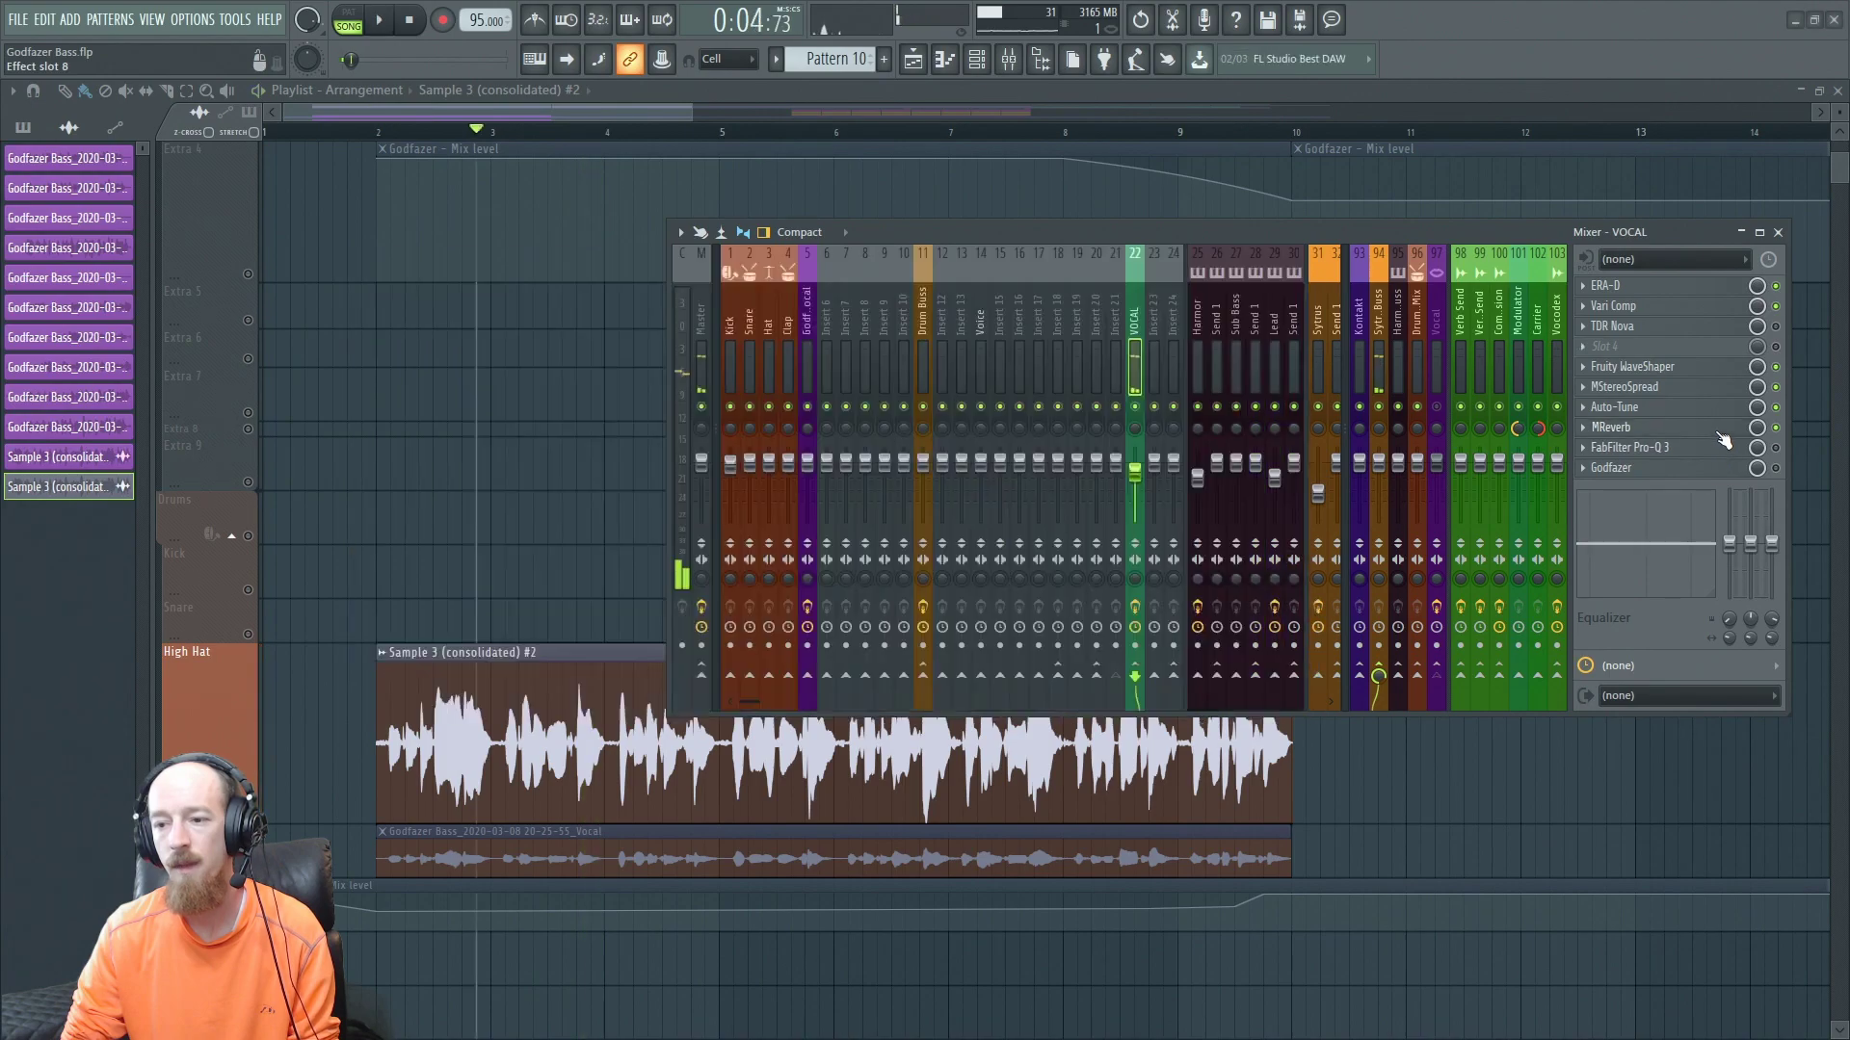
left_click(1721, 435)
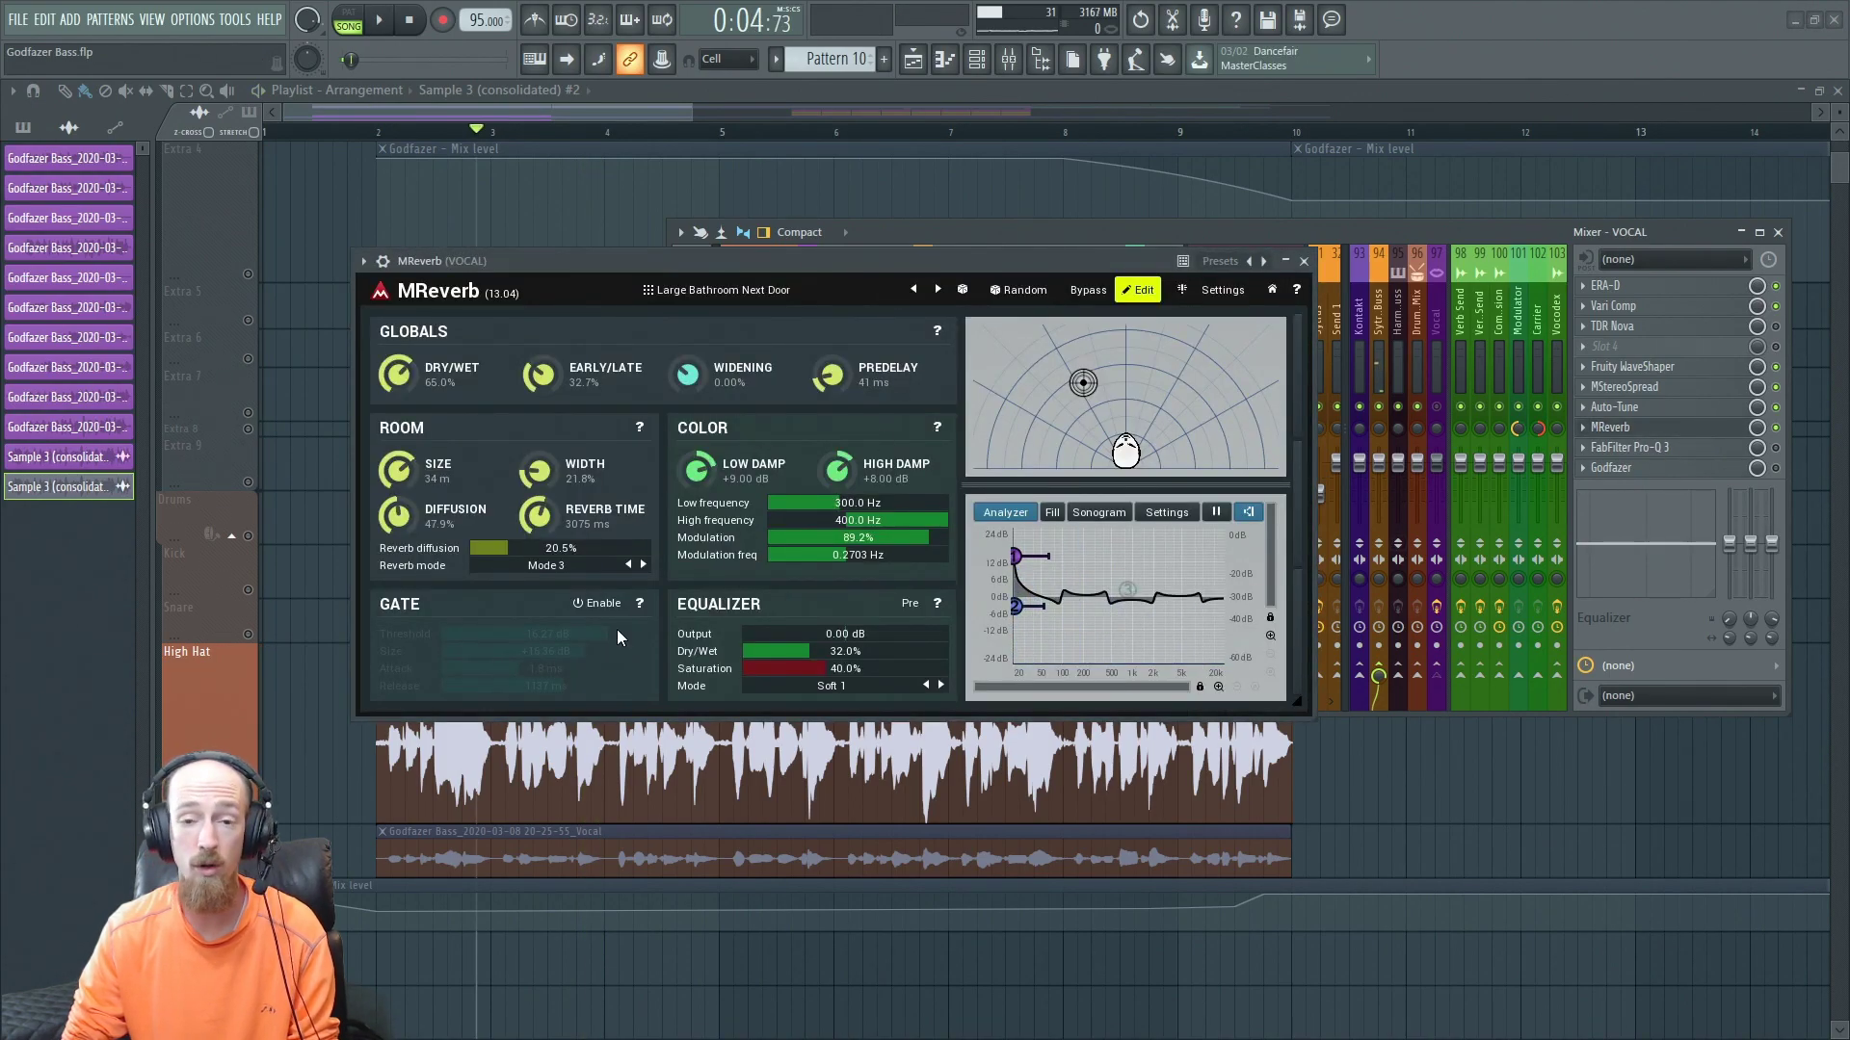
left_click(1662, 428)
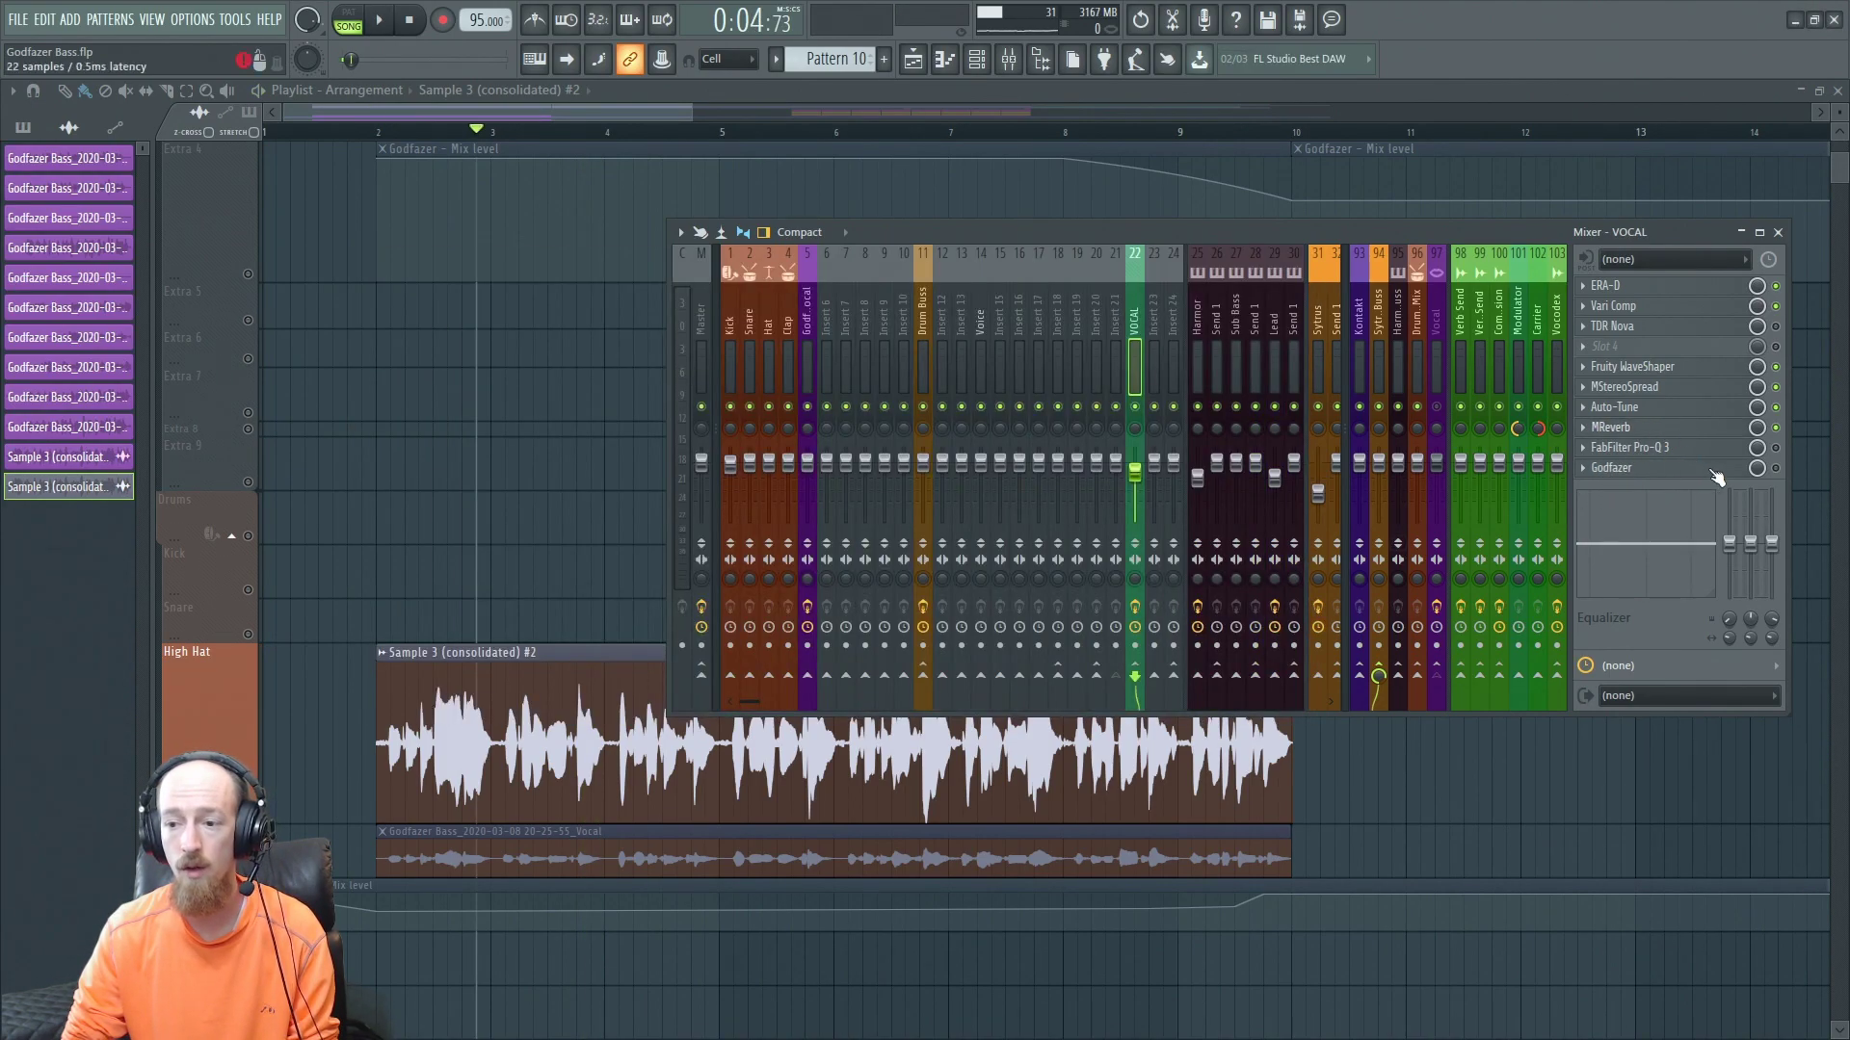
Review the FabFilter Pro-Q 3 curve on the VOCAL insert and audition the vocal through it.
left_click(1715, 448)
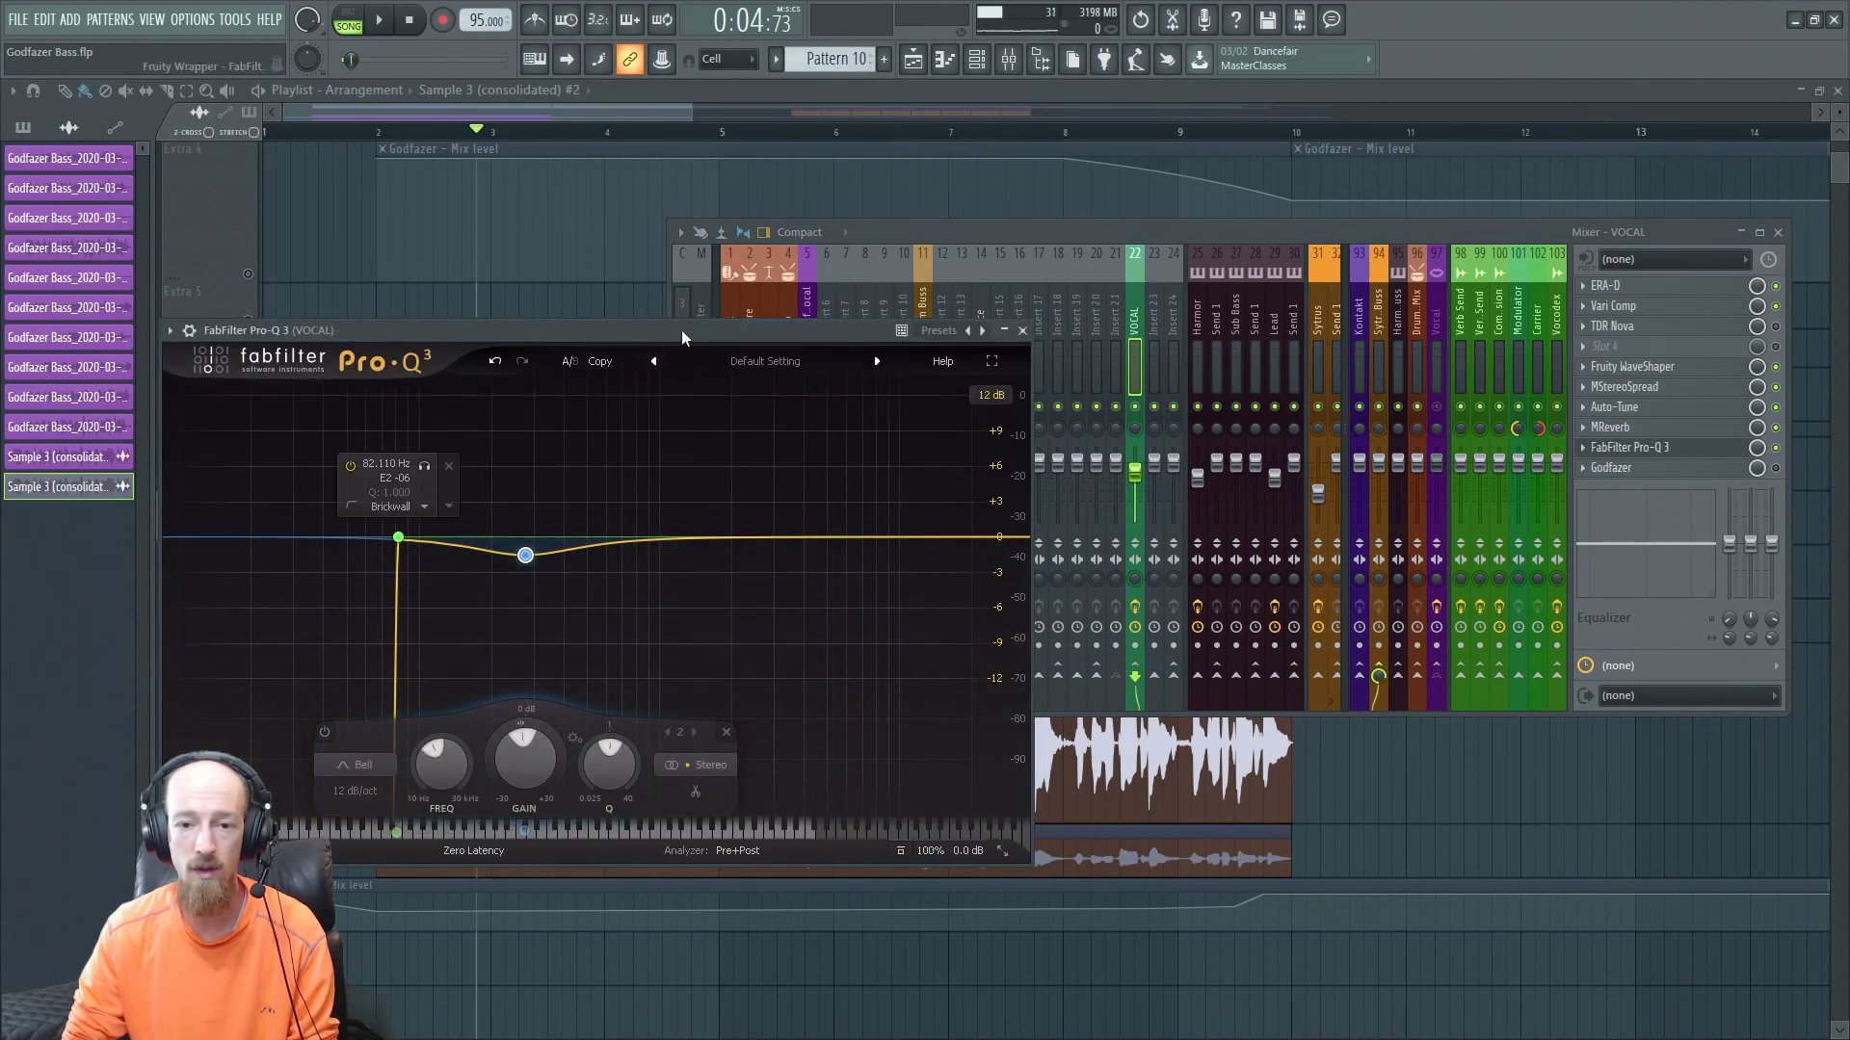
key("space")
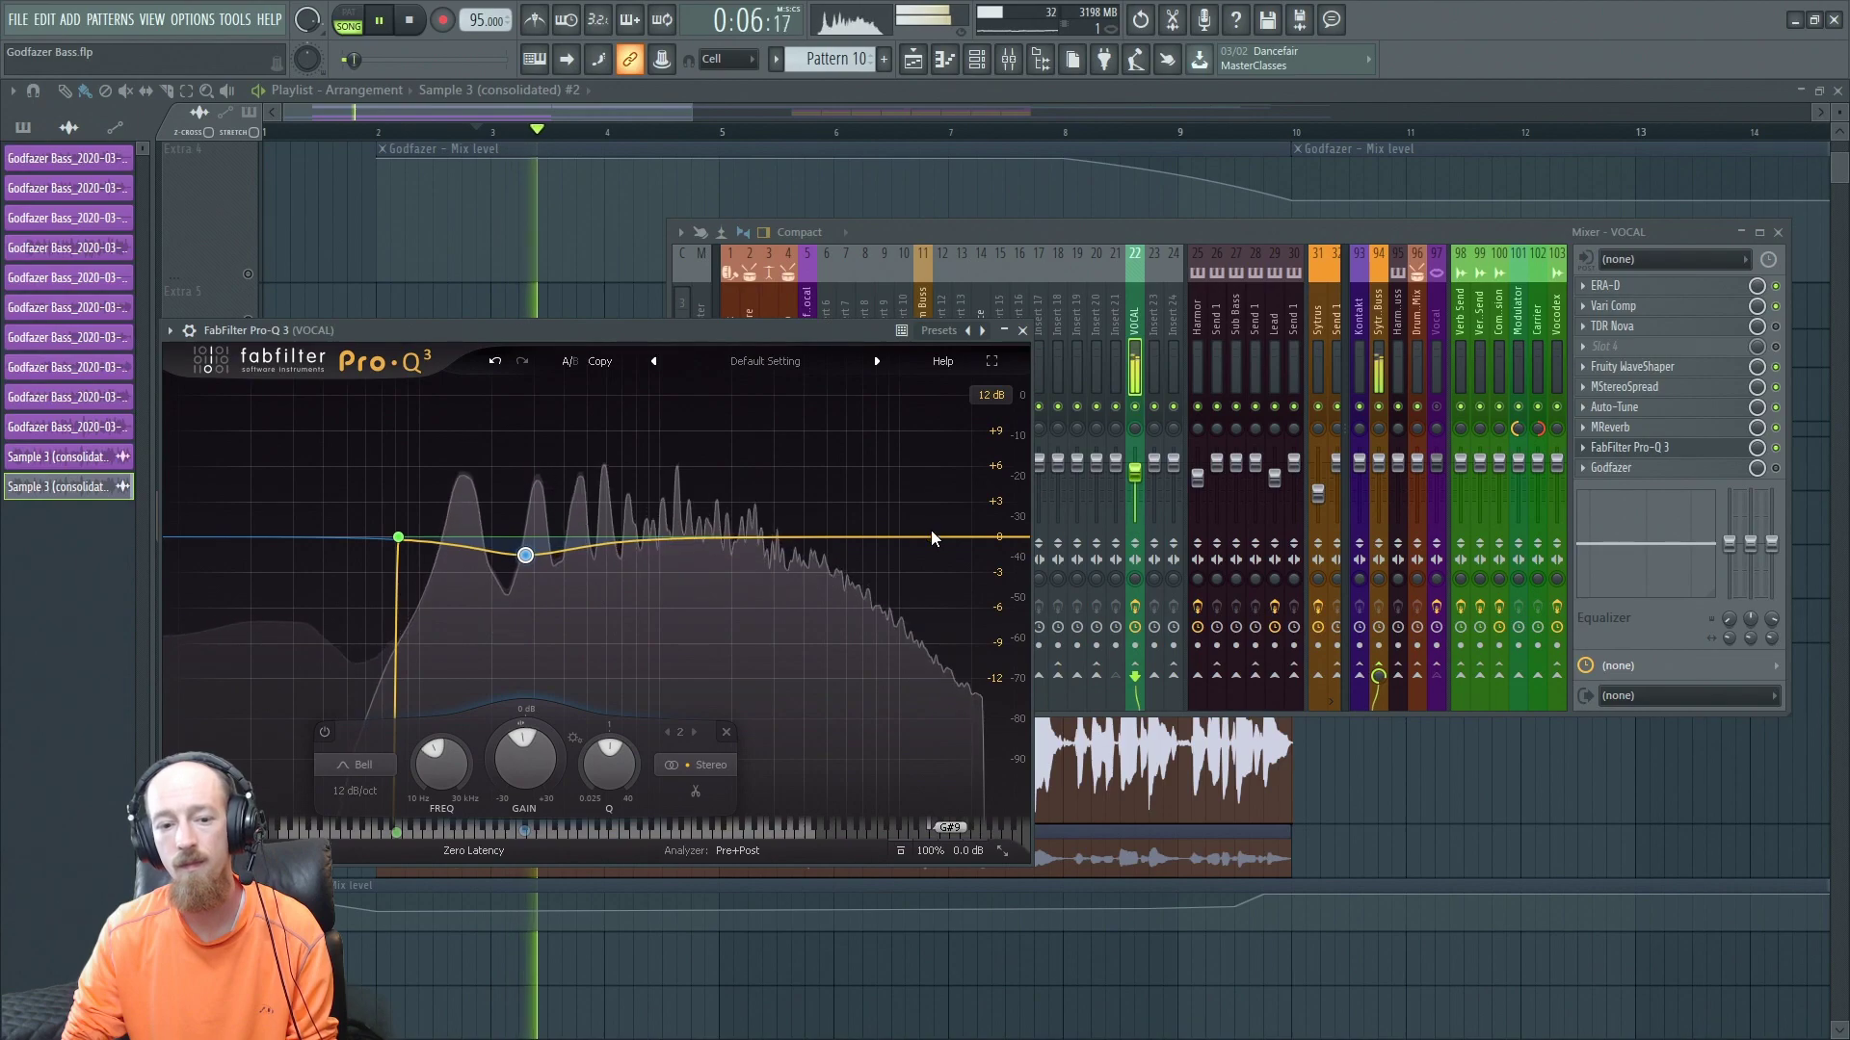
key("space")
left_click(1705, 448)
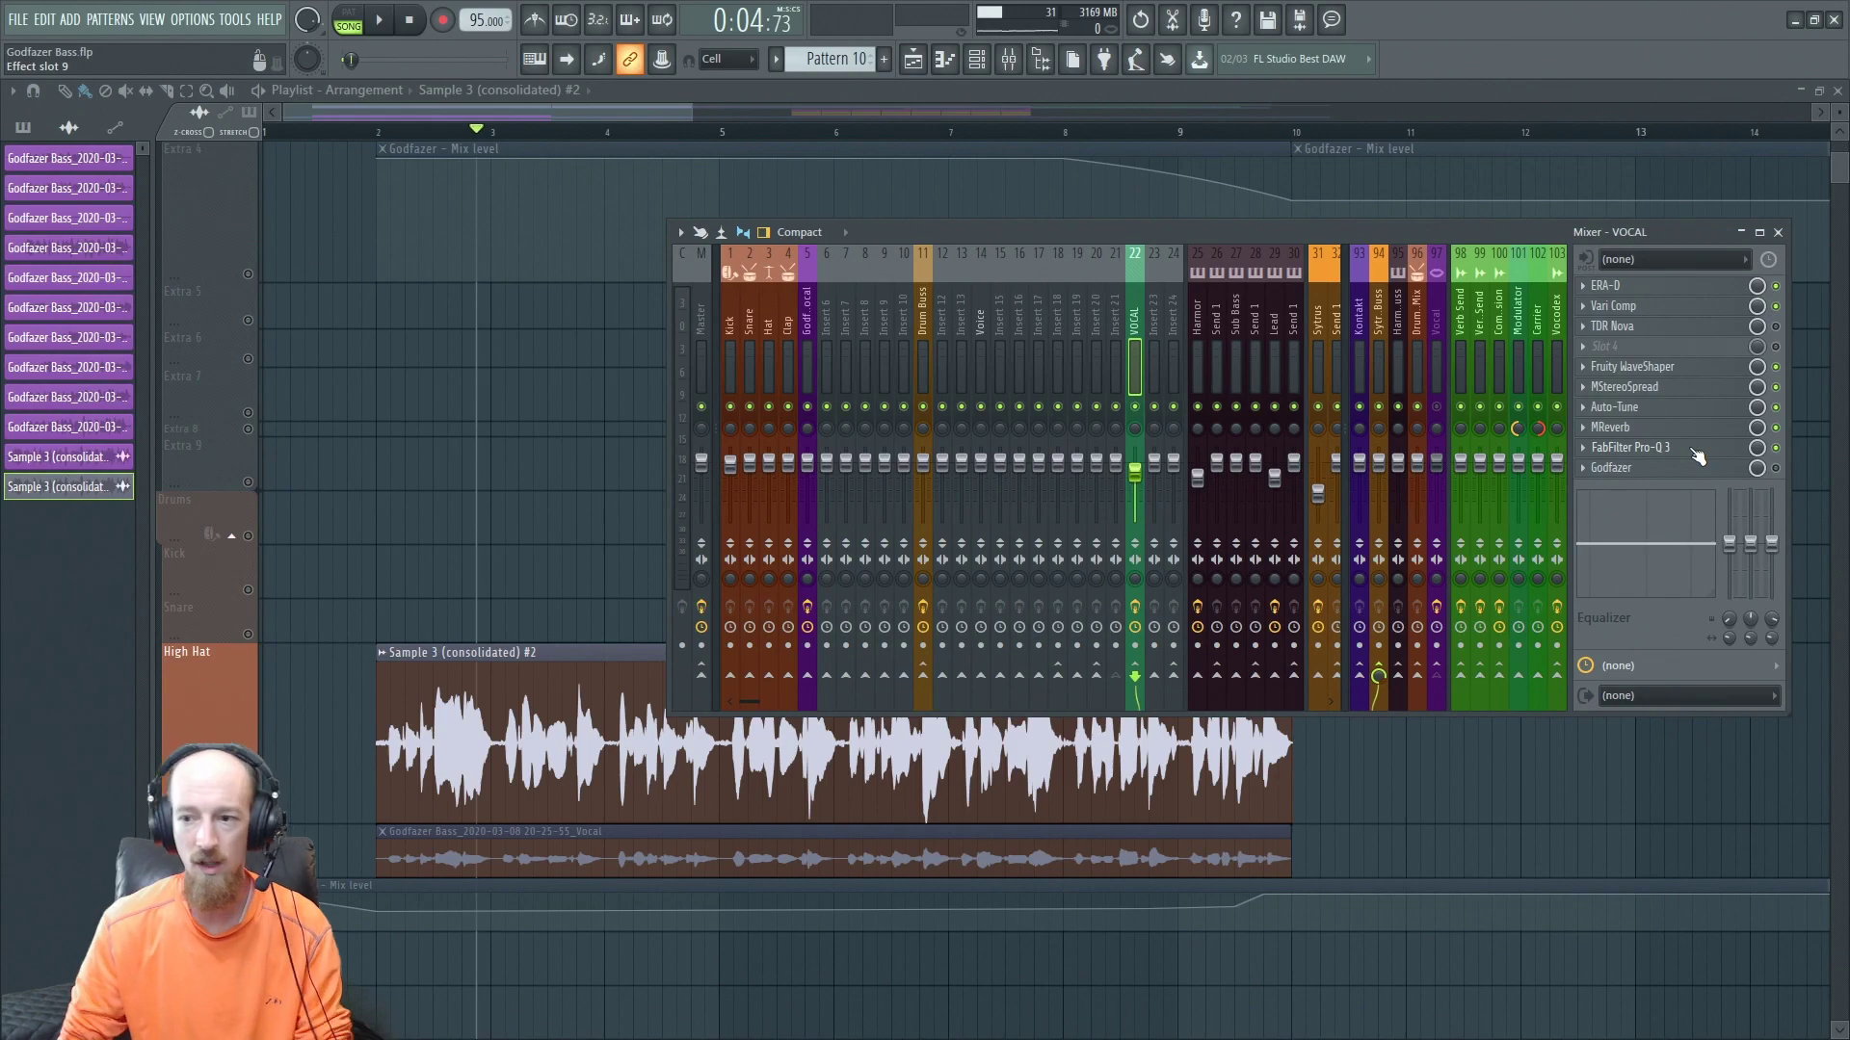
Review Godfazer's Chorus Widener preset, including its LFO modulator, and move its window toward the VOCAL effect slots.
left_click(1676, 467)
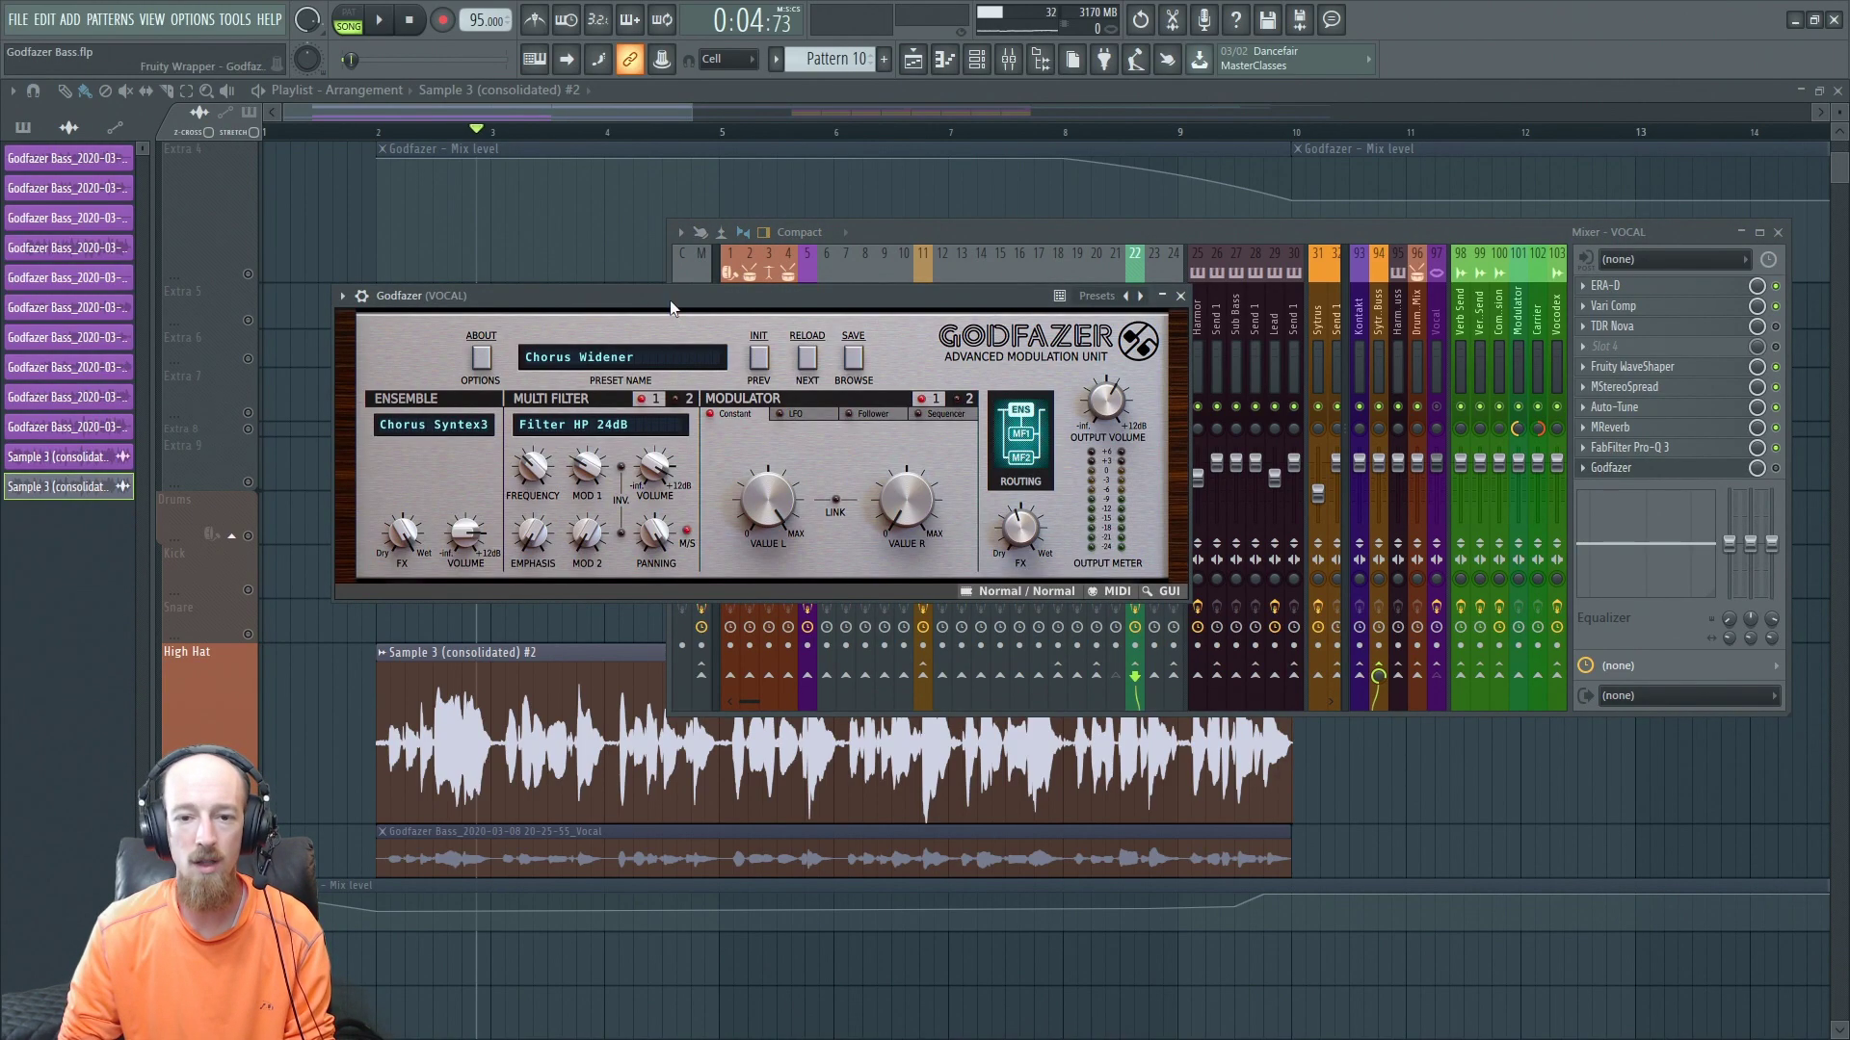
left_click_drag(670, 300, 674, 266)
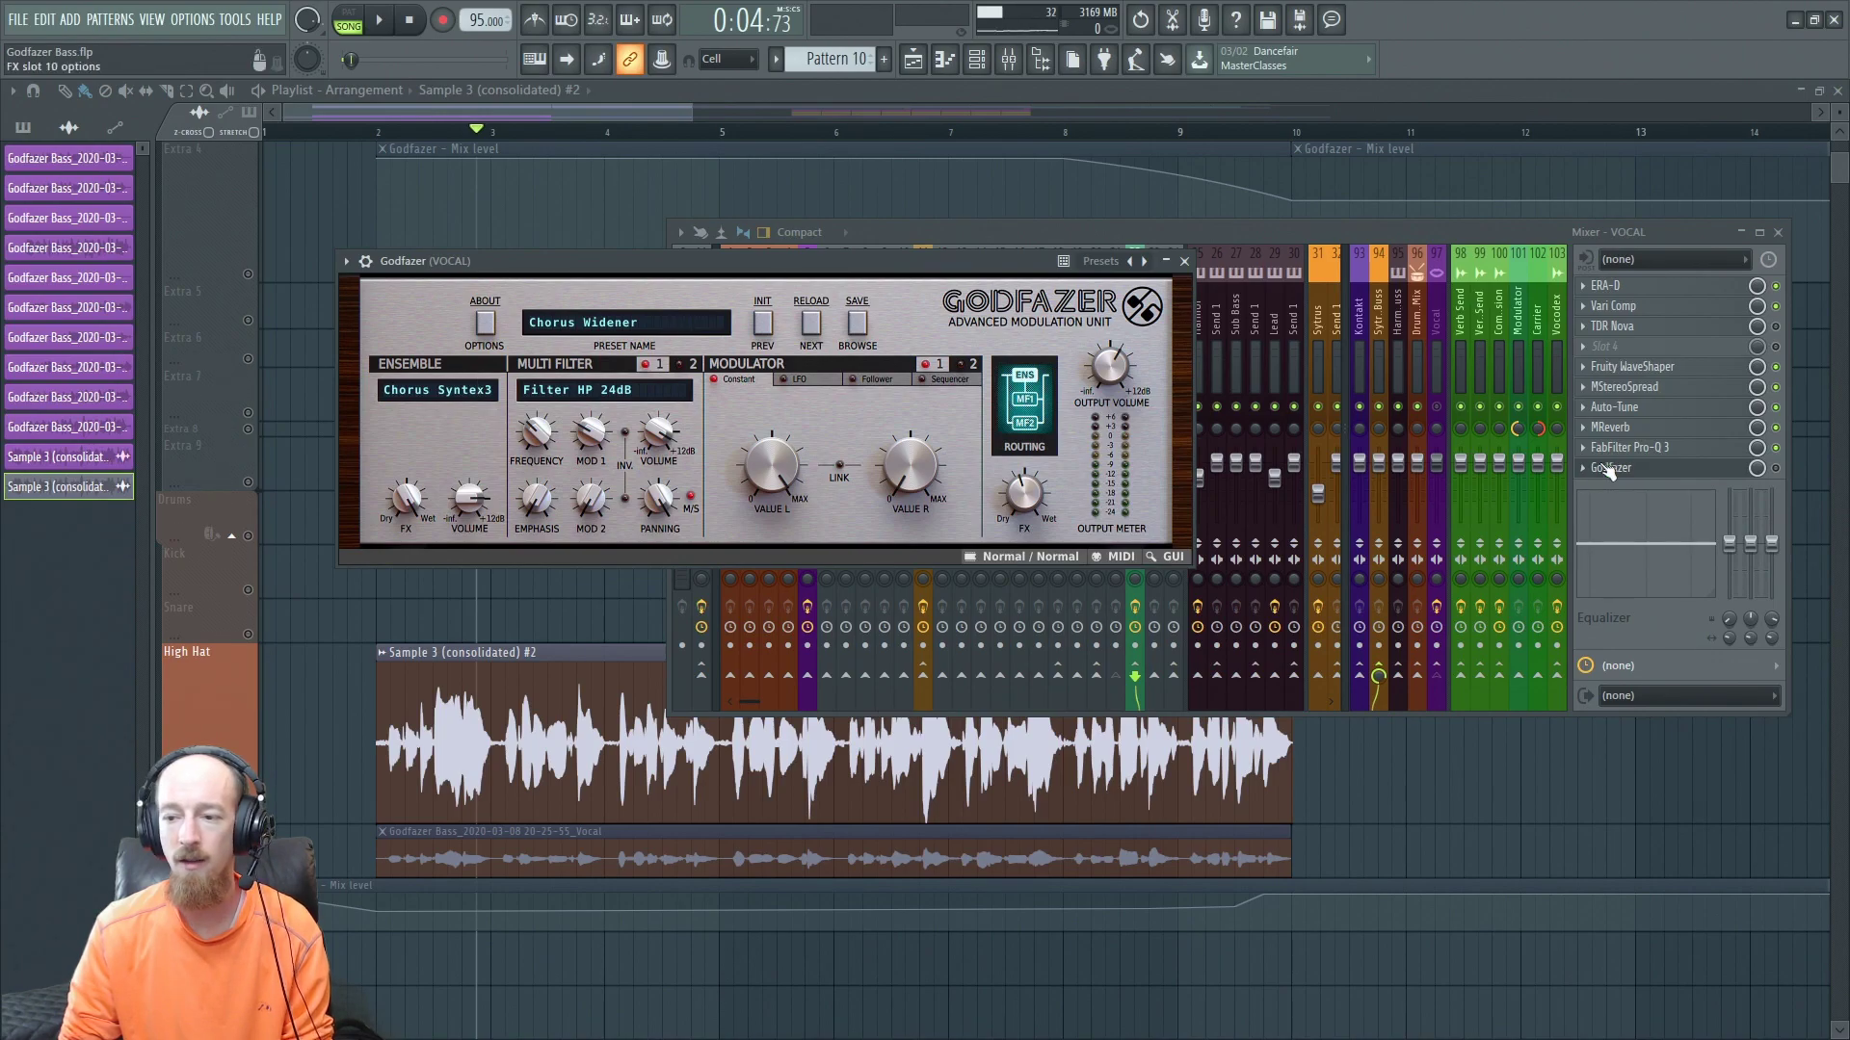
left_click(1684, 488)
left_click(1677, 472)
key("space")
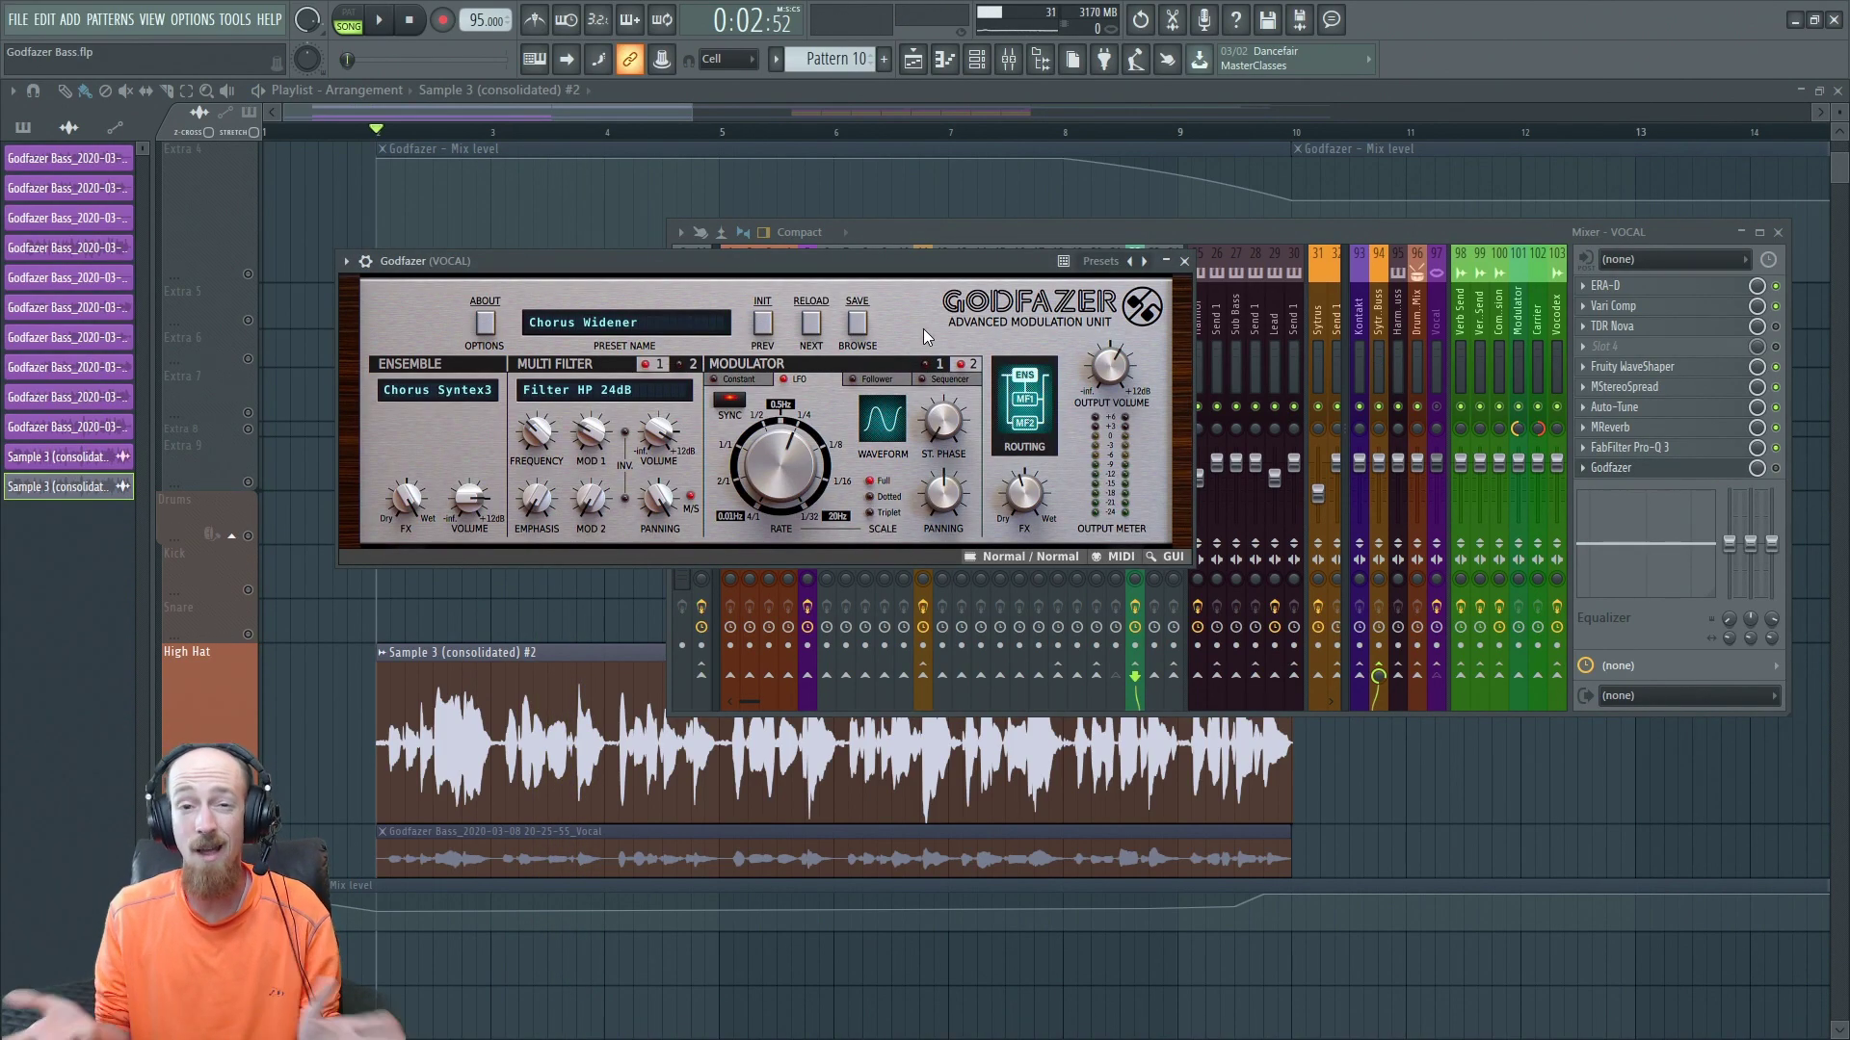
left_click_drag(900, 257, 1354, 214)
Audition the vocal from bar 2 with Godfazer's window shown, and replay it with the mixer in front.
key("space")
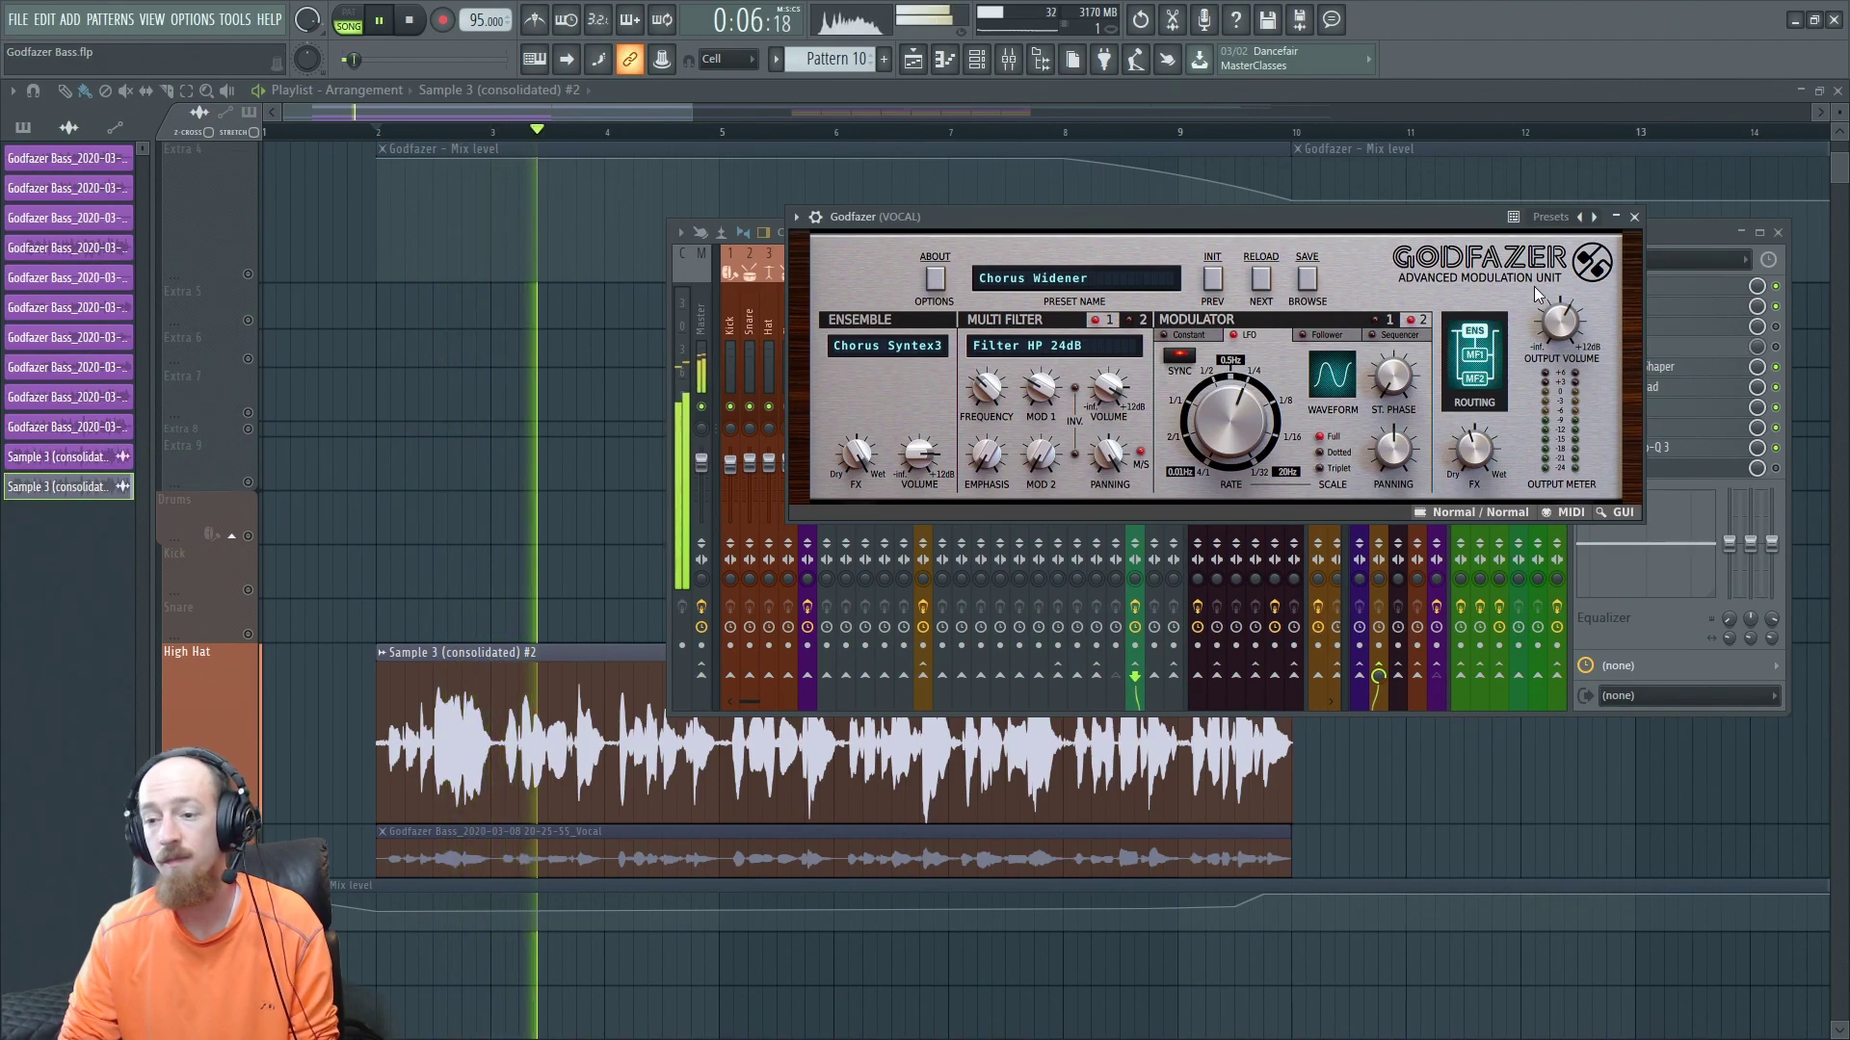
key("space")
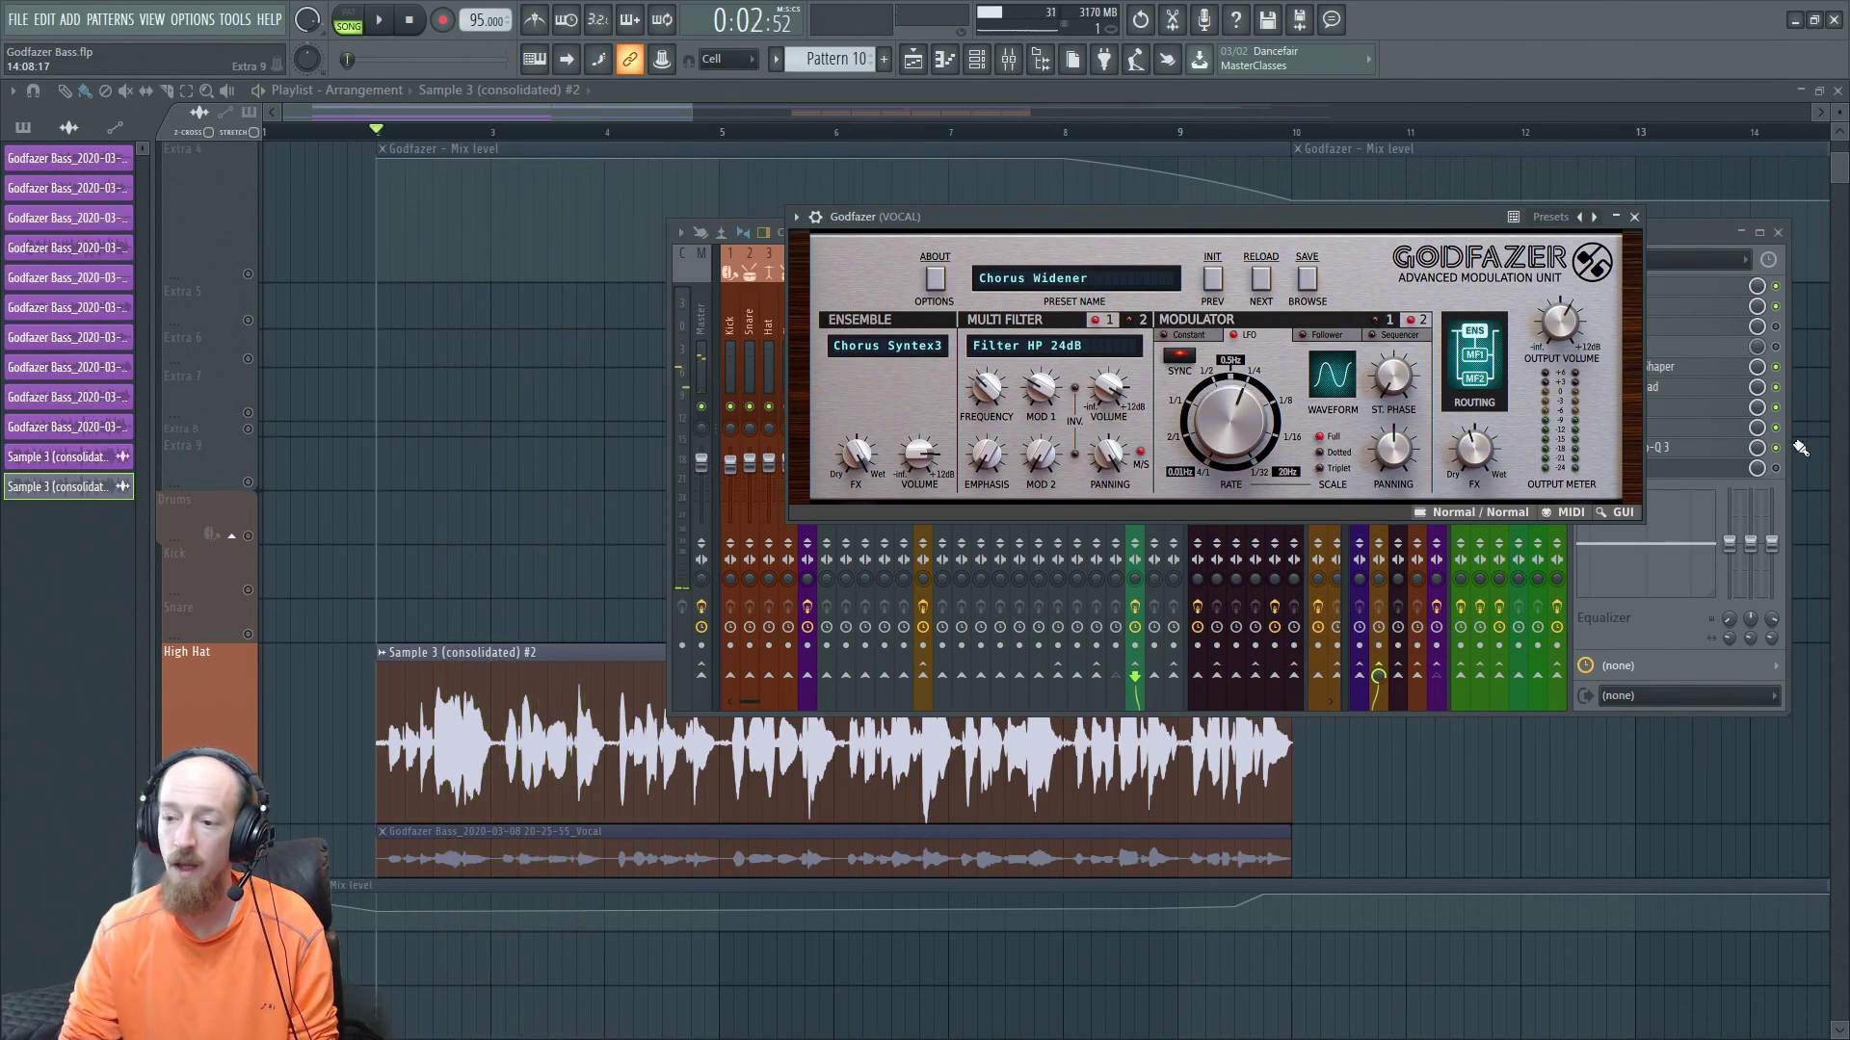
left_click(1693, 386)
key("space")
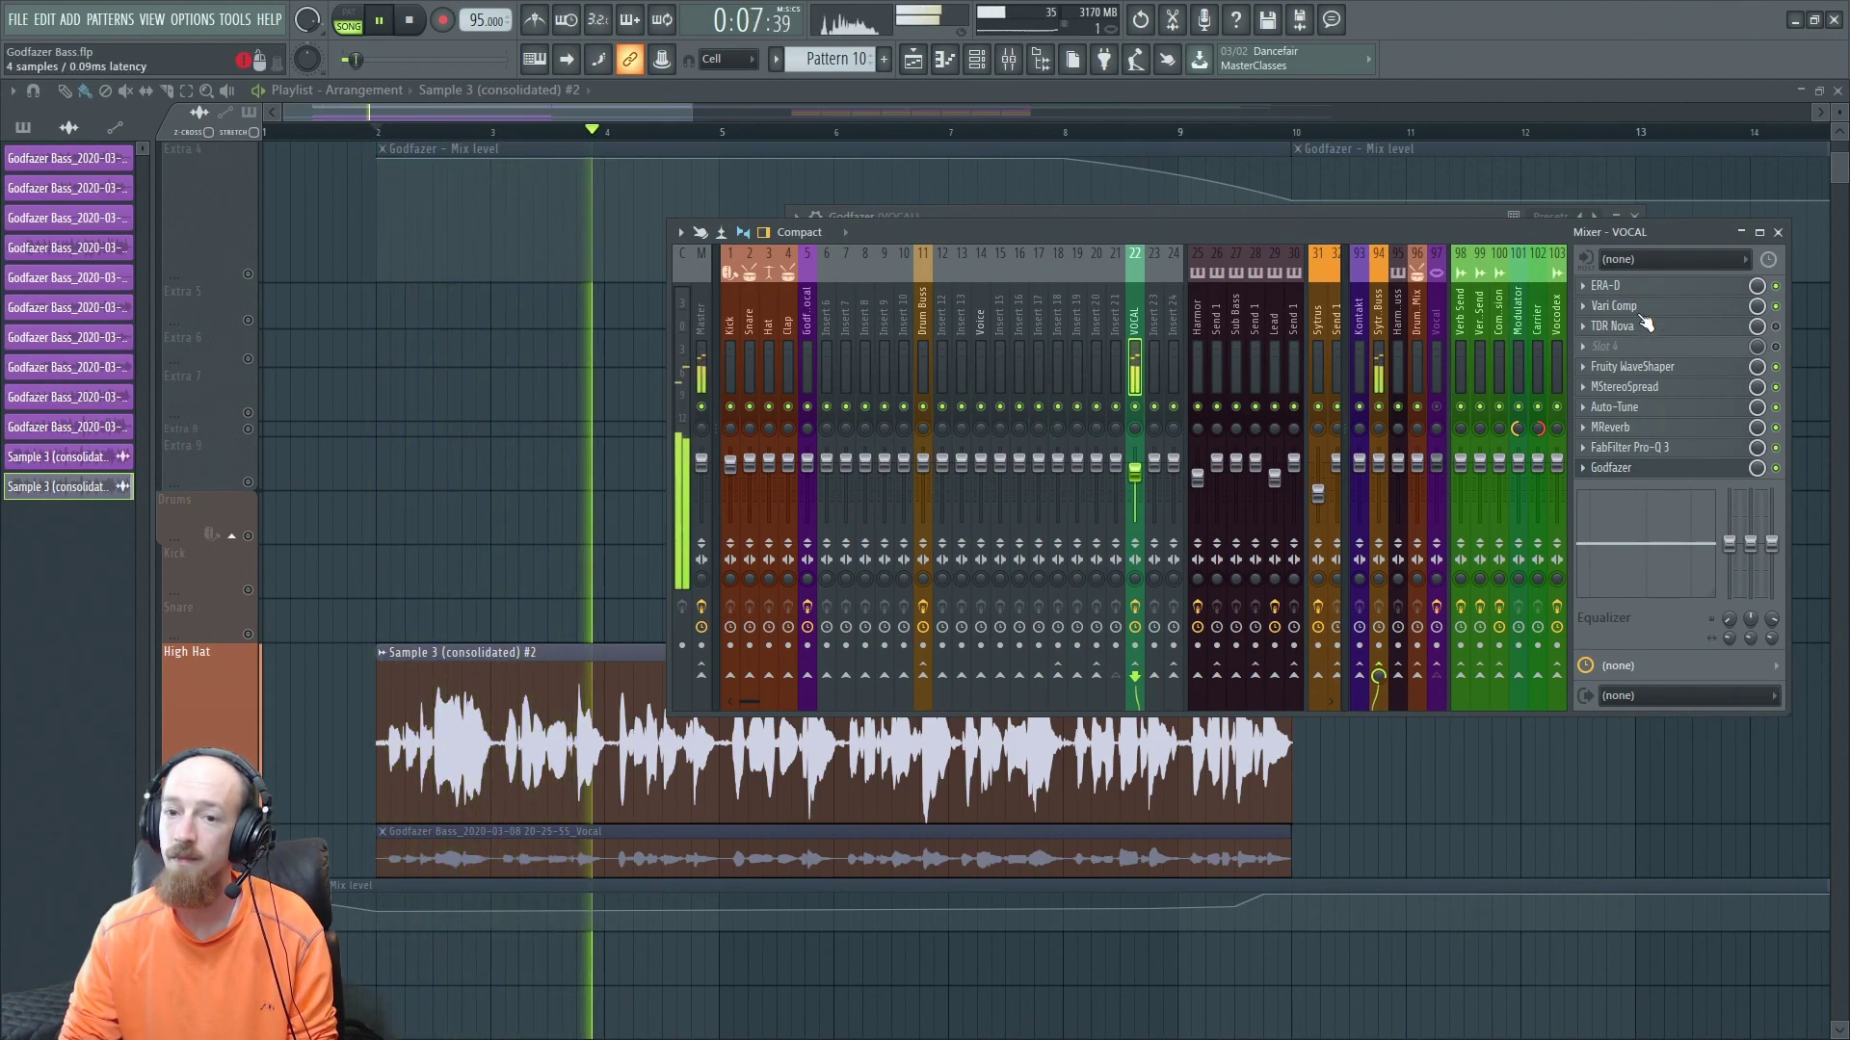
key("space")
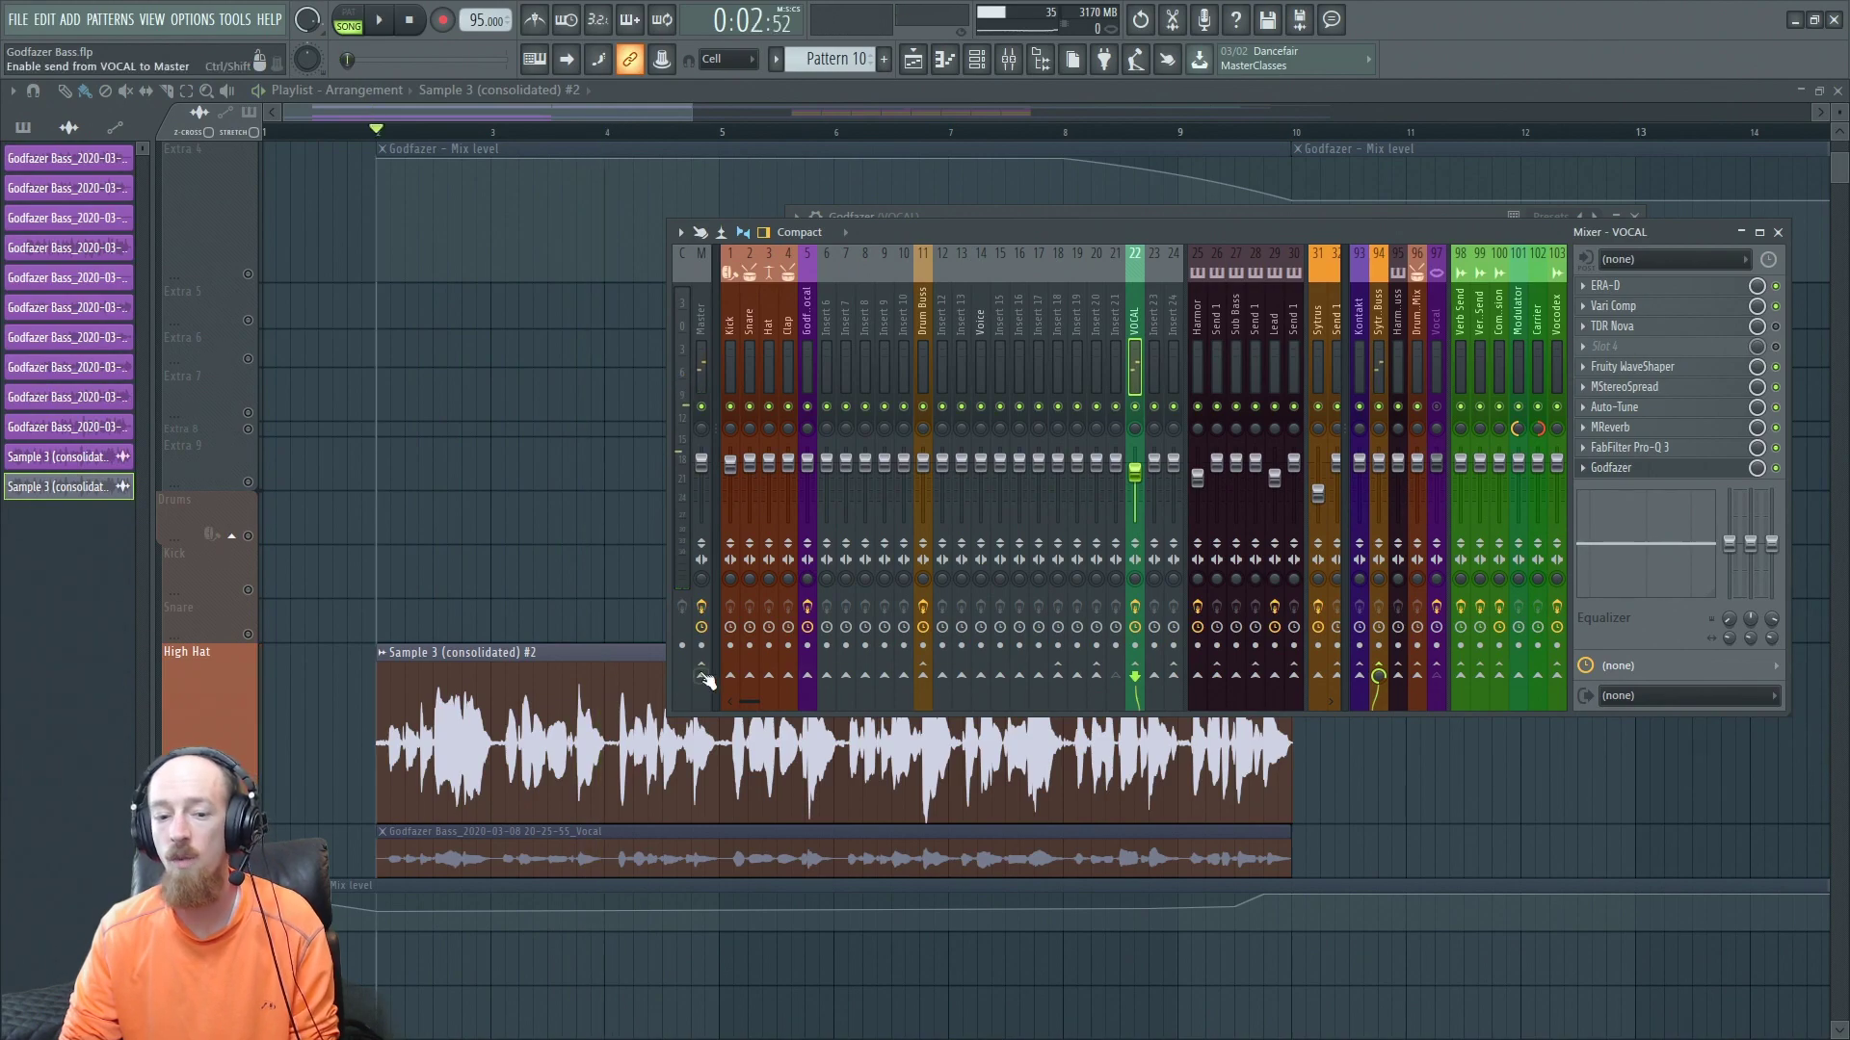
Recheck Godfazer's settings, and play the vocal from bar 2 to compare it with Godfazer bypassed and enabled.
left_click(1720, 469)
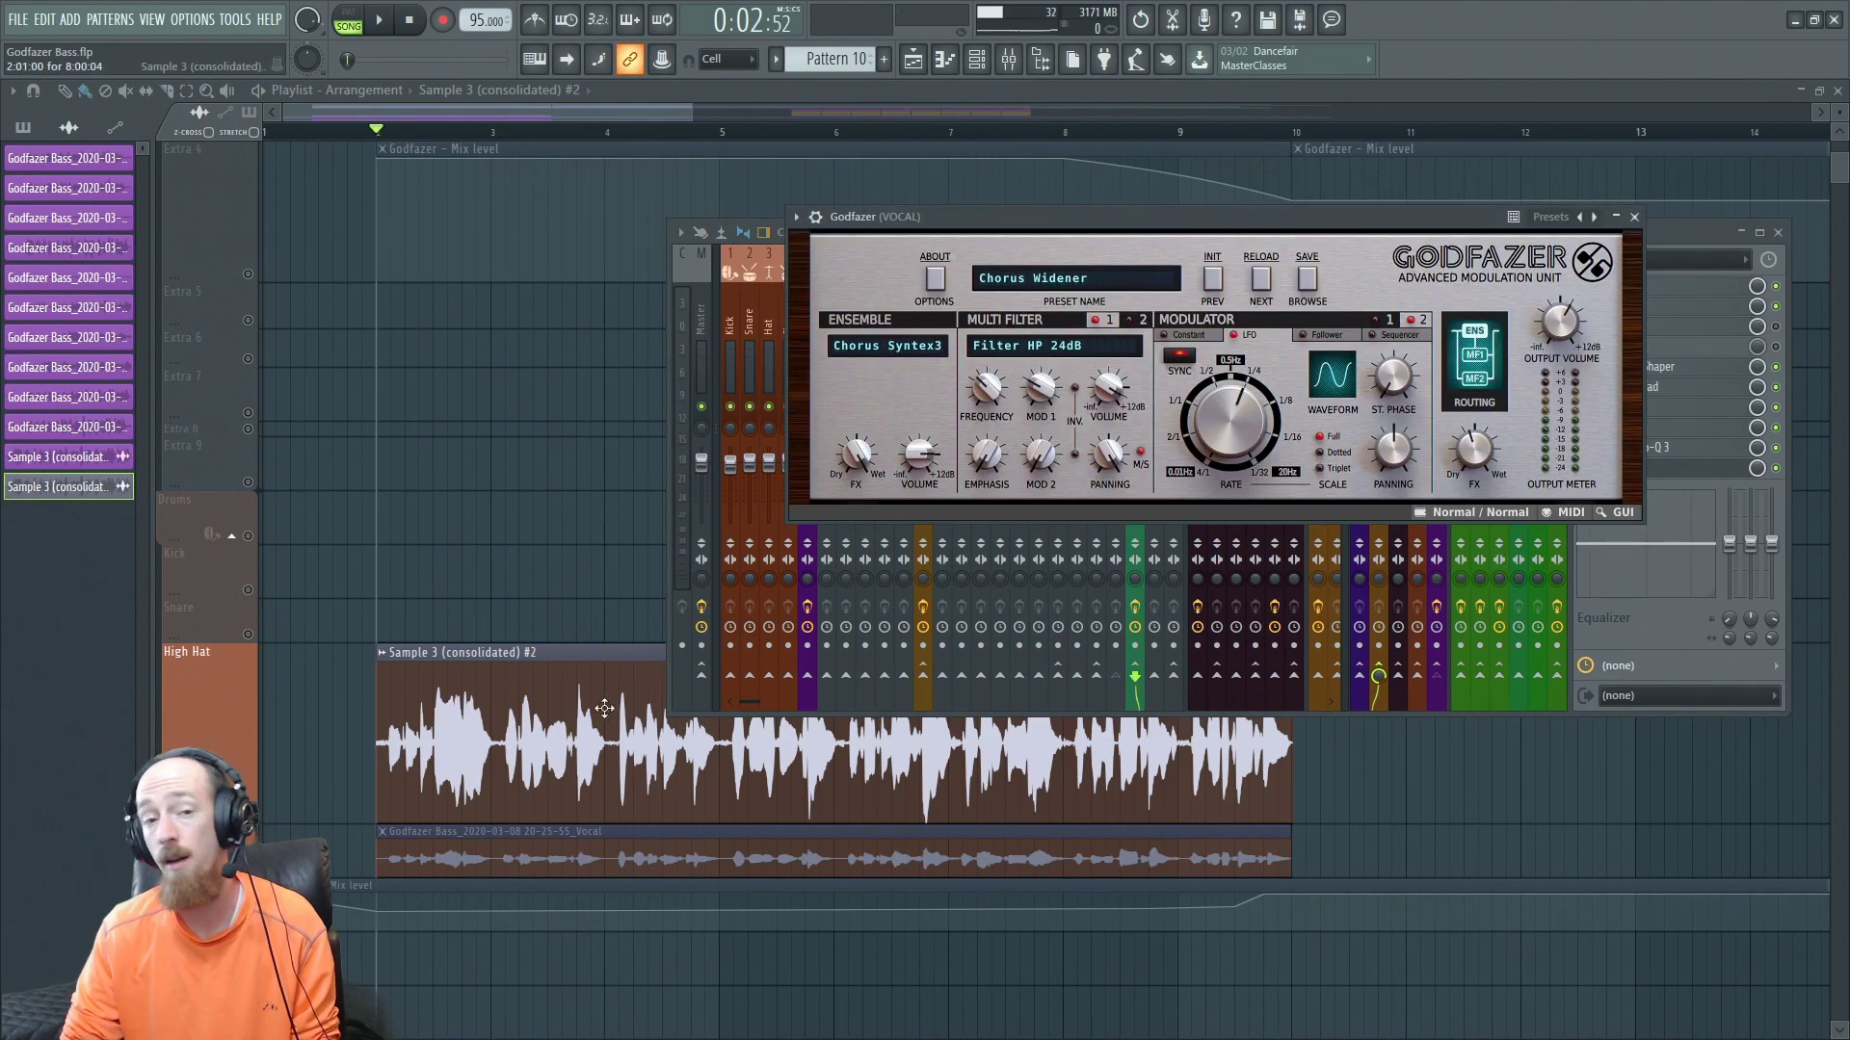
left_click(1693, 480)
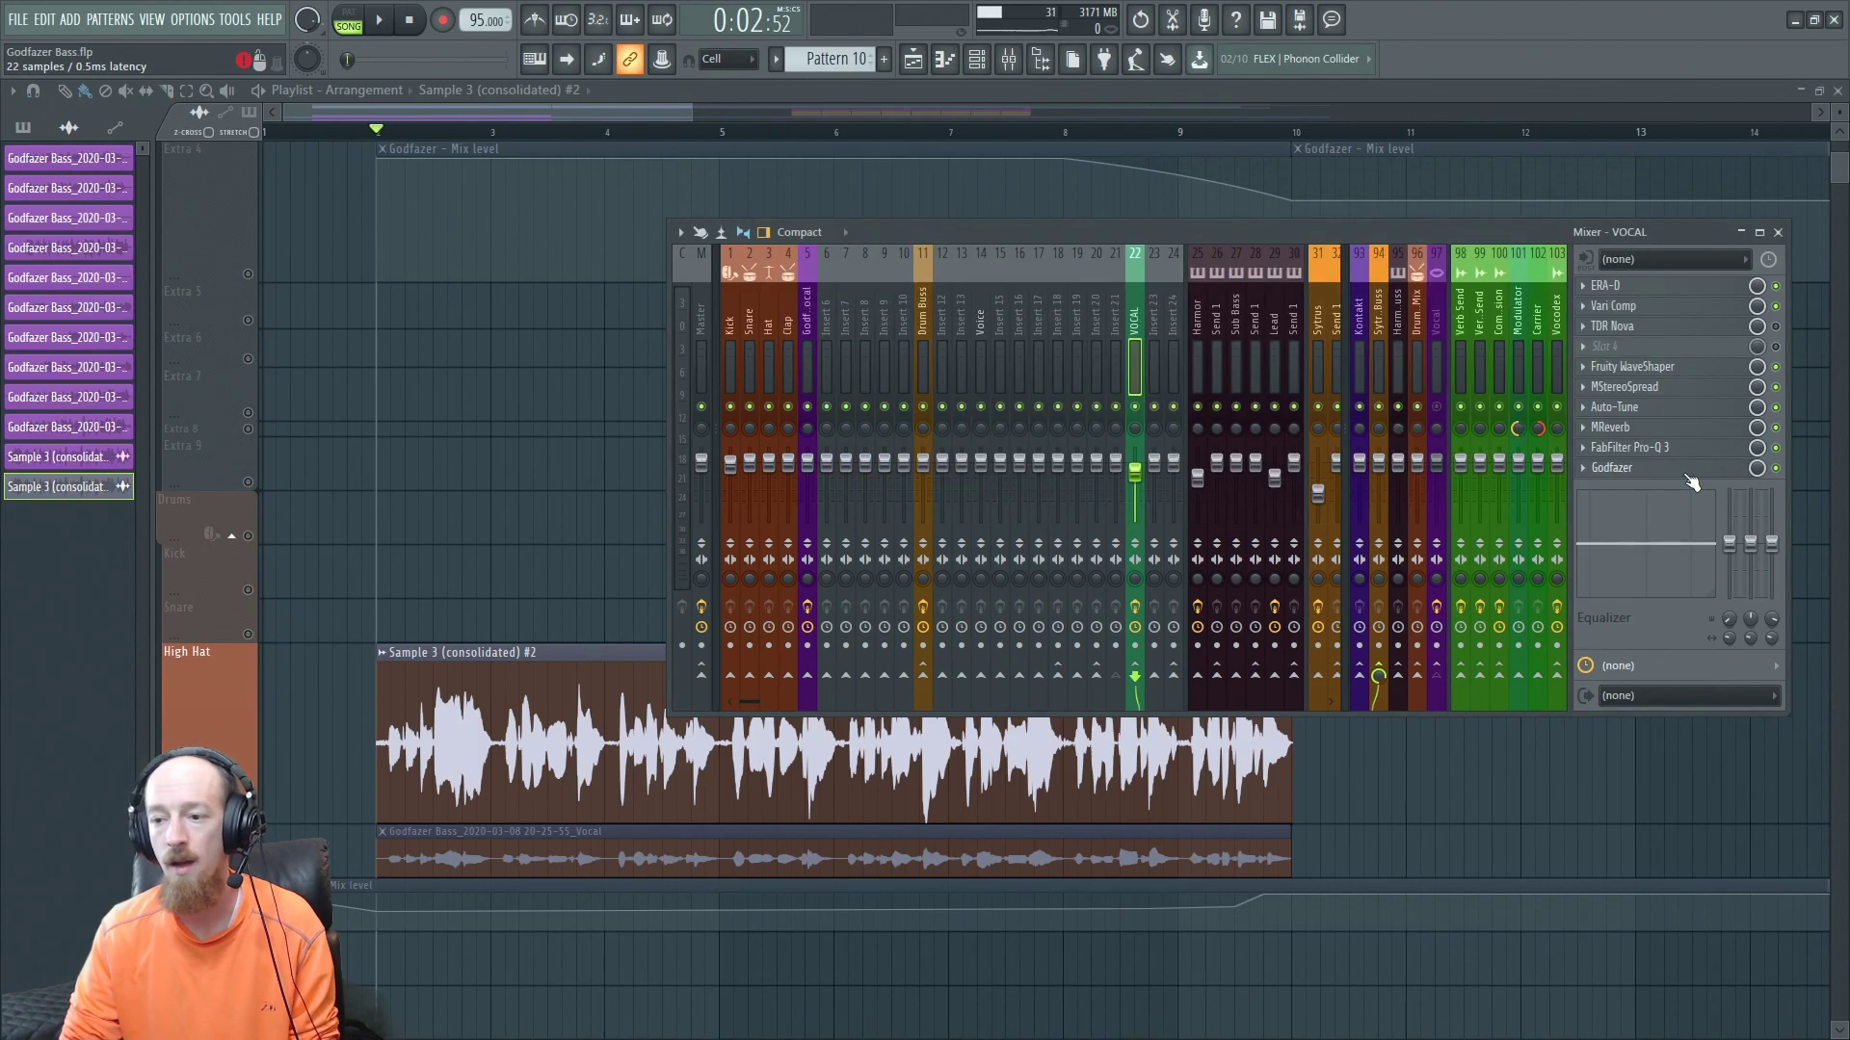
key("space")
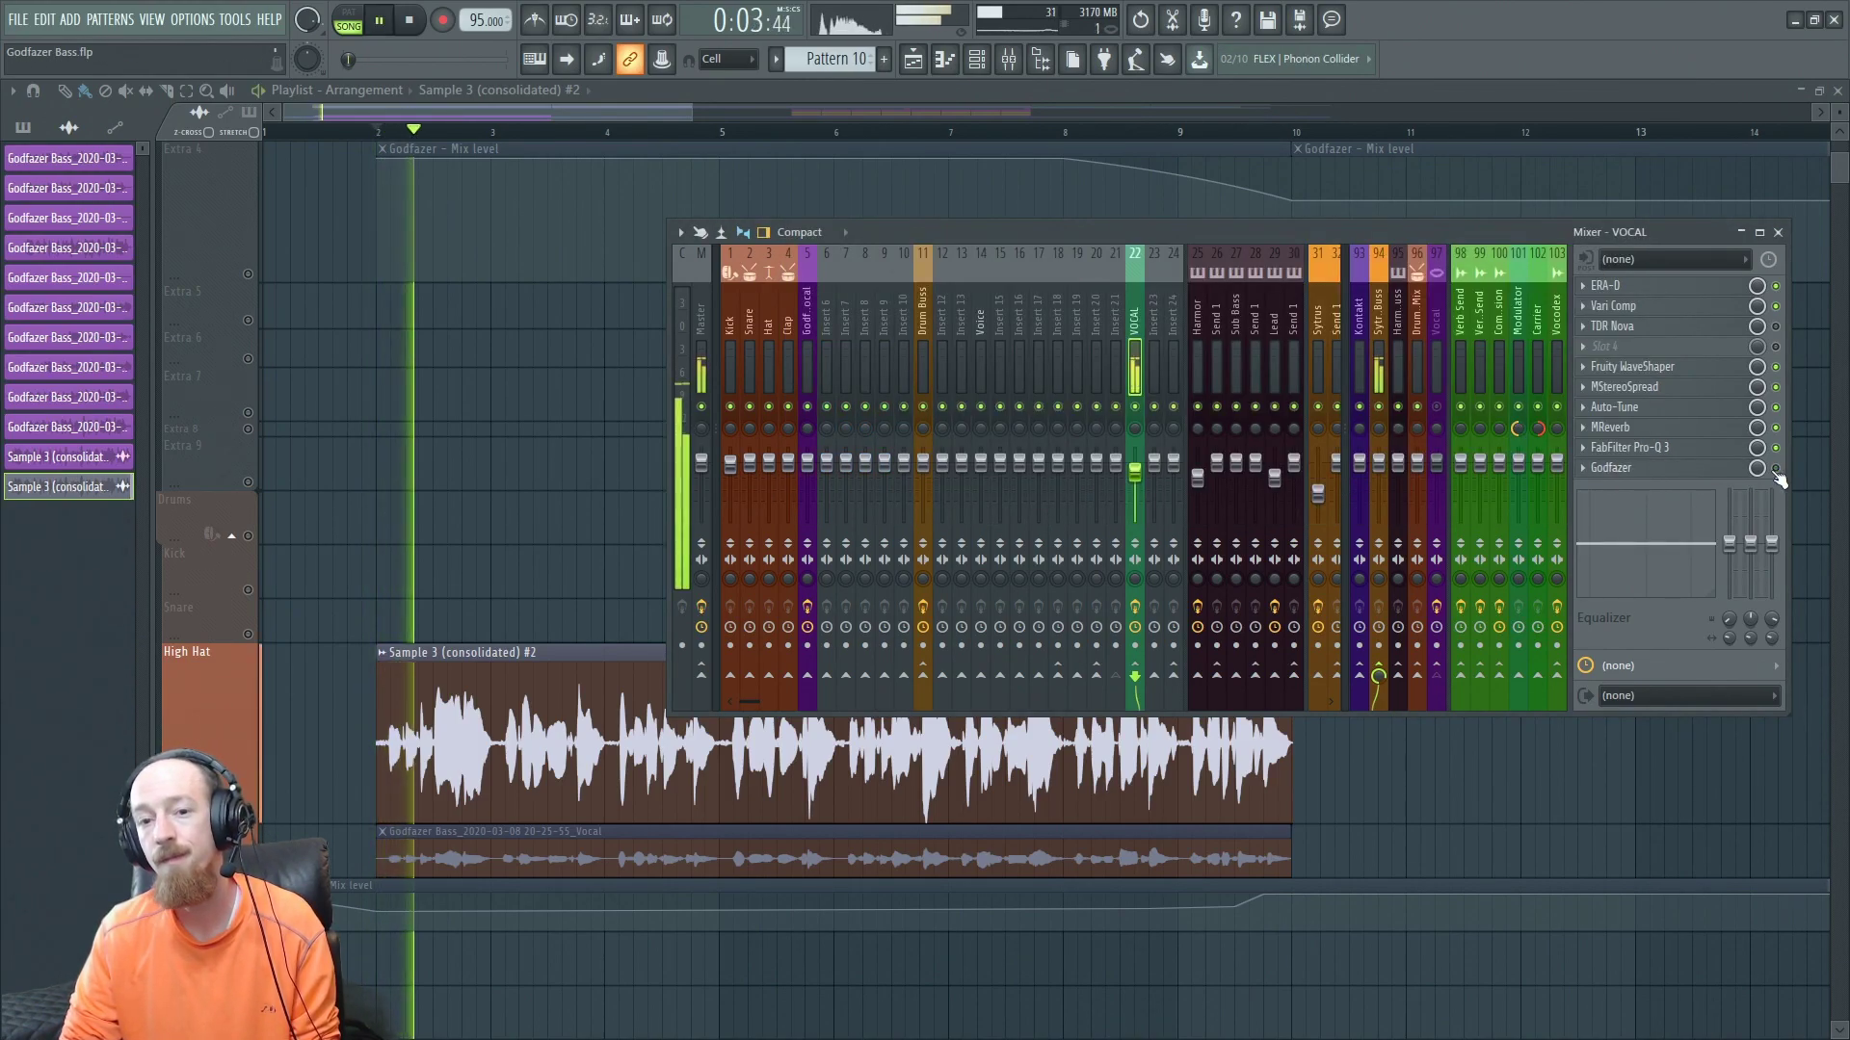
key("space")
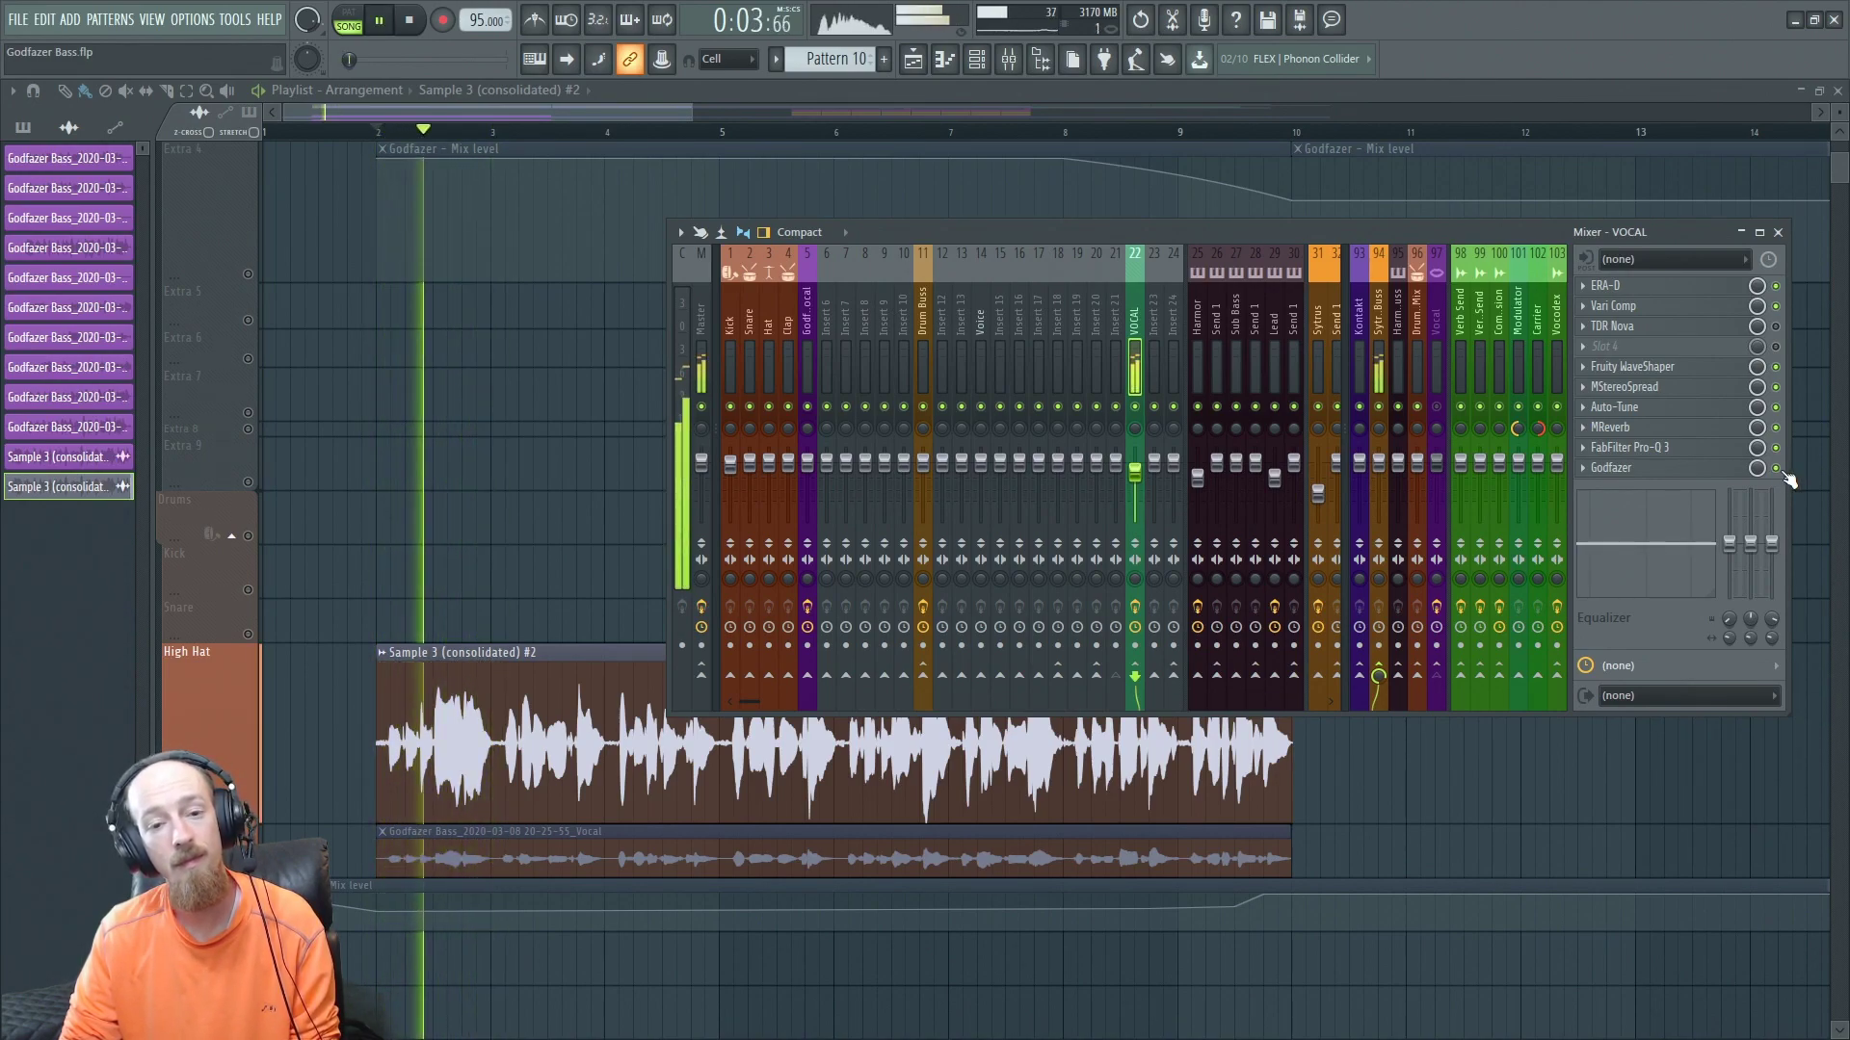
key("space")
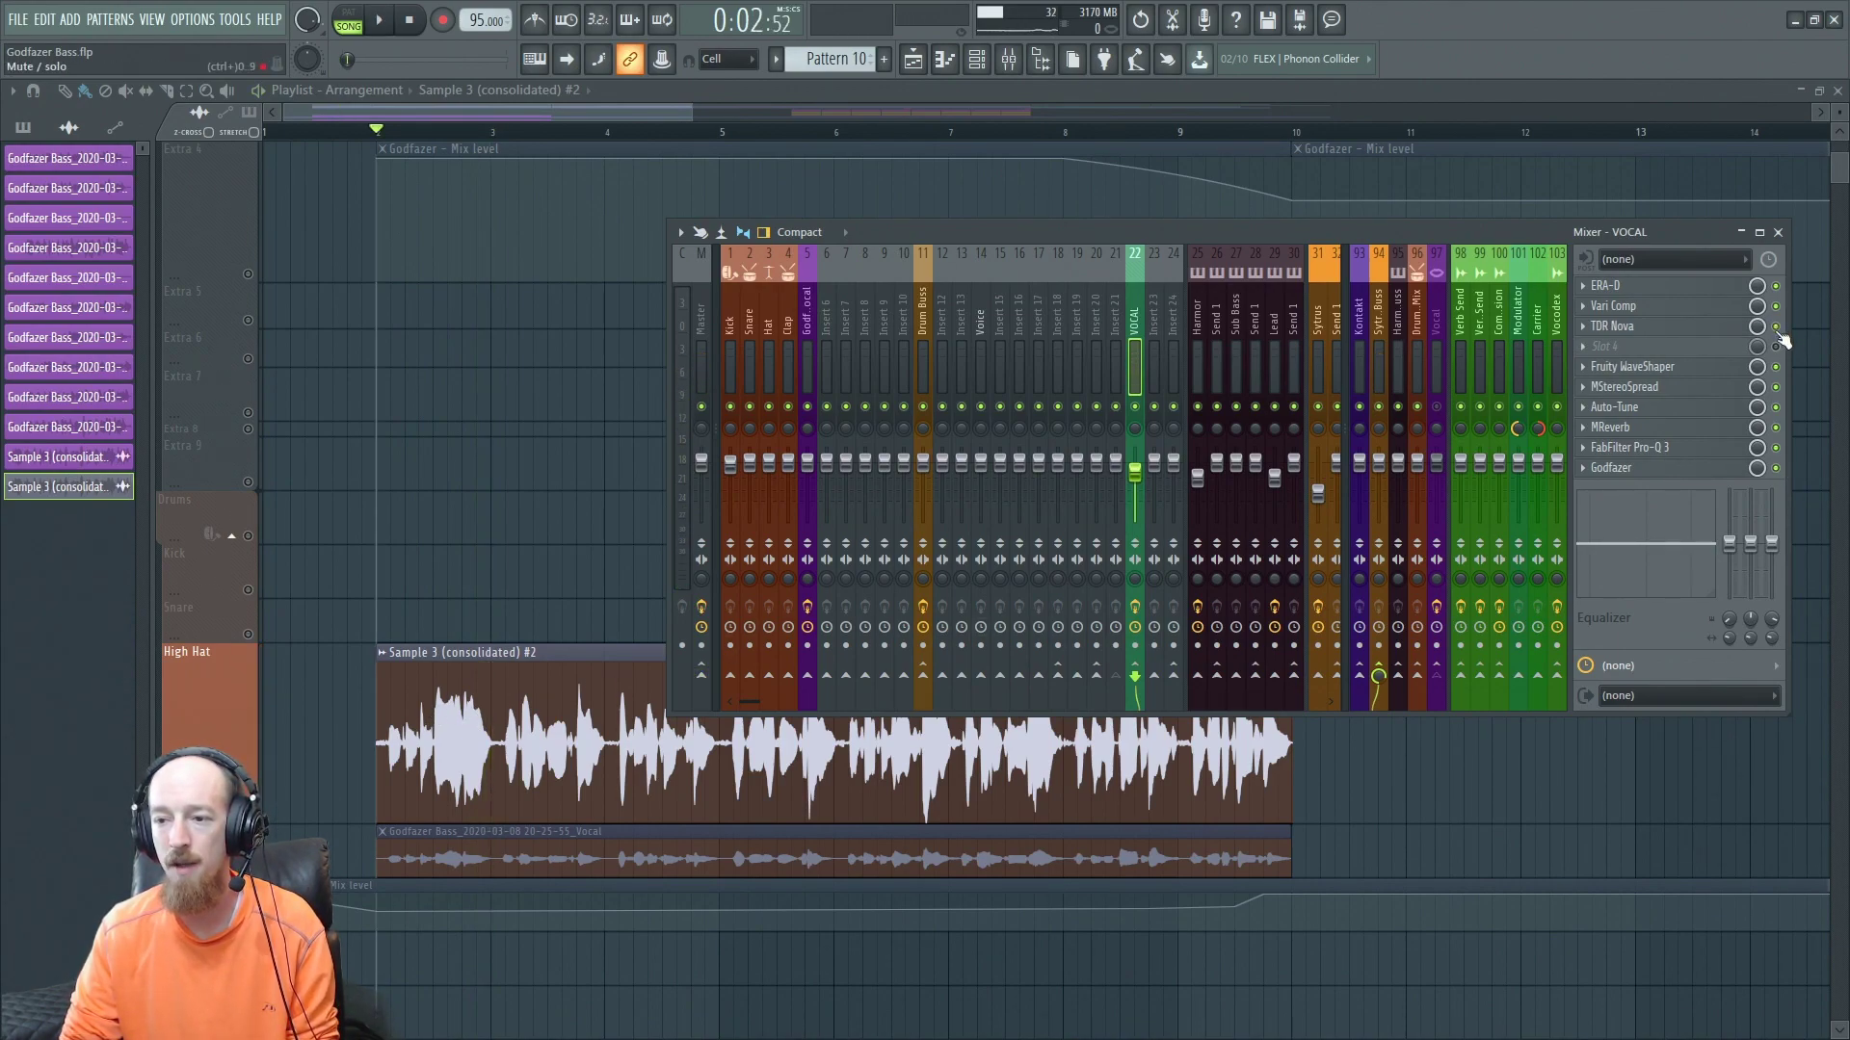
Open TDR Nova from the VOCAL insert, move its window clear of the effect slots, and audition the vocal through its dynamic EQ.
left_click(1613, 326)
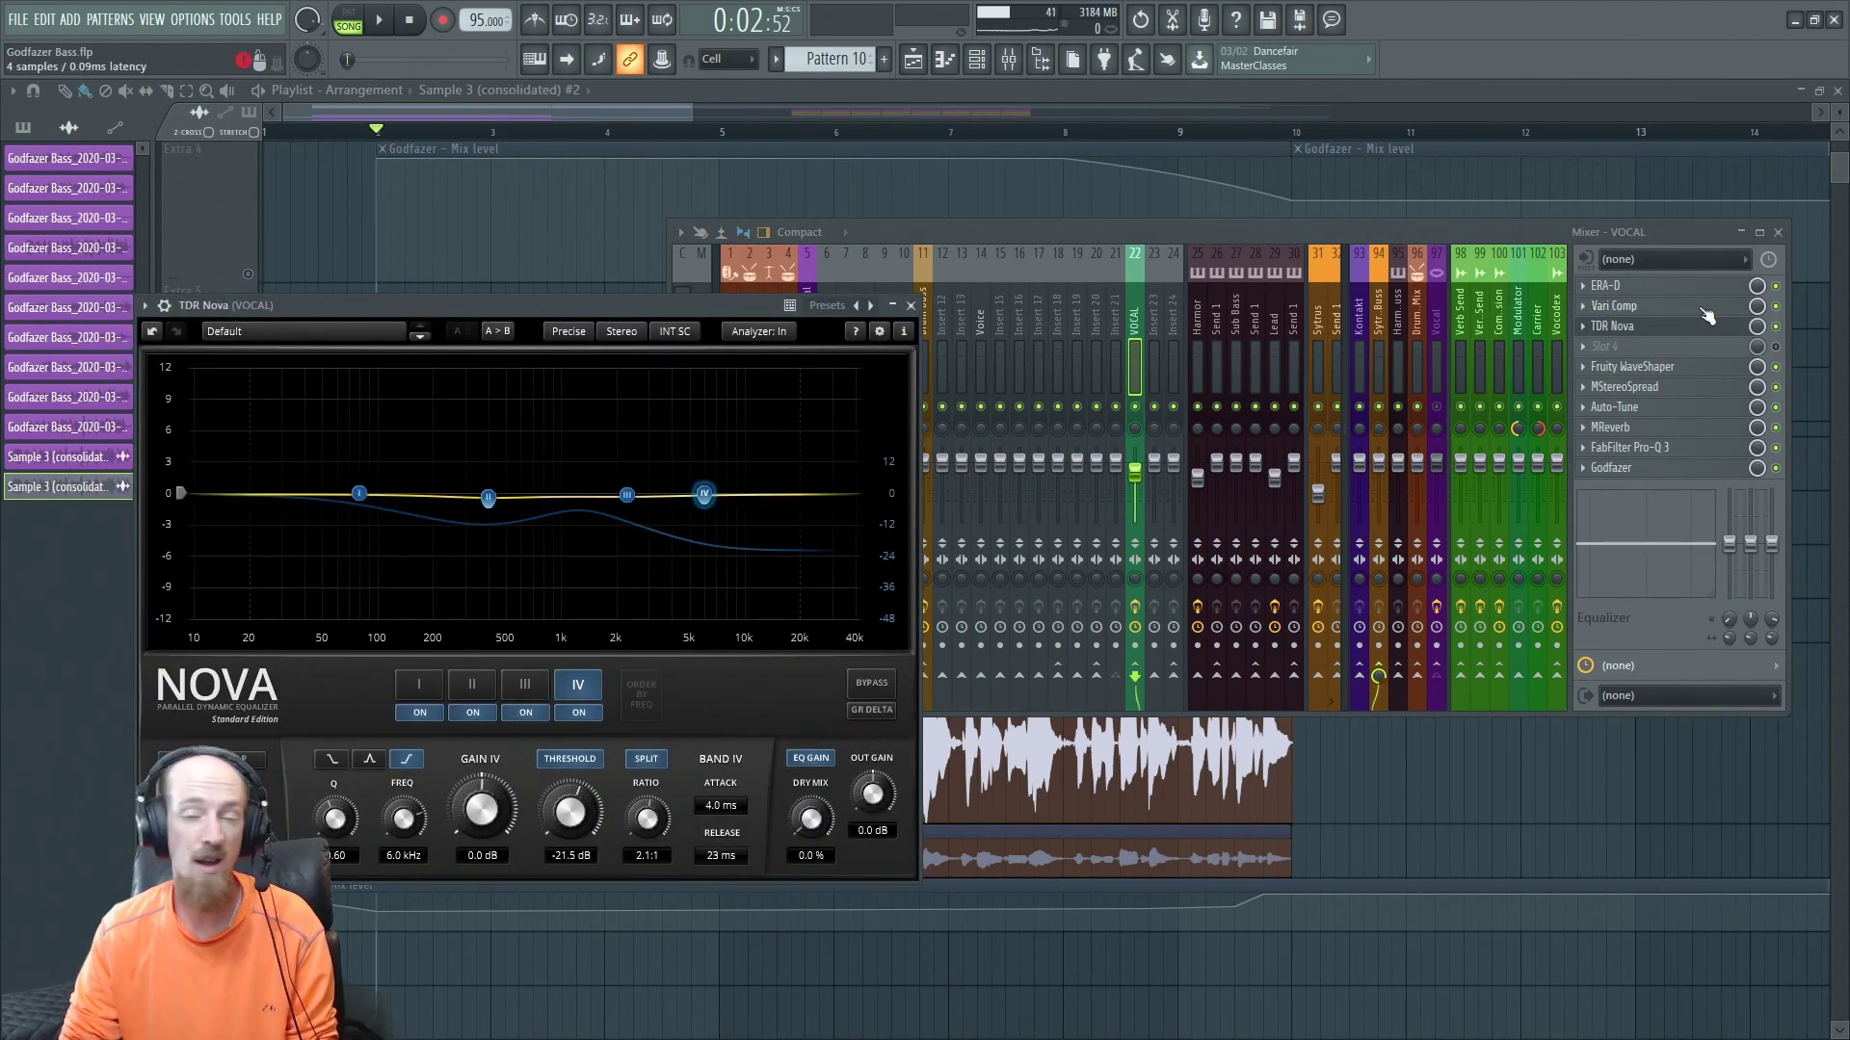
left_click_drag(738, 300, 1190, 131)
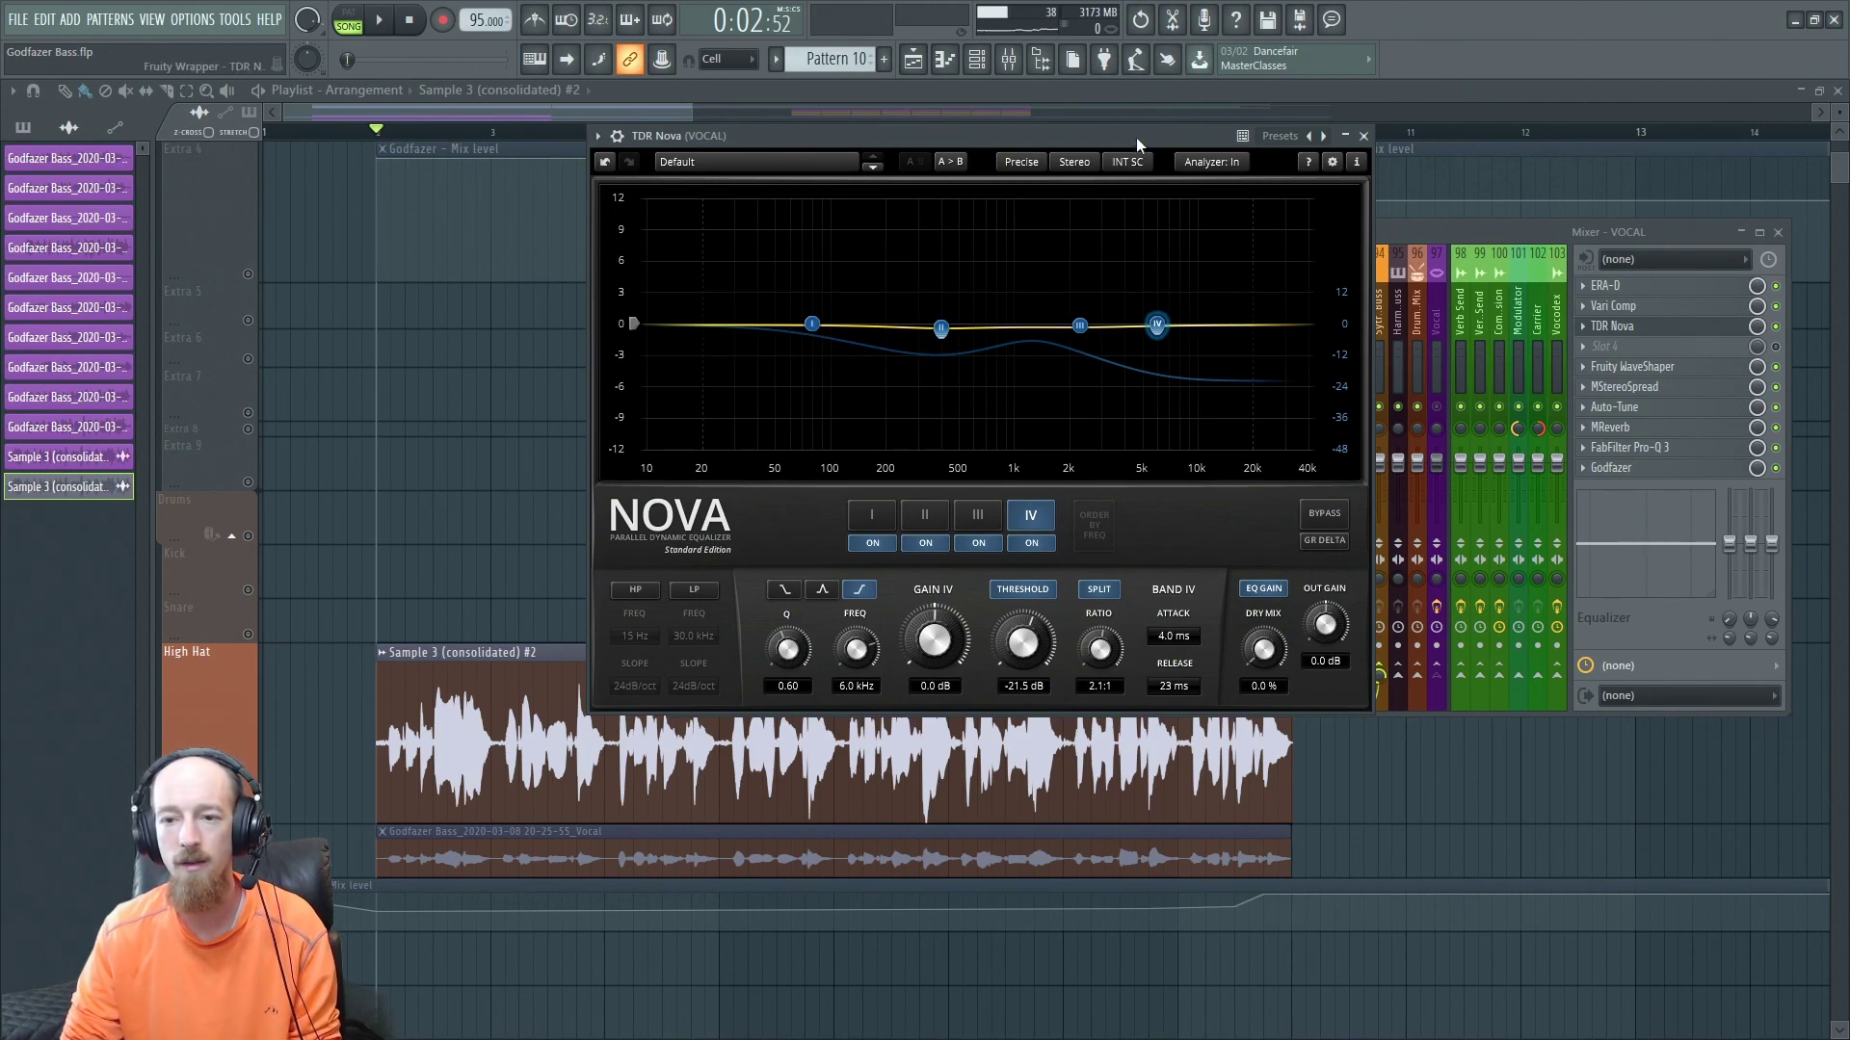
key("space")
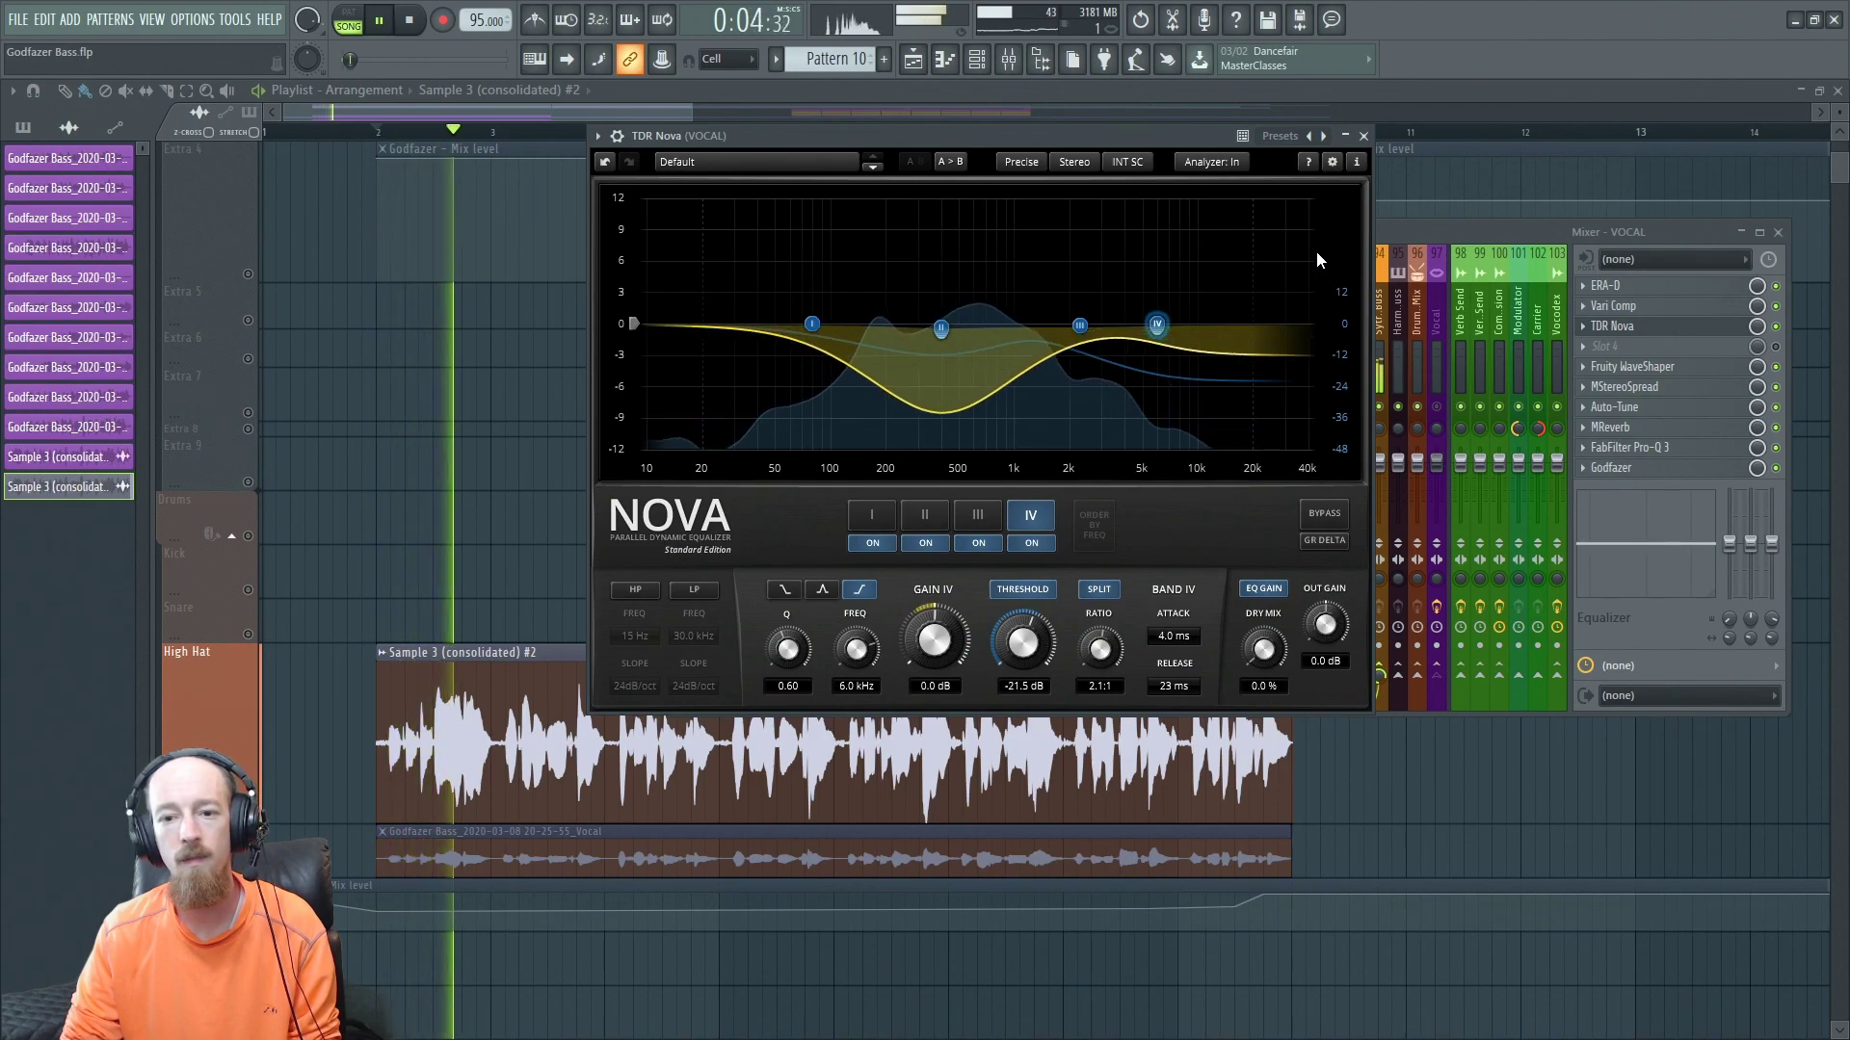
key("space")
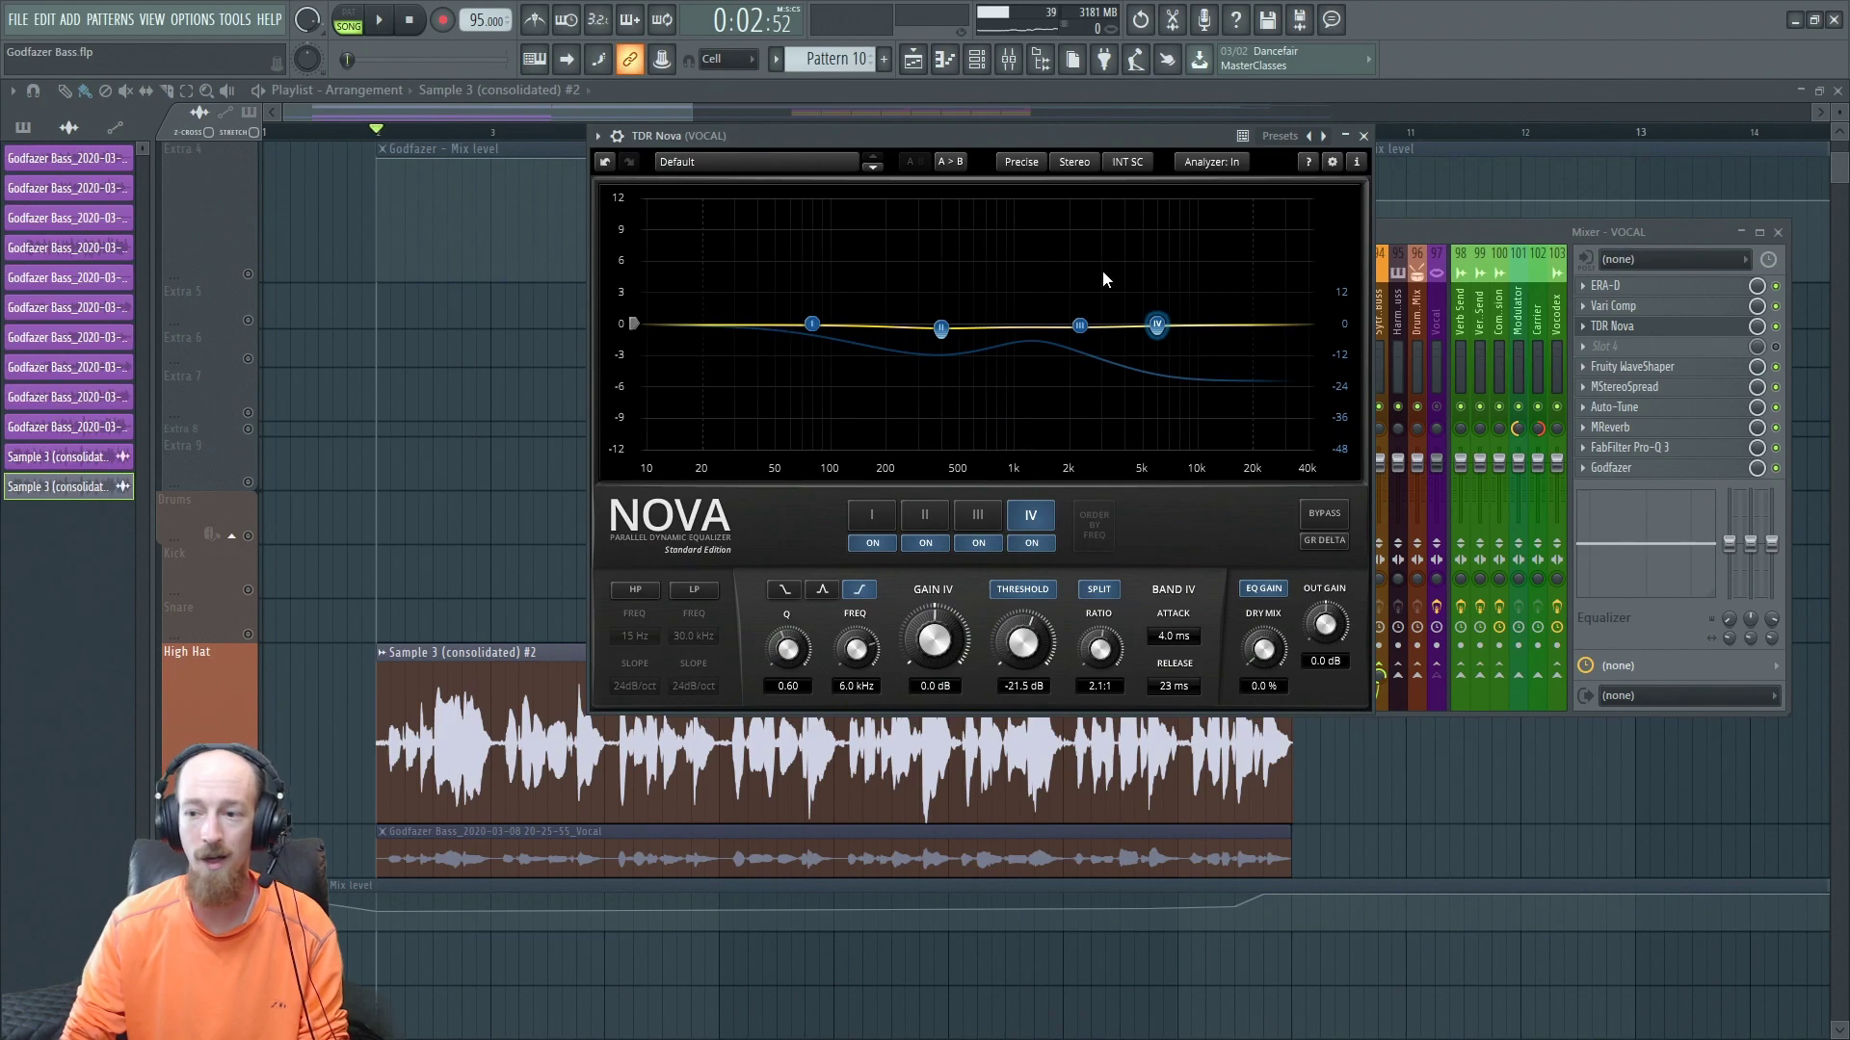
Bypass TDR Nova on the VOCAL insert, play the vocal briefly, and save the project.
left_click(1777, 329)
key("space")
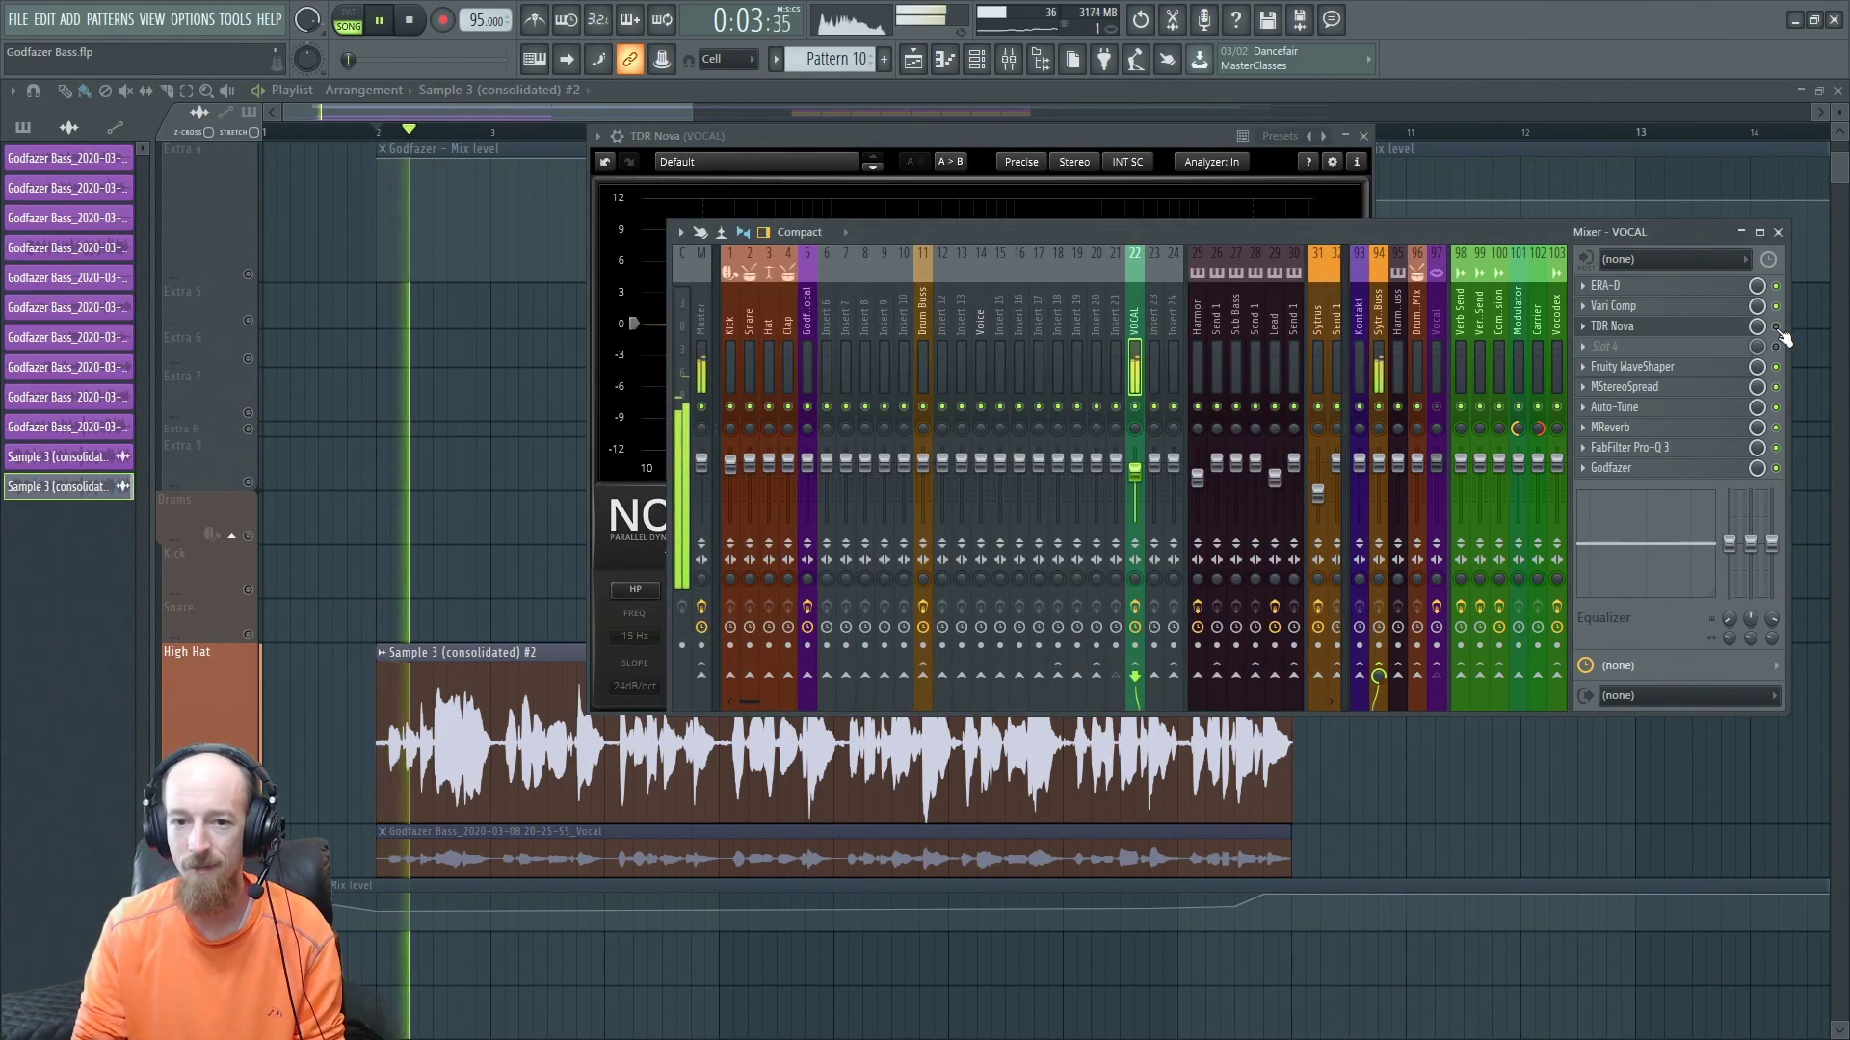
key("ctrl+s")
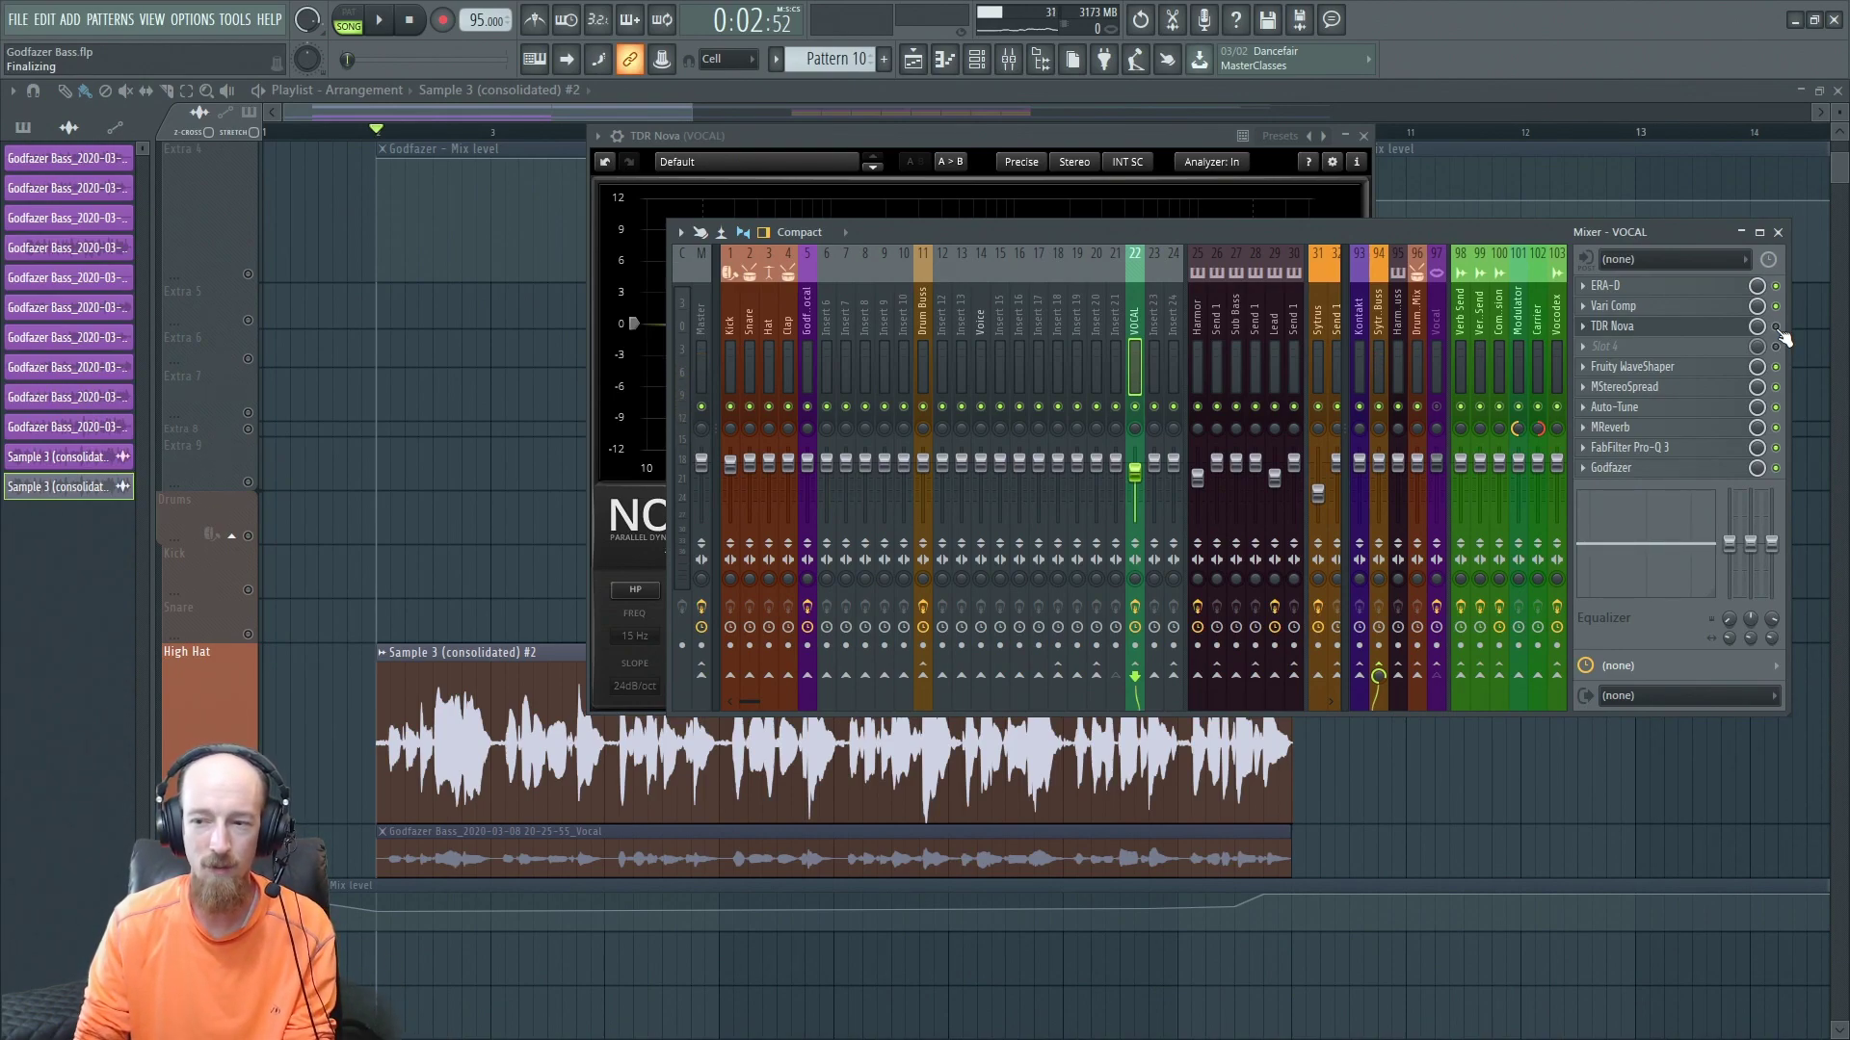
Compare the vocal with TDR Nova bypassed and re-enabled, leave it enabled, and review its EQ window once more.
key("space")
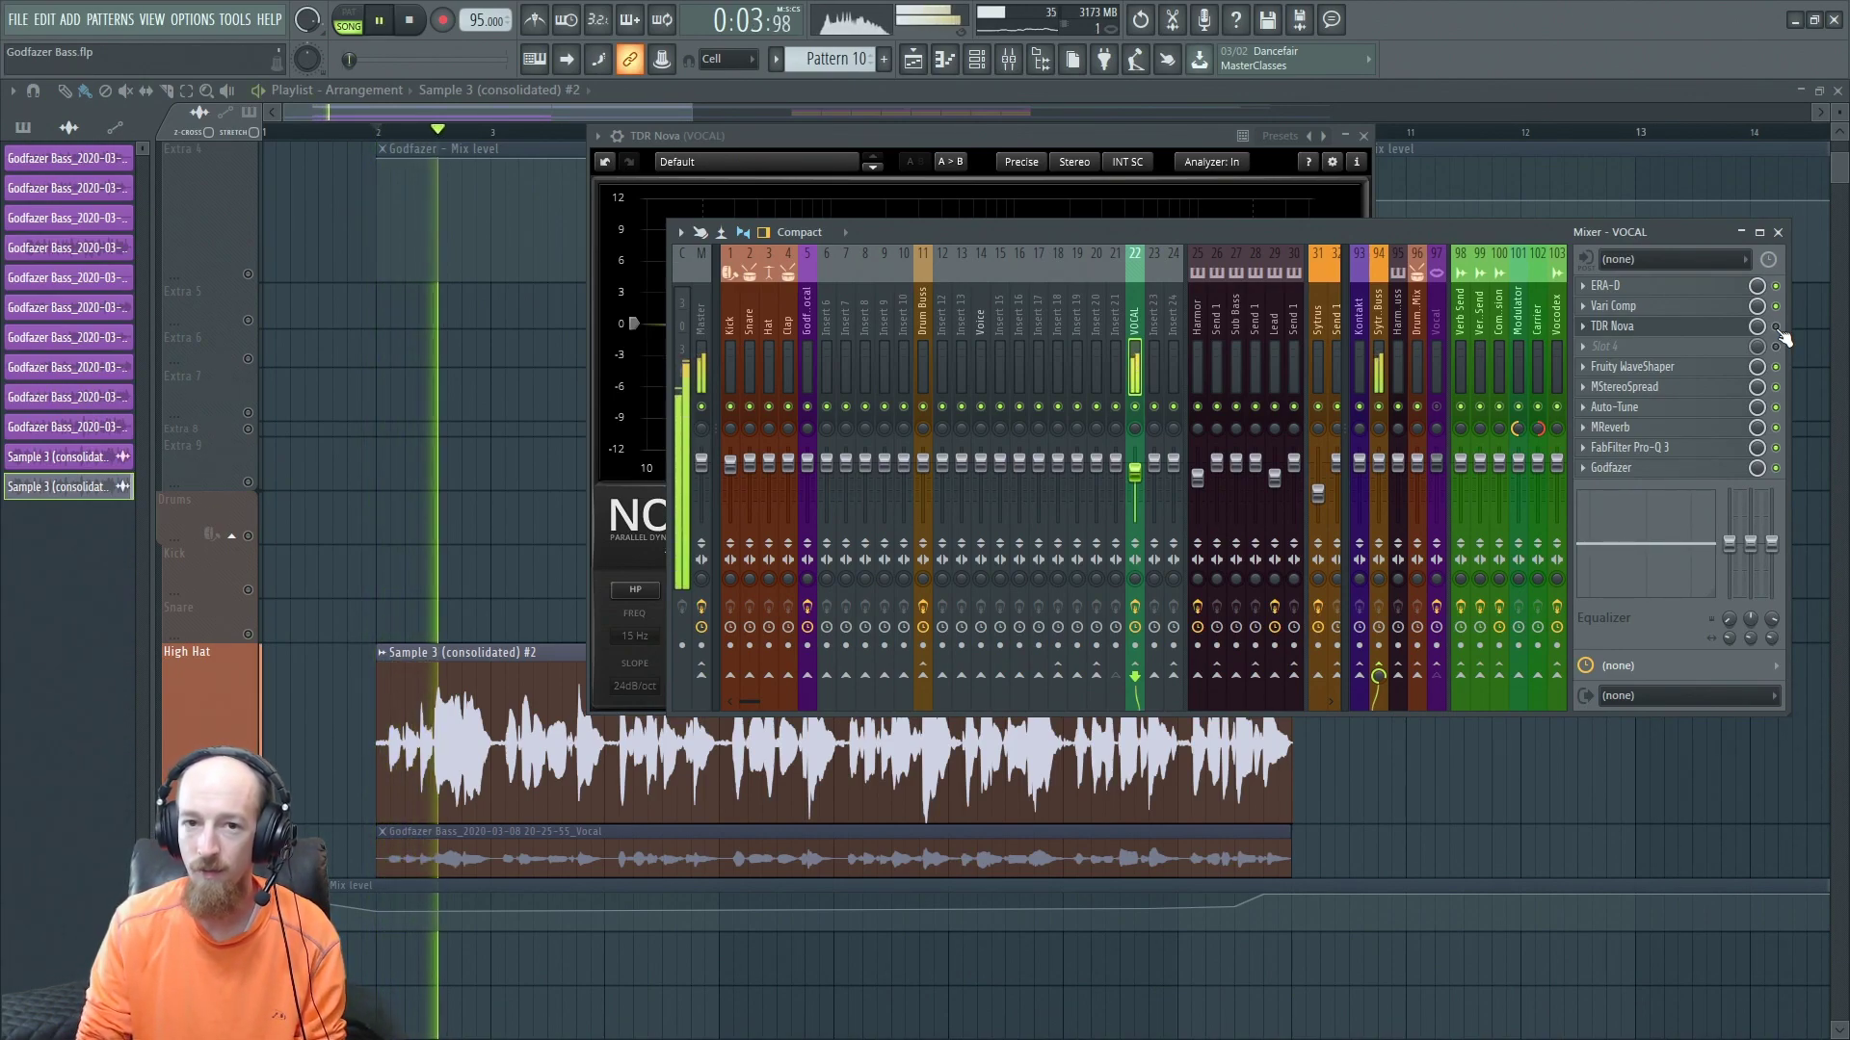
key("space")
key("space")
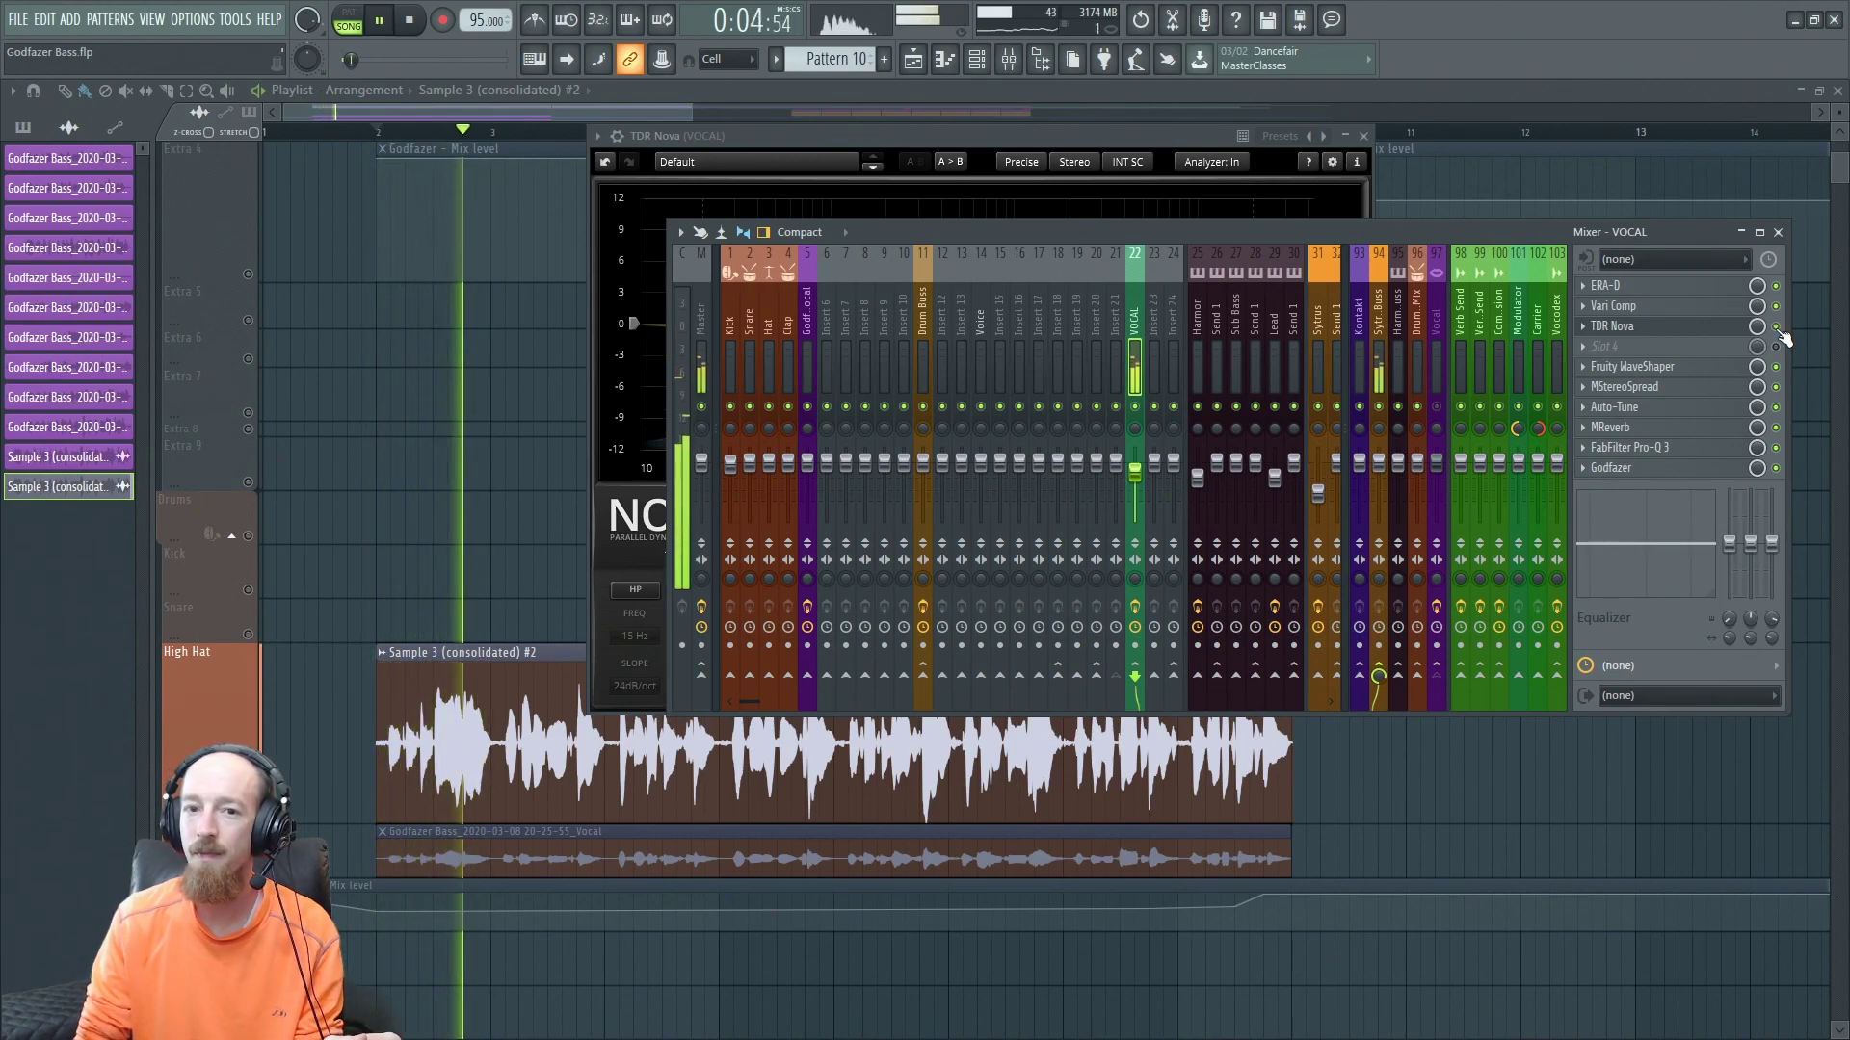
key("space")
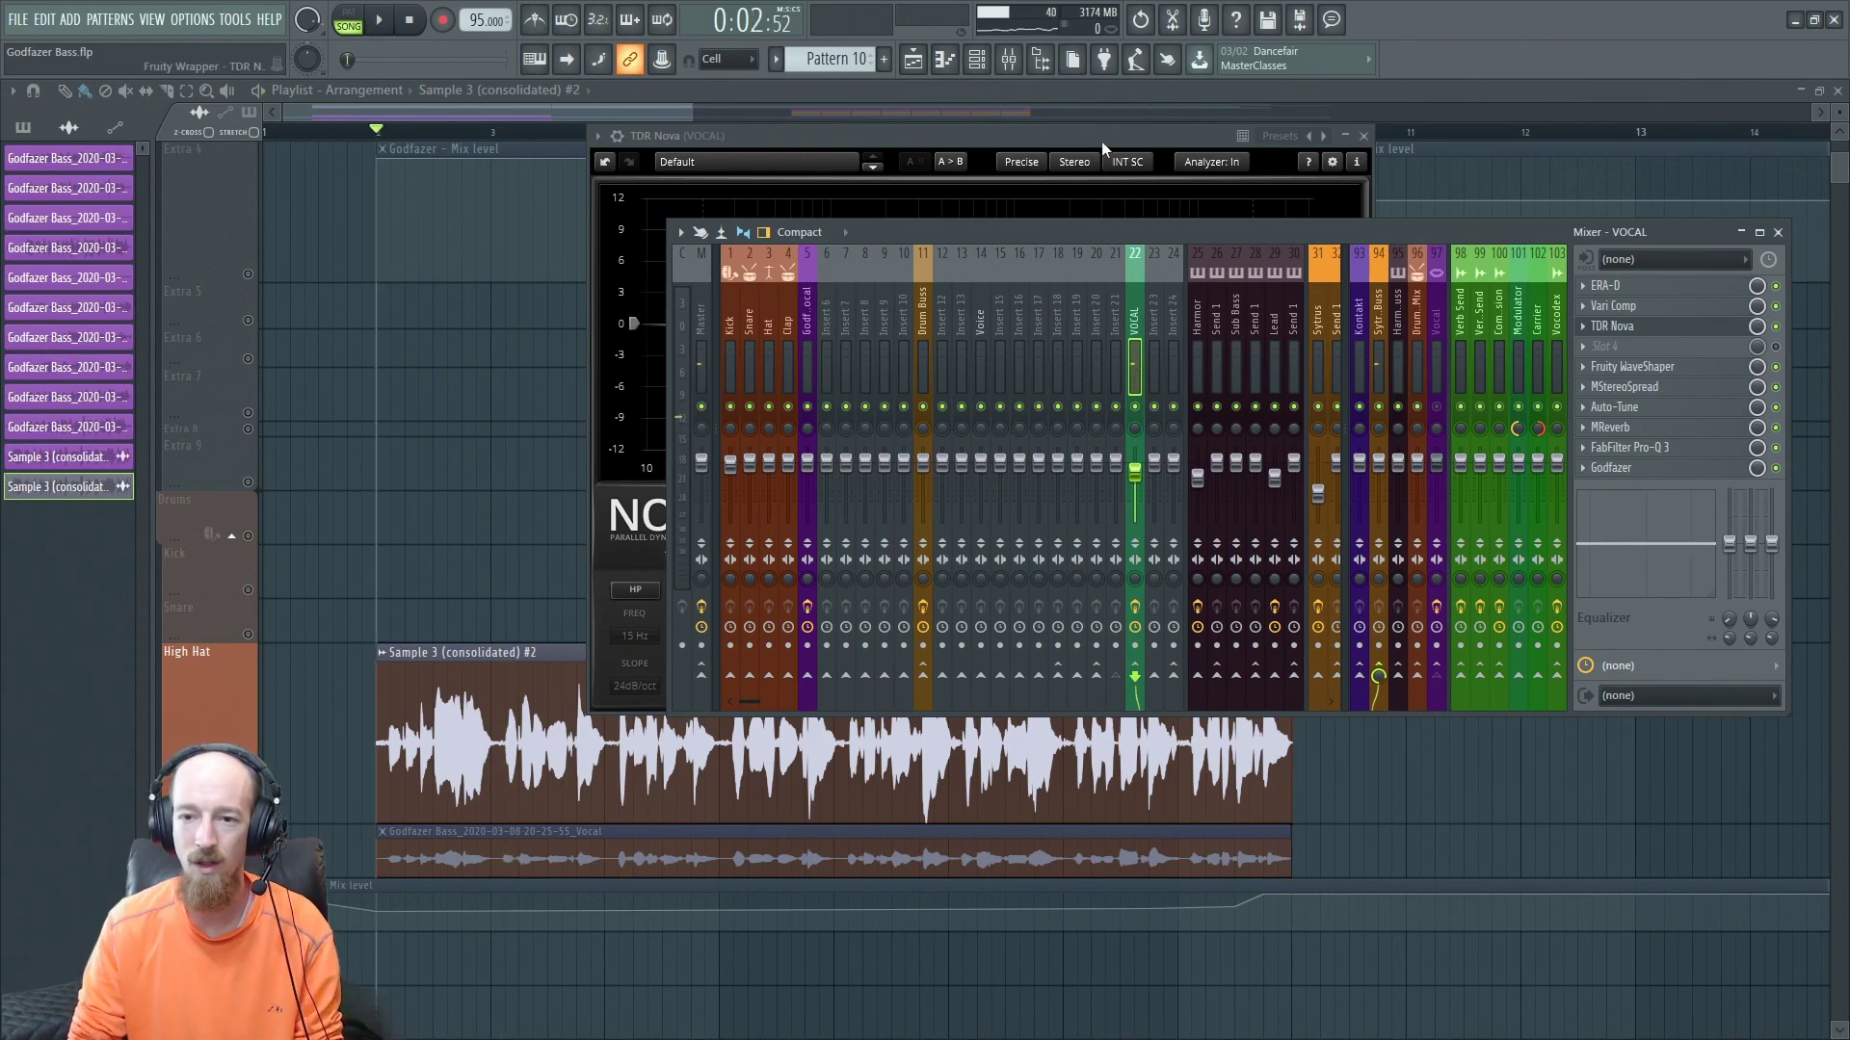
left_click_drag(1101, 141, 1089, 168)
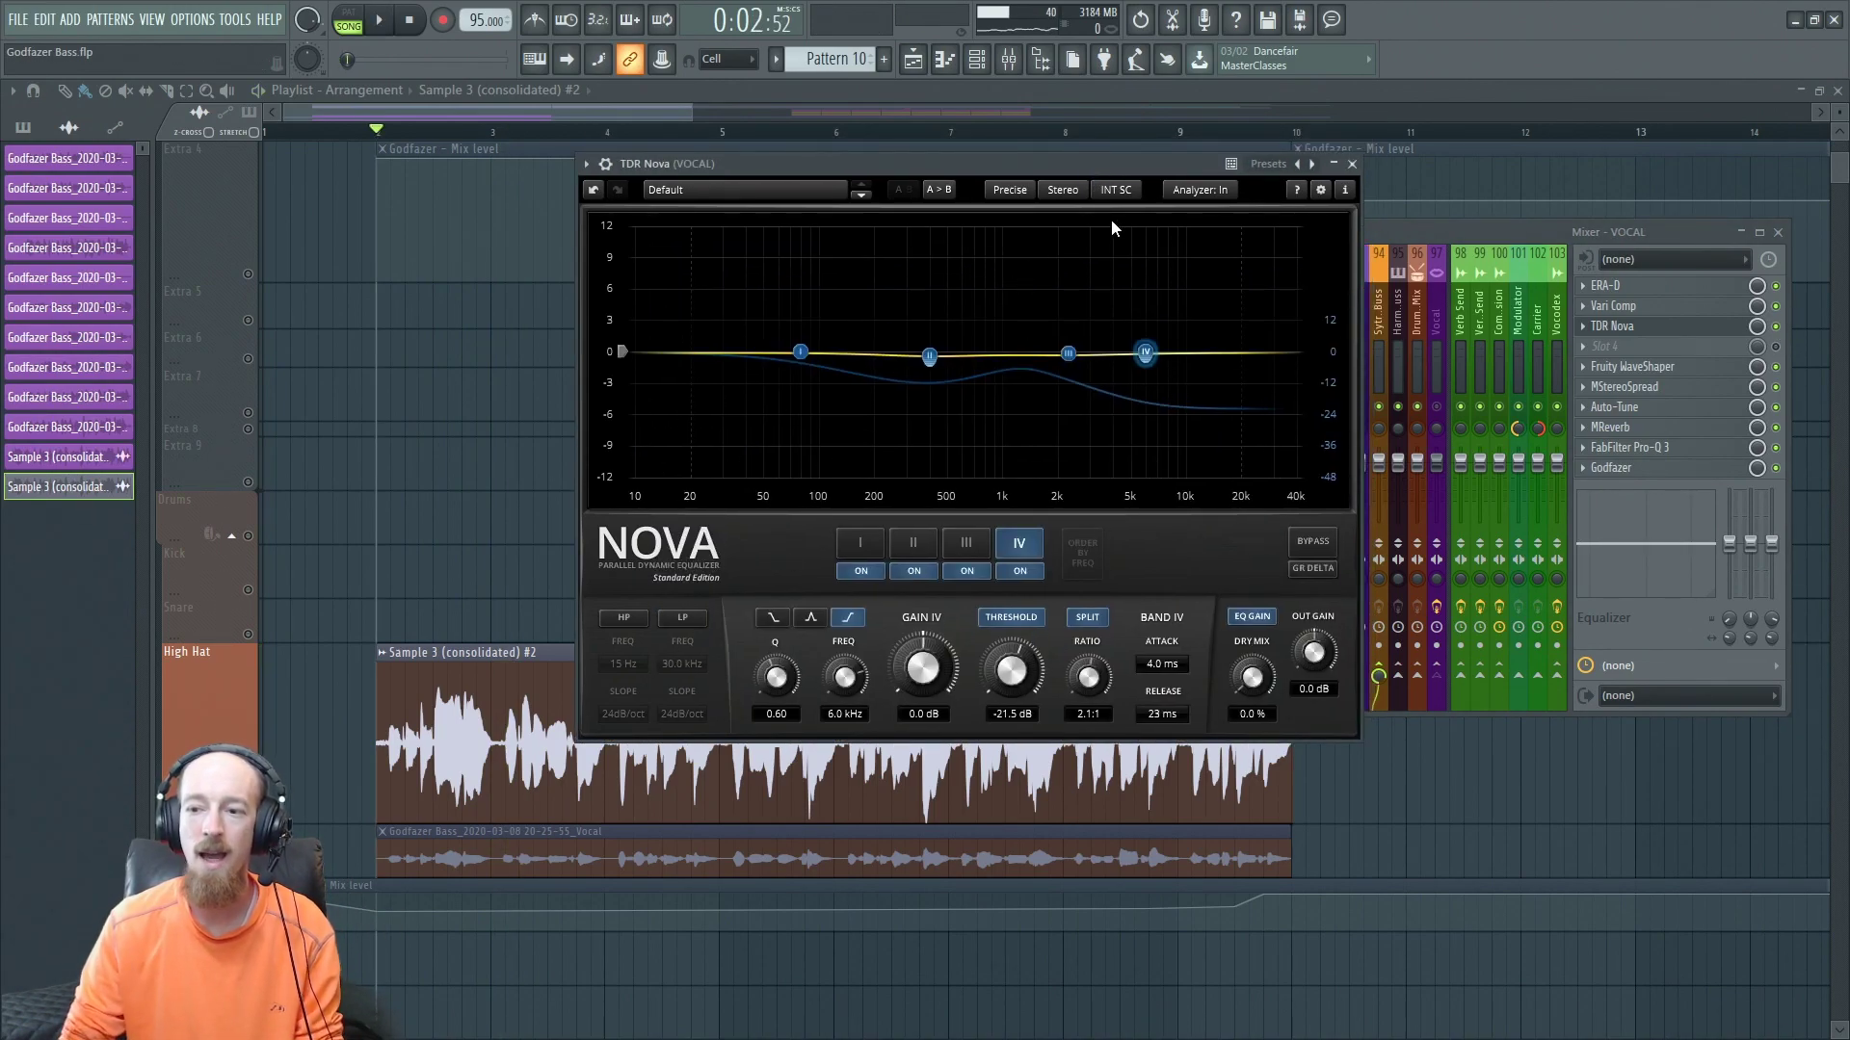
left_click(1674, 328)
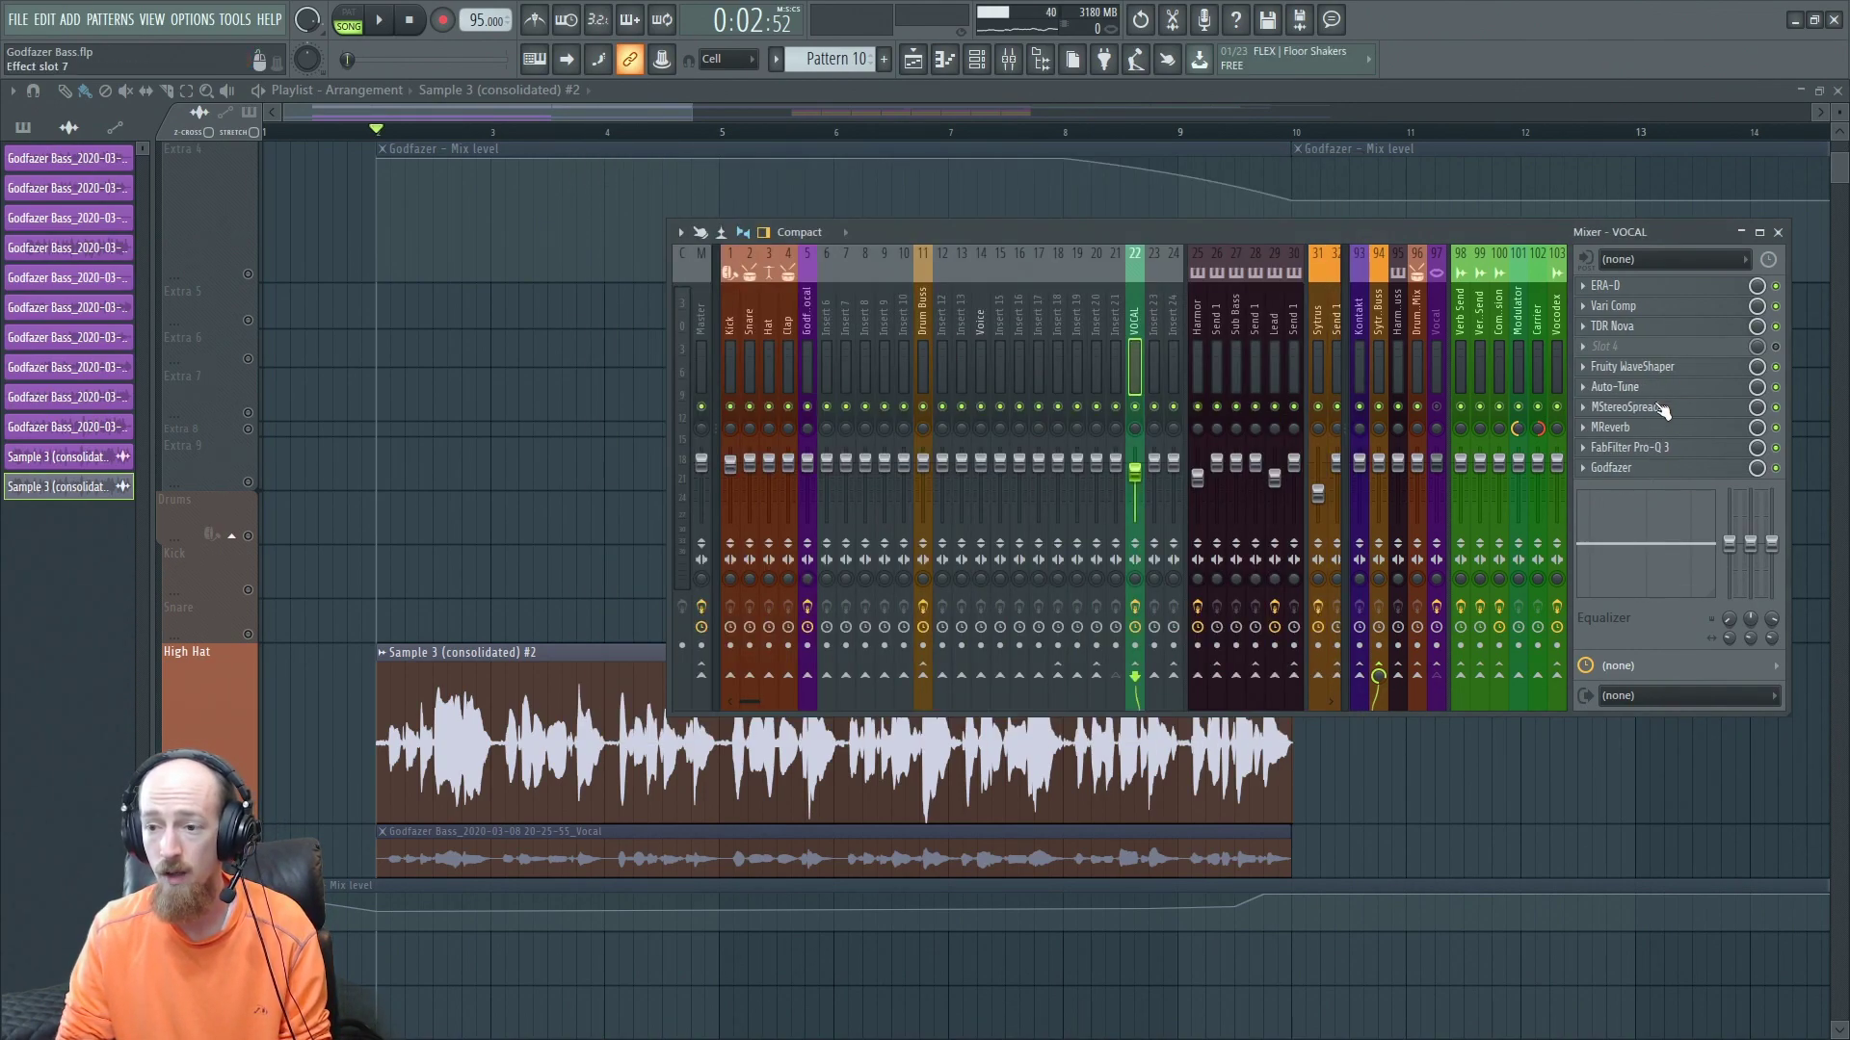
Reorder the VOCAL effects so Auto-Tune sits directly above Fruity WaveShaper, and audition the vocal with the new order.
left_click_drag(1660, 412, 1639, 375)
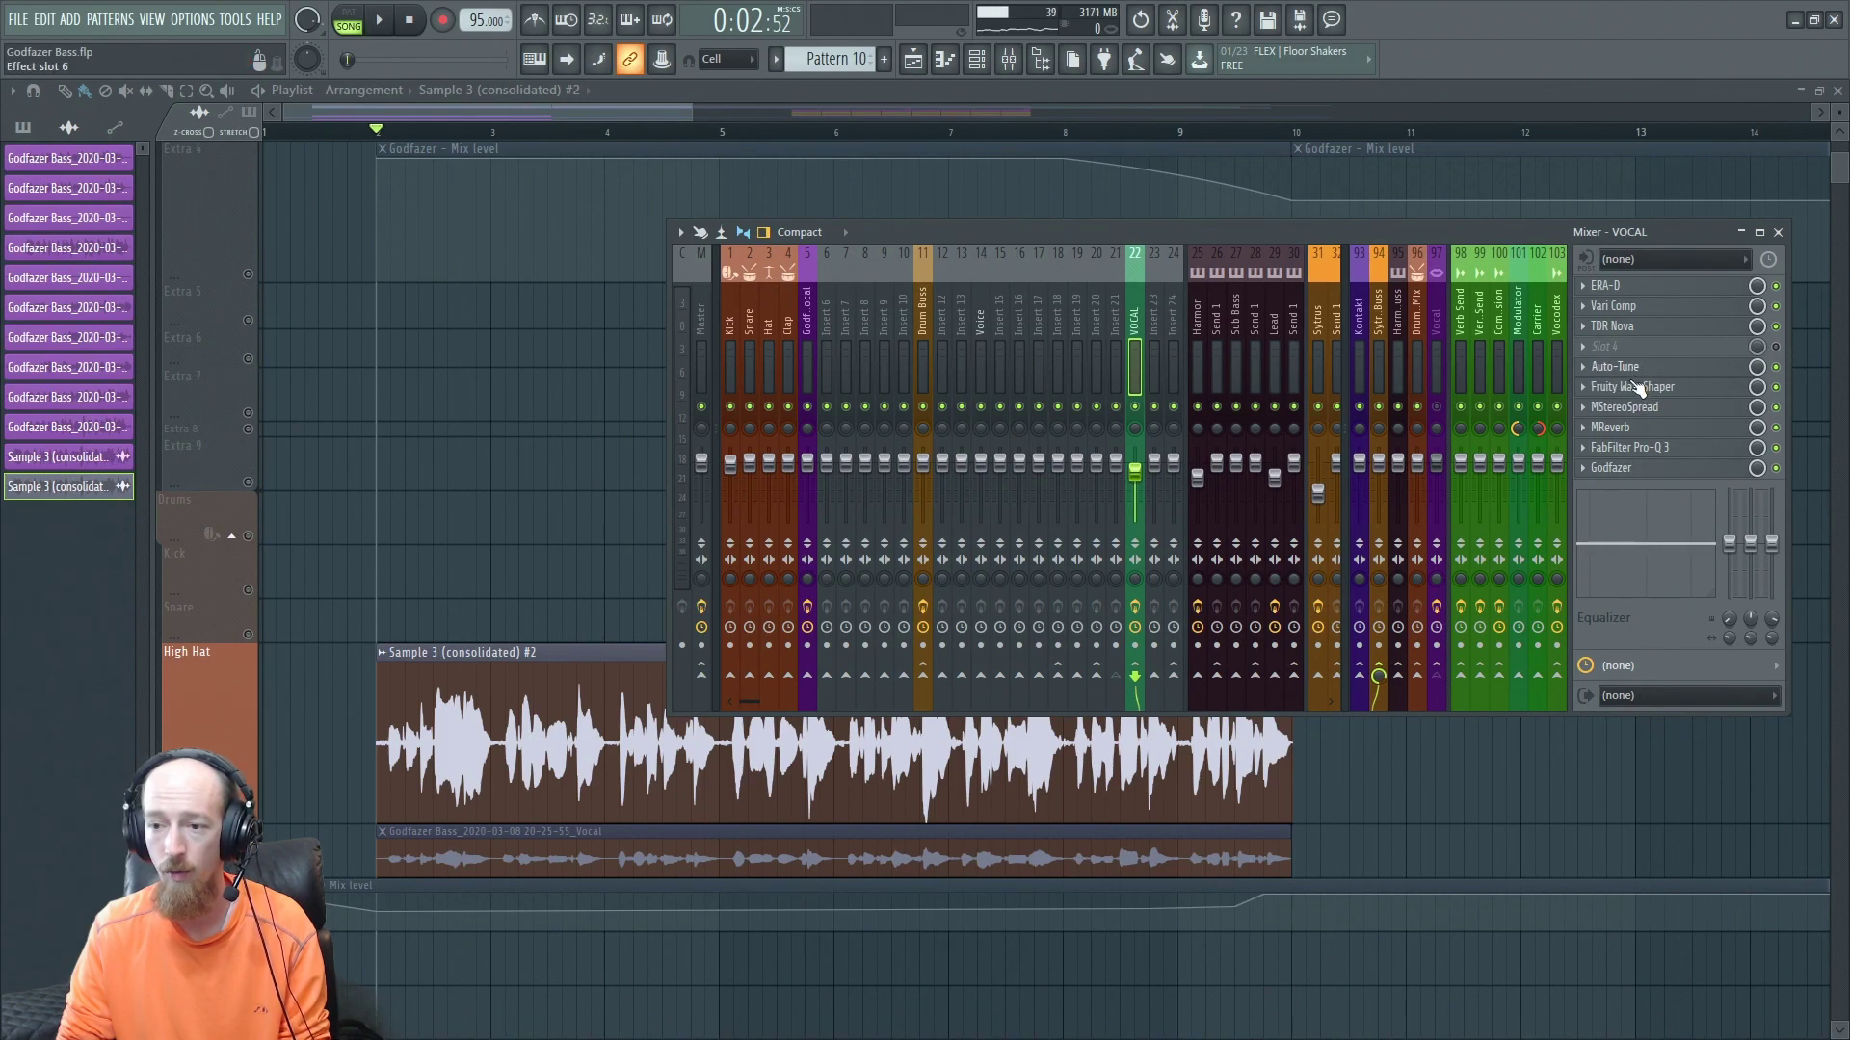
key("space")
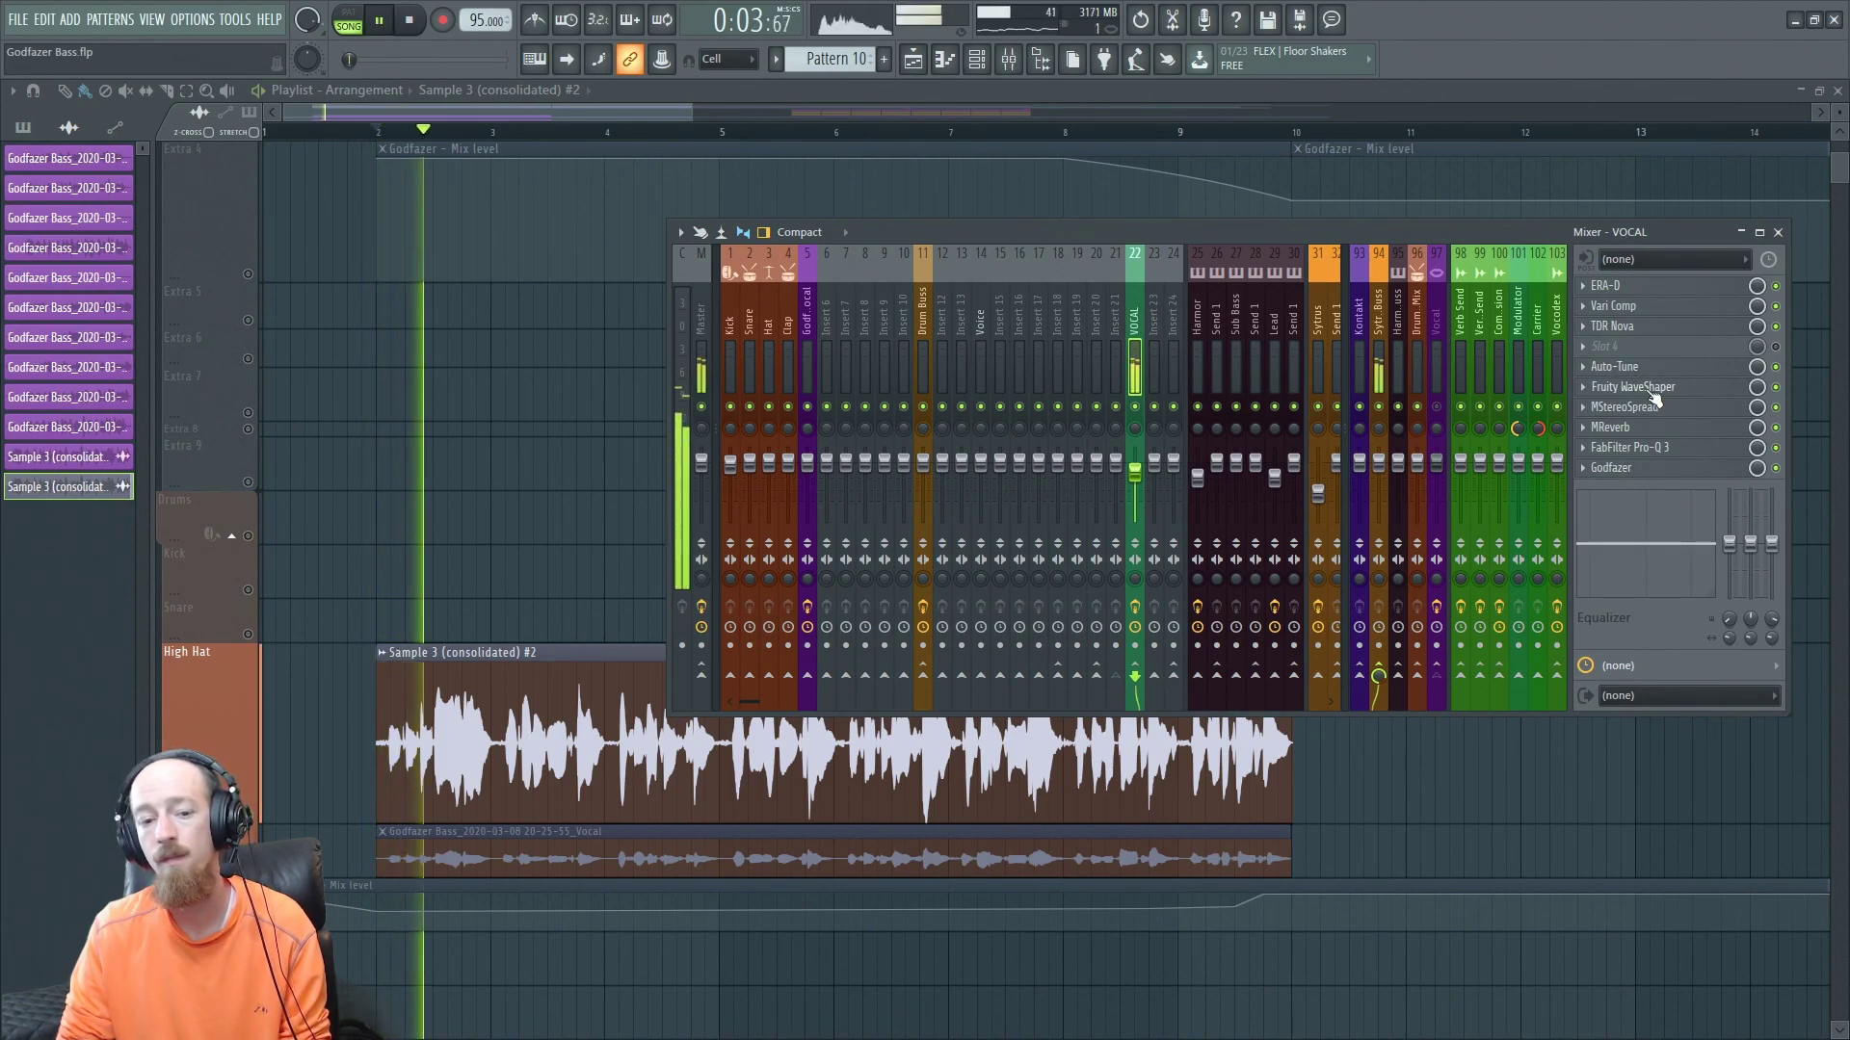
key("space")
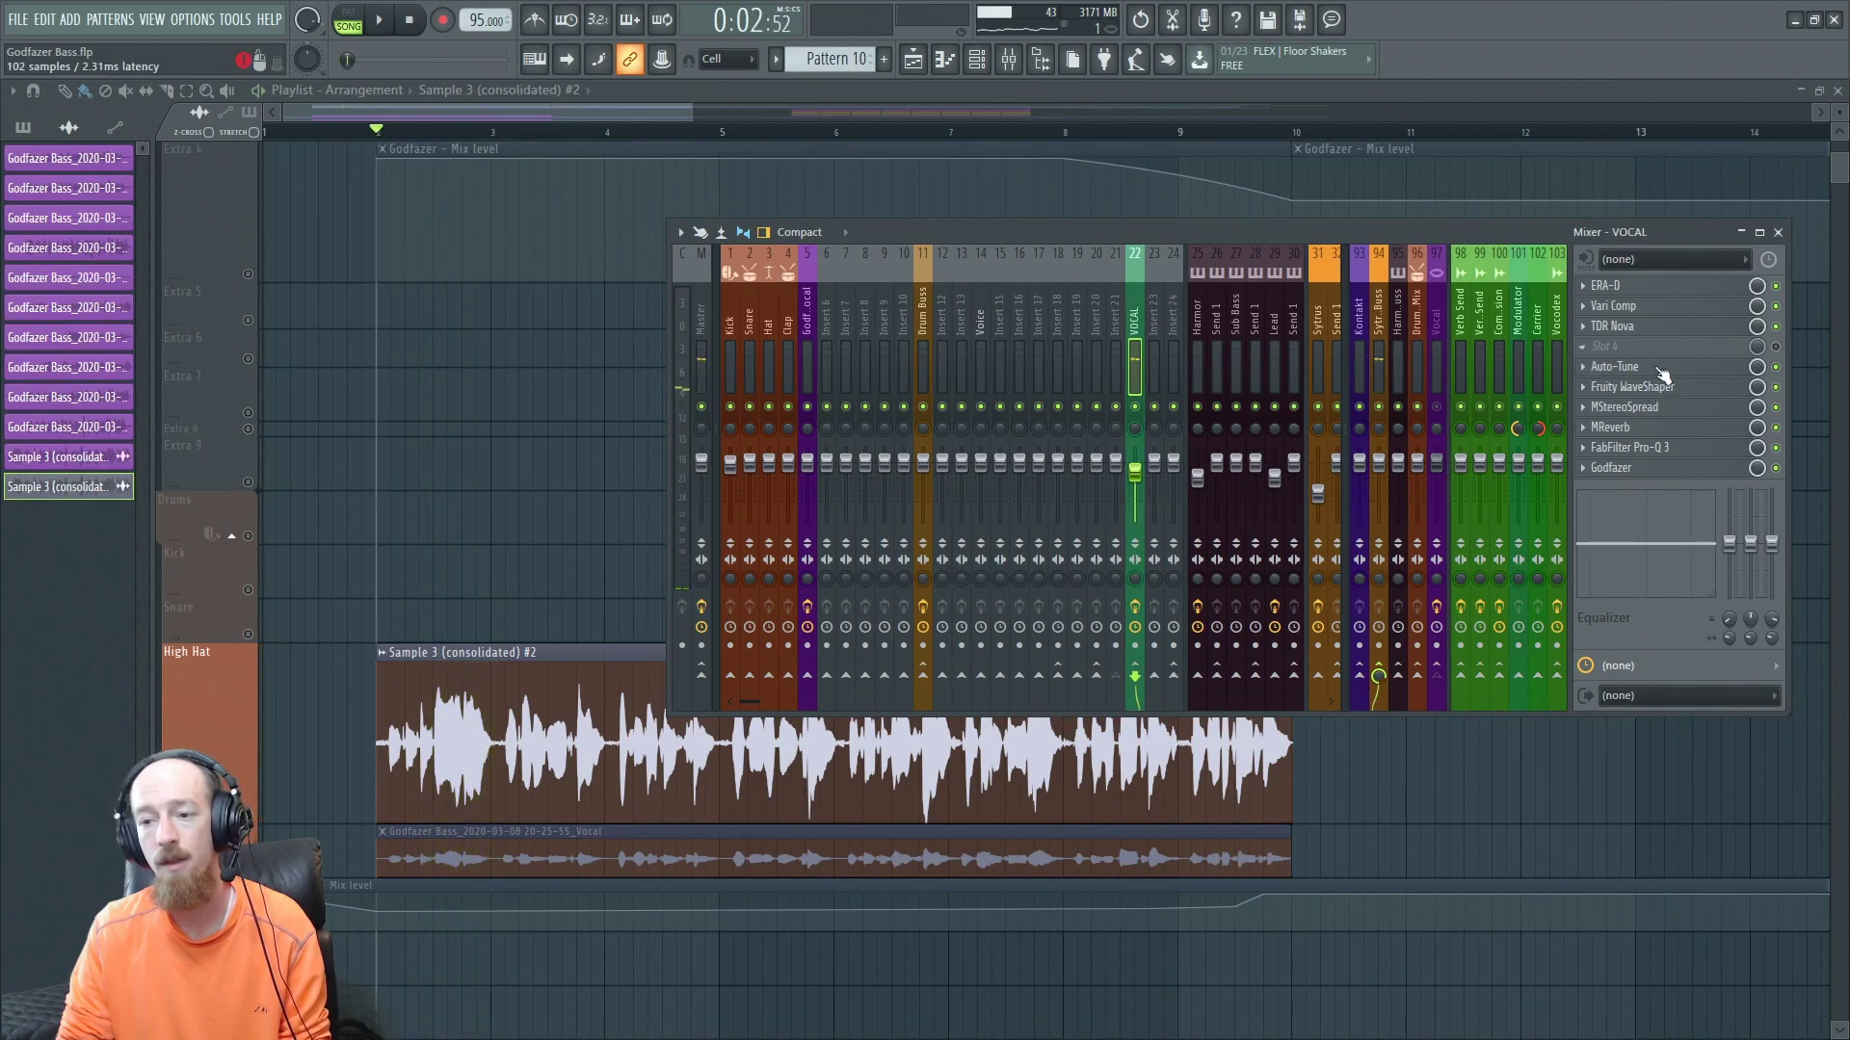
Audition the vocal with Auto-Tune moved directly below MStereoSpread, and return Auto-Tune to its slot above Fruity WaveShaper.
left_click_drag(1676, 375, 1676, 415)
key("space")
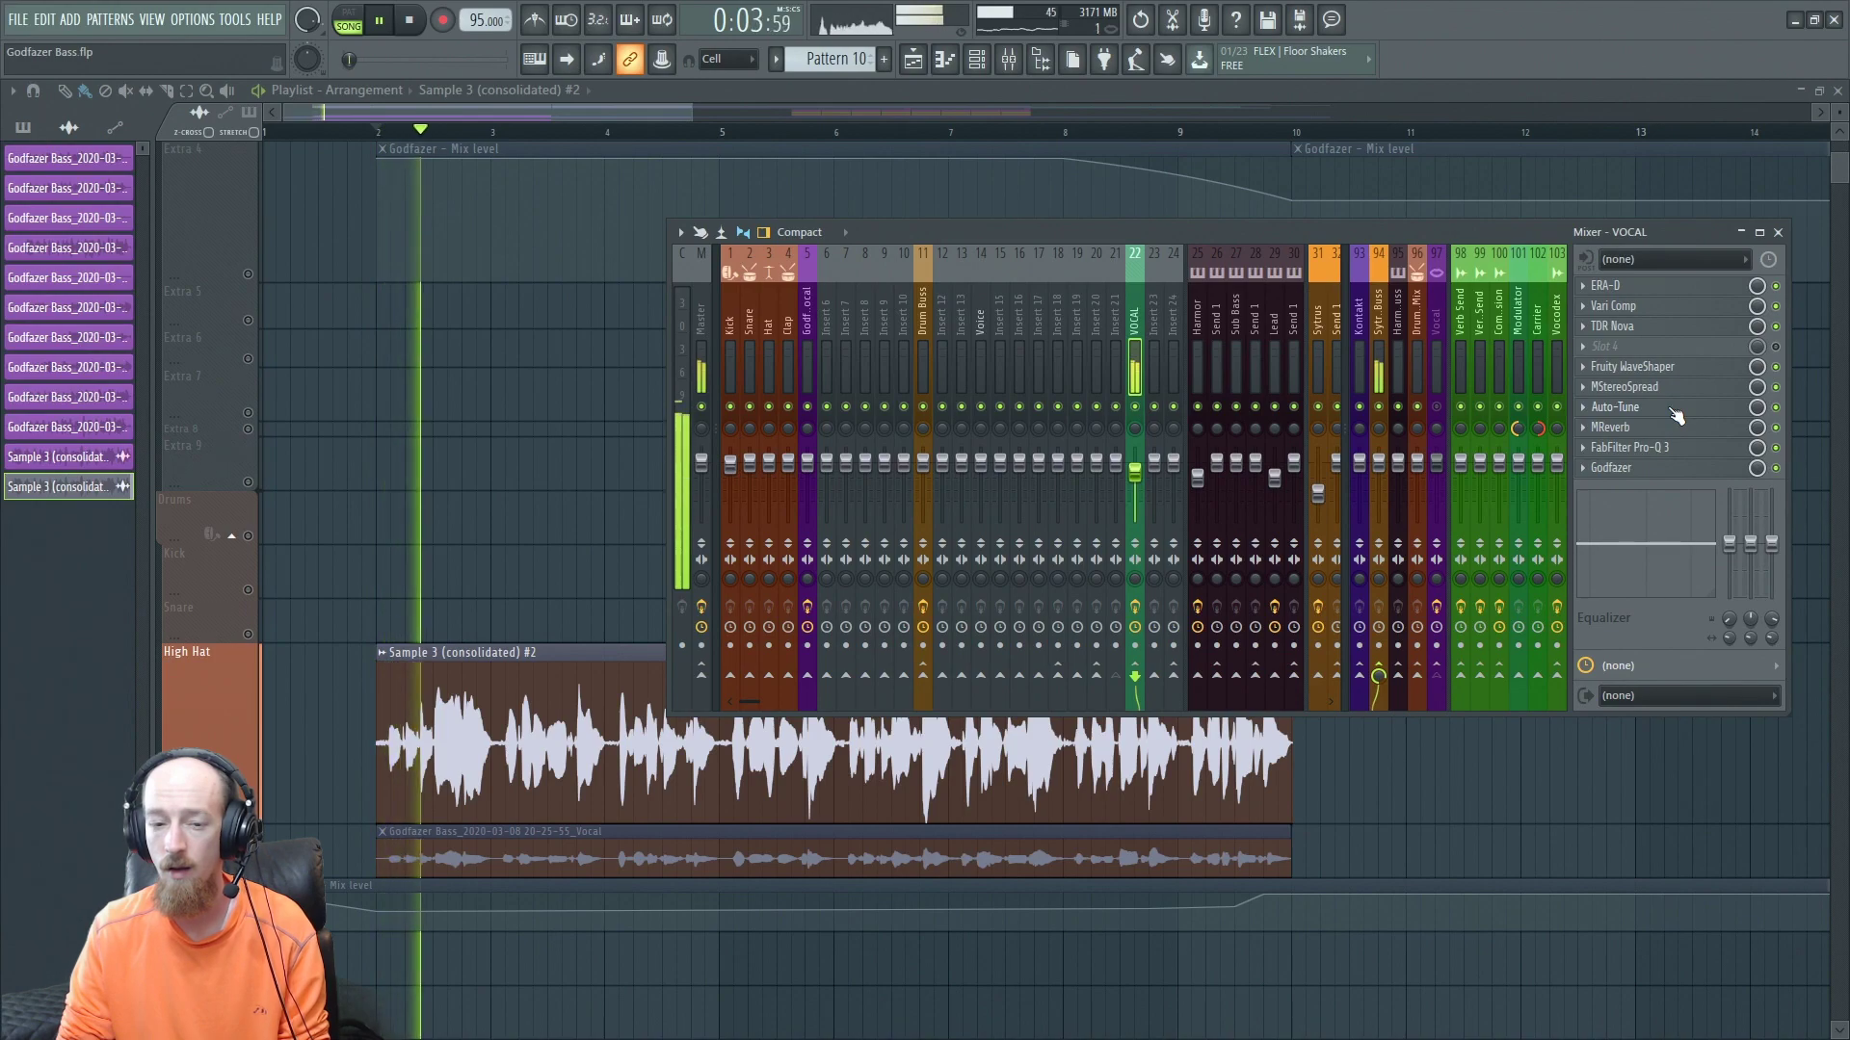
left_click_drag(1676, 414, 1676, 375)
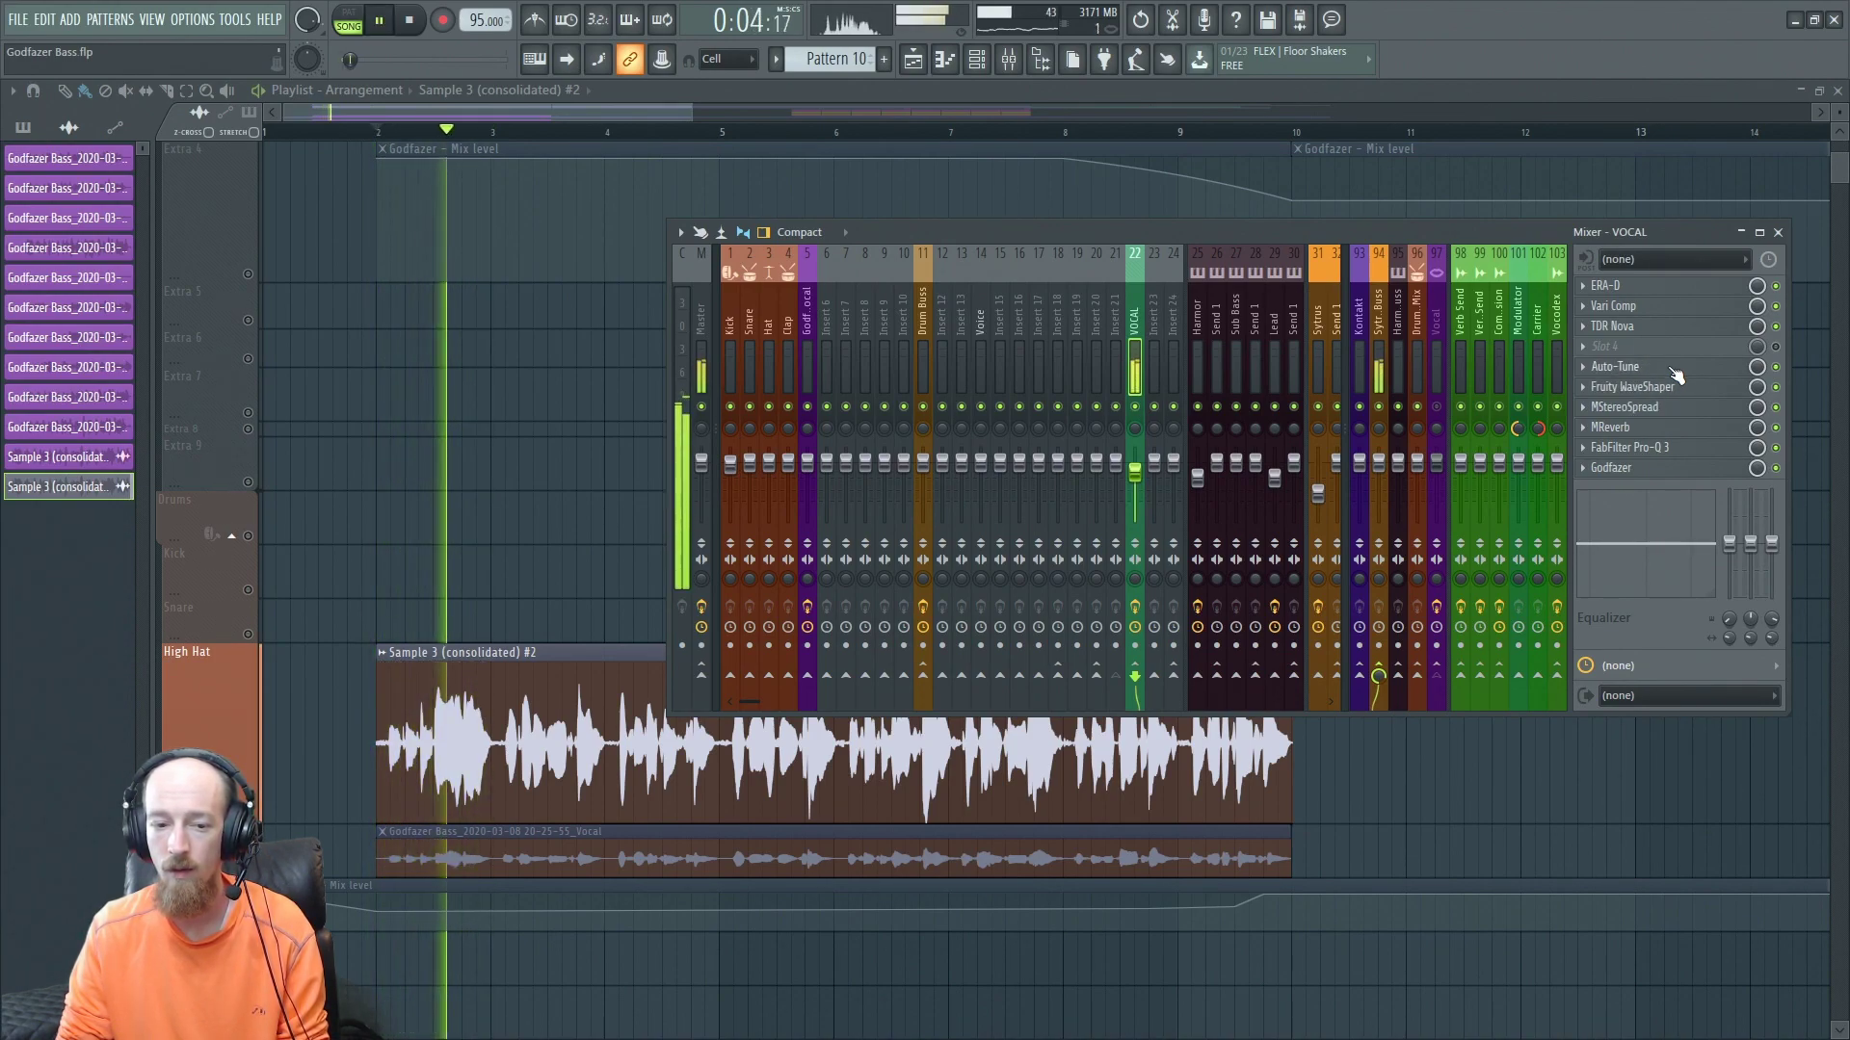
key("space")
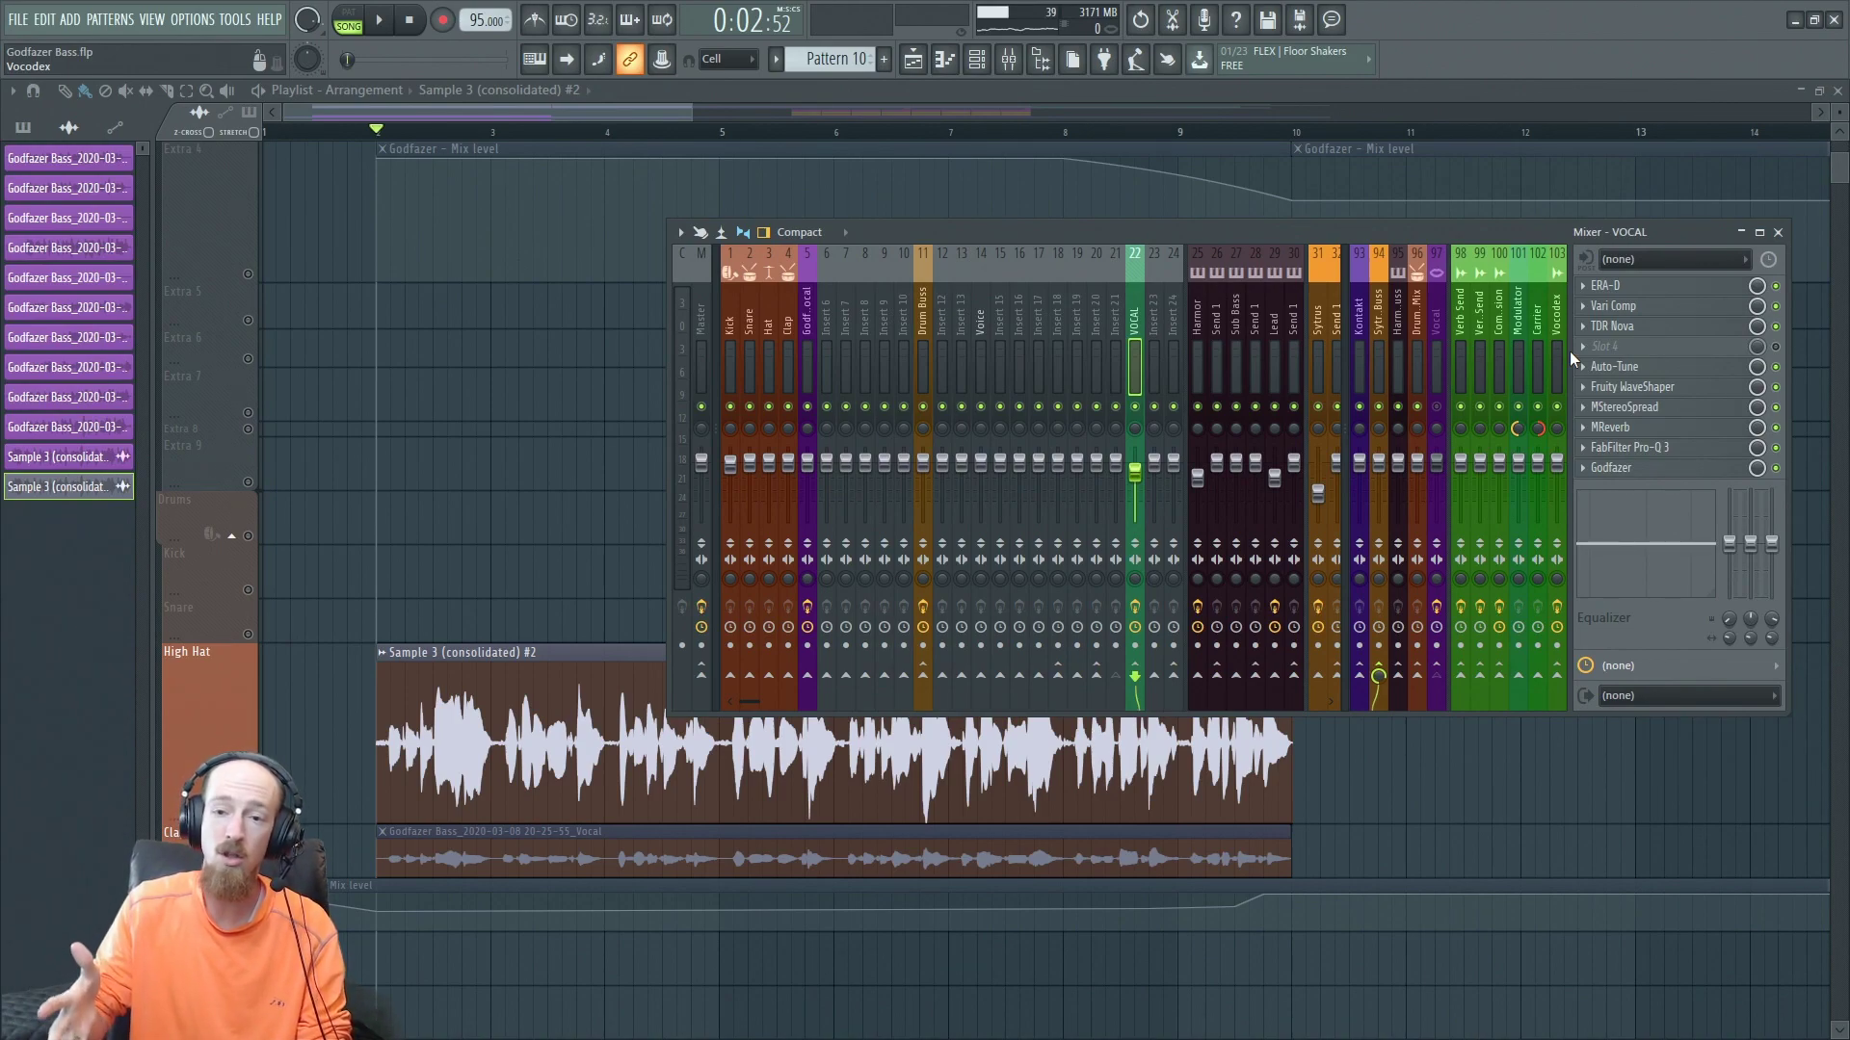
Review the Fruity WaveShaper curve, the Godfazer settings and the TDR Nova bands on the VOCAL insert, closing each window.
left_click(1695, 388)
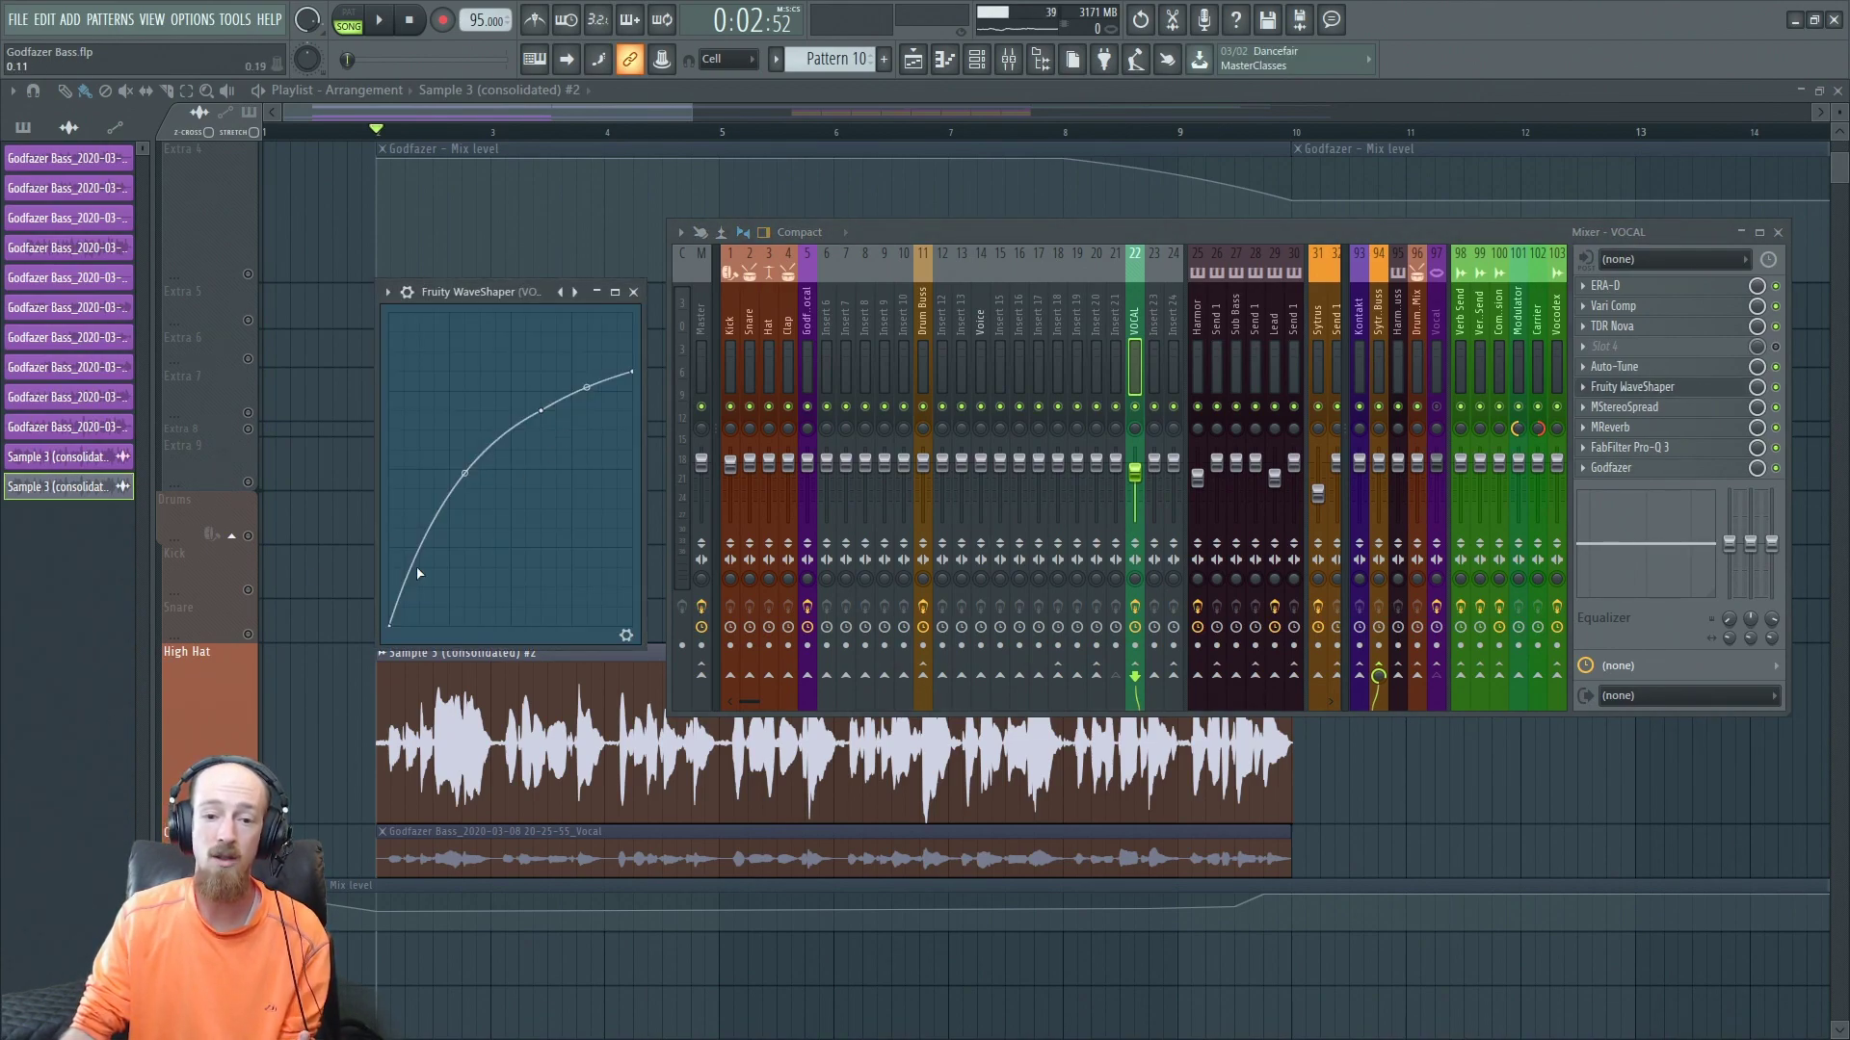
left_click(1674, 390)
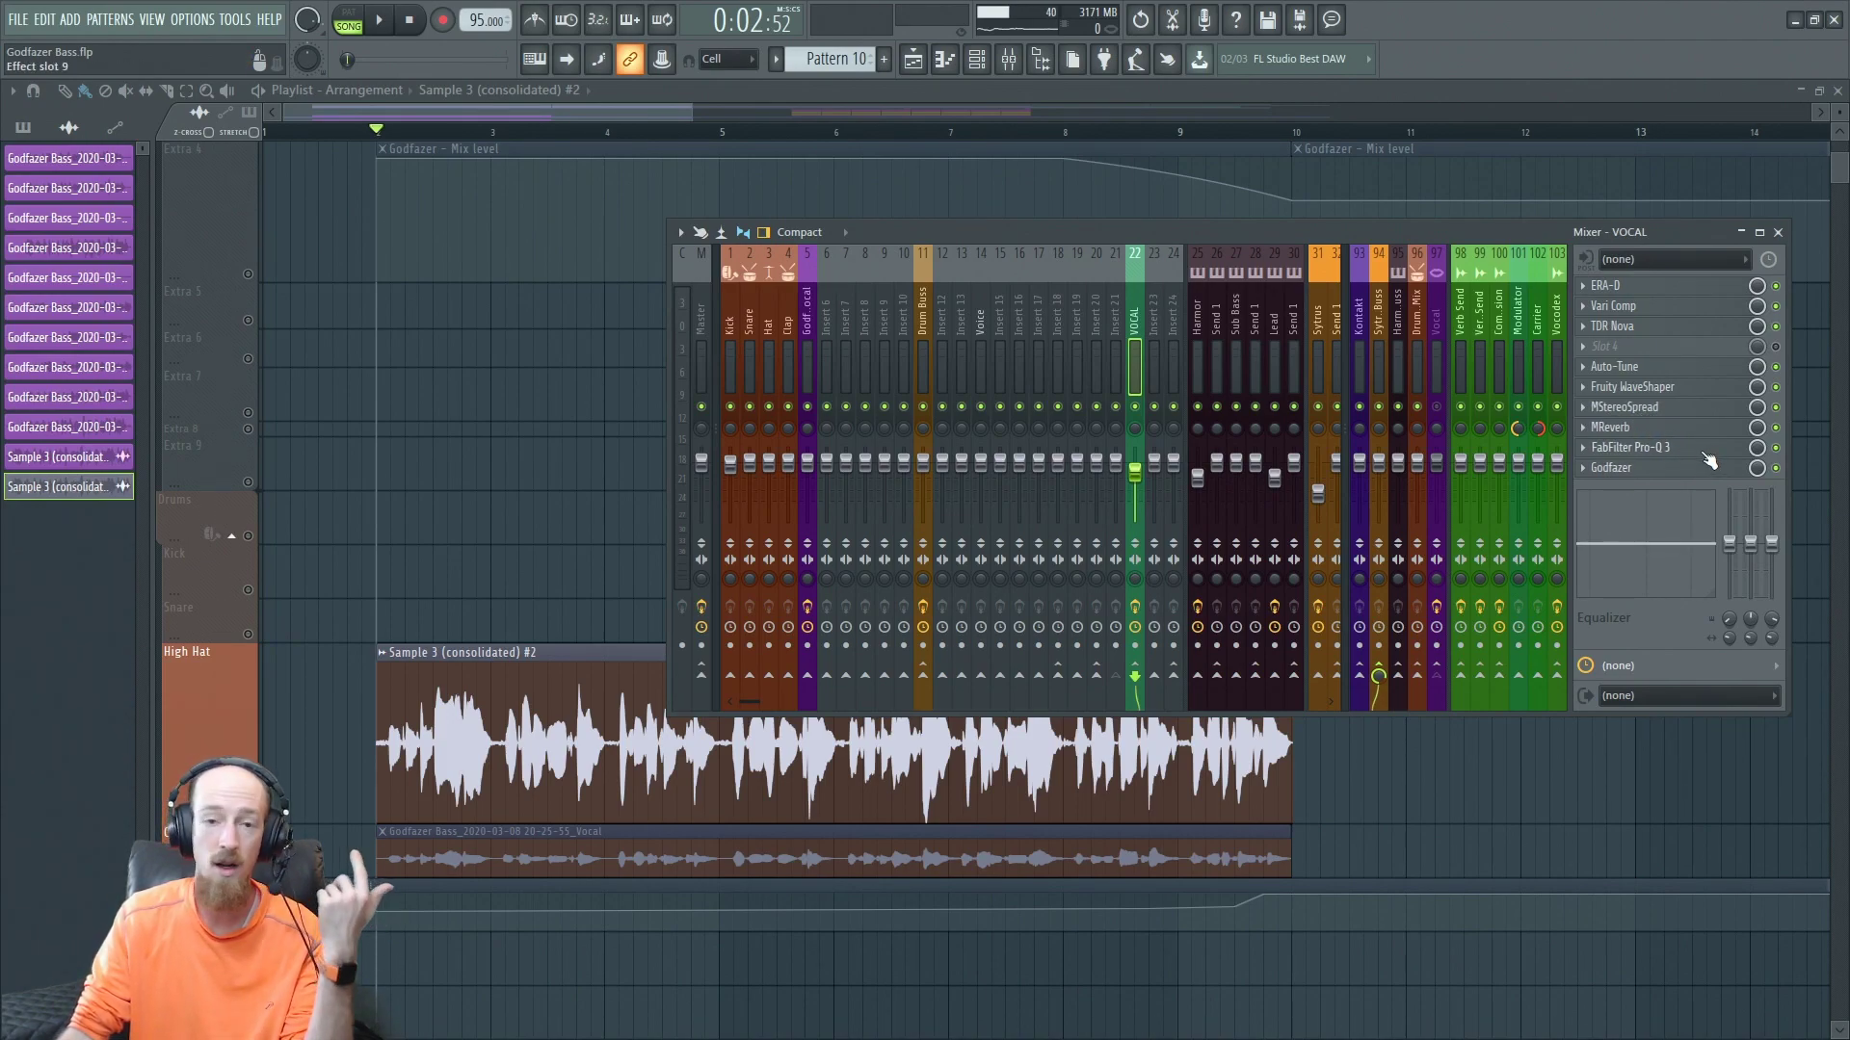
left_click(1632, 472)
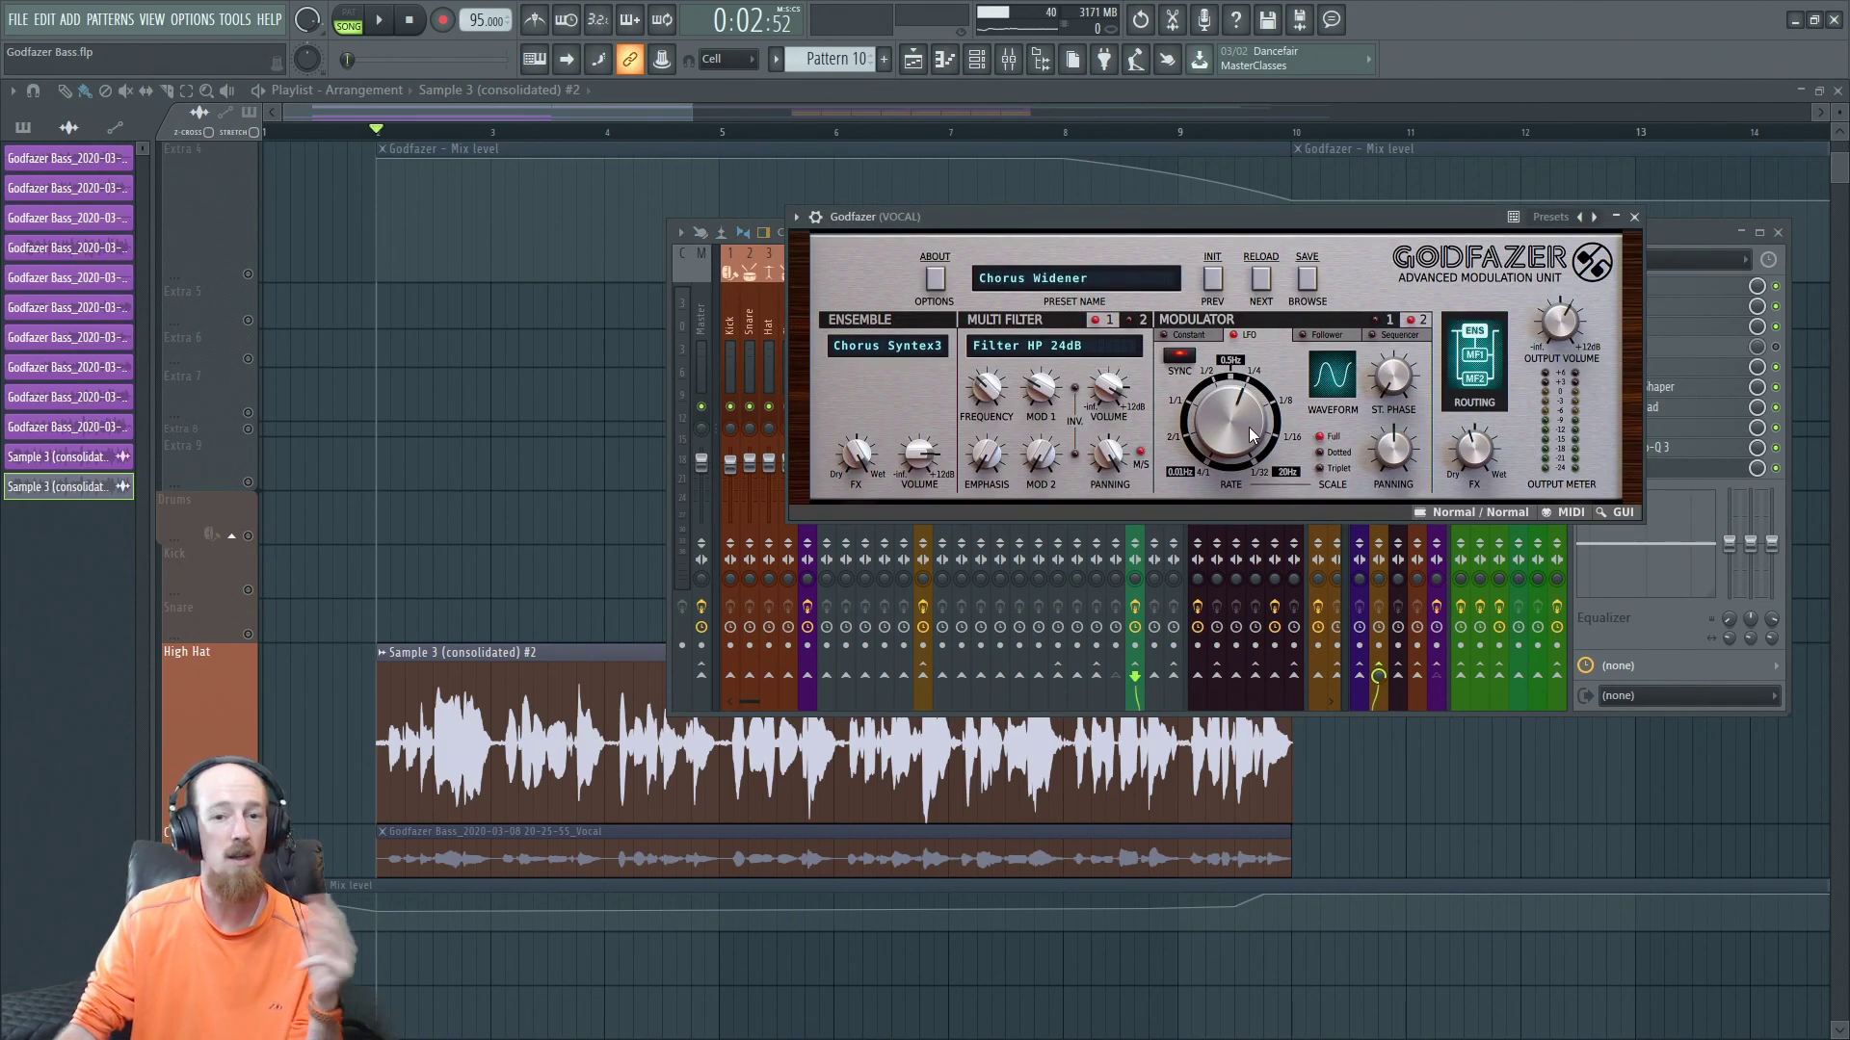
left_click(1688, 470)
left_click(1630, 330)
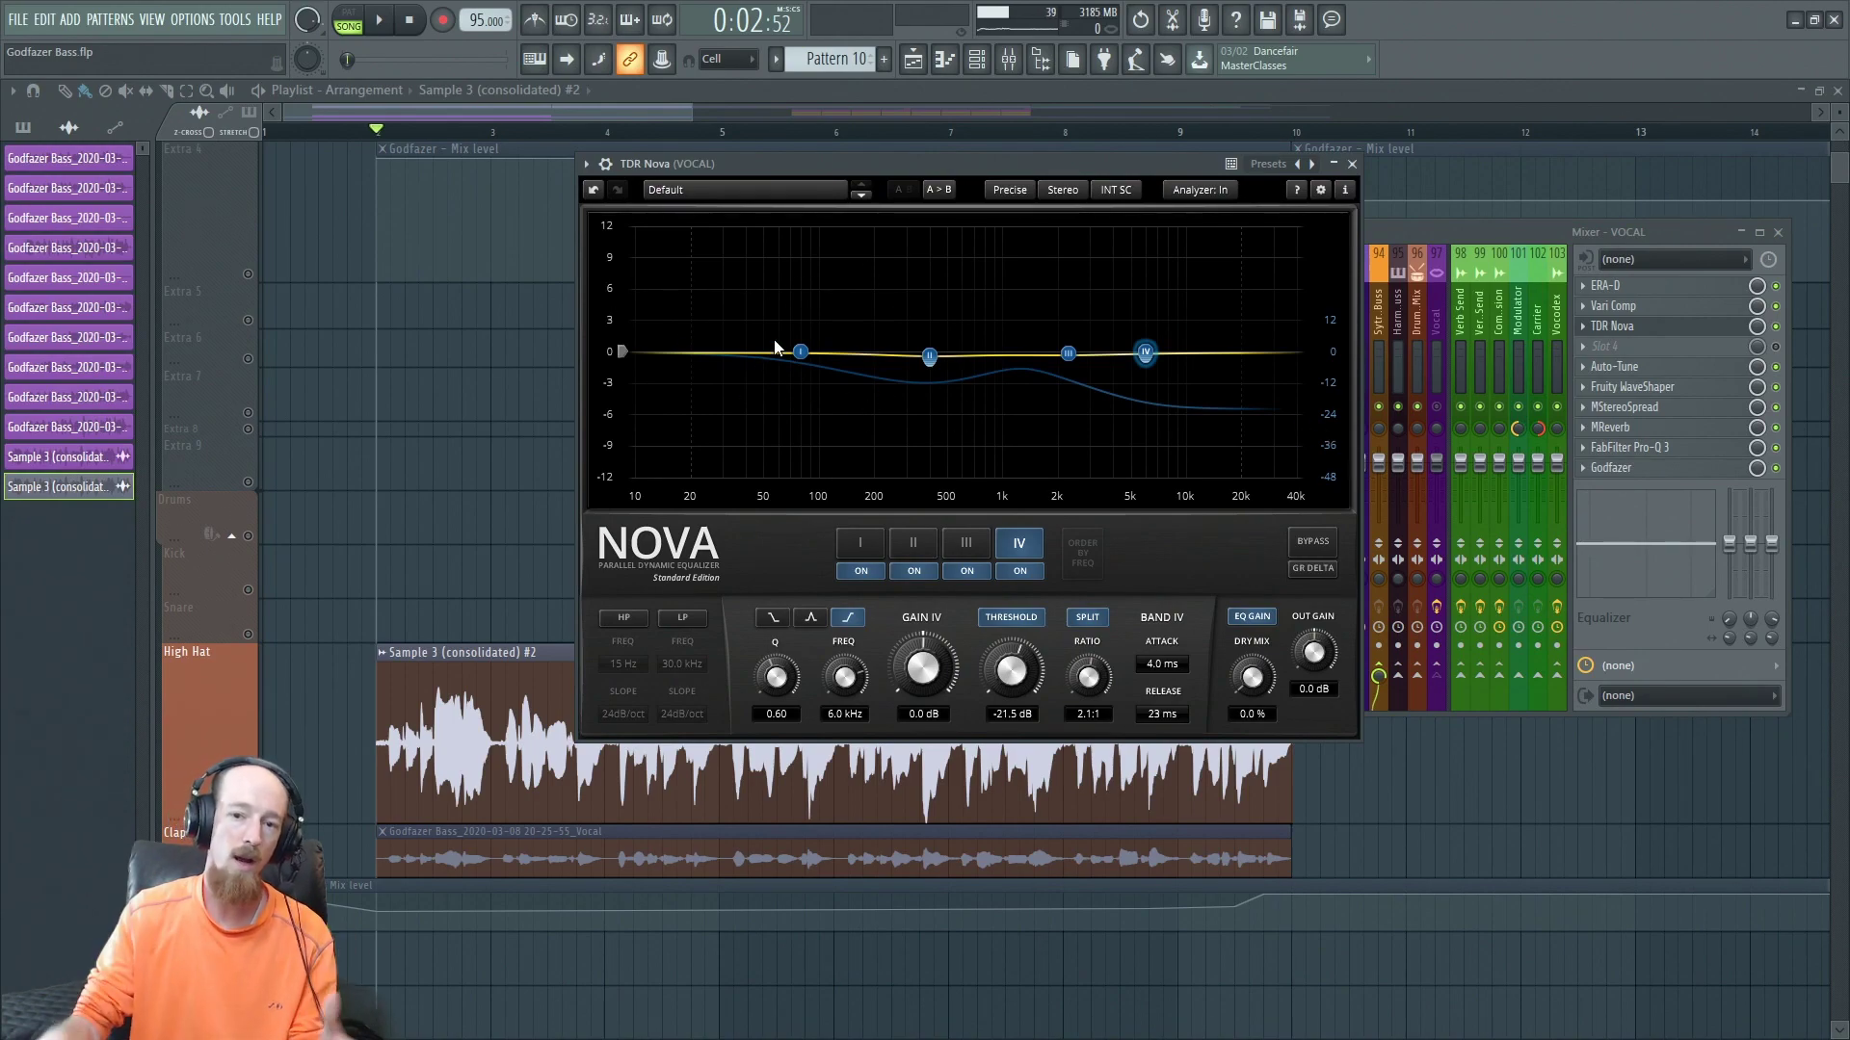
left_click(1354, 165)
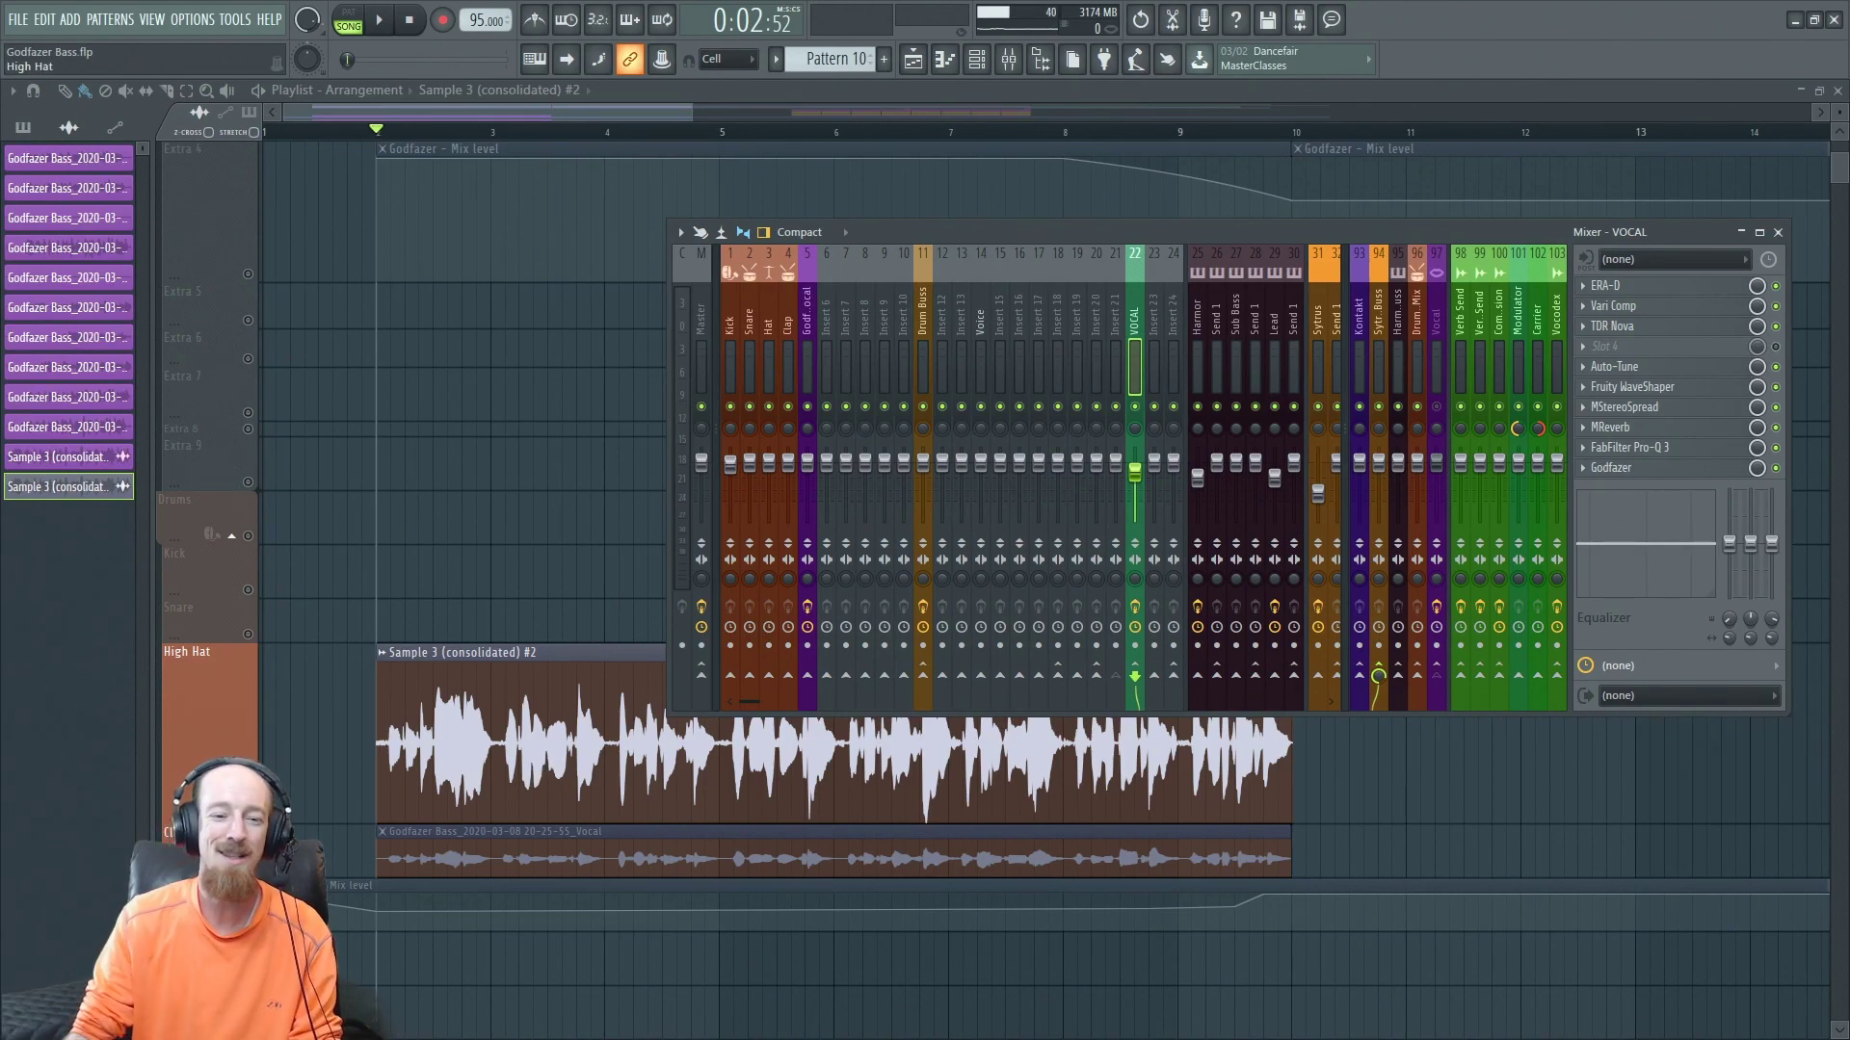
Hide the mixer and play the arrangement from the vocal's start at bar 2 into the Synth and Choir section.
key("F9")
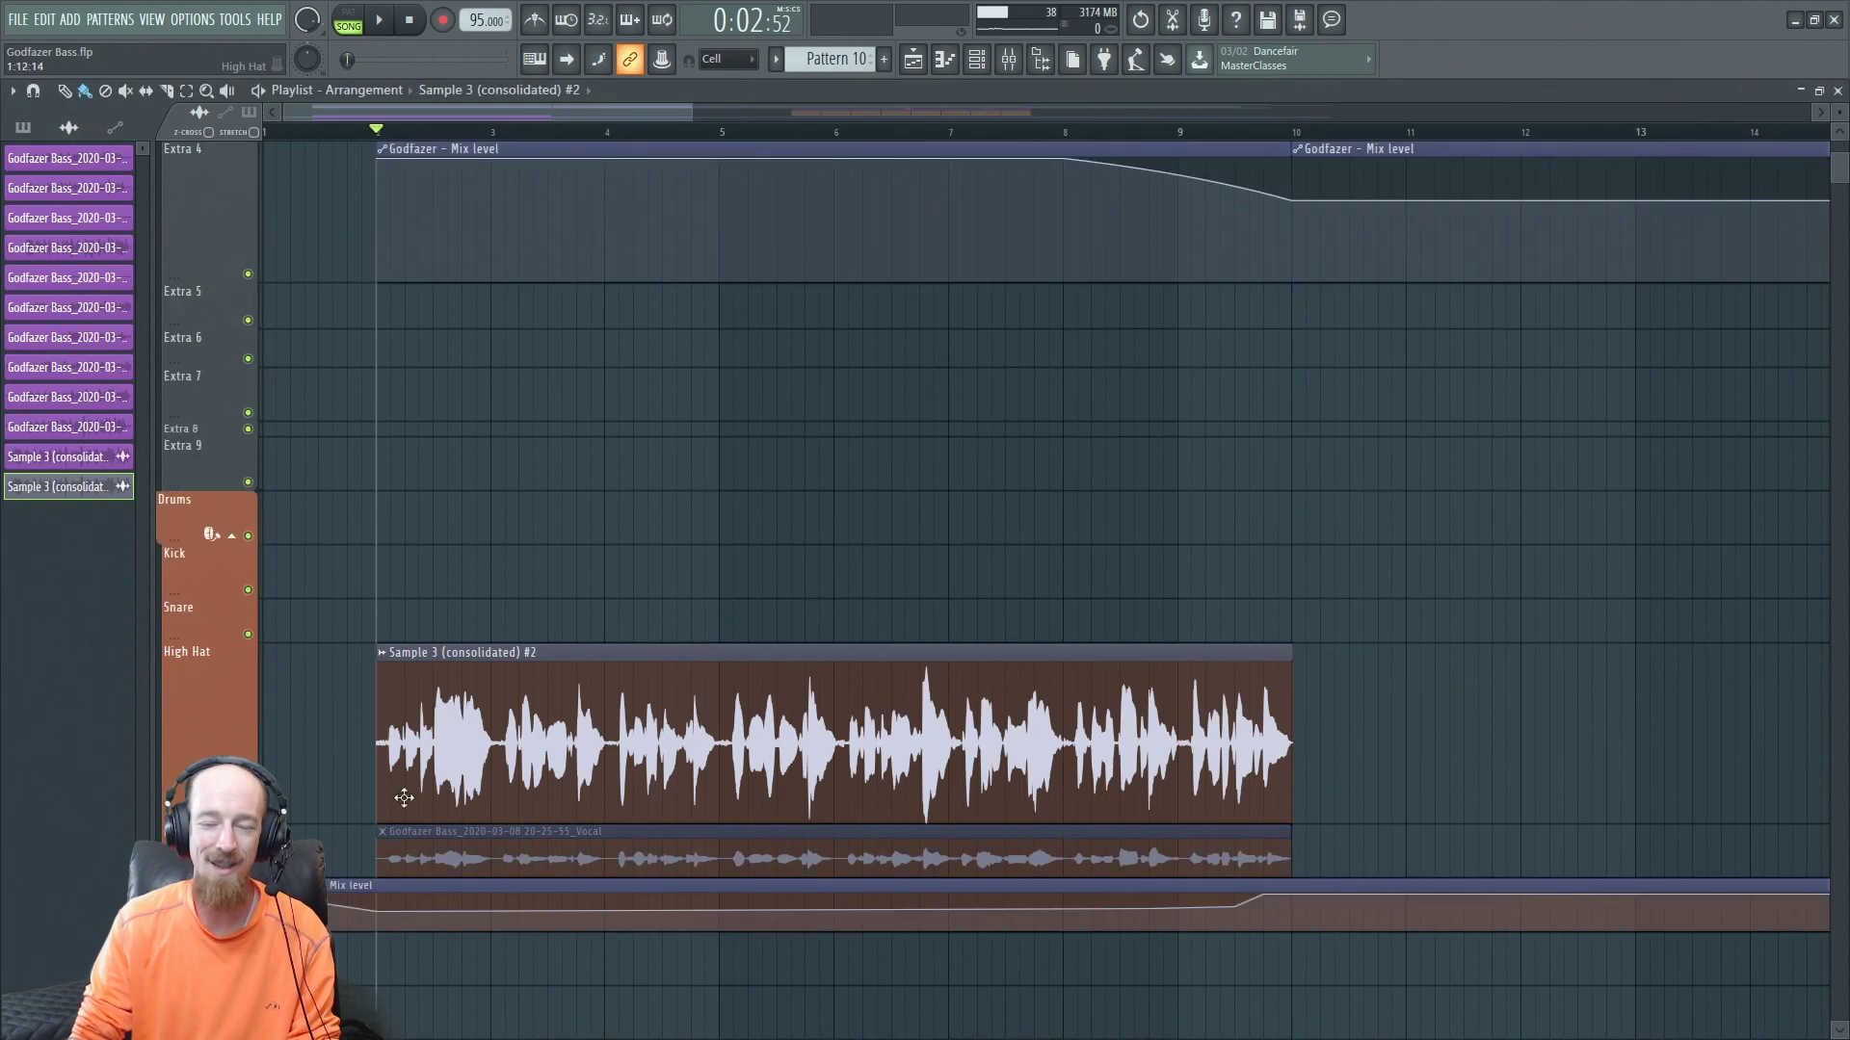
scroll(428, 371, "up", 3)
scroll(428, 370, "up", 2)
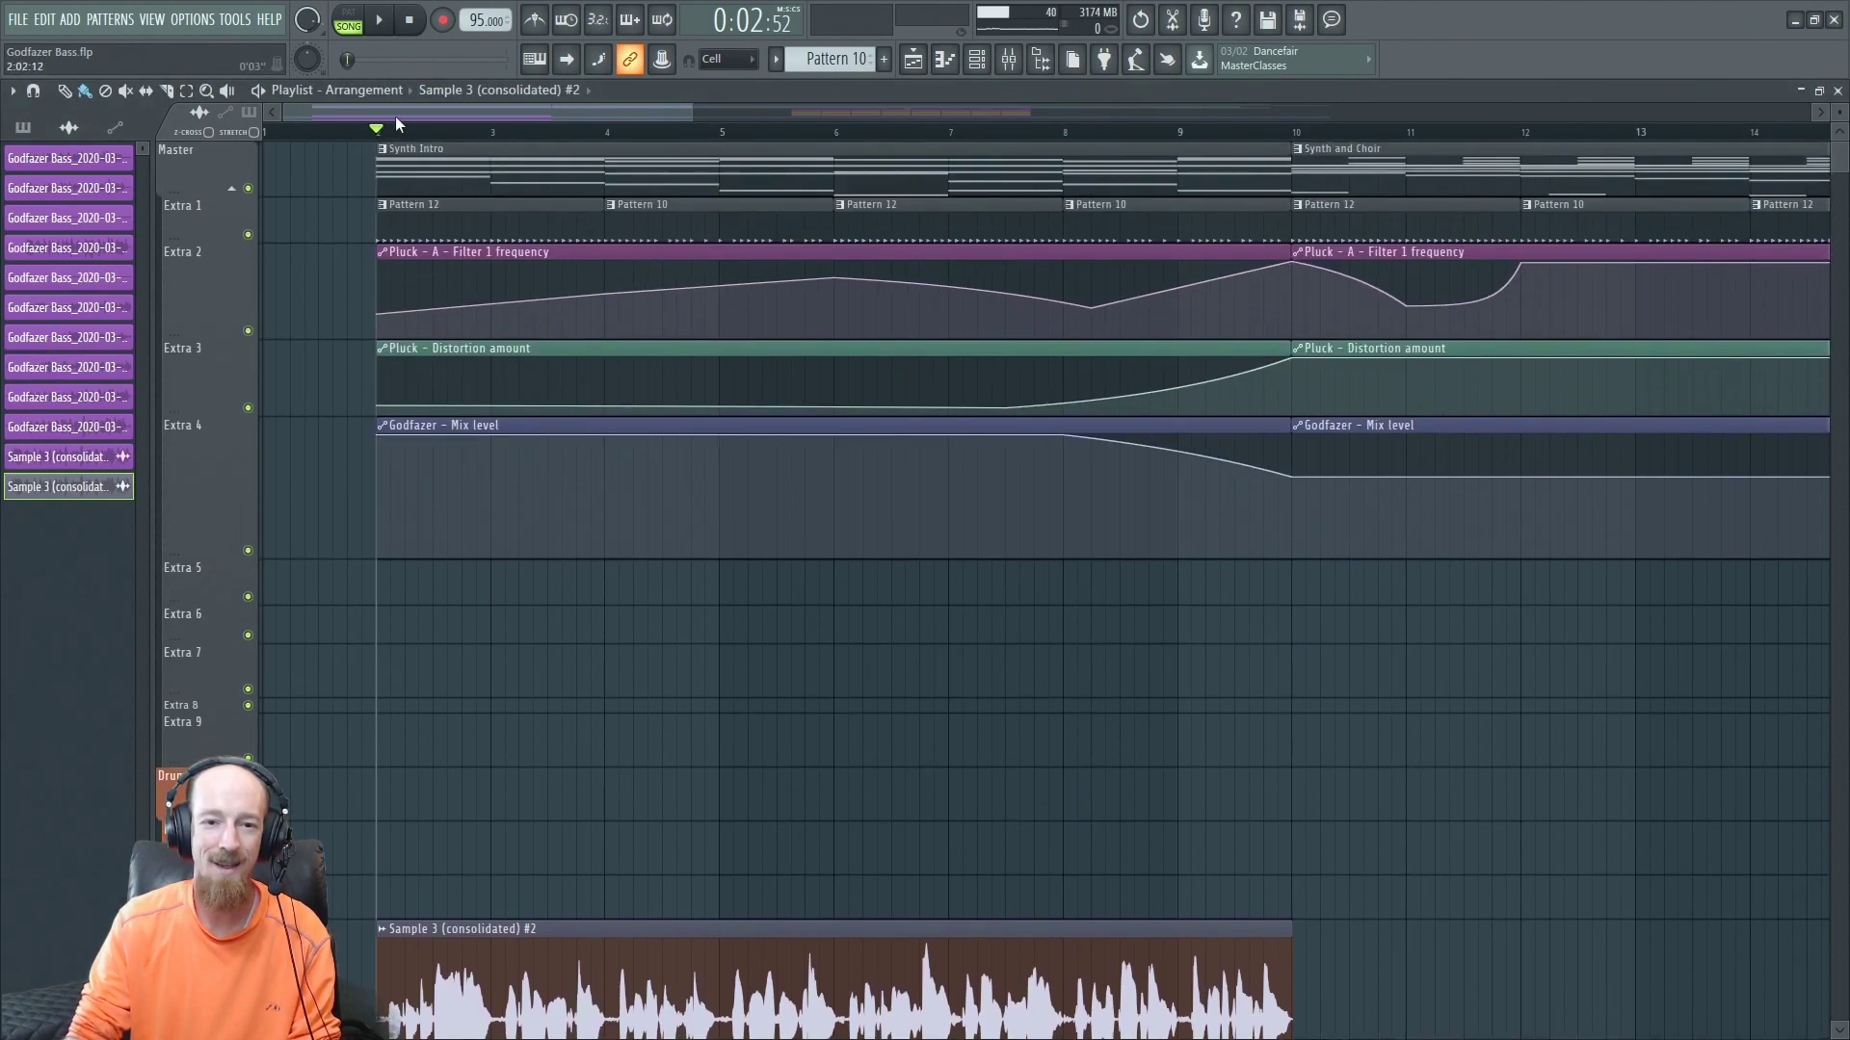
scroll(872, 655, "down", 3)
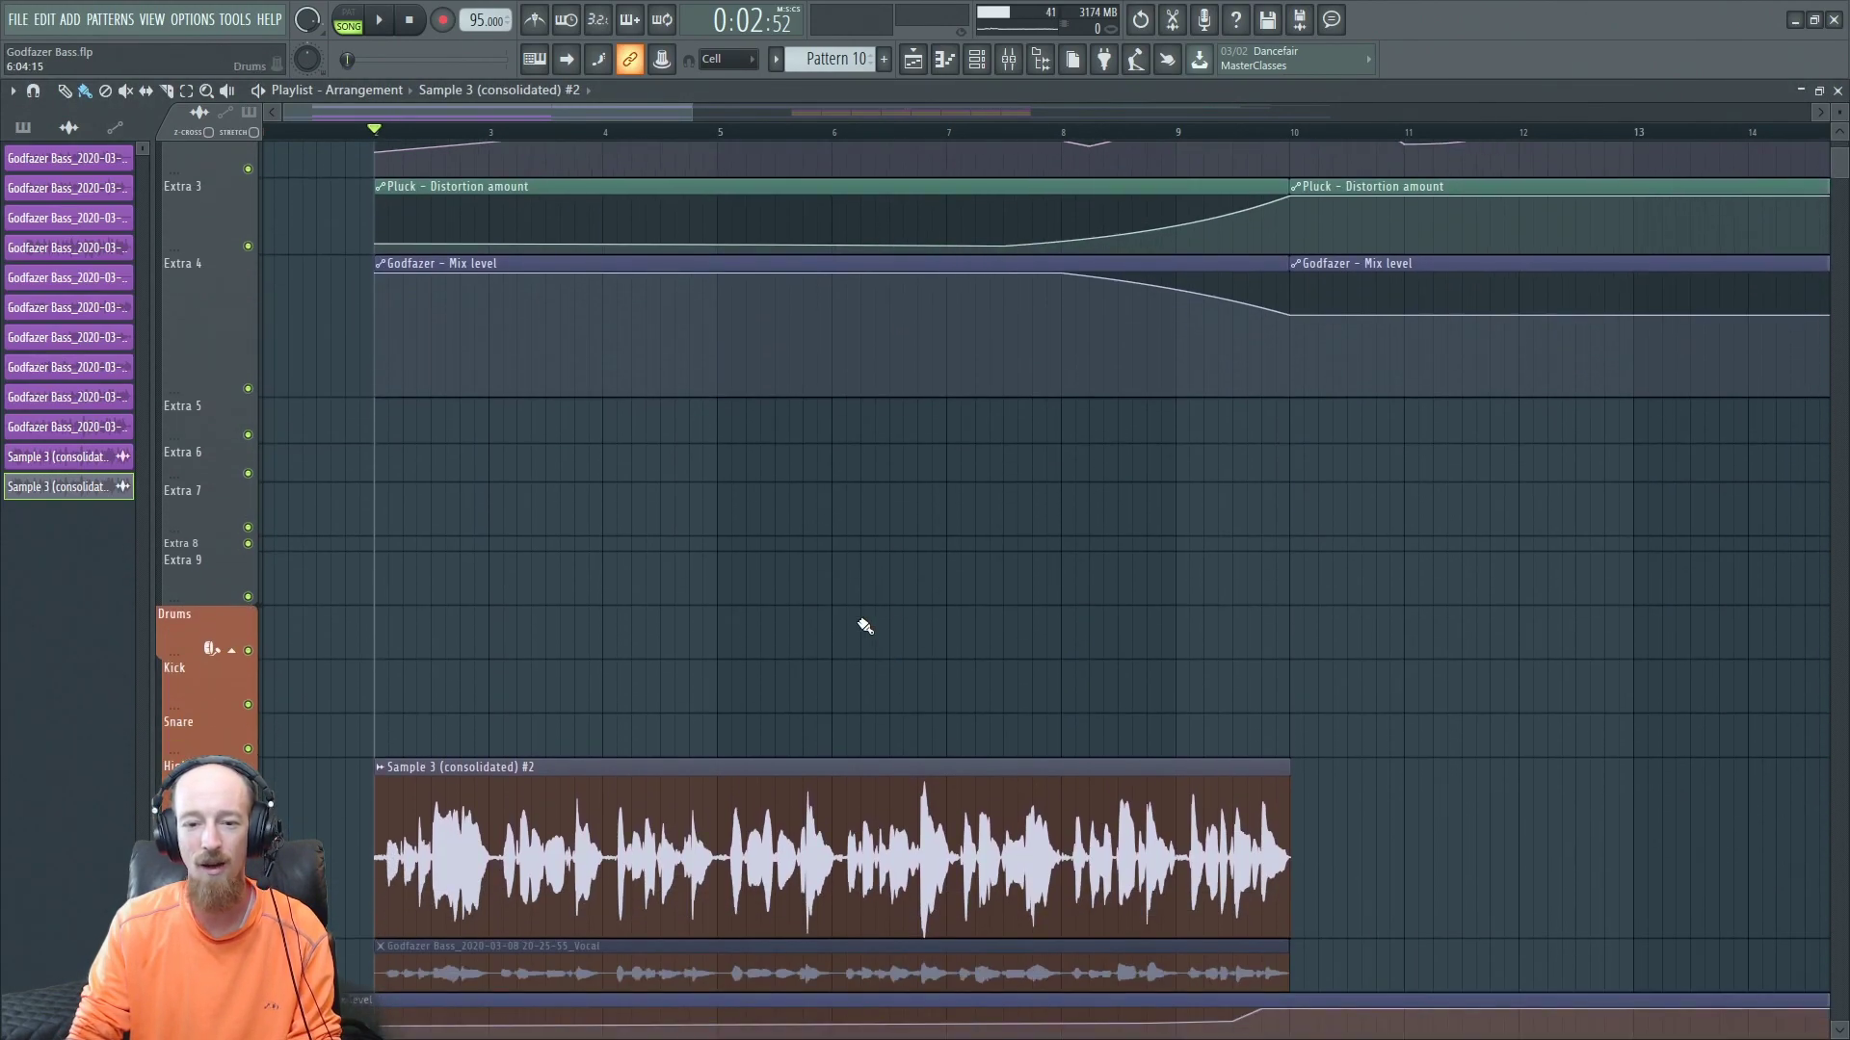
scroll(863, 623, "down", 2)
key("space")
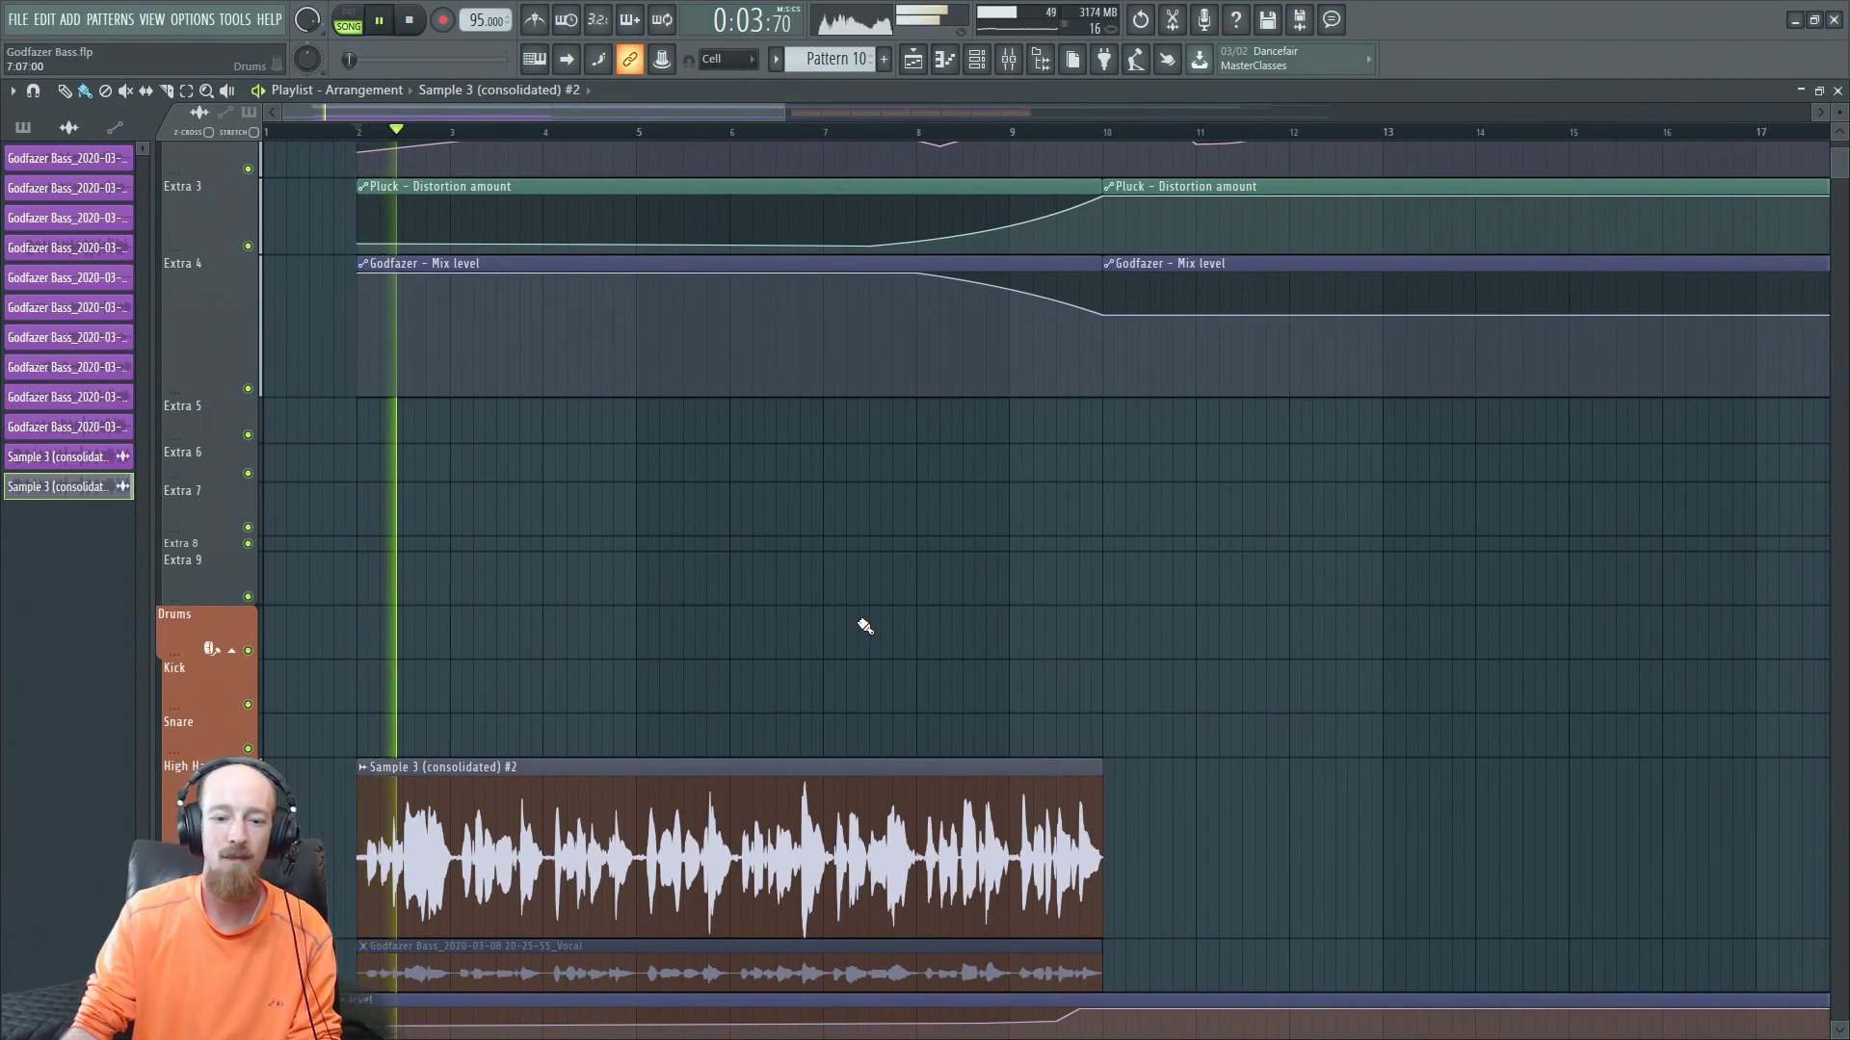
scroll(863, 623, "up", 3)
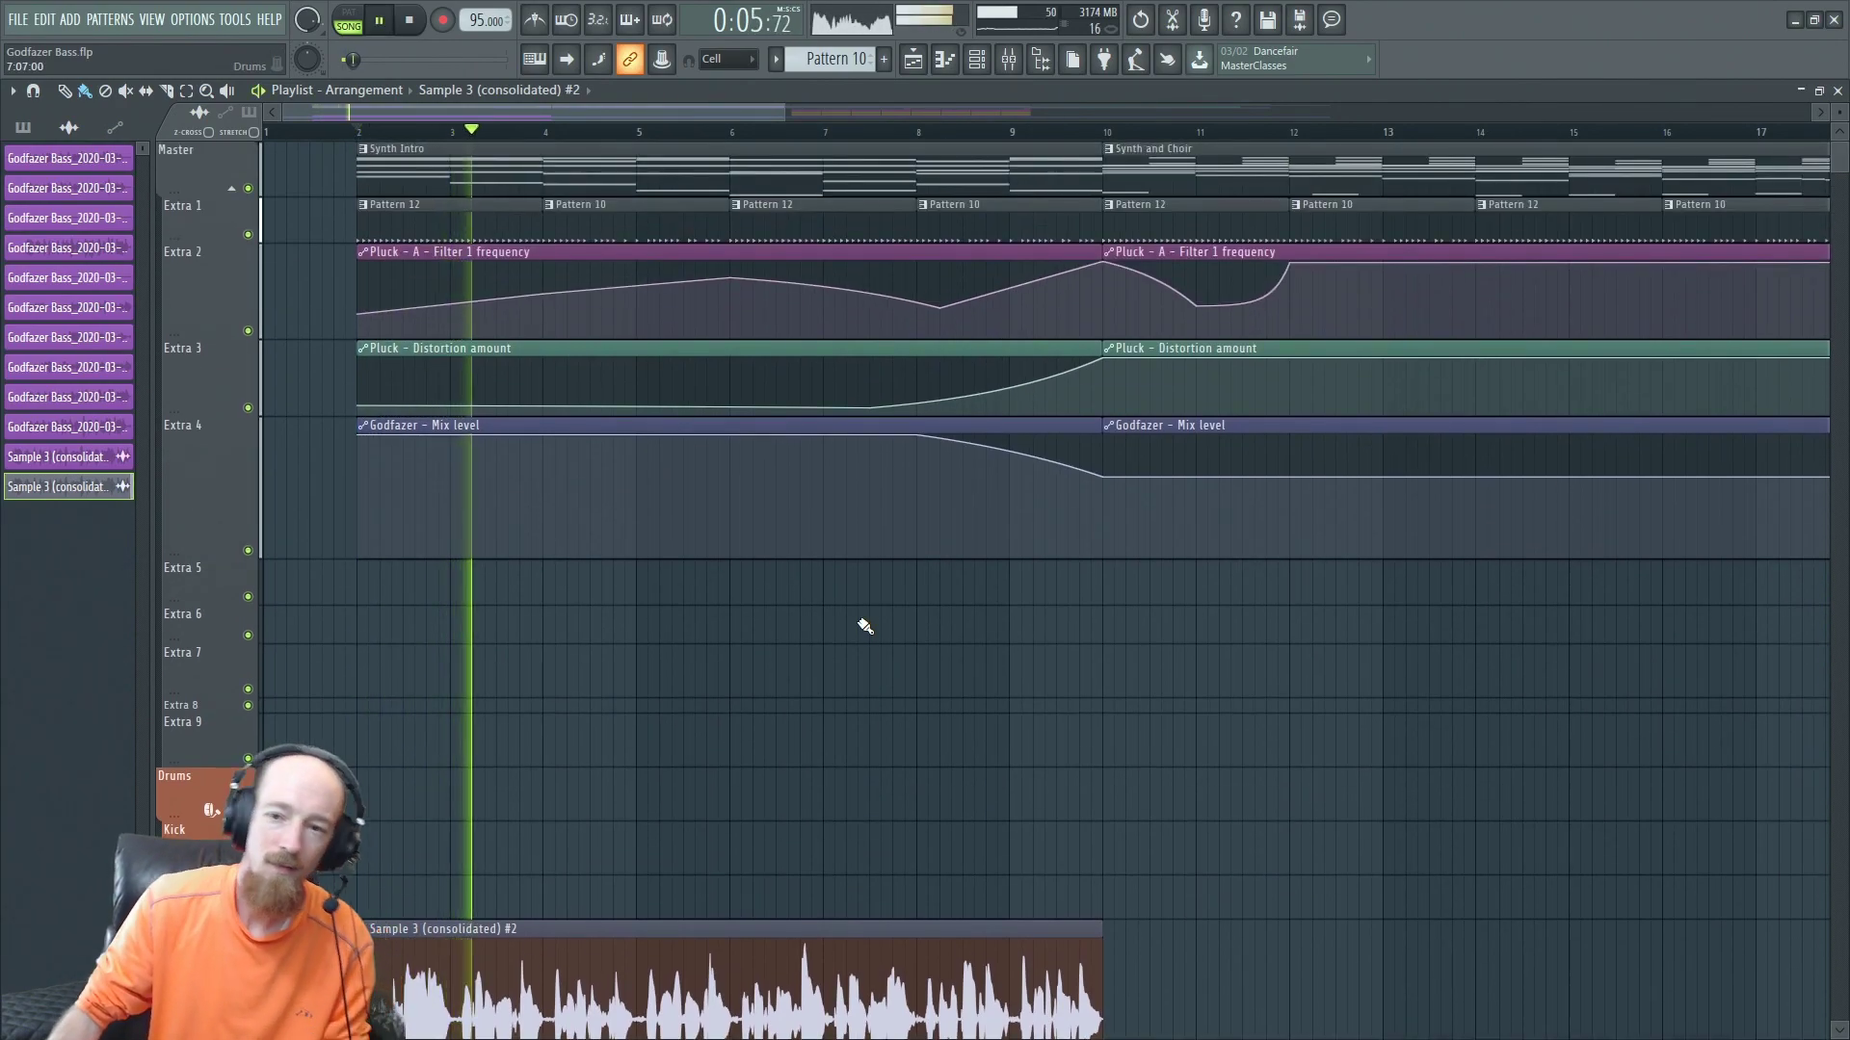
scroll(842, 619, "down", 2)
scroll(798, 626, "down", 2)
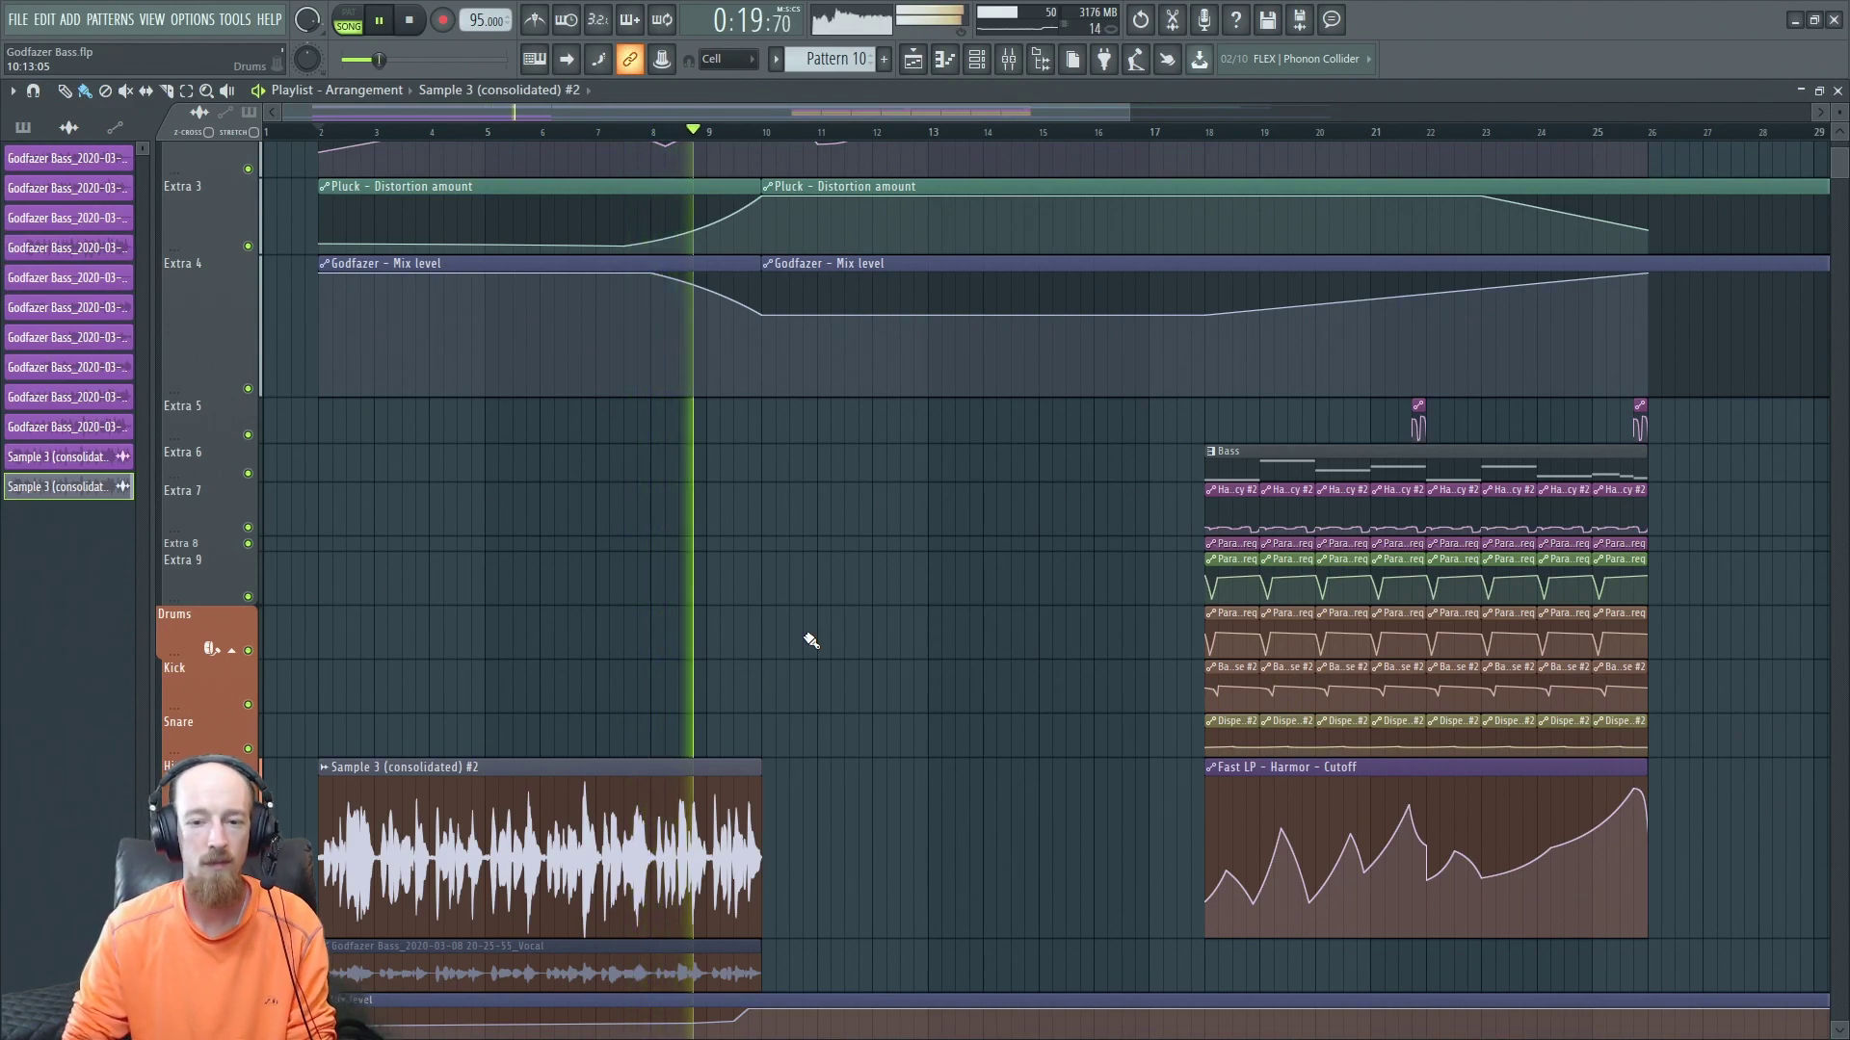
scroll(961, 646, "up", 1)
scroll(961, 646, "up", 2)
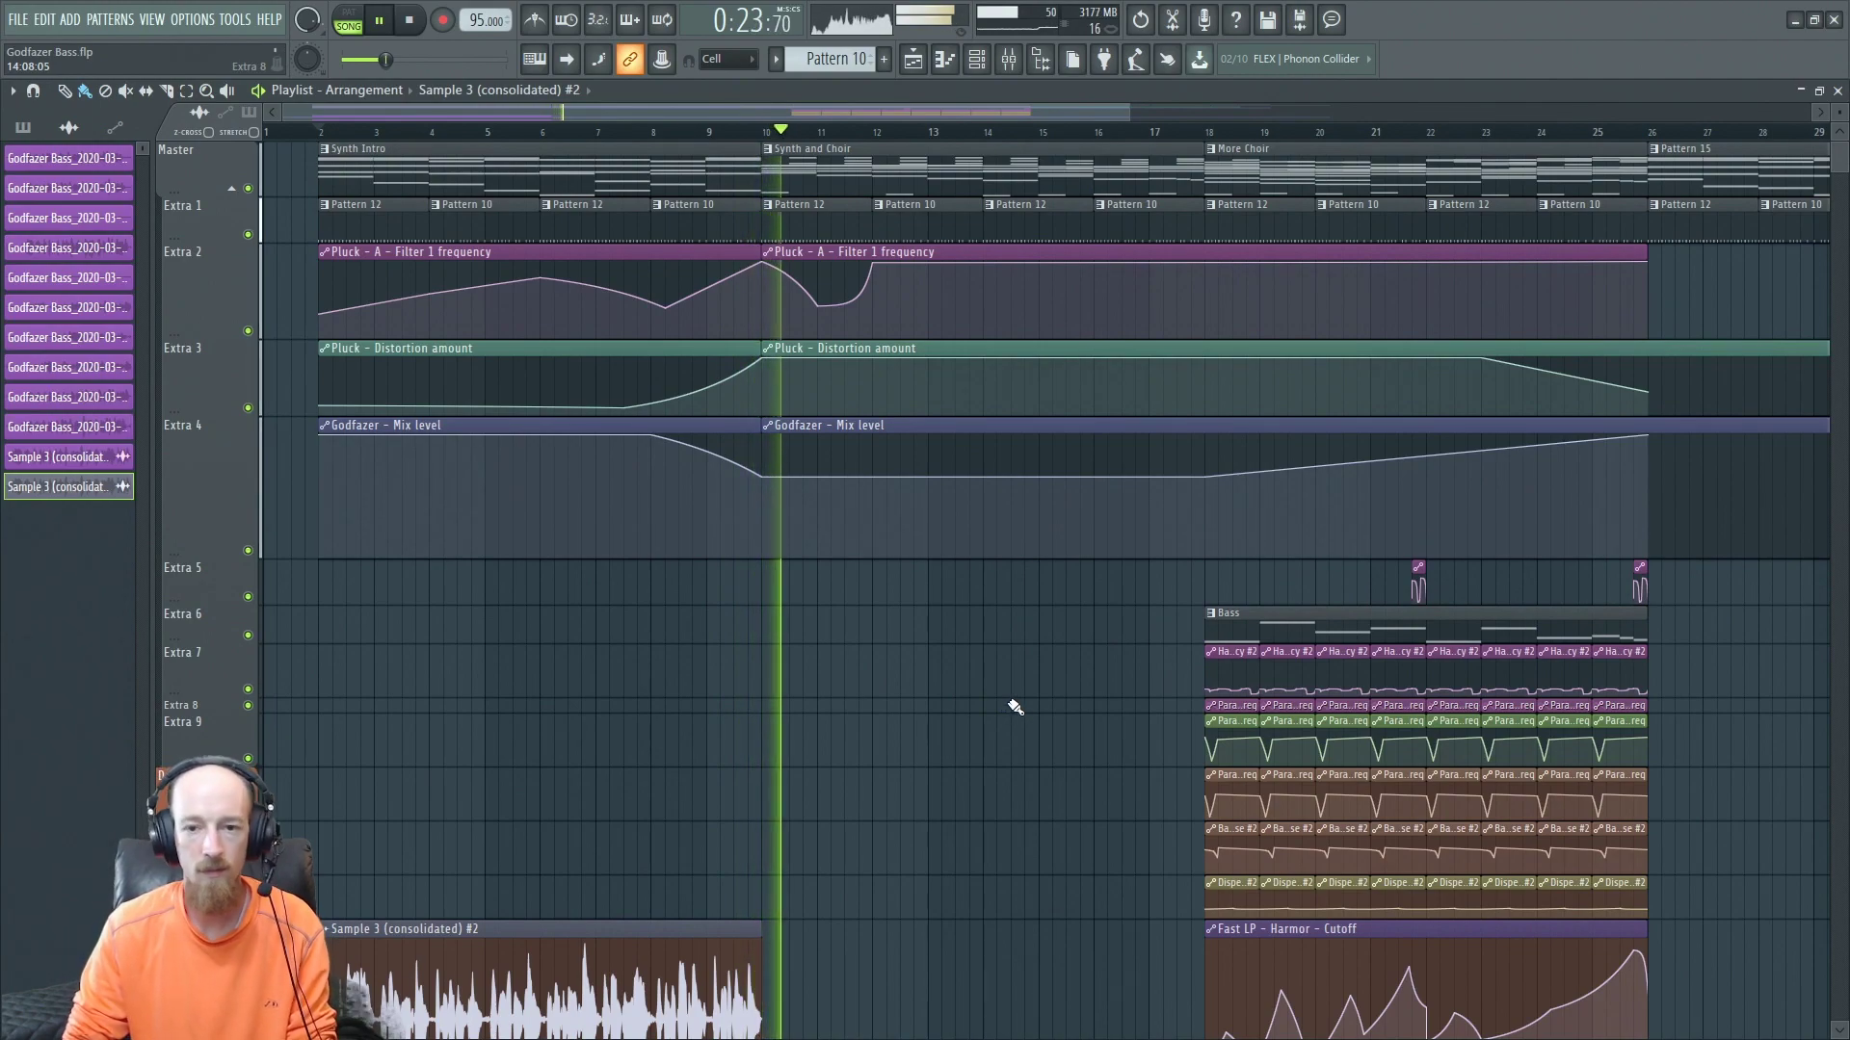
scroll(920, 730, "up", 2)
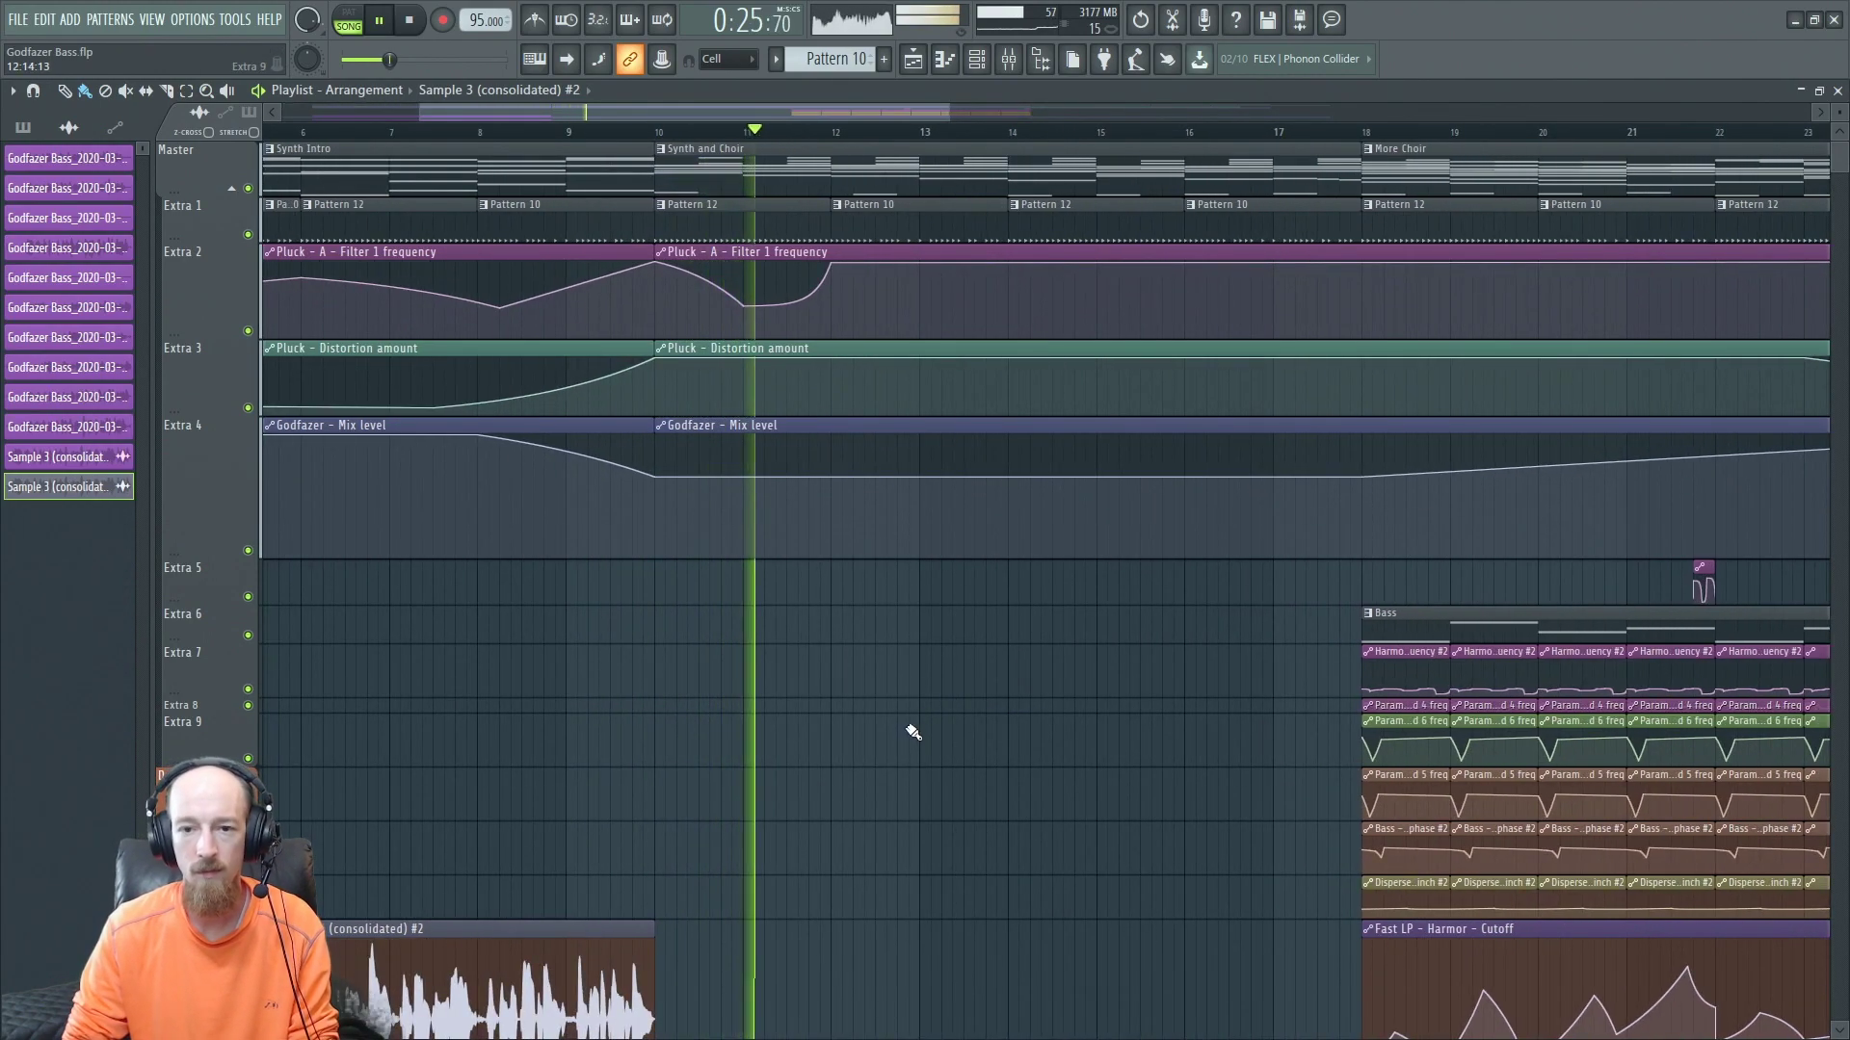
scroll(744, 650, "down", 1)
key("space")
scroll(743, 650, "down", 2)
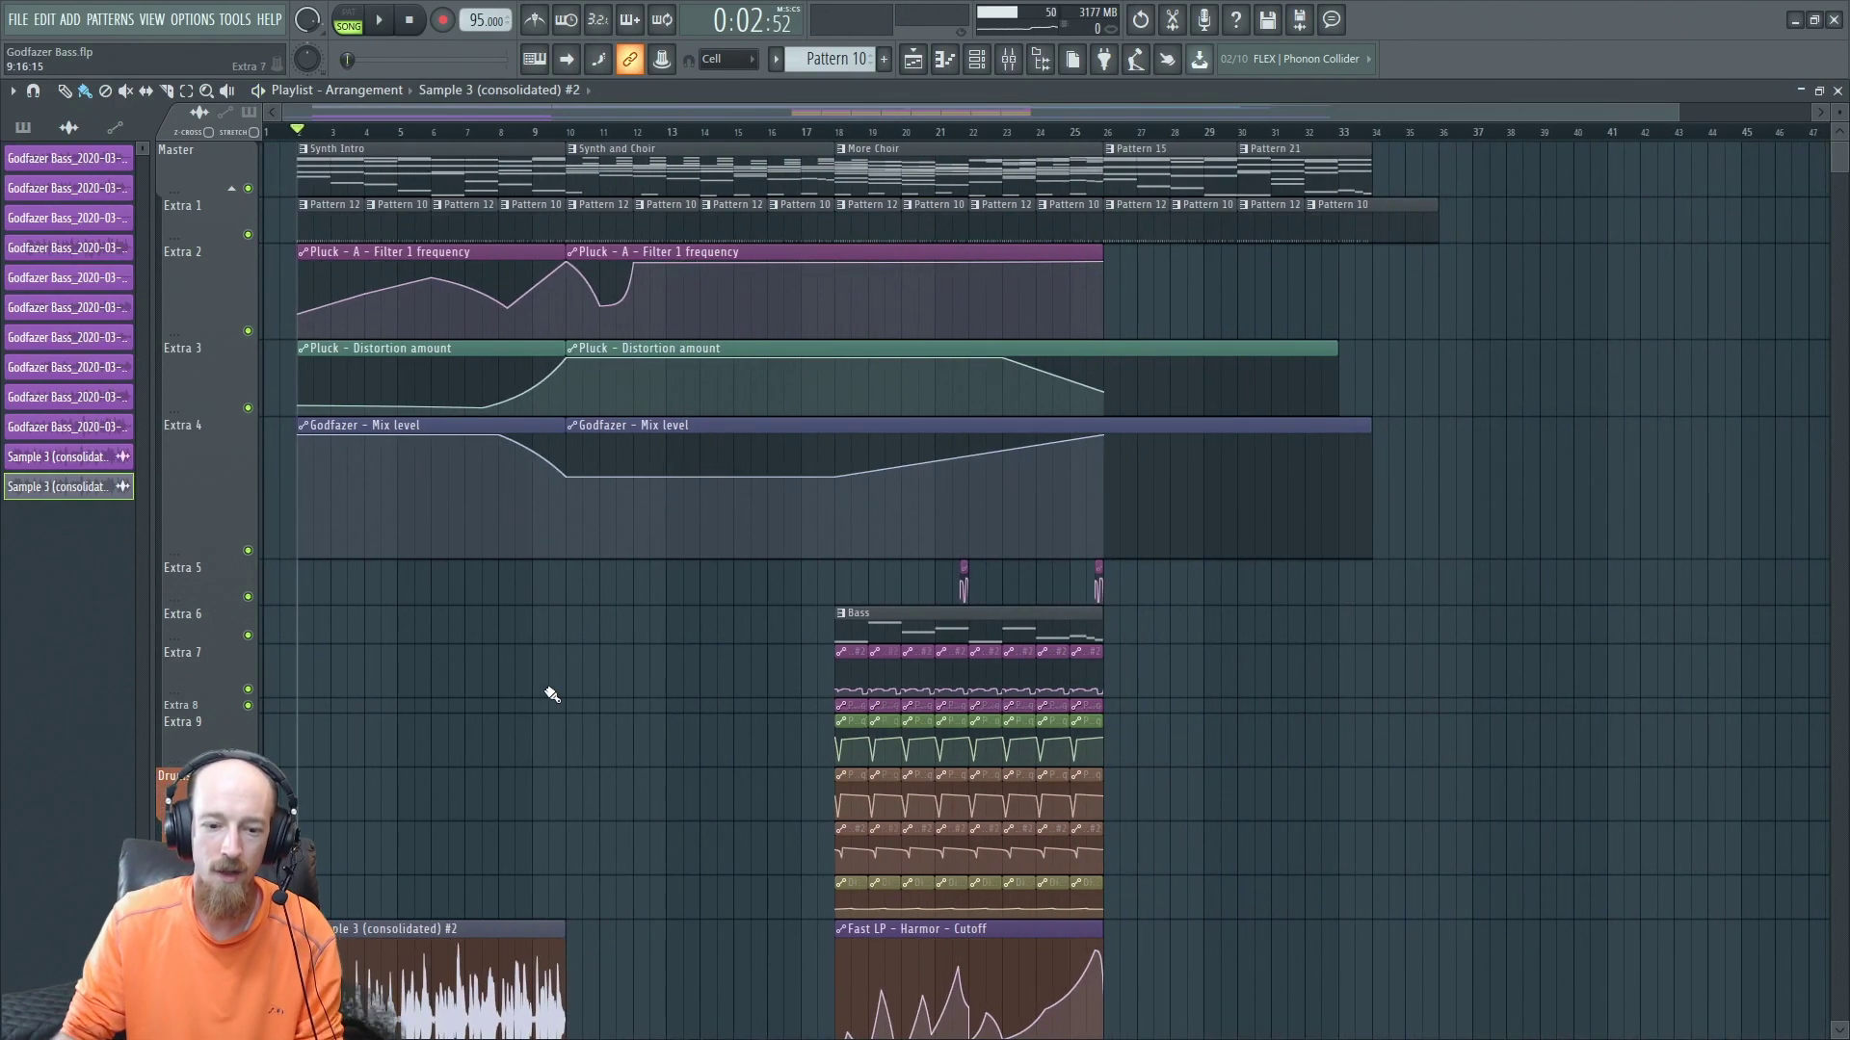
scroll(570, 693, "down", 4)
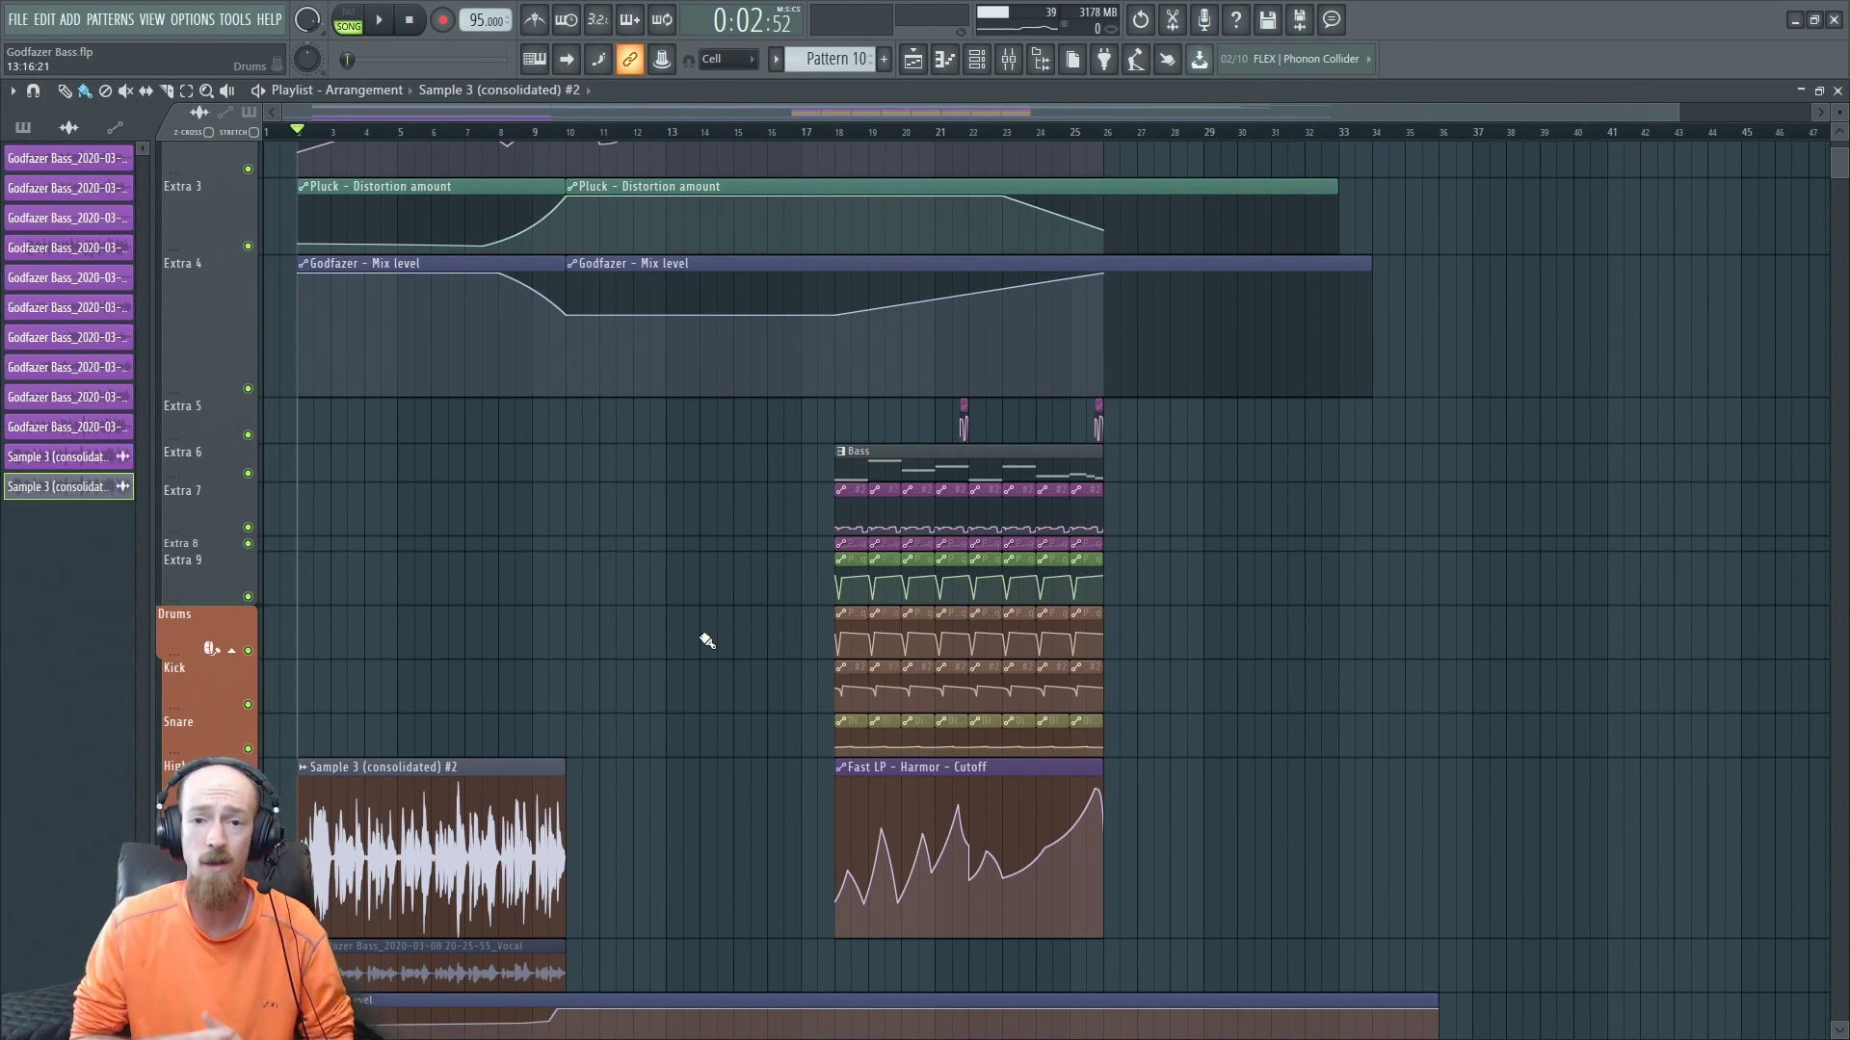
Show the mixer again, review the Auto-Tune settings on the VOCAL insert, and close the plugin window.
key("F9")
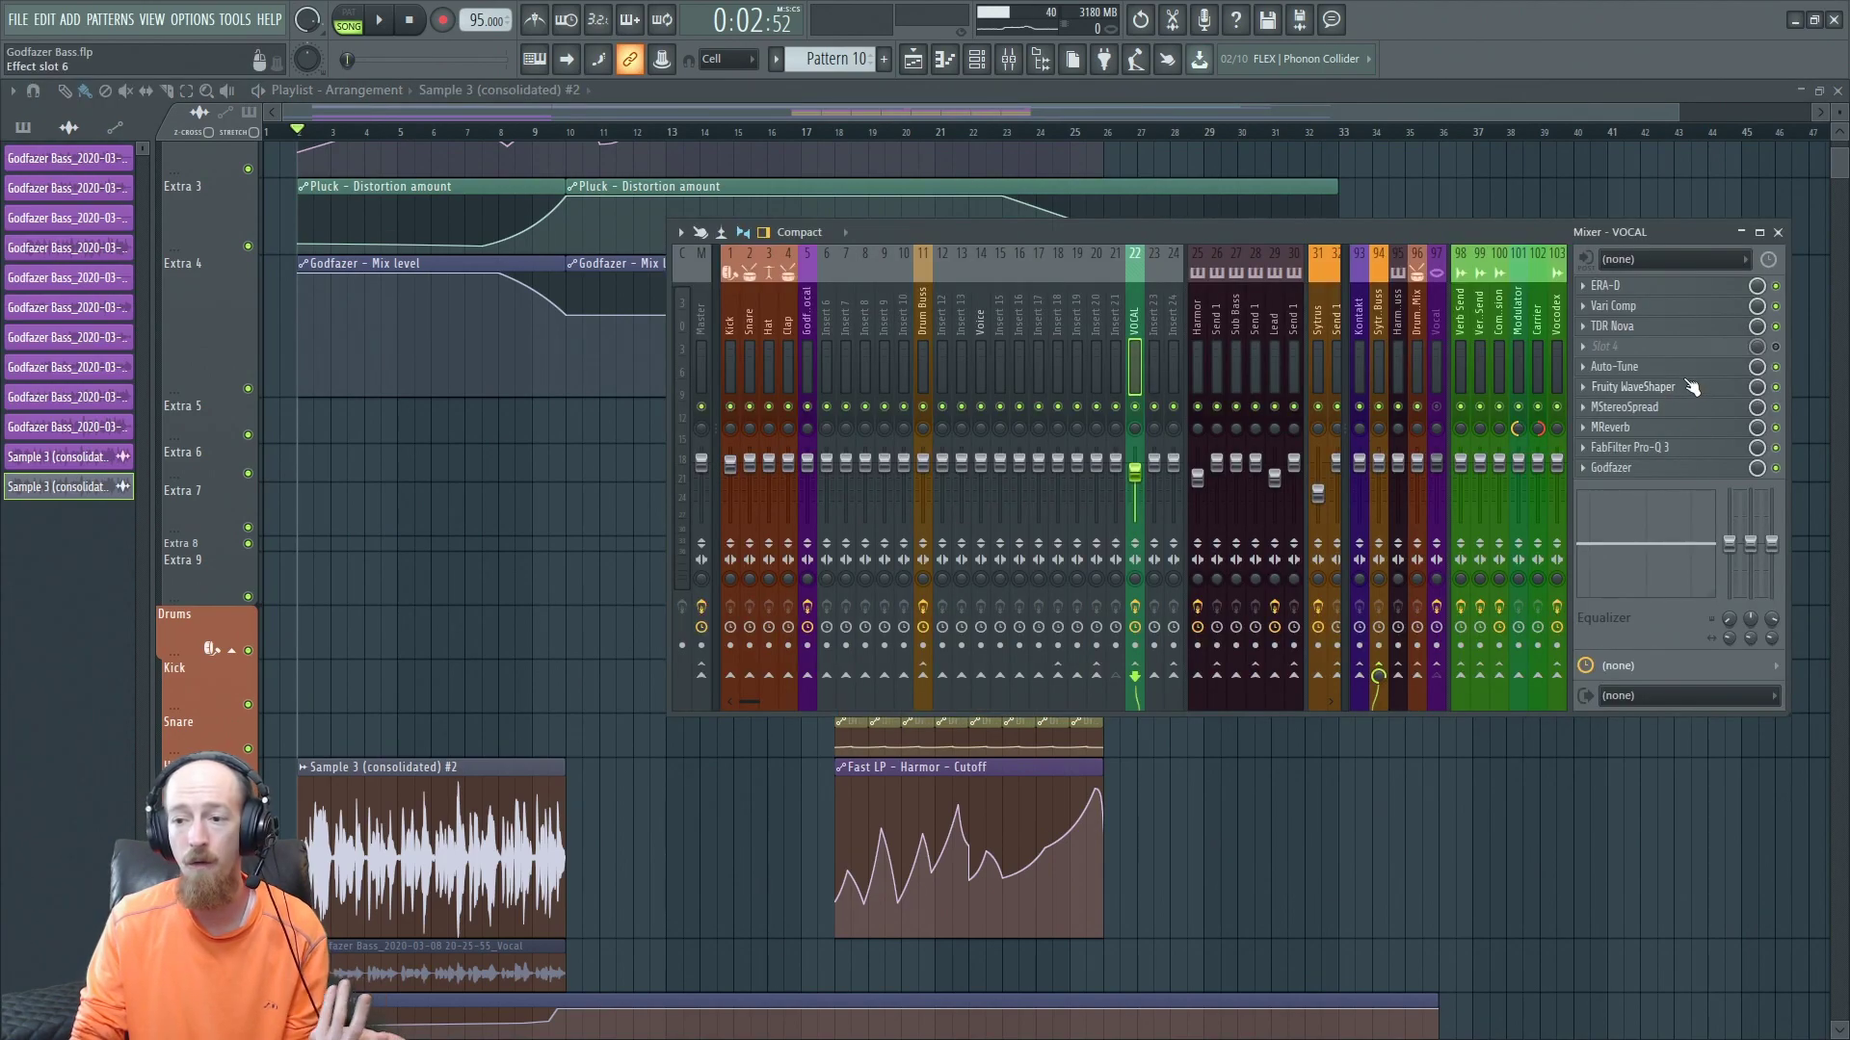
left_click(1637, 367)
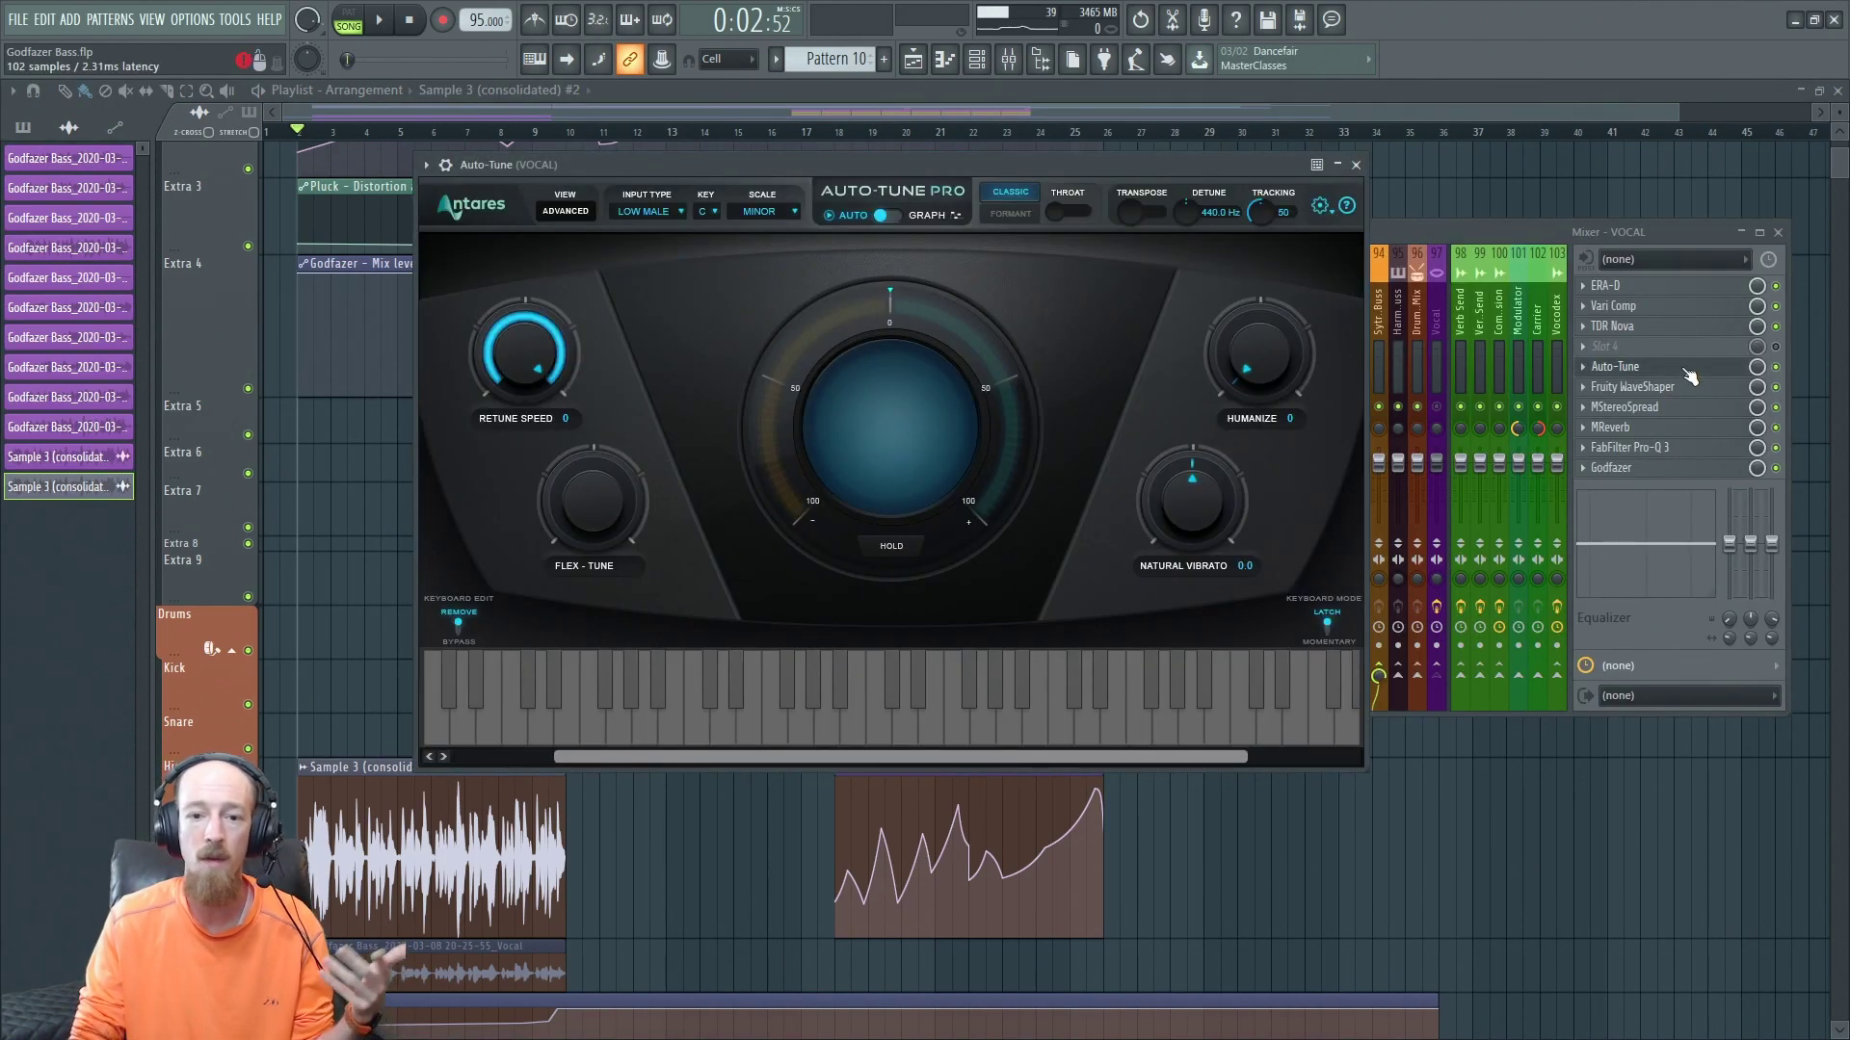
left_click(1691, 374)
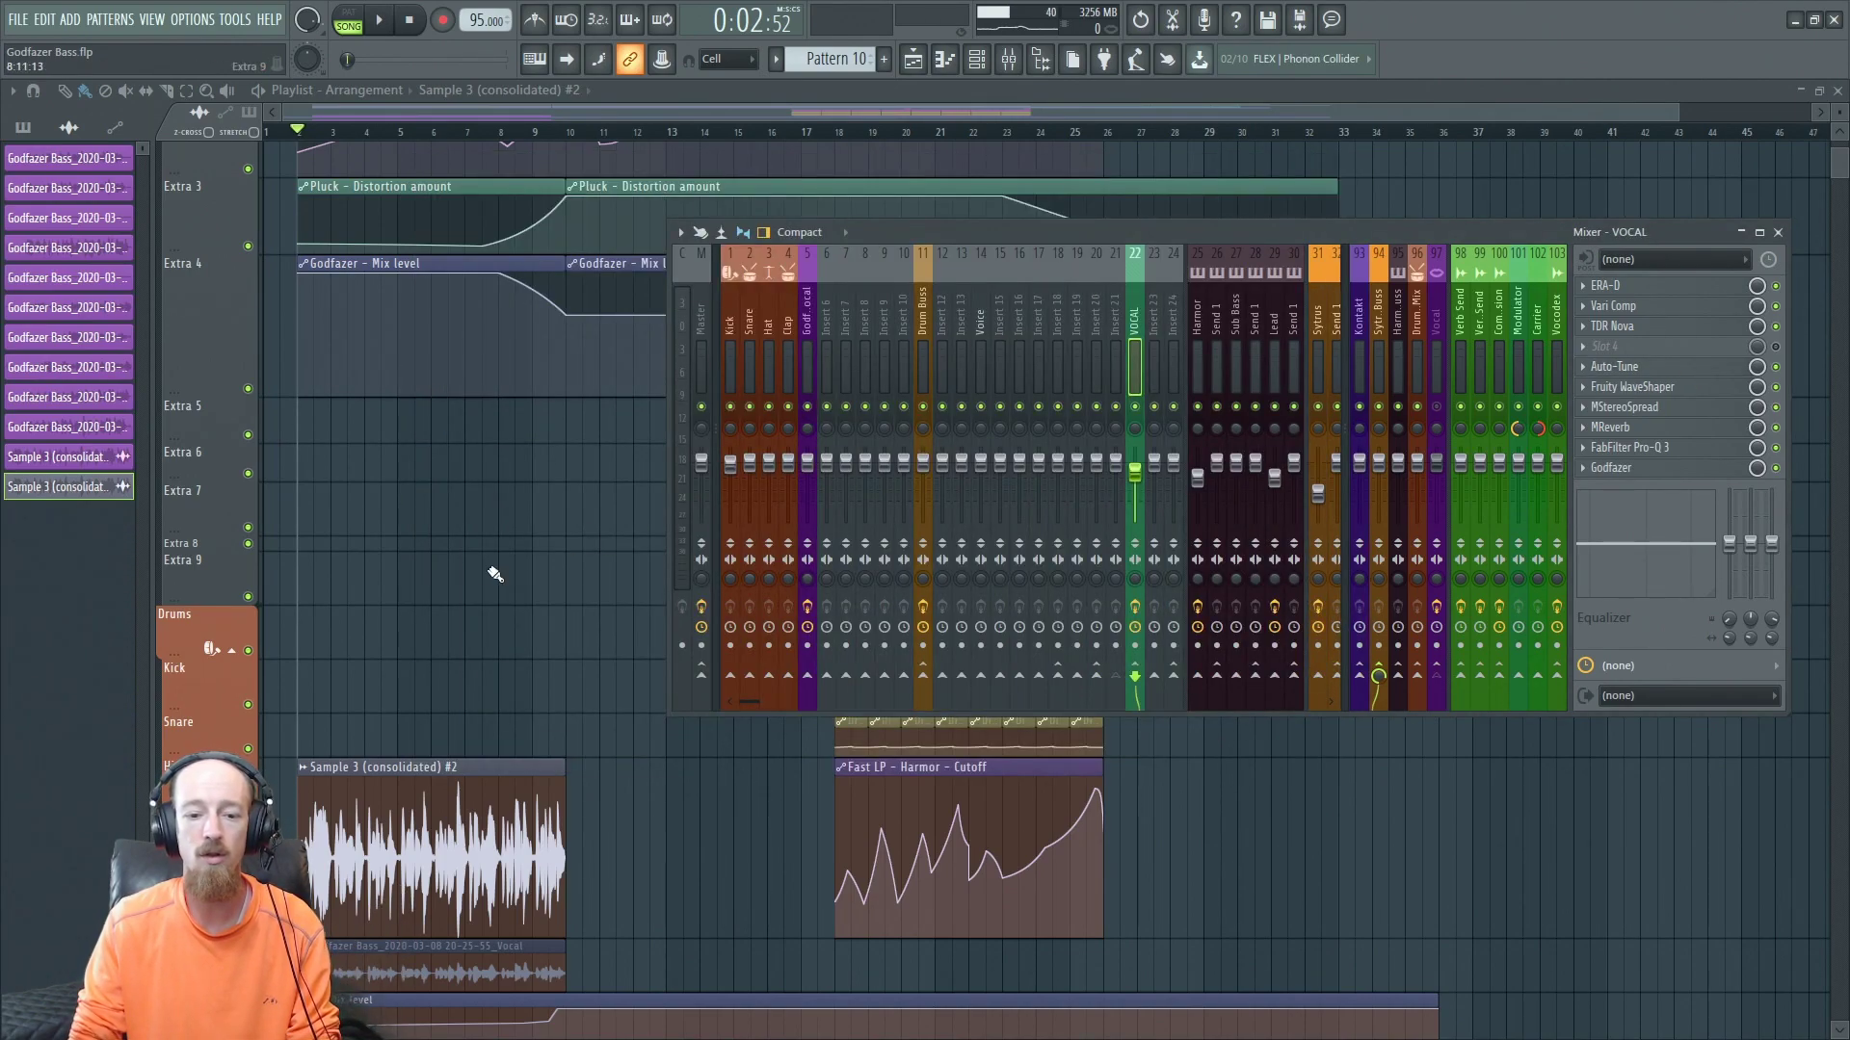